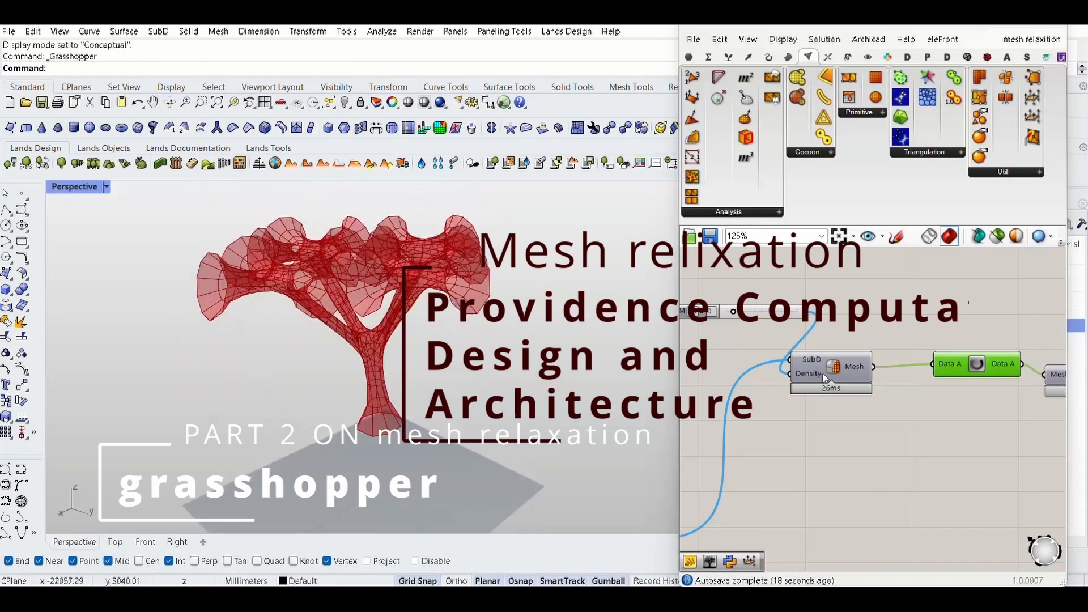
# - Reset the Kangaroo solver to rerun the relaxation of the branching tree mesh
pyautogui.scroll(-4, 825, 379)
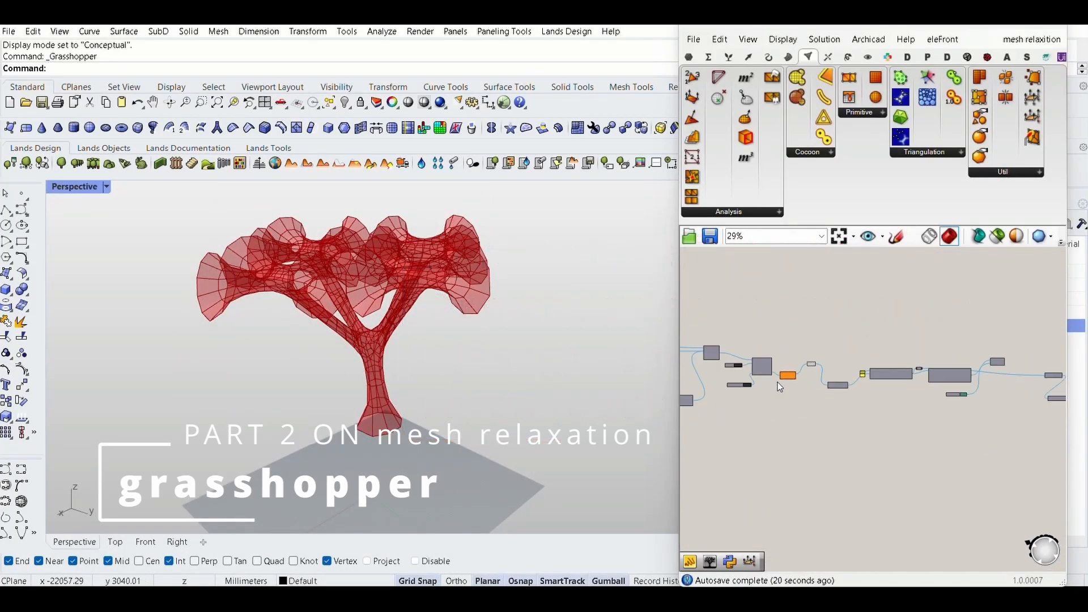
pyautogui.scroll(4, 761, 350)
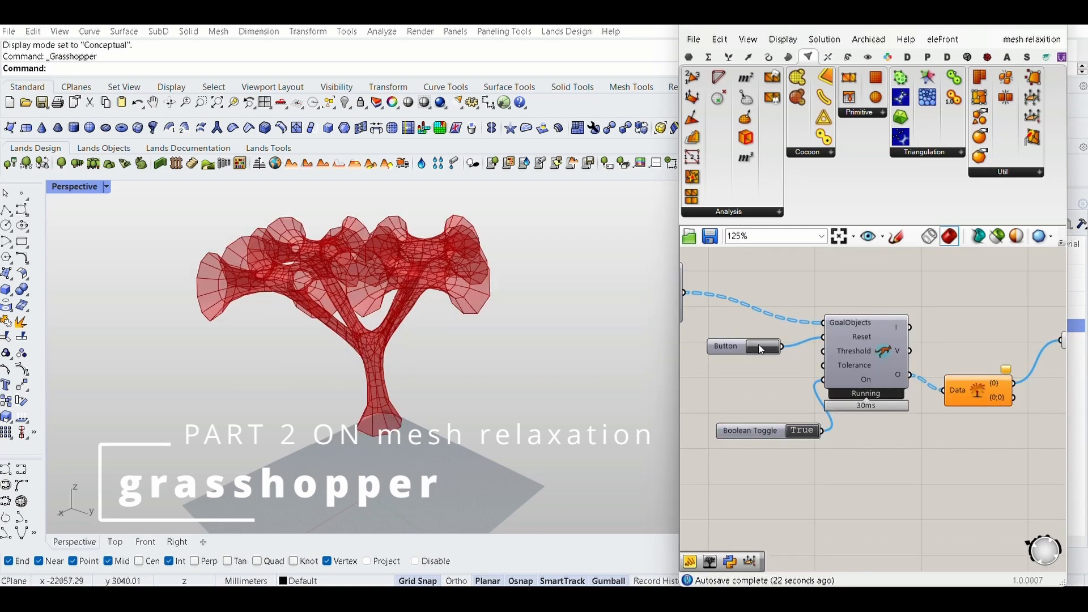
pyautogui.click(761, 347)
pyautogui.moveTo(535, 313); pyautogui.dragTo(587, 396, button='right')
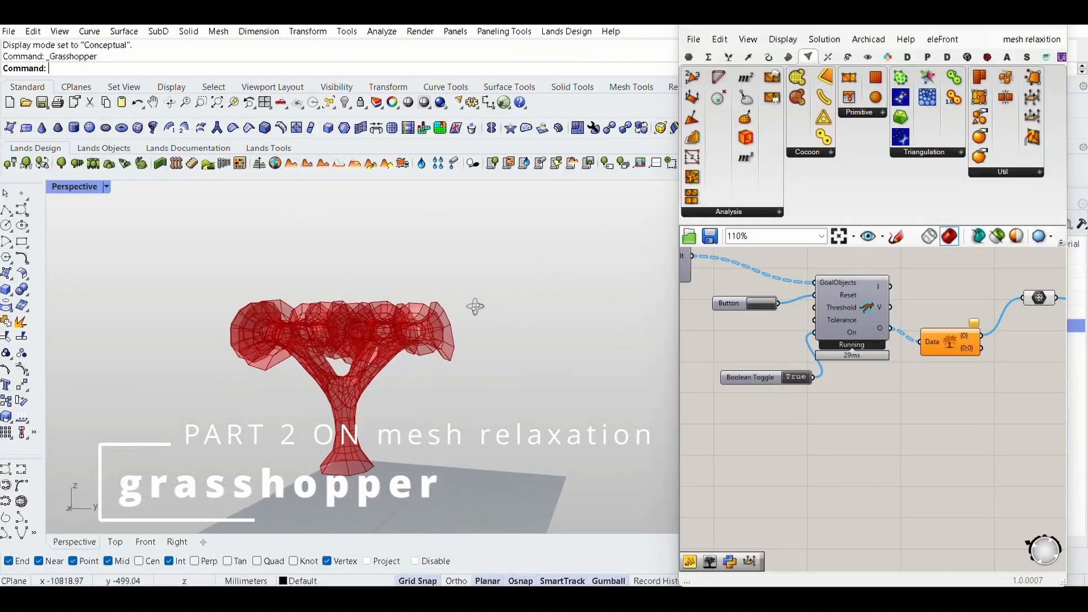
# - Examine the relaxed tree mesh and its definition, from the C# script's sliders to the Kangaroo solver and SubD components
pyautogui.scroll(-6, 1021, 369)
pyautogui.scroll(9, 779, 368)
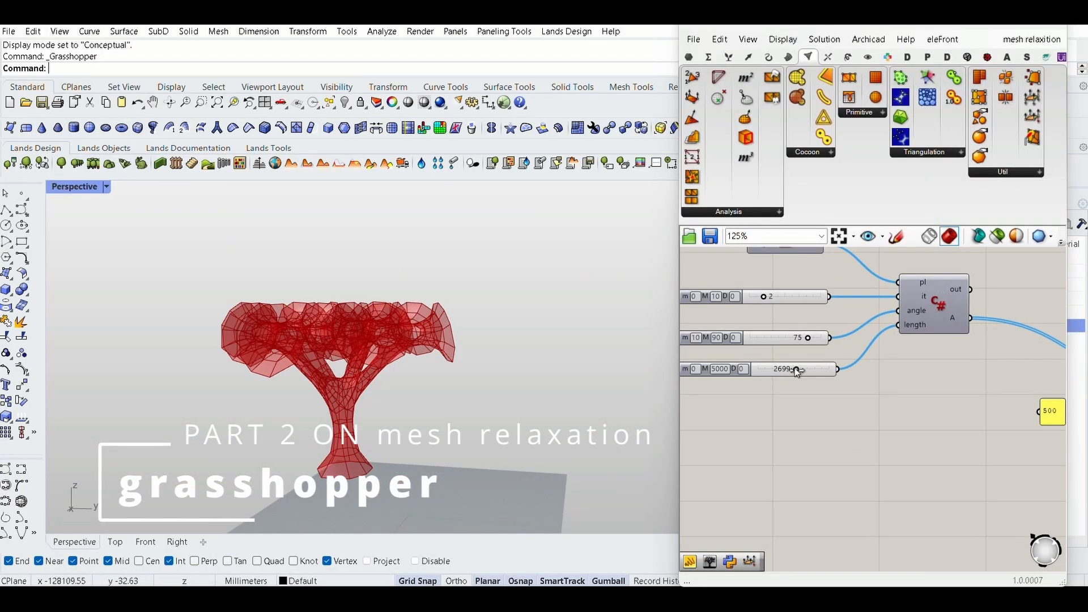
pyautogui.scroll(-6, 799, 372)
pyautogui.scroll(-2, 810, 373)
pyautogui.scroll(3, 958, 308)
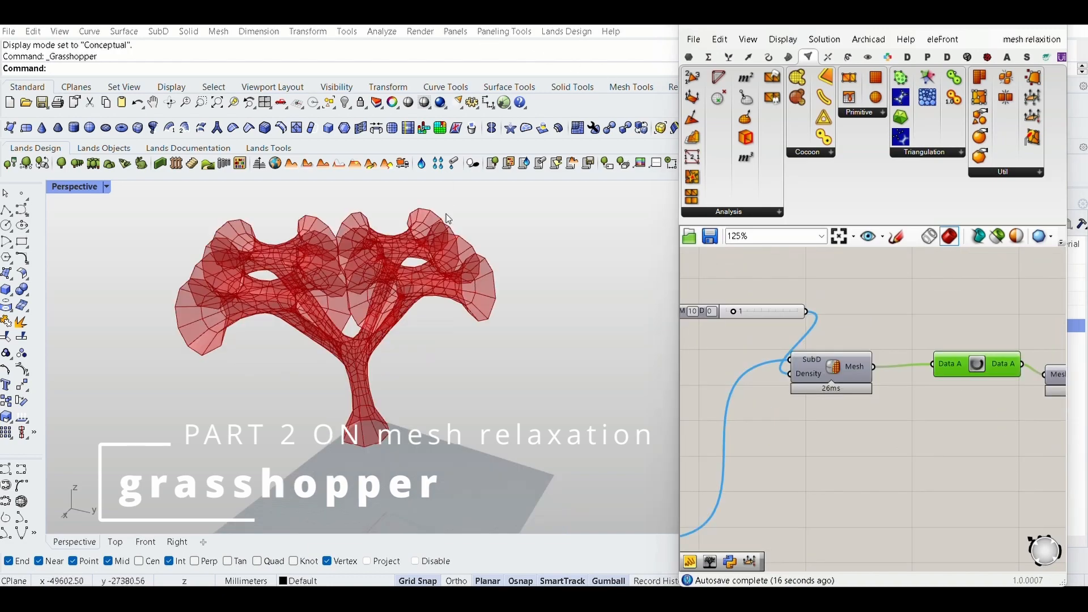
pyautogui.scroll(-6, 1006, 372)
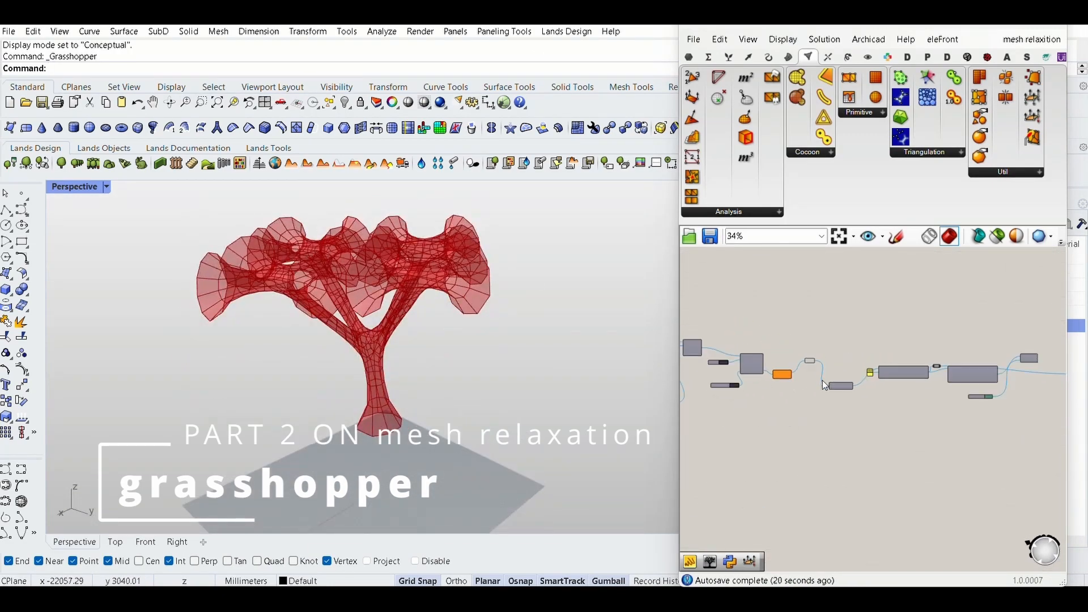
pyautogui.scroll(8, 730, 368)
pyautogui.moveTo(498, 295); pyautogui.dragTo(598, 383, button='right')
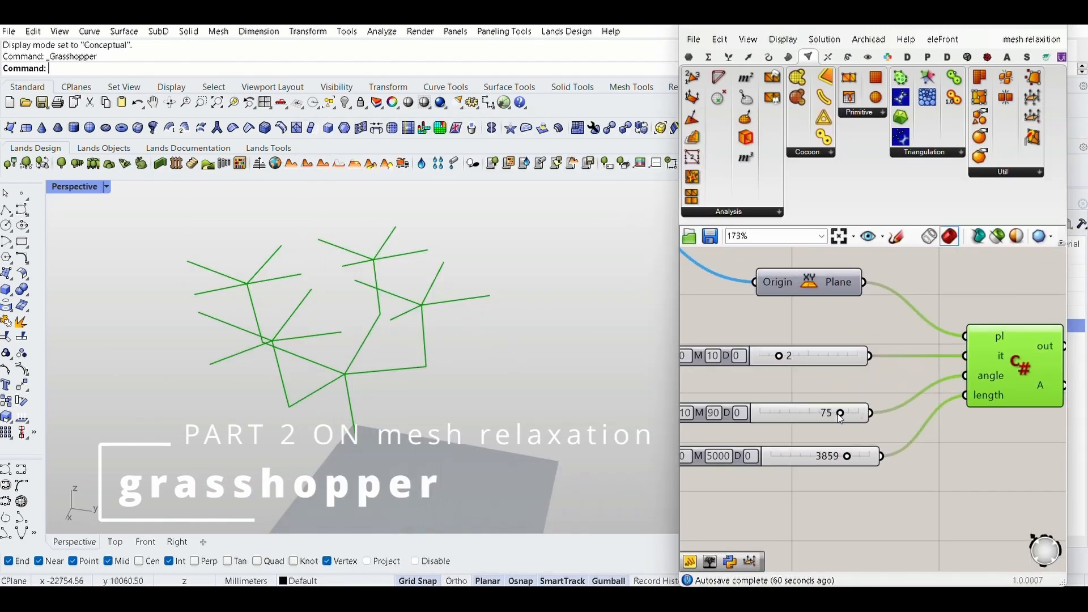
# - Adjust the branch angle and increase the iterations feeding the C# tree script
pyautogui.moveTo(841, 413)
pyautogui.mouseDown()
pyautogui.moveTo(819, 413)
pyautogui.moveTo(837, 413)
pyautogui.mouseUp()
pyautogui.moveTo(788, 356); pyautogui.dragTo(810, 357)
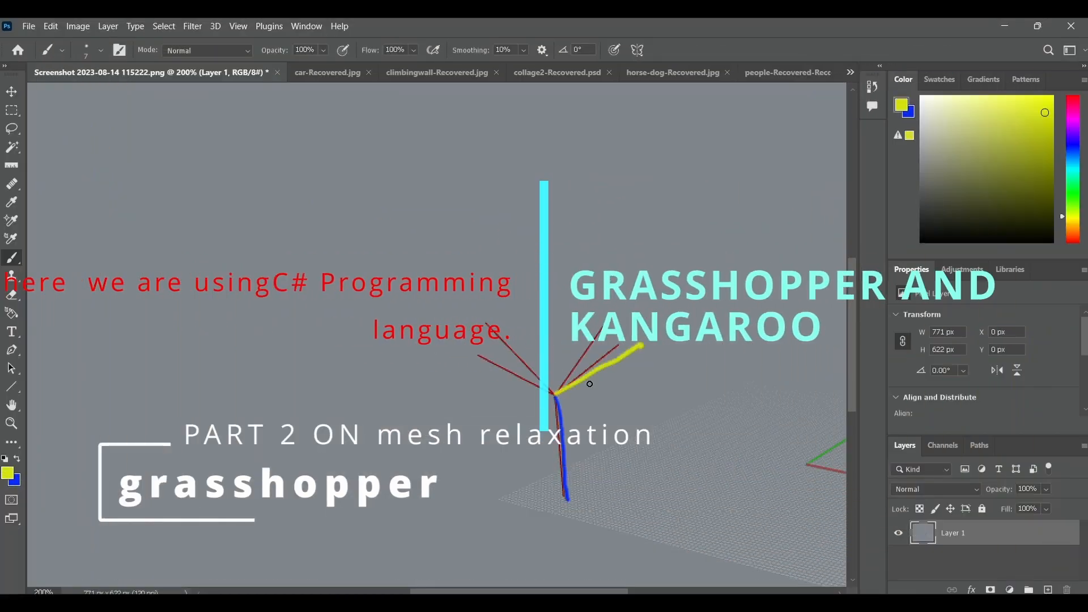
# - Switch to Photoshop and paint yellow brush strokes over the branches in the tree screenshot
pyautogui.moveTo(554, 391); pyautogui.dragTo(473, 341)
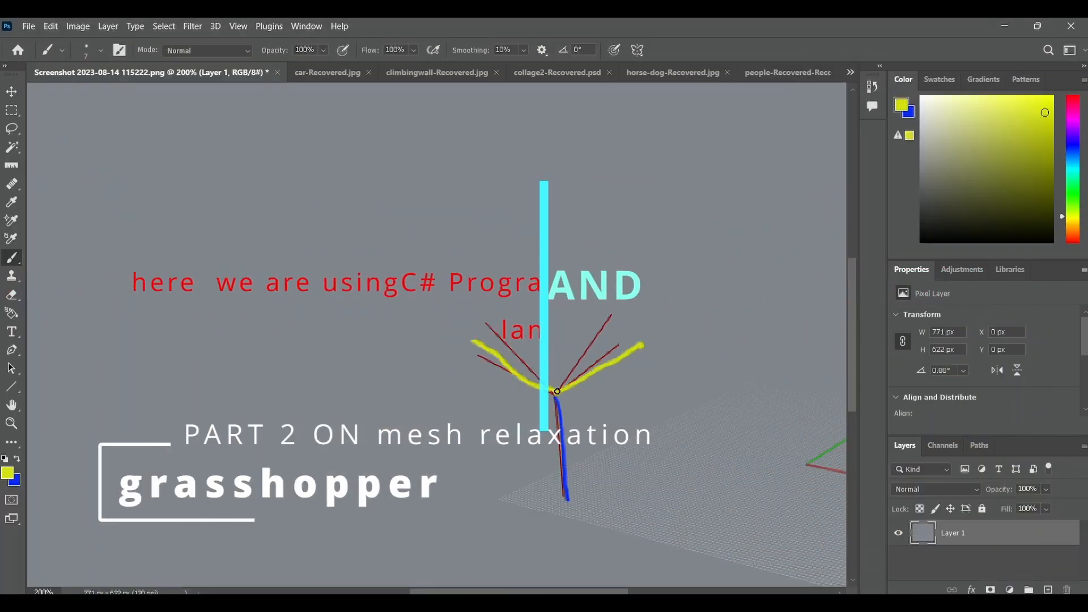
pyautogui.moveTo(599, 313); pyautogui.dragTo(557, 395)
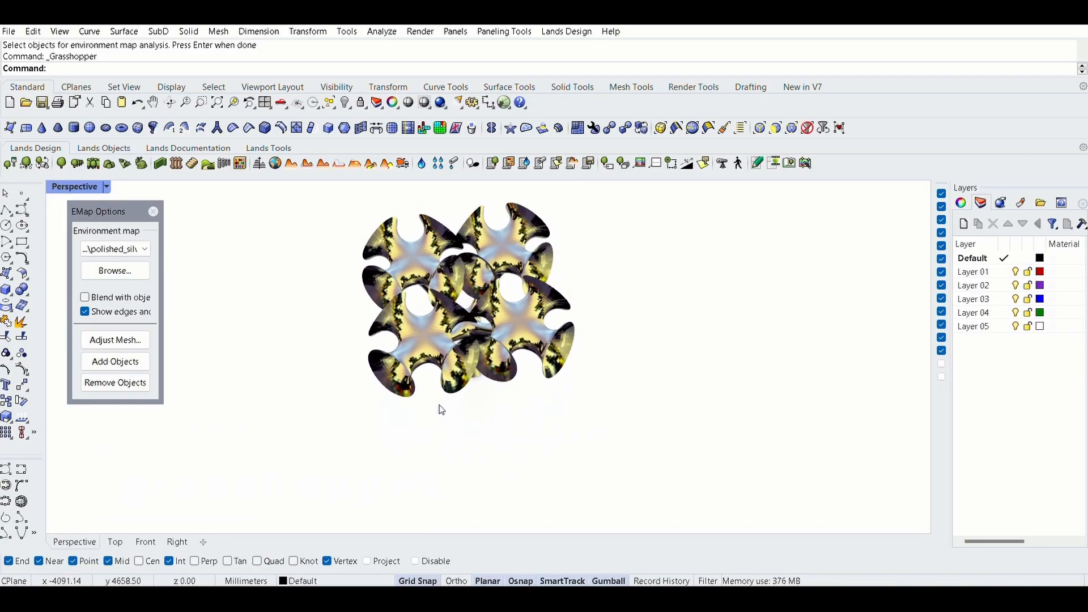
# - Try several environment maps on the tree mesh and settle on the polished gold map
pyautogui.click(115, 248)
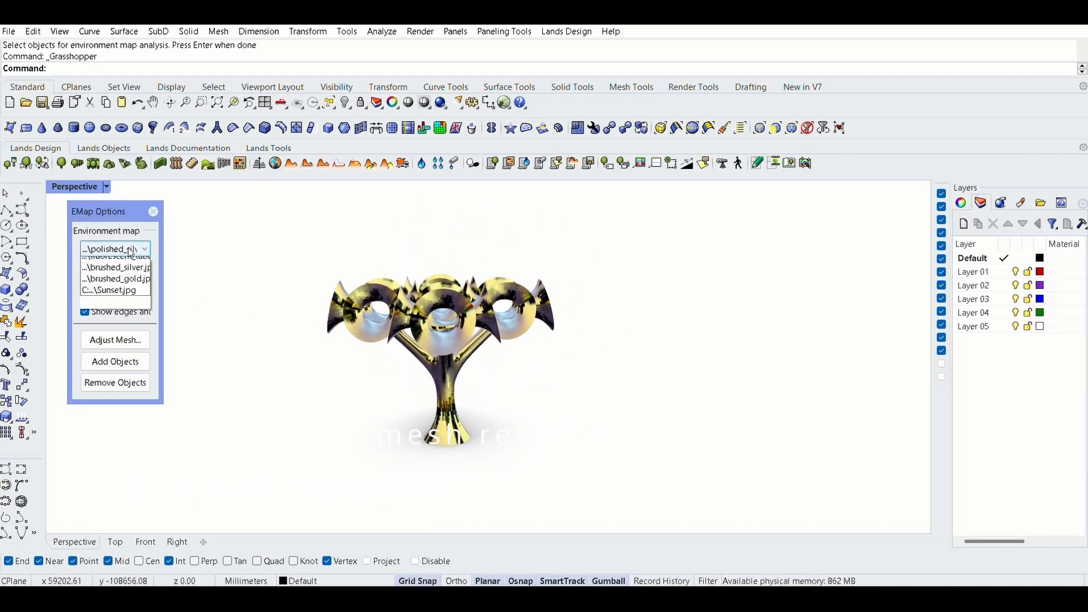
pyautogui.click(118, 260)
pyautogui.click(118, 251)
pyautogui.click(116, 340)
pyautogui.moveTo(340, 317); pyautogui.dragTo(340, 369, button='right')
pyautogui.click(120, 252)
pyautogui.click(116, 317)
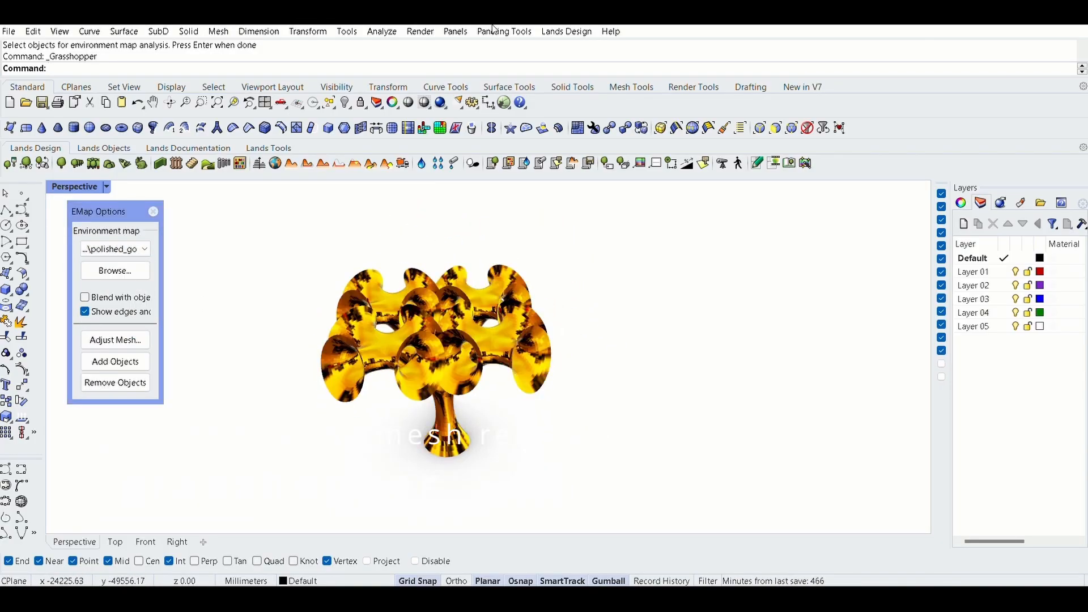
pyautogui.moveTo(447, 272); pyautogui.dragTo(516, 222, button='right')
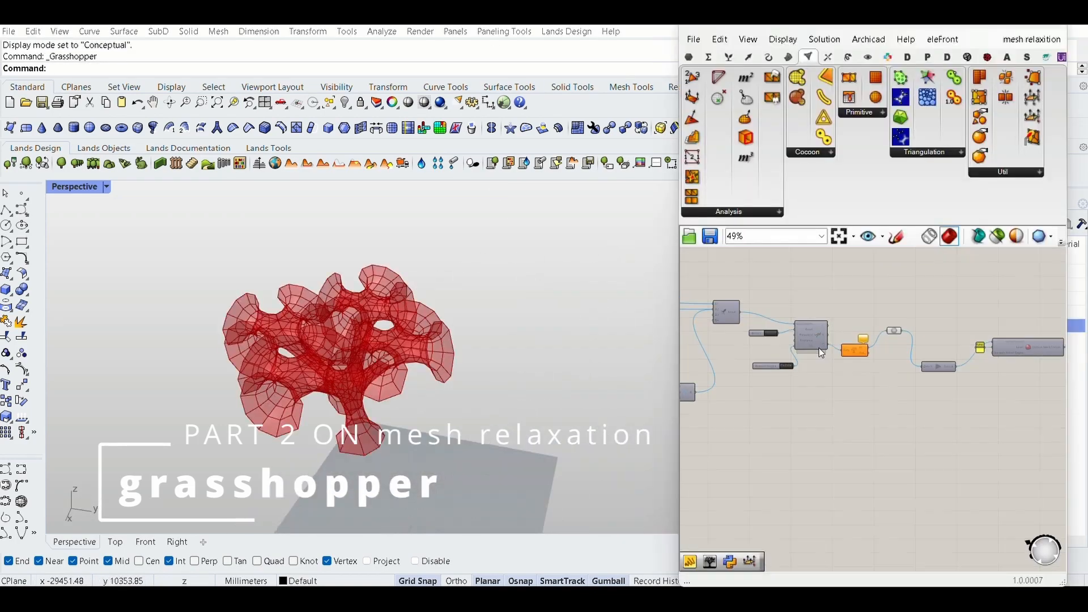
# - Reset the Kangaroo solver and lower the branch angle feeding the C# tree script
pyautogui.click(760, 306)
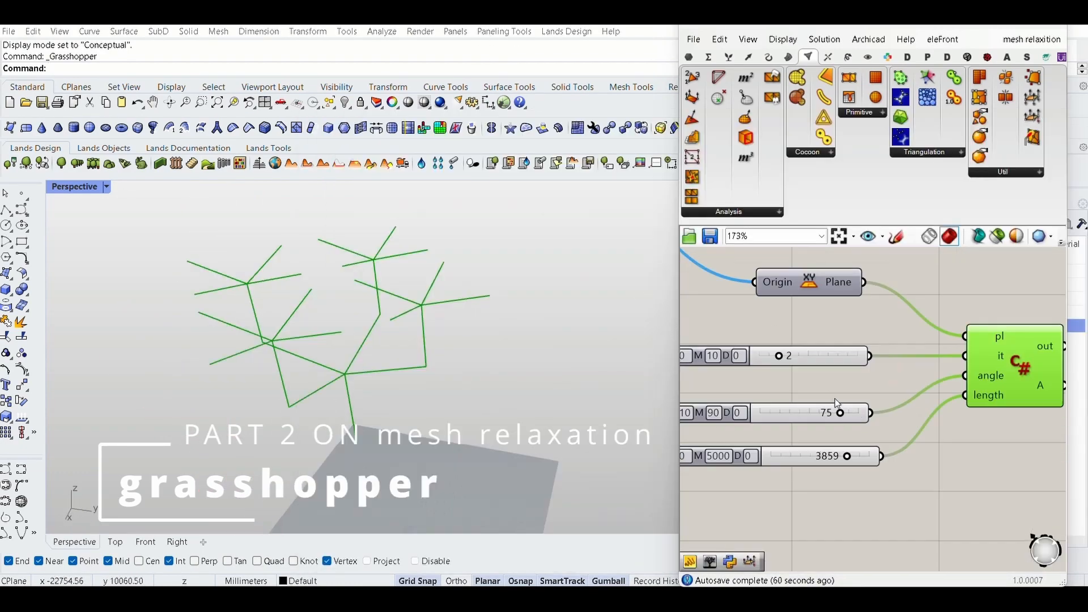
pyautogui.moveTo(840, 413)
pyautogui.mouseDown()
pyautogui.moveTo(806, 413)
pyautogui.moveTo(839, 413)
pyautogui.mouseUp()
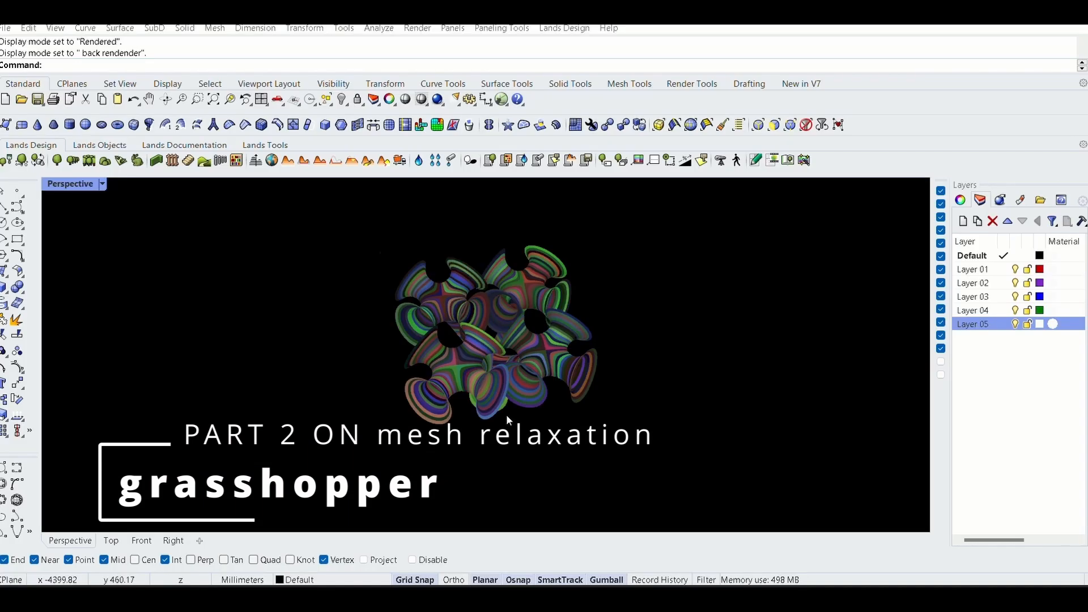
pyautogui.scroll(5, 507, 420)
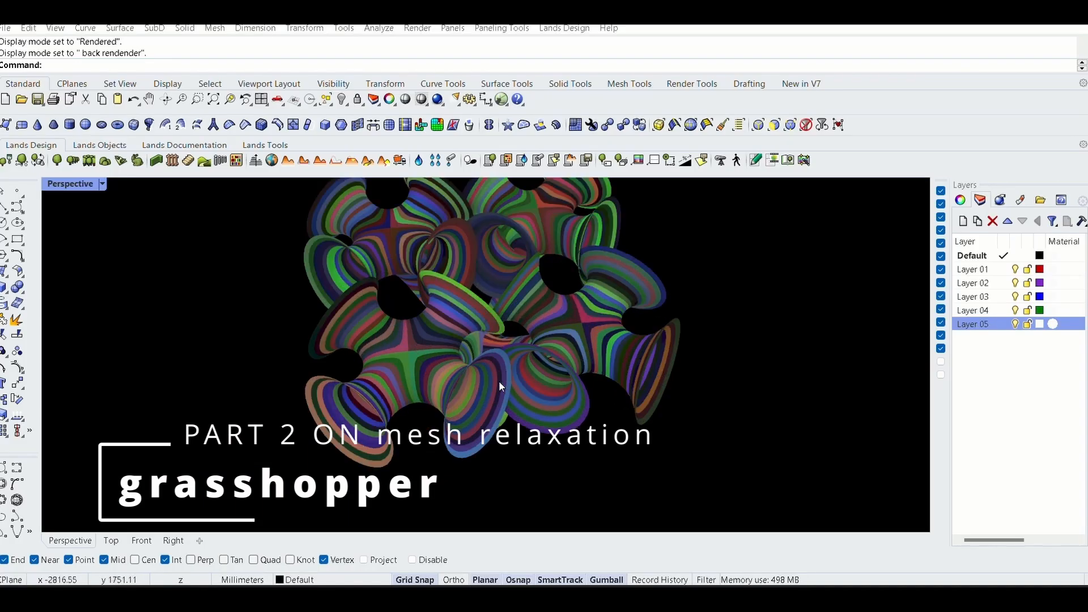
pyautogui.moveTo(500, 383); pyautogui.dragTo(720, 272, button='right')
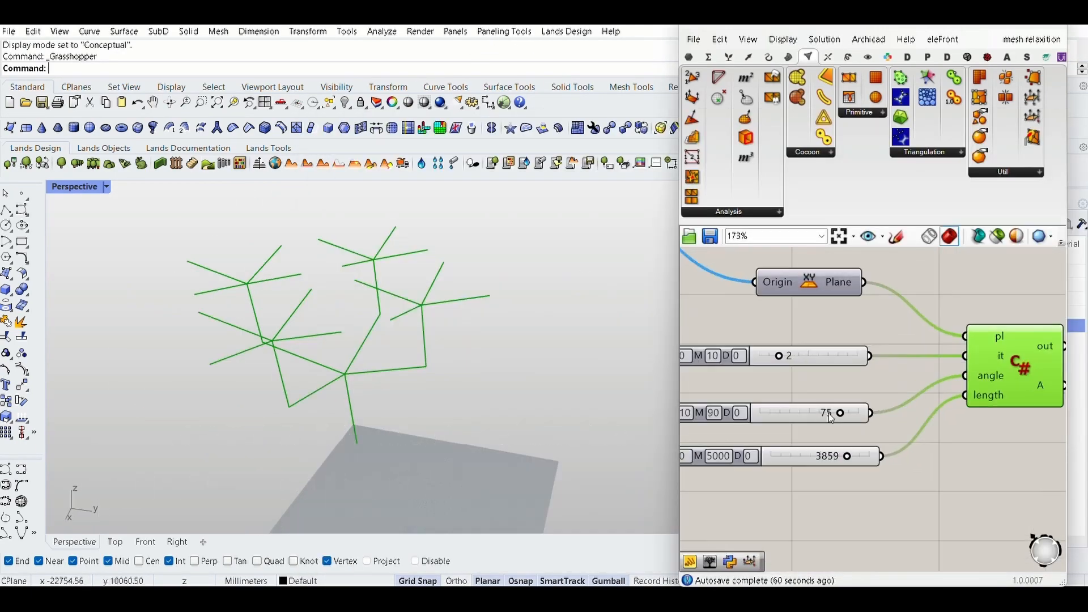
pyautogui.moveTo(841, 413); pyautogui.dragTo(830, 414)
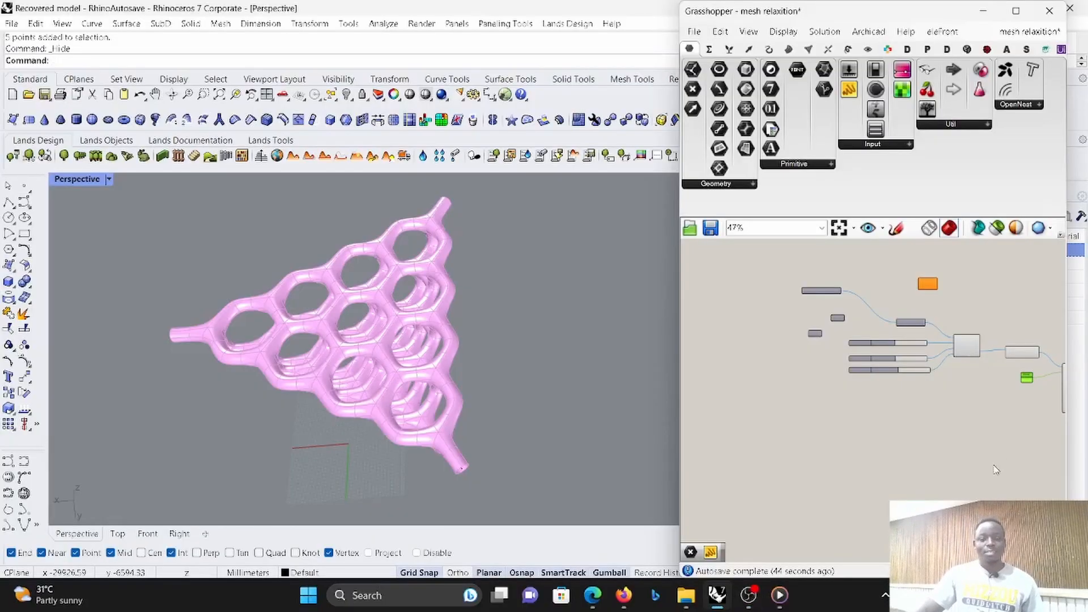
# - Examine the pink pipe lattice and read the C# tree script from the method call through the recursive branching code
pyautogui.moveTo(569, 387); pyautogui.dragTo(585, 315, button='right')
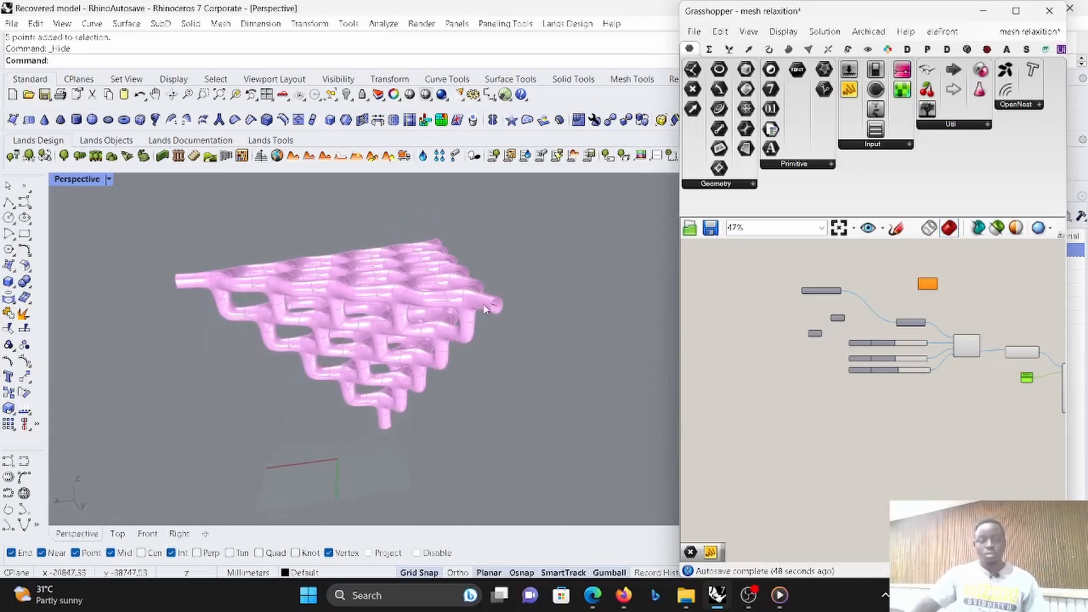
pyautogui.moveTo(431, 283); pyautogui.dragTo(486, 331, button='right')
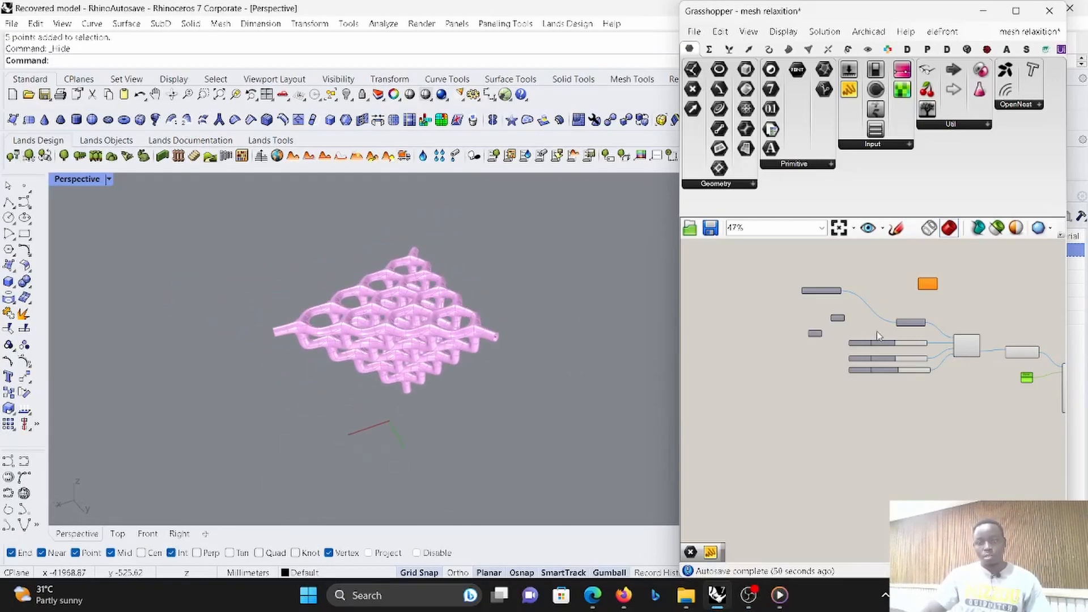
pyautogui.scroll(1, 877, 335)
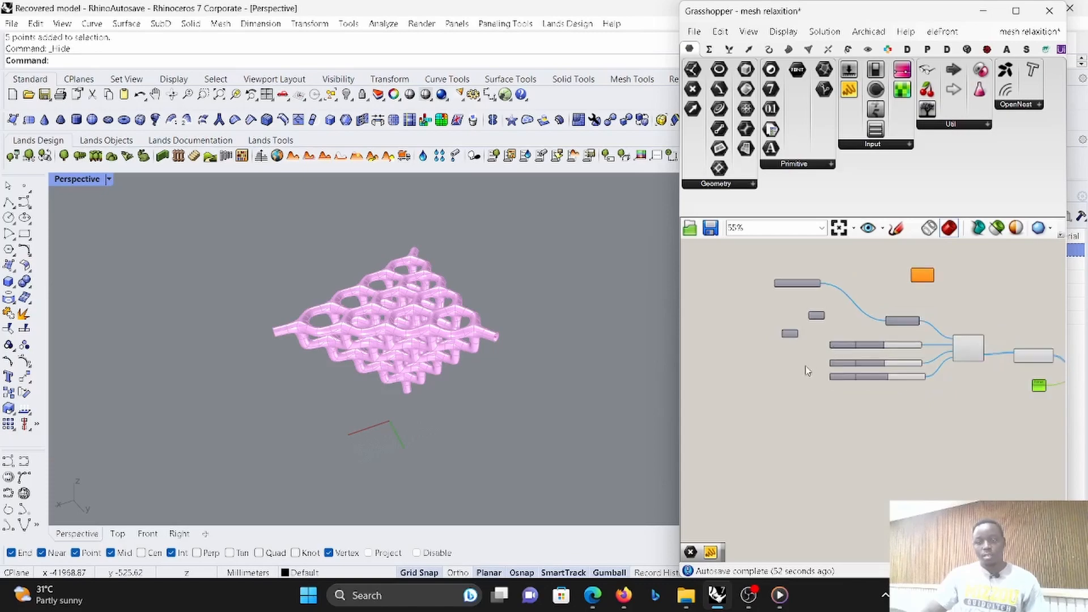
pyautogui.scroll(5, 963, 362)
pyautogui.doubleClick(939, 354)
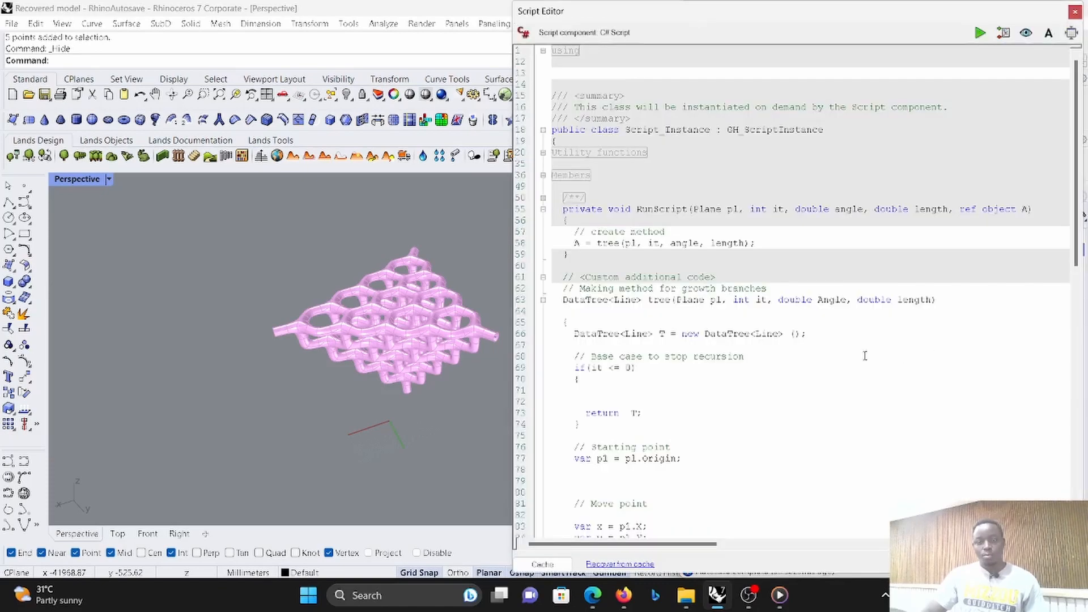
pyautogui.scroll(-15, 699, 345)
pyautogui.scroll(-2, 698, 345)
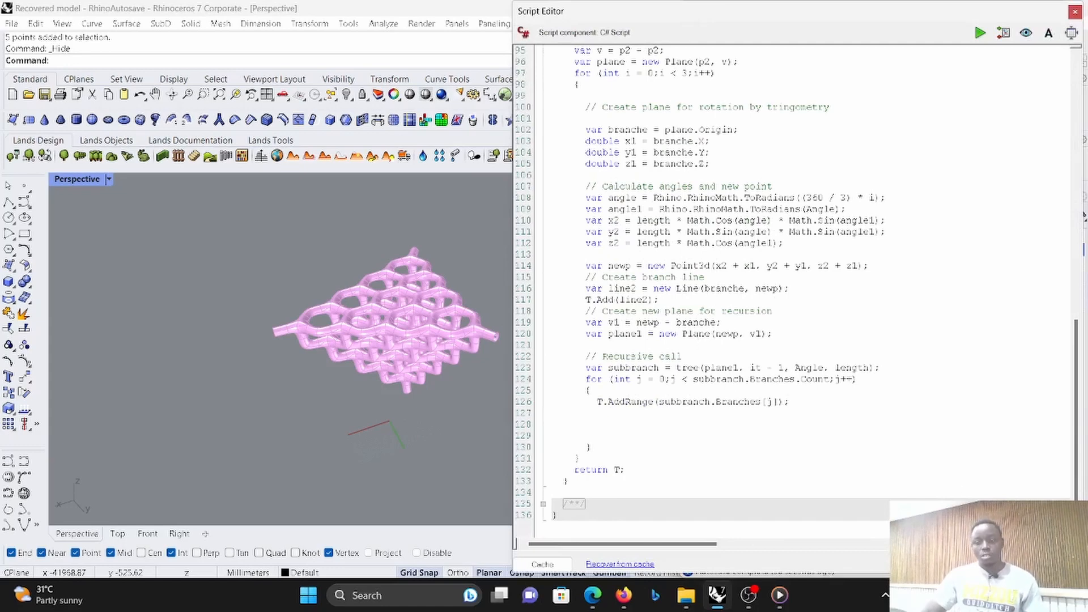
pyautogui.click(1075, 12)
pyautogui.scroll(-6, 824, 384)
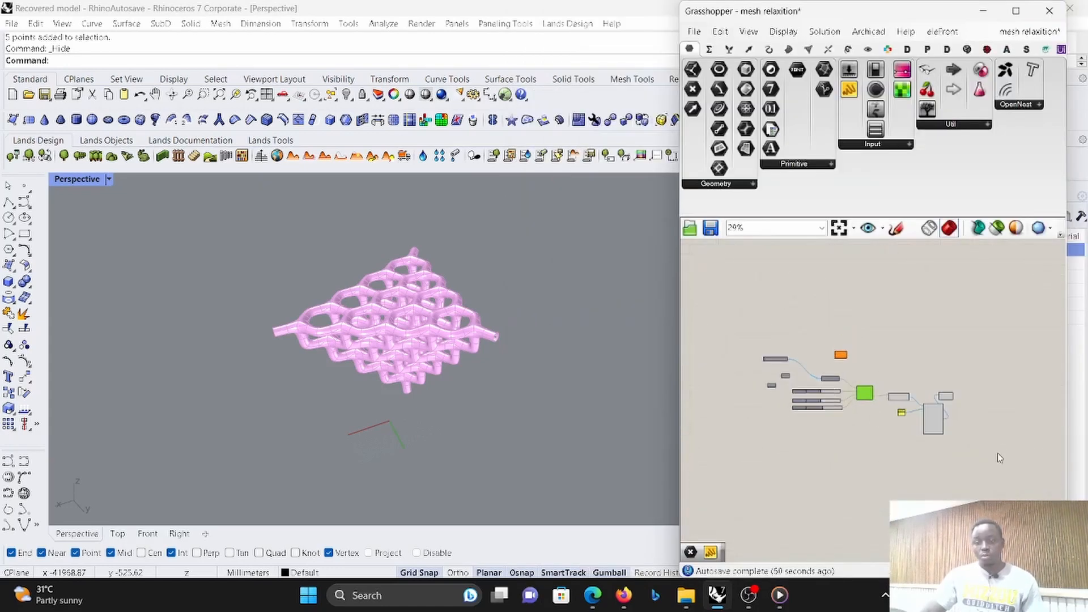
# - Turn off the preview of the curve, pipe and custom preview components downstream of the C# tree script
pyautogui.moveTo(998, 452); pyautogui.dragTo(879, 337)
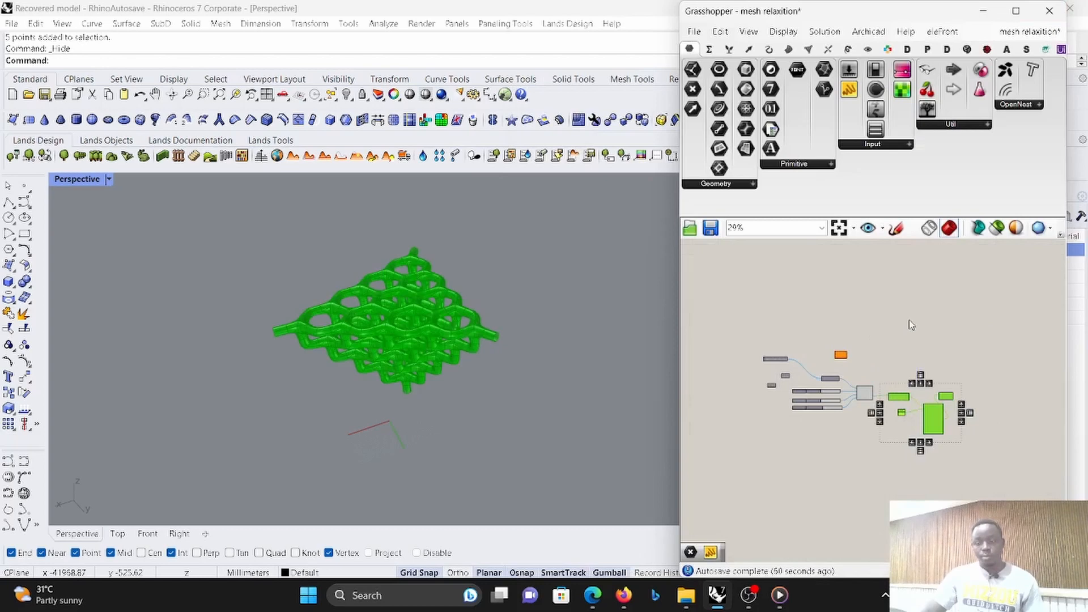
pyautogui.rightClick(909, 321)
pyautogui.click(935, 346)
# - Set the C# tree script's angle to 82 and its length to 2847
pyautogui.scroll(7, 445, 340)
pyautogui.moveTo(442, 340); pyautogui.dragTo(470, 266, button='right')
pyautogui.scroll(10, 816, 397)
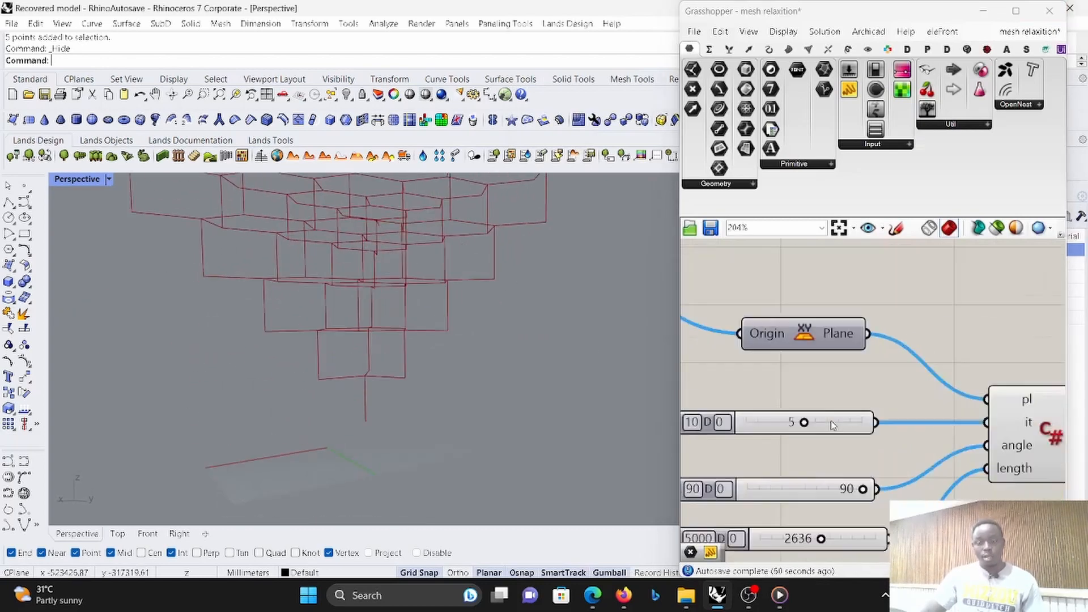
pyautogui.scroll(1, 831, 425)
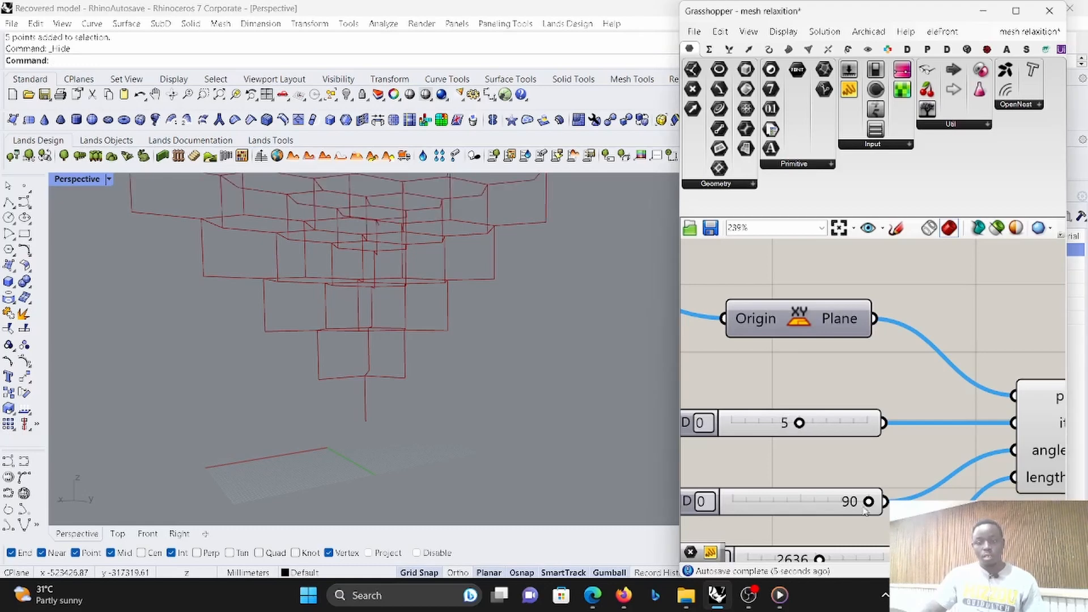
pyautogui.moveTo(865, 505)
pyautogui.mouseDown()
pyautogui.moveTo(782, 506)
pyautogui.moveTo(854, 510)
pyautogui.mouseUp()
pyautogui.scroll(-3, 595, 471)
pyautogui.scroll(4, 809, 524)
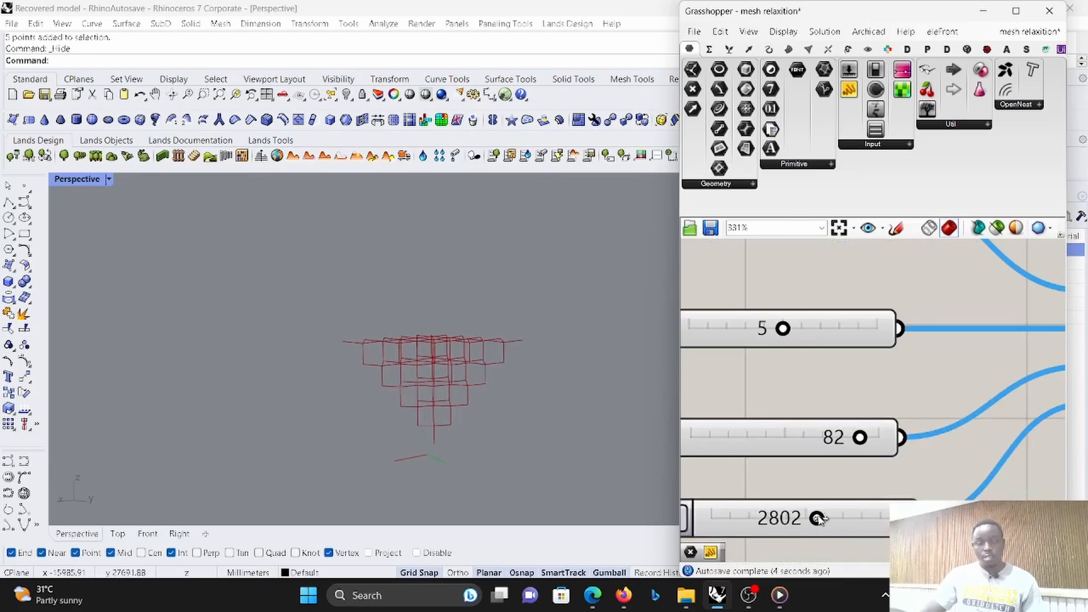
pyautogui.moveTo(818, 518); pyautogui.dragTo(819, 520)
pyautogui.scroll(-4, 778, 476)
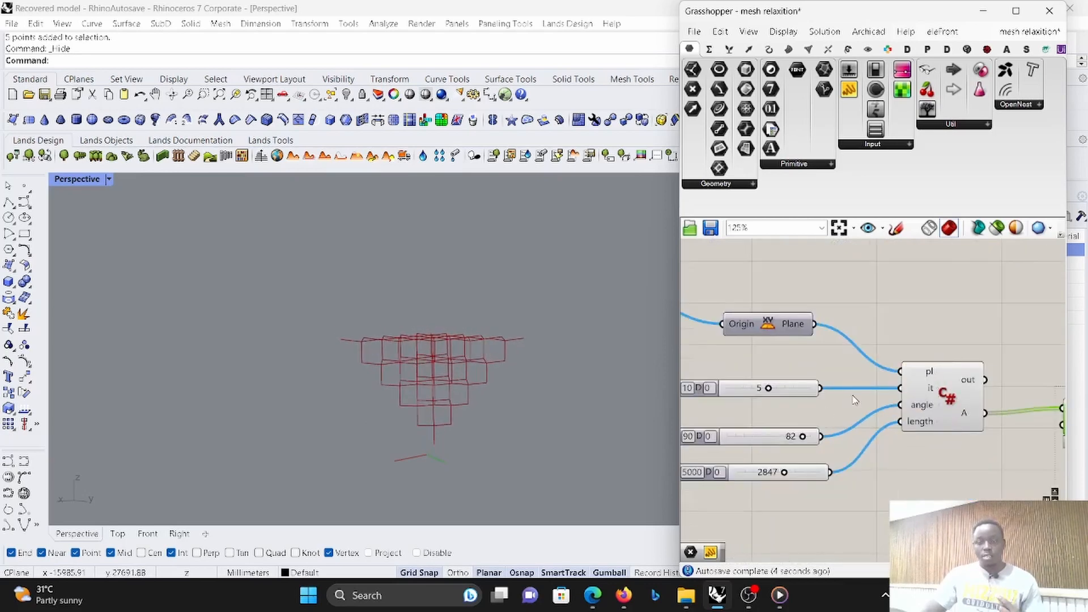
# - Examine the C# tree script's inputs and how its output connects to the downstream curve component
pyautogui.scroll(-1, 886, 395)
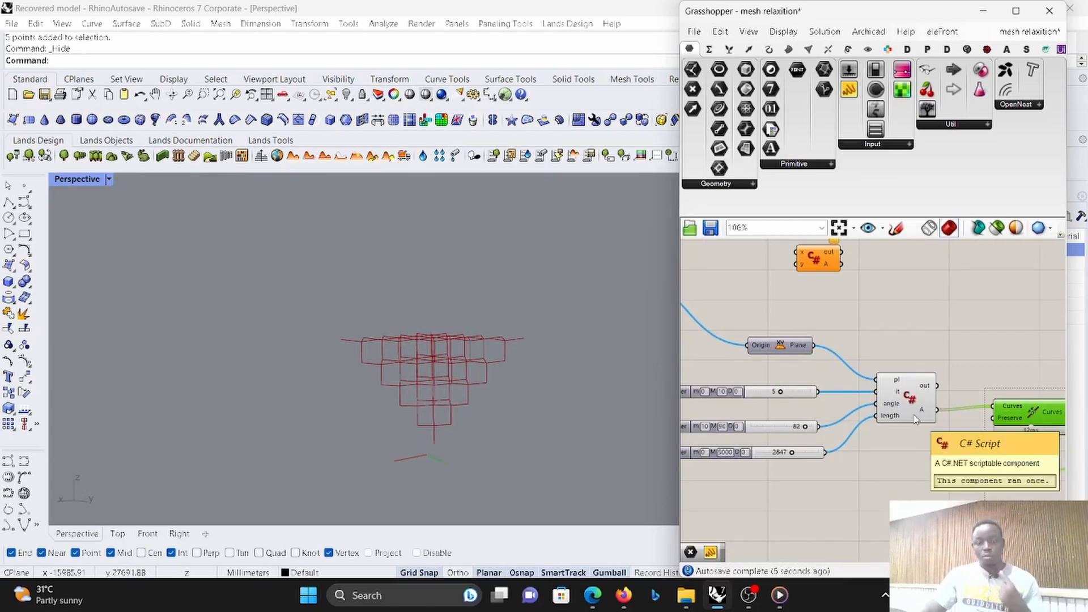
pyautogui.scroll(2, 872, 403)
pyautogui.scroll(-2, 850, 401)
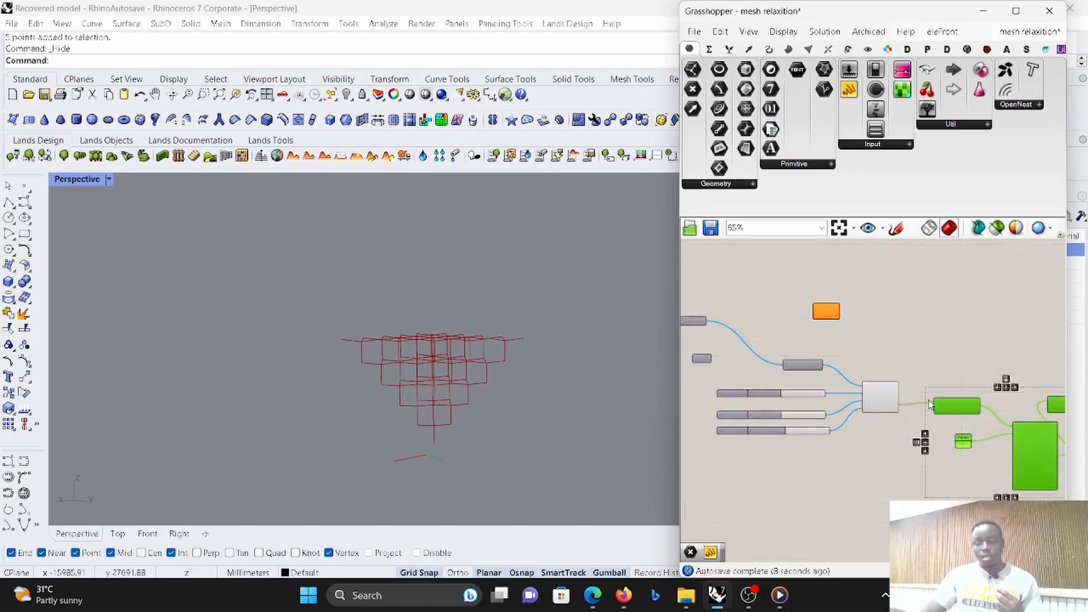
pyautogui.scroll(2, 838, 408)
pyautogui.scroll(-2, 819, 416)
pyautogui.scroll(-2, 819, 415)
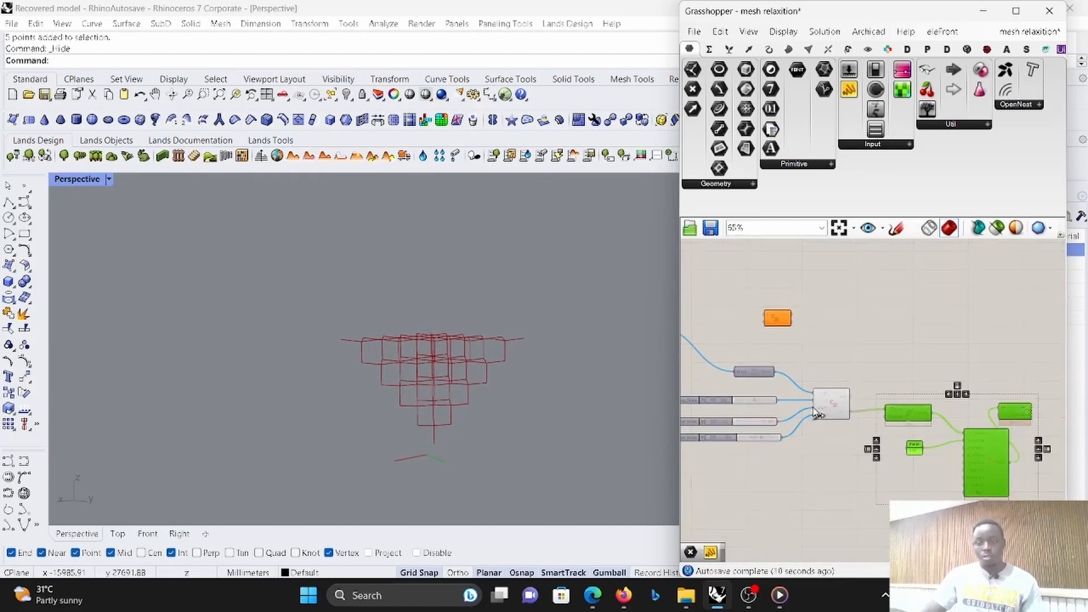
pyautogui.scroll(4, 858, 381)
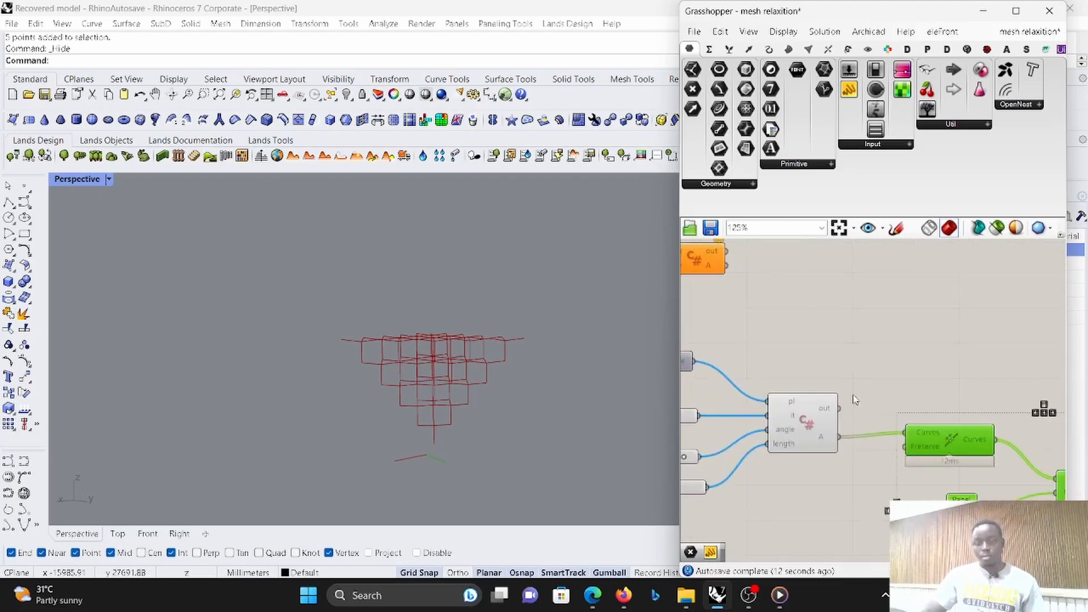
# - Turn on the preview of the pipe component so the branch lattice shows as pipes
pyautogui.click(937, 367)
pyautogui.scroll(-4, 911, 367)
pyautogui.scroll(4, 881, 387)
pyautogui.scroll(-5, 880, 387)
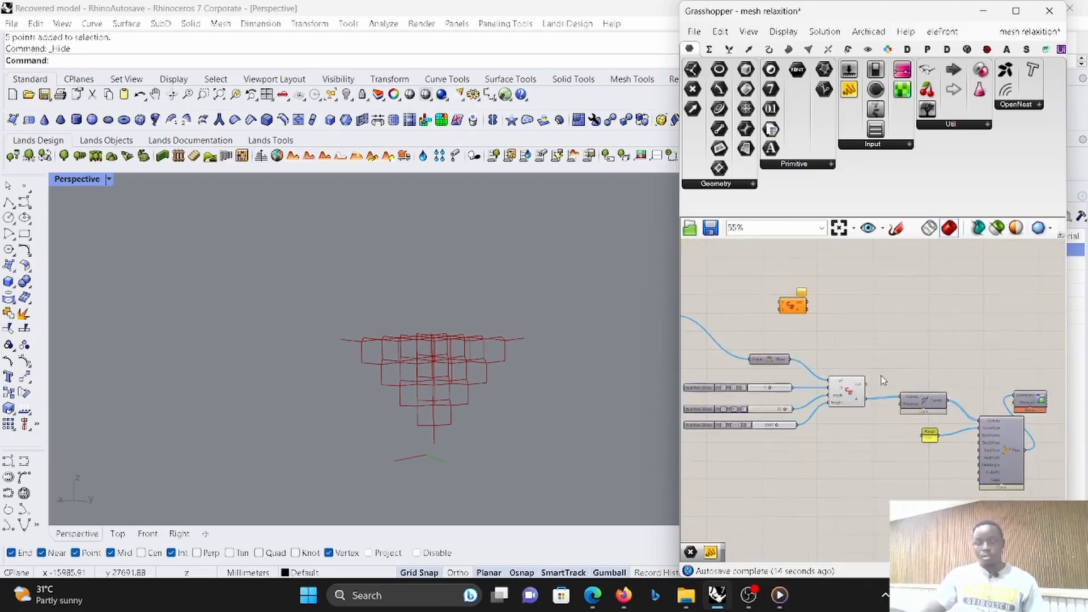
pyautogui.rightClick(989, 417)
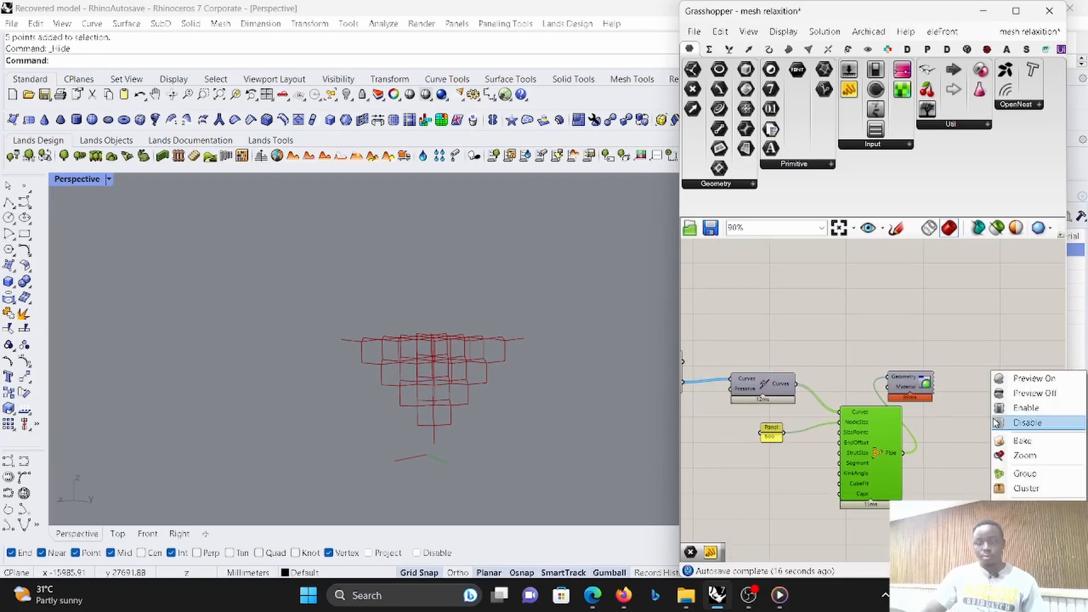
pyautogui.click(1027, 378)
pyautogui.click(1008, 339)
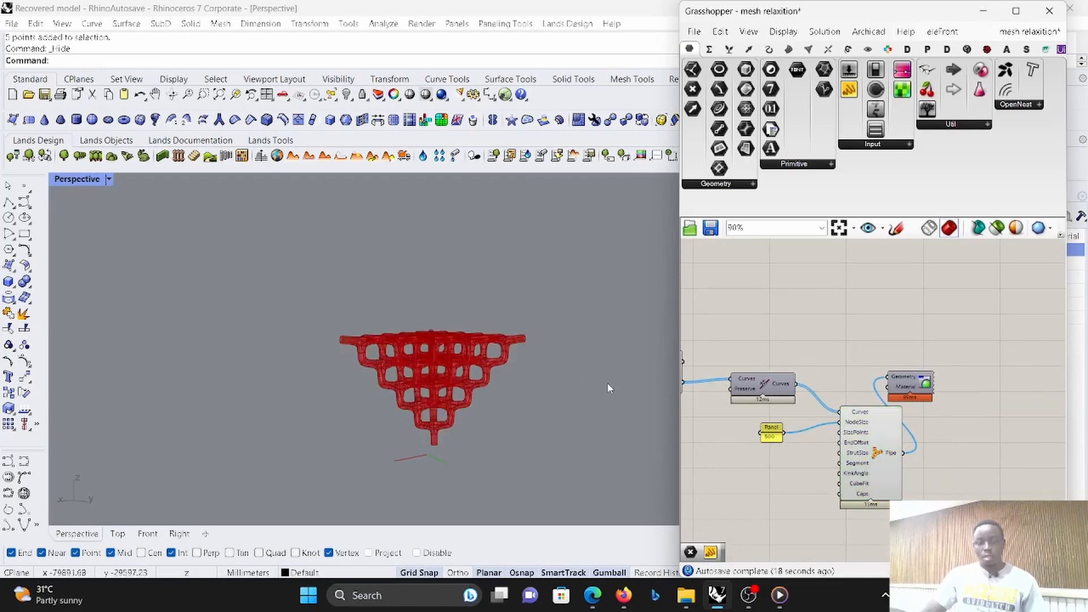
# - Examine the previewed pipe lattice and trace the C# tree script's output through the curve component to the pipe component
pyautogui.moveTo(609, 388); pyautogui.dragTo(554, 423, button='right')
pyautogui.scroll(6, 455, 381)
pyautogui.moveTo(455, 383); pyautogui.dragTo(433, 341, button='right')
pyautogui.scroll(-5, 936, 361)
pyautogui.scroll(6, 816, 370)
pyautogui.scroll(1, 817, 370)
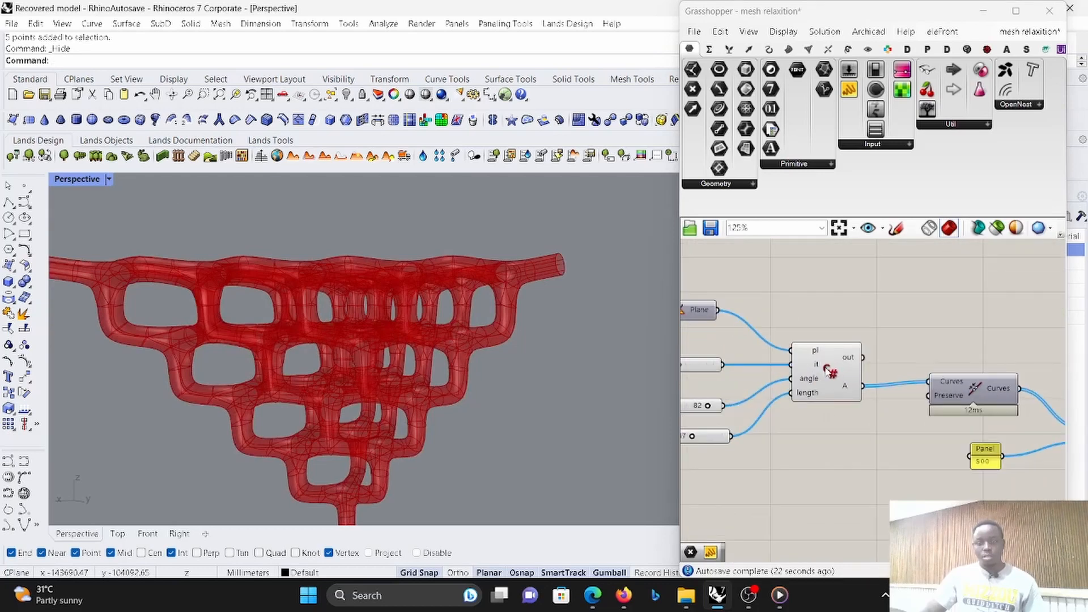
pyautogui.click(826, 370)
pyautogui.scroll(-4, 819, 358)
pyautogui.scroll(4, 969, 441)
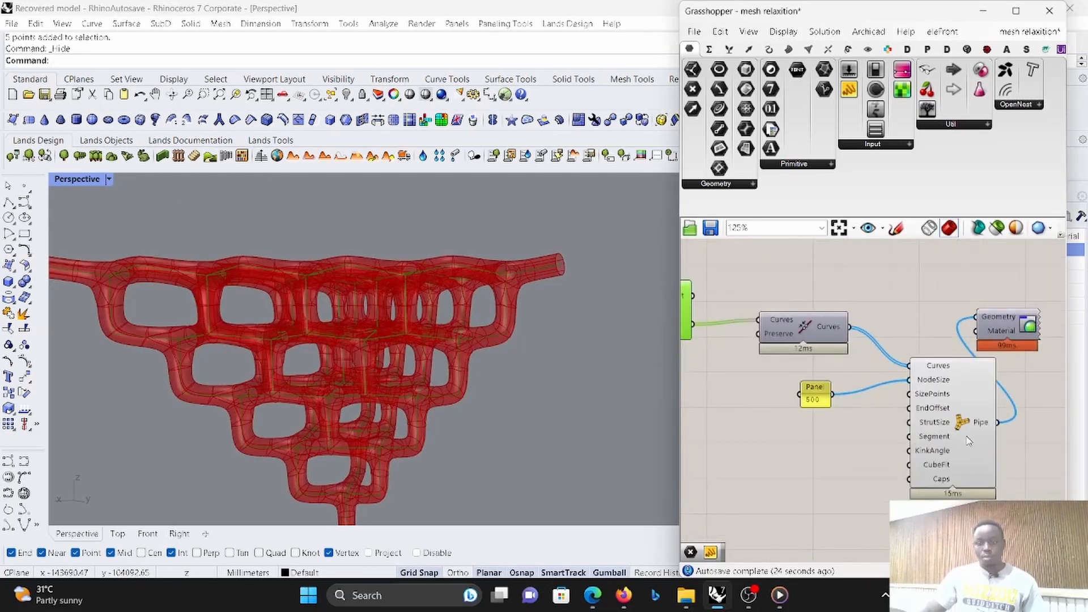
pyautogui.scroll(-3, 974, 425)
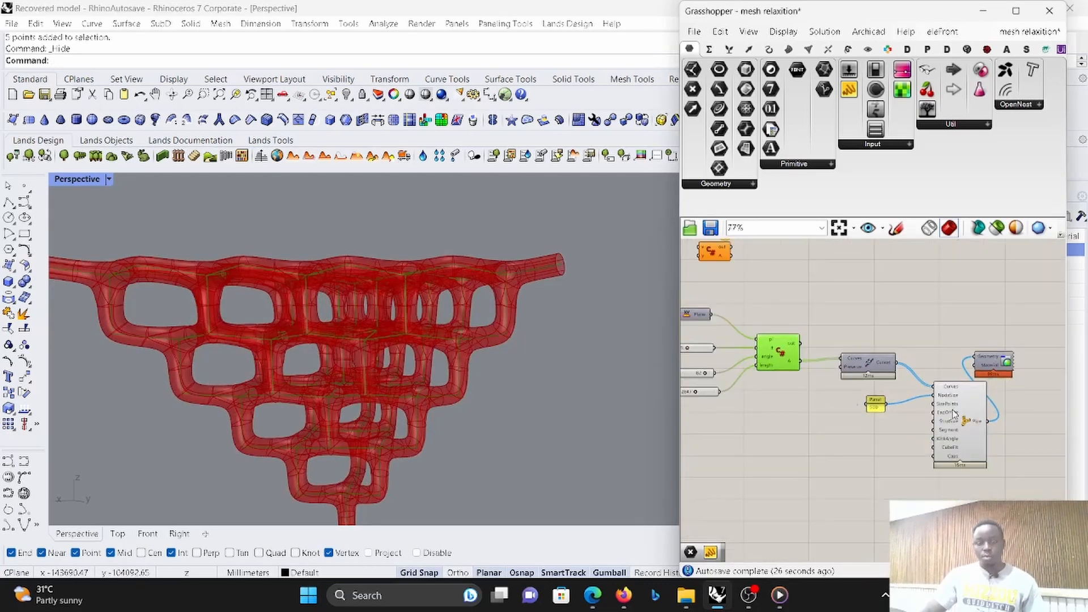
pyautogui.moveTo(481, 311); pyautogui.dragTo(473, 343, button='right')
pyautogui.scroll(5, 986, 425)
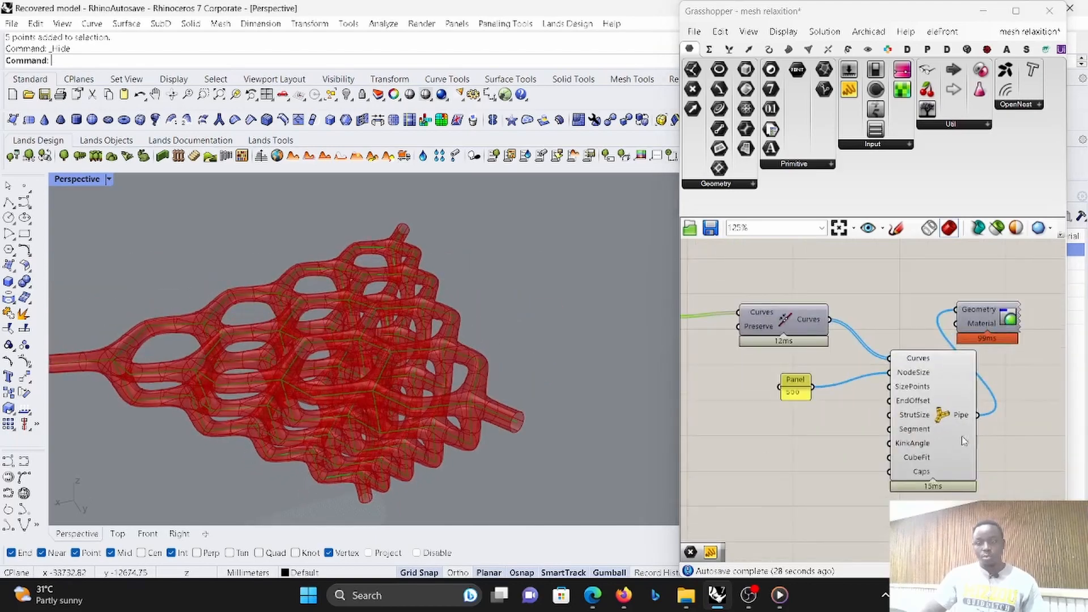
pyautogui.scroll(-3, 935, 396)
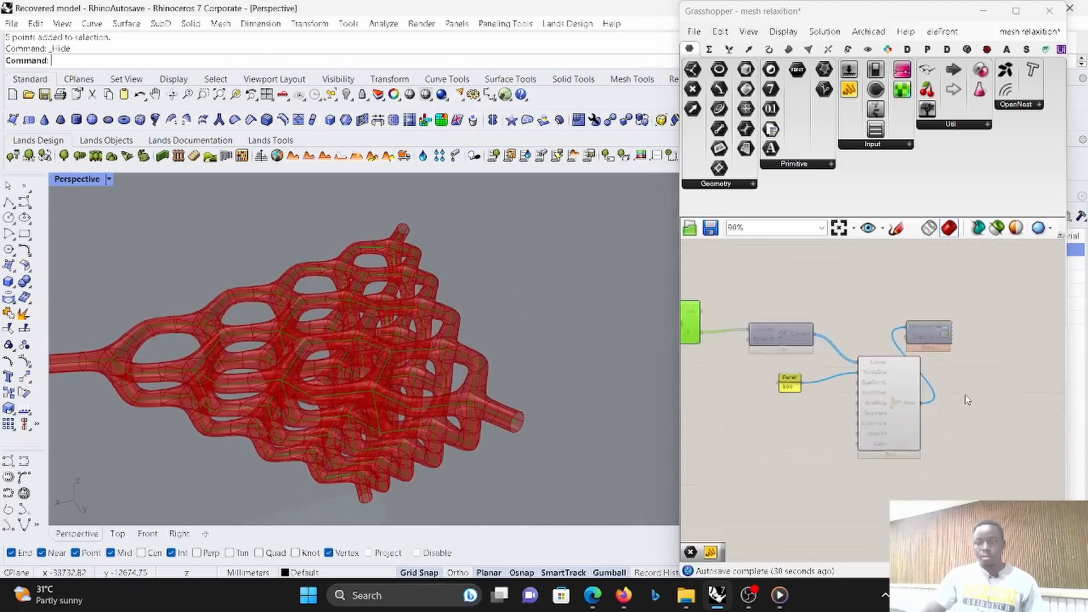
pyautogui.scroll(2, 952, 385)
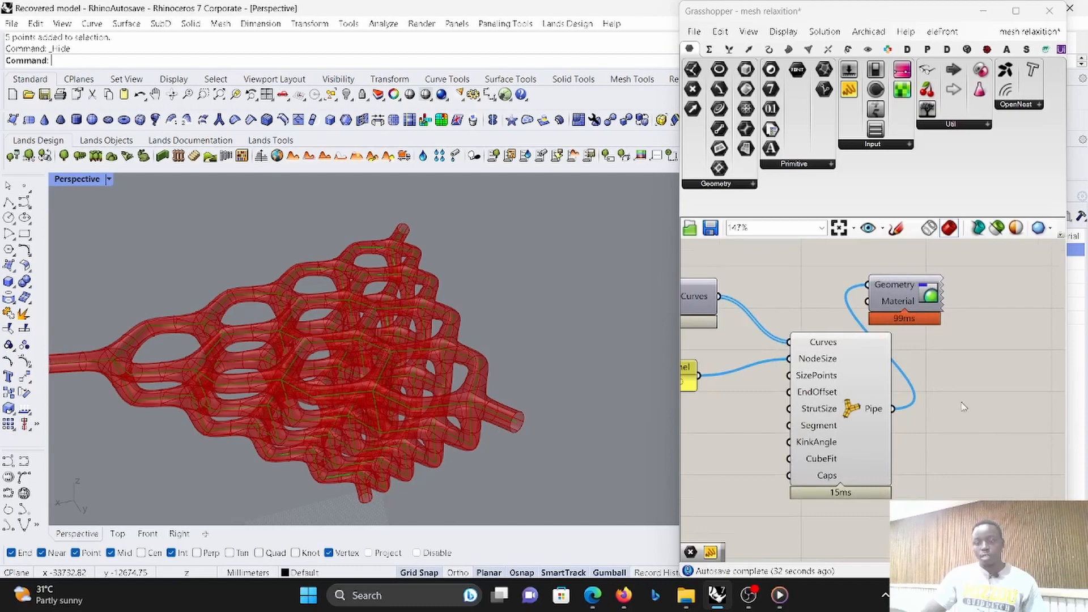
pyautogui.scroll(-3, 963, 397)
pyautogui.scroll(3, 966, 283)
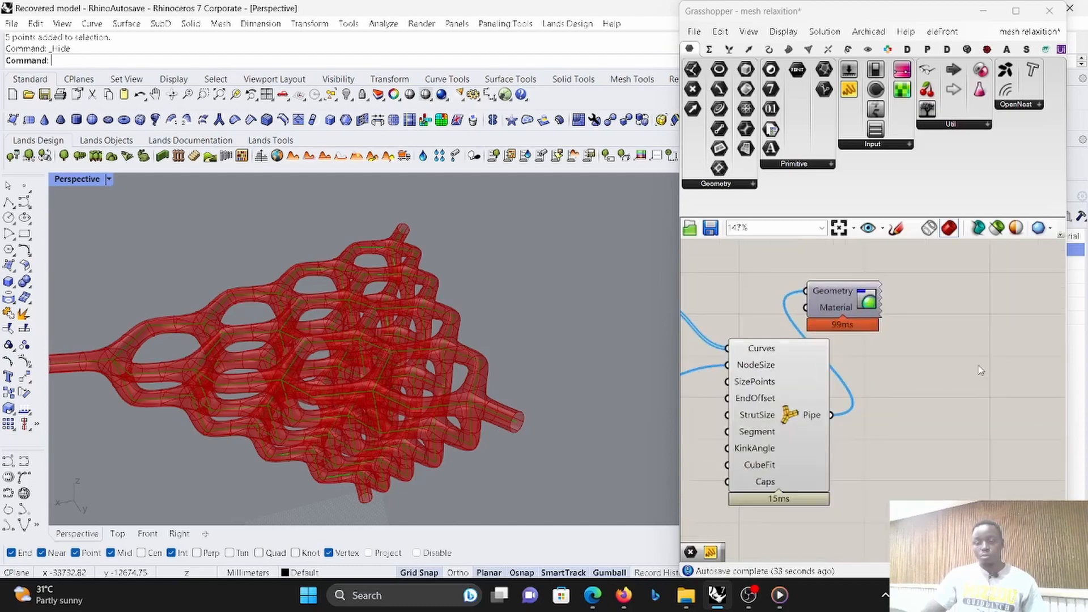
# - Convert the pipe output to a mesh with a Mesh from SubD component, feeding its Density input from a panel of 1
pyautogui.click(792, 50)
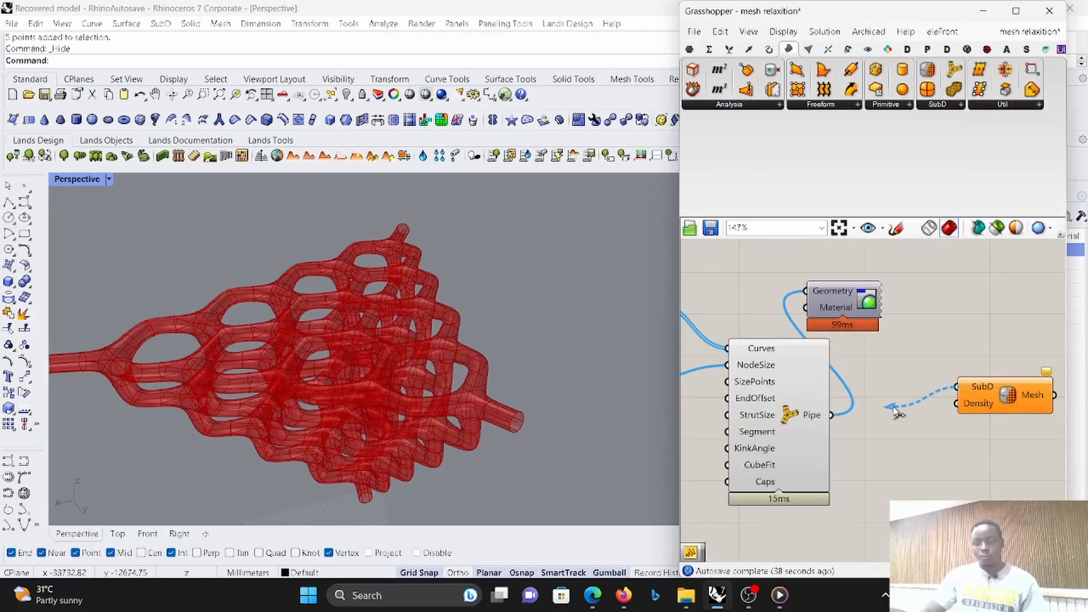
pyautogui.scroll(5, 873, 388)
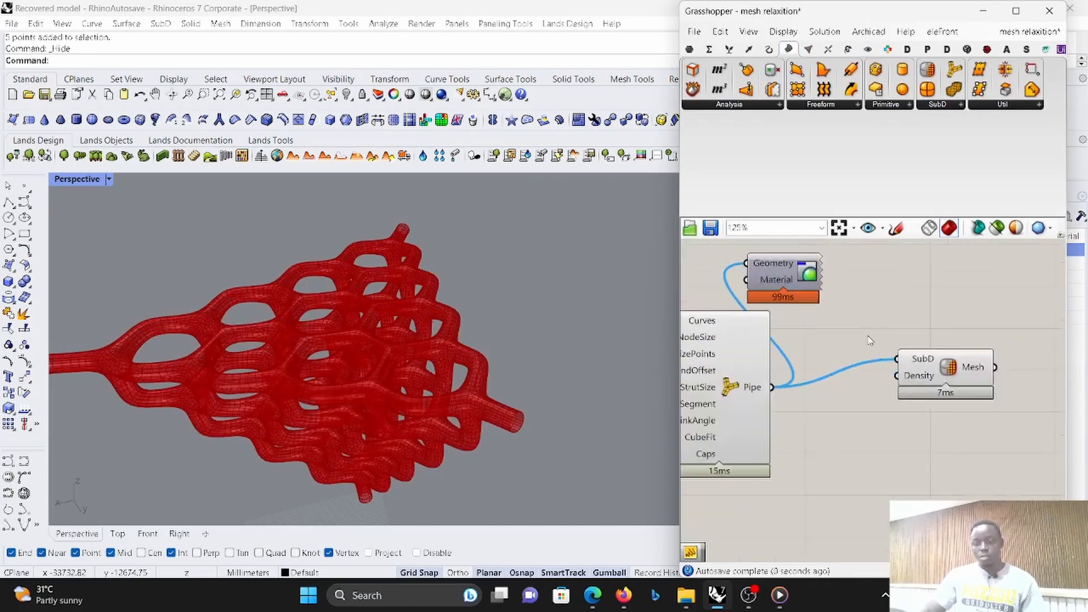
pyautogui.doubleClick(873, 389)
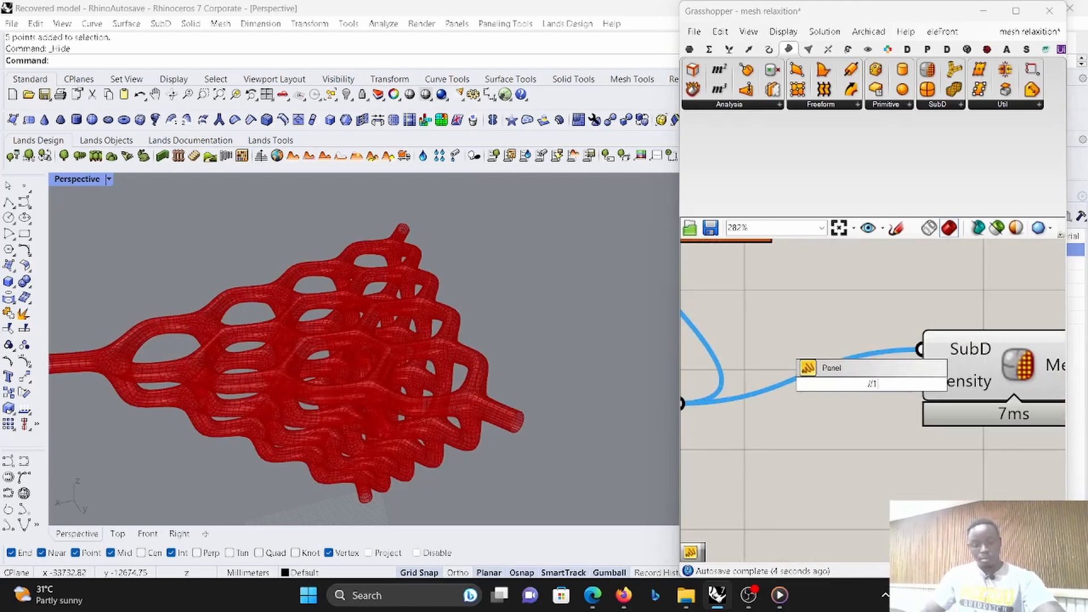
pyautogui.press('Return')
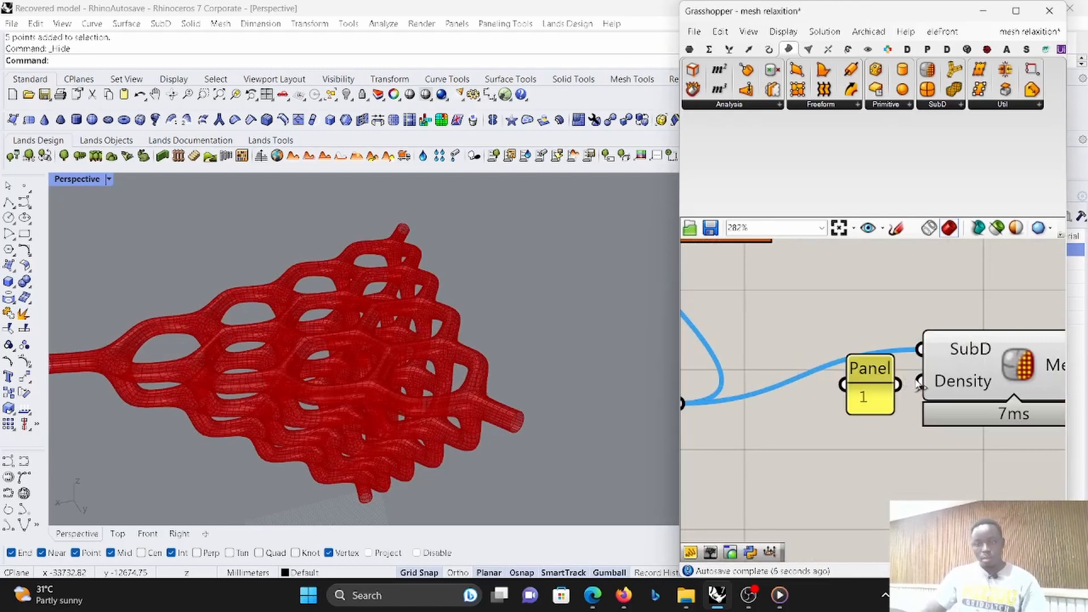
pyautogui.moveTo(887, 385); pyautogui.dragTo(874, 409)
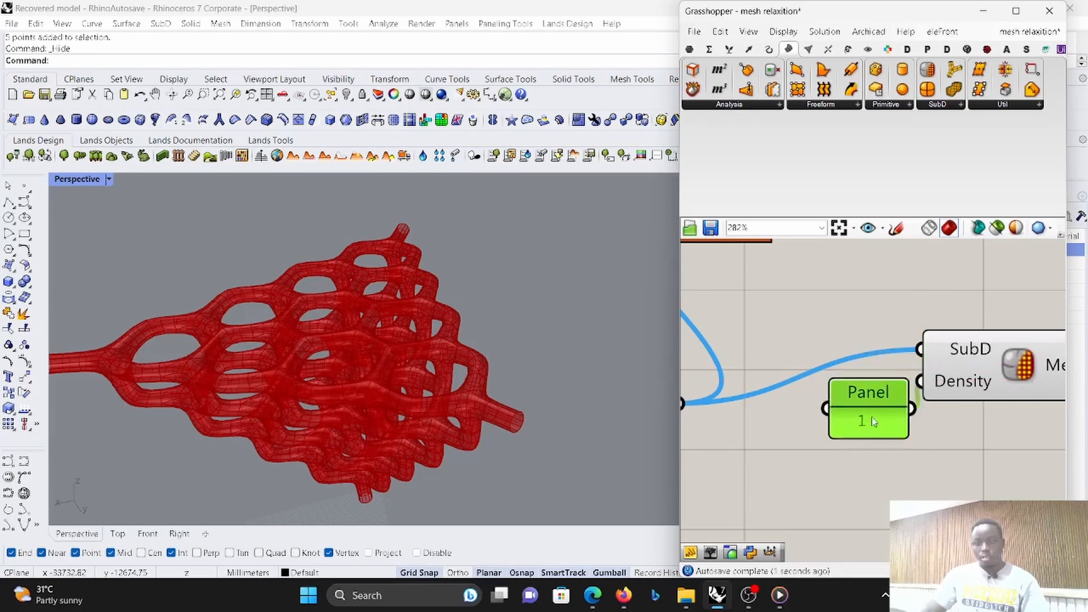
pyautogui.scroll(-6, 875, 412)
# - Turn off the preview of the curve, pipe and custom preview components upstream of the mesh conversion
pyautogui.moveTo(848, 465); pyautogui.dragTo(717, 291)
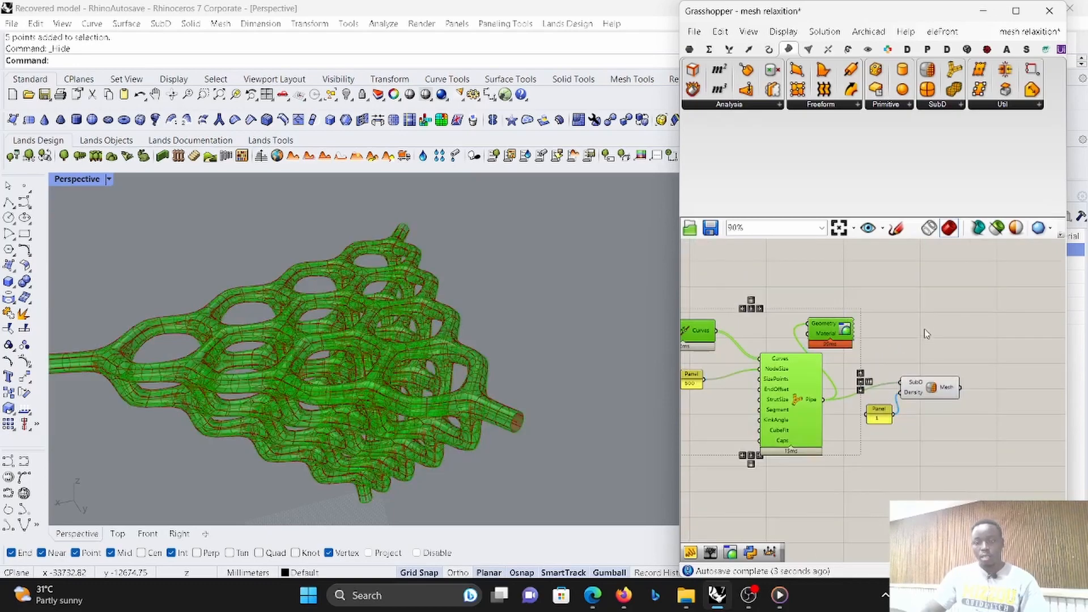
pyautogui.rightClick(923, 313)
pyautogui.click(947, 336)
pyautogui.click(961, 309)
# - Inspect the converted mesh up close and set its density panel to 2
pyautogui.moveTo(560, 368); pyautogui.dragTo(424, 349, button='right')
pyautogui.scroll(5, 424, 349)
pyautogui.scroll(4, 475, 304)
pyautogui.moveTo(518, 332); pyautogui.dragTo(477, 379, button='right')
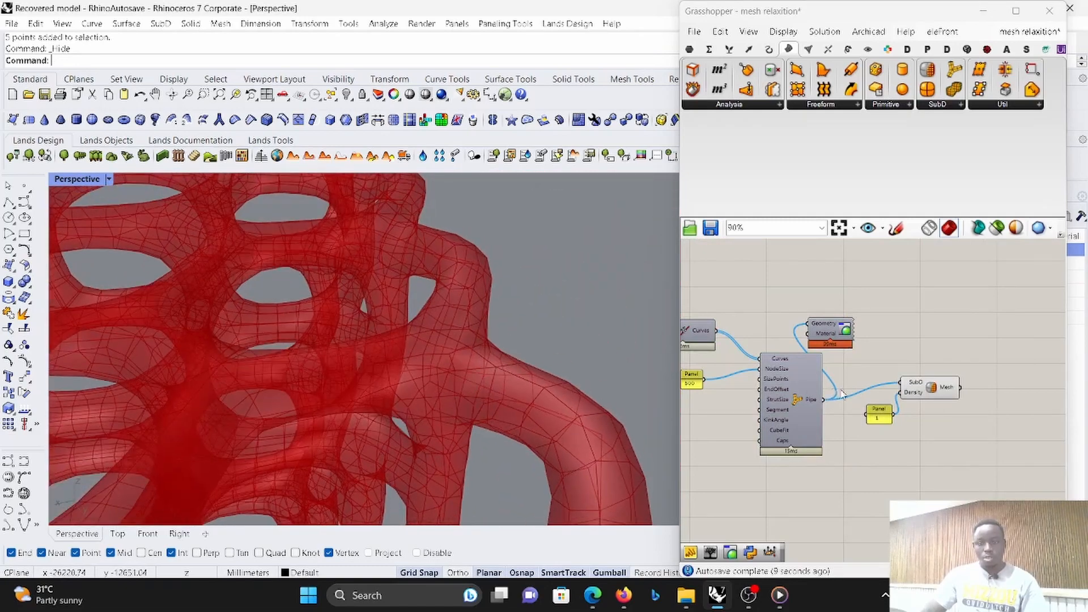
pyautogui.scroll(7, 917, 399)
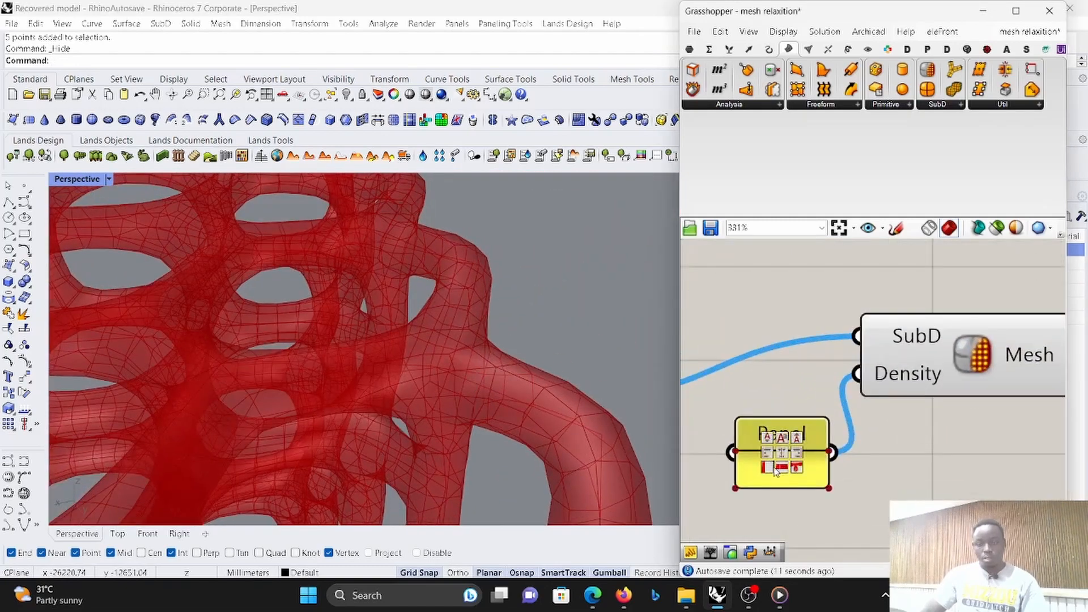
pyautogui.scroll(-6, 830, 398)
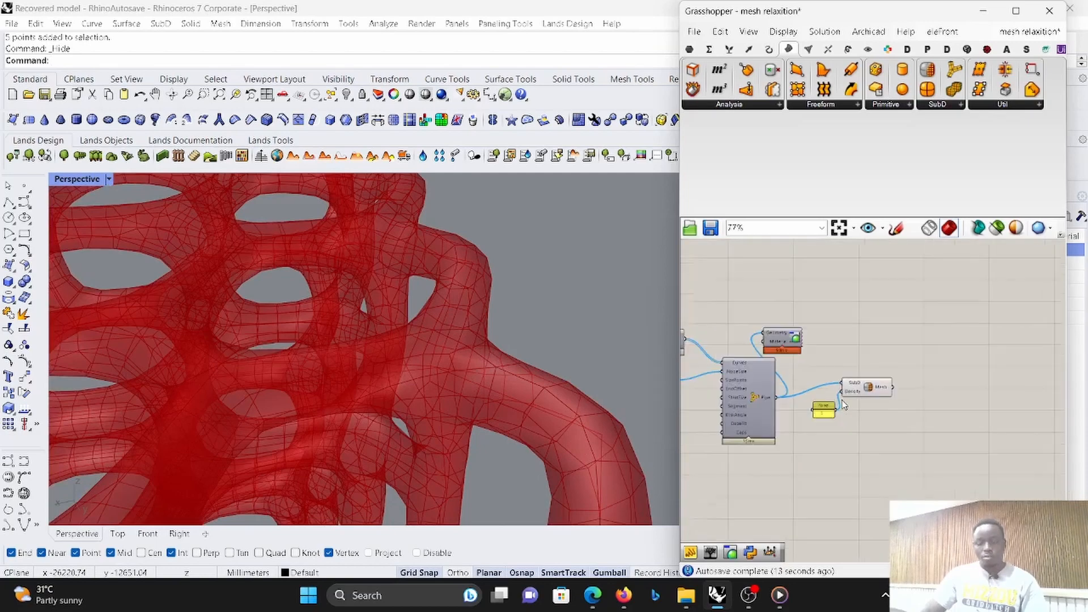
pyautogui.scroll(6, 833, 399)
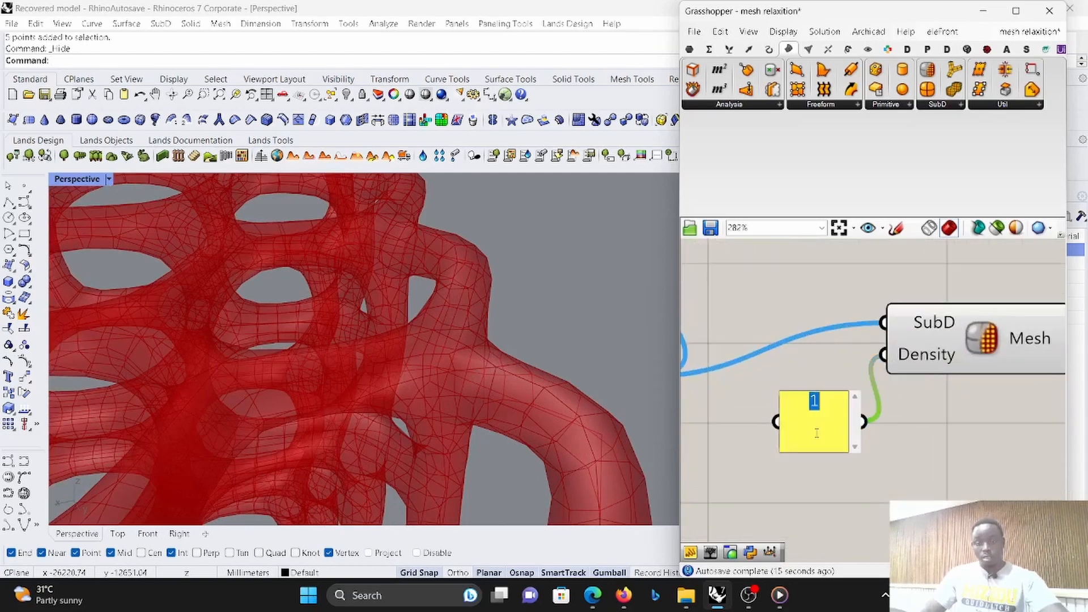
pyautogui.click(920, 466)
pyautogui.scroll(-7, 304, 313)
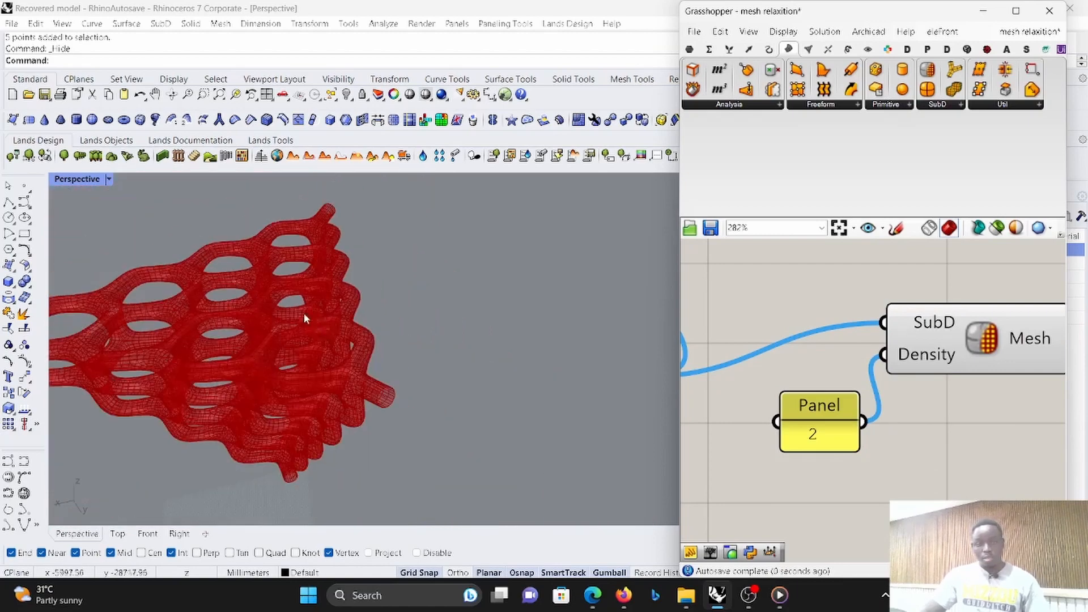
# - Examine the denser mesh lattice from several angles, close up and as a whole
pyautogui.moveTo(303, 313); pyautogui.dragTo(374, 303, button='right')
pyautogui.scroll(5, 397, 288)
pyautogui.scroll(-5, 371, 308)
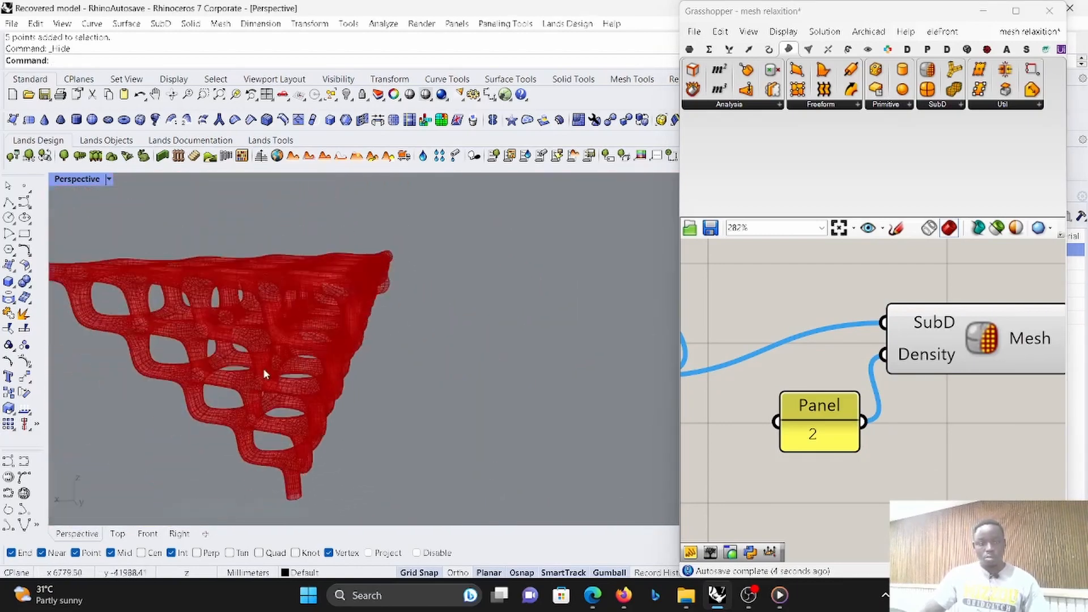
pyautogui.scroll(5, 263, 368)
pyautogui.moveTo(369, 345); pyautogui.dragTo(425, 369, button='right')
pyautogui.scroll(-6, 437, 336)
pyautogui.moveTo(389, 349); pyautogui.dragTo(505, 353, button='right')
pyautogui.scroll(-5, 946, 357)
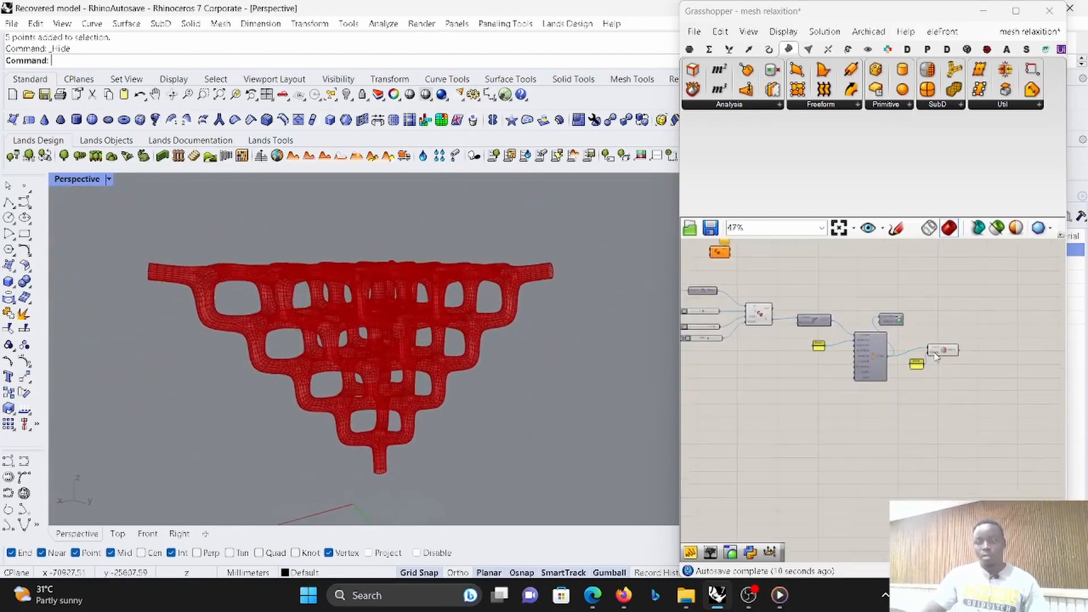
# - Add a Data Dam after the SubD mesh conversion and connect the Mesh output to its input
pyautogui.scroll(3, 946, 356)
pyautogui.doubleClick(956, 363)
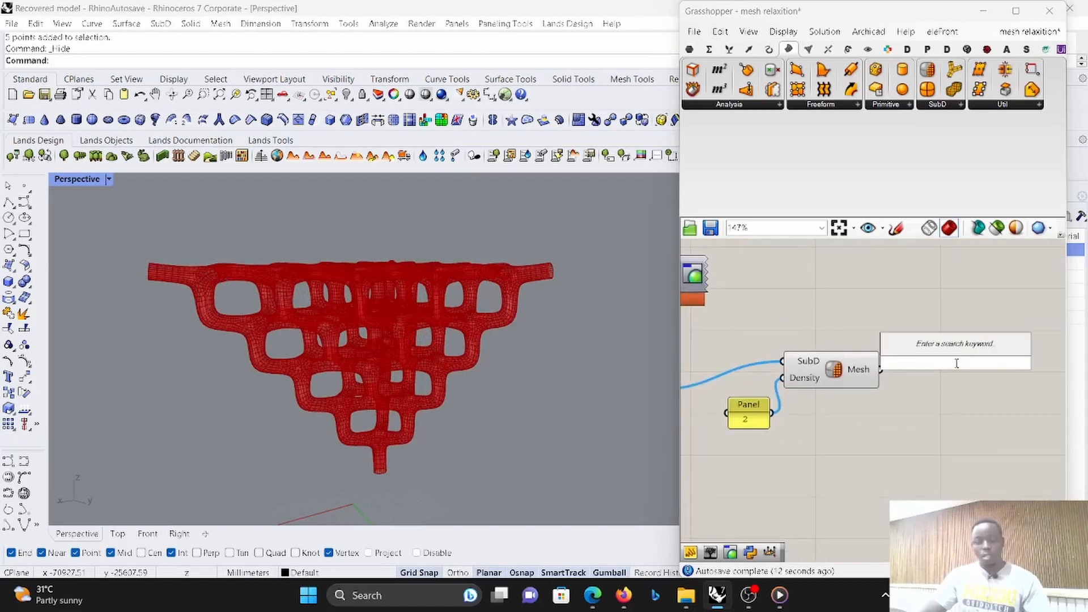
pyautogui.write('da')
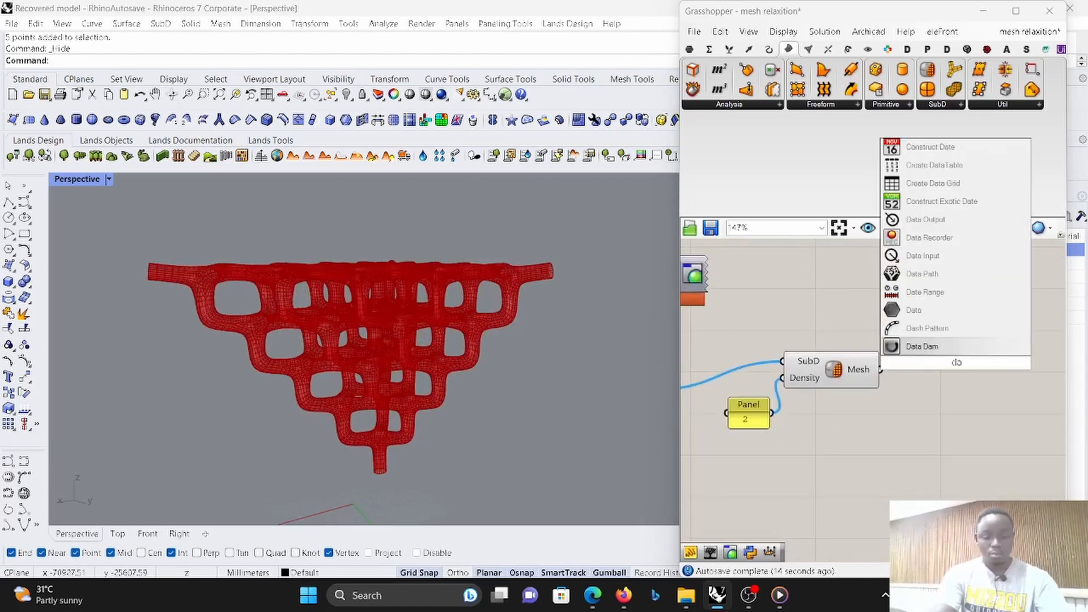
pyautogui.write('te')
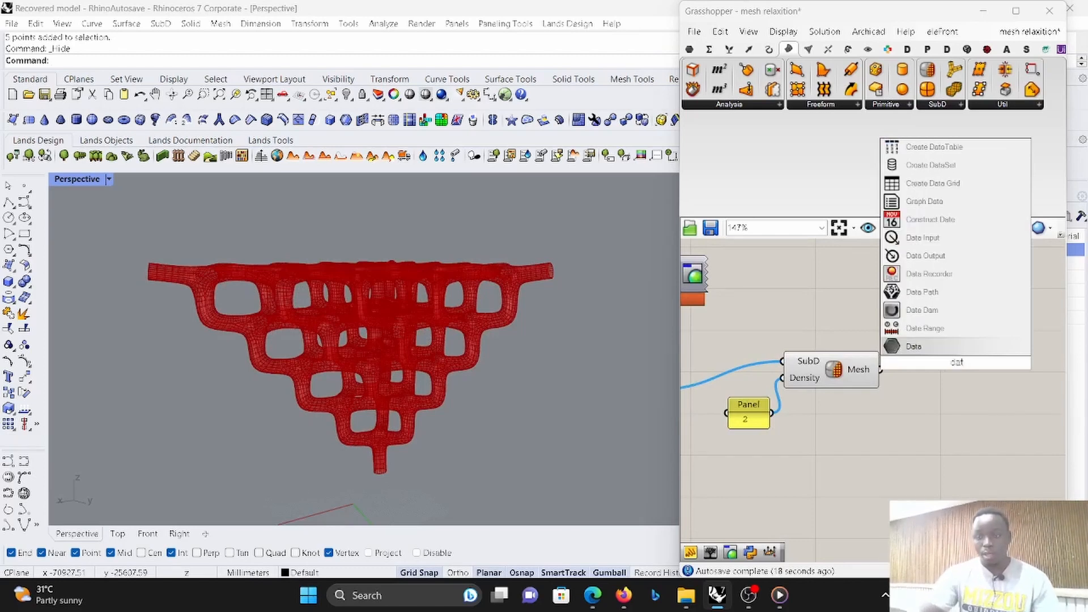
pyautogui.press('Up')
pyautogui.press('Up')
pyautogui.press('Return')
pyautogui.scroll(2, 935, 363)
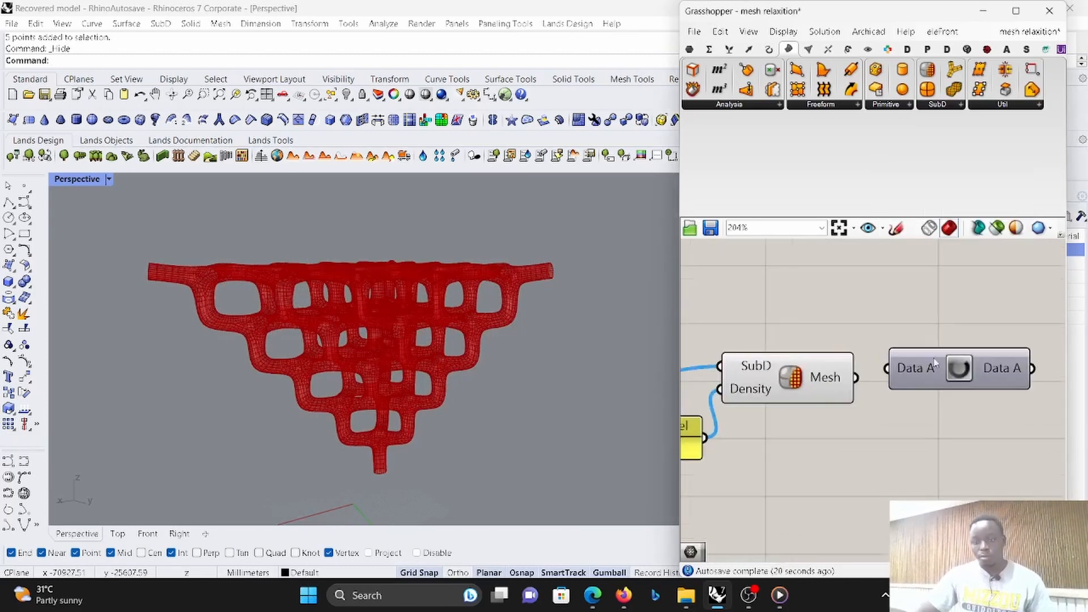
pyautogui.moveTo(887, 370); pyautogui.dragTo(855, 377)
pyautogui.scroll(-4, 845, 370)
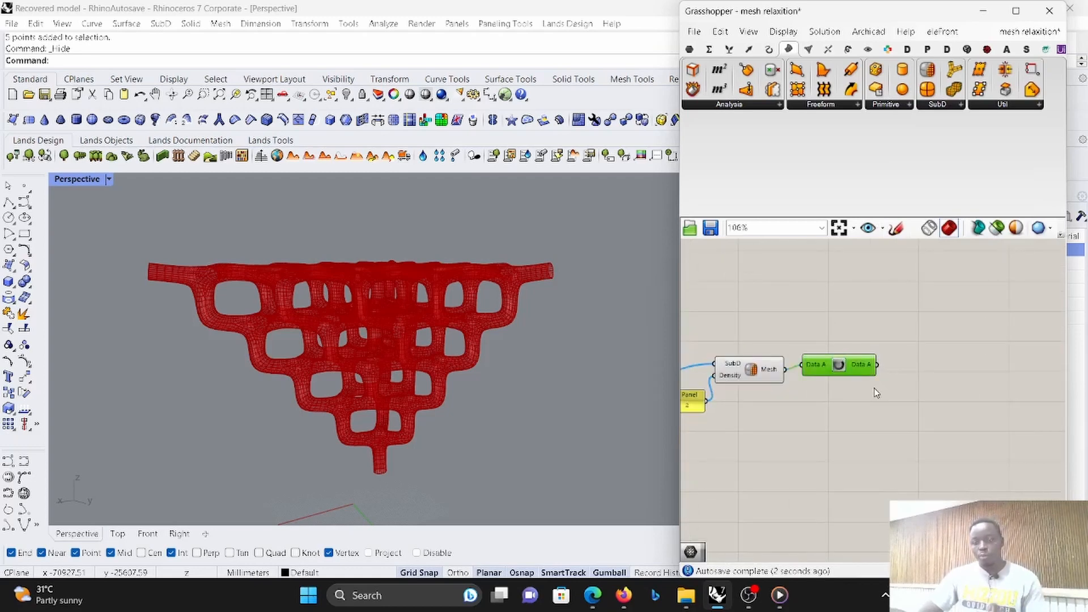
# - Add a Kangaroo Solver component downstream of the Data Dam, leaving room between them for the goals
pyautogui.scroll(2, 965, 370)
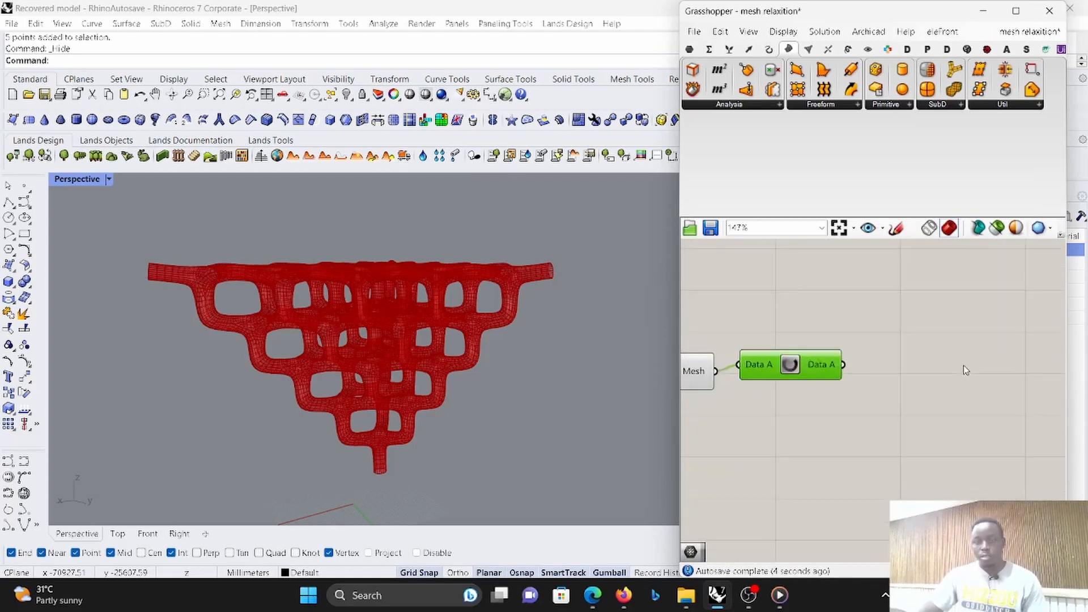
pyautogui.doubleClick(987, 408)
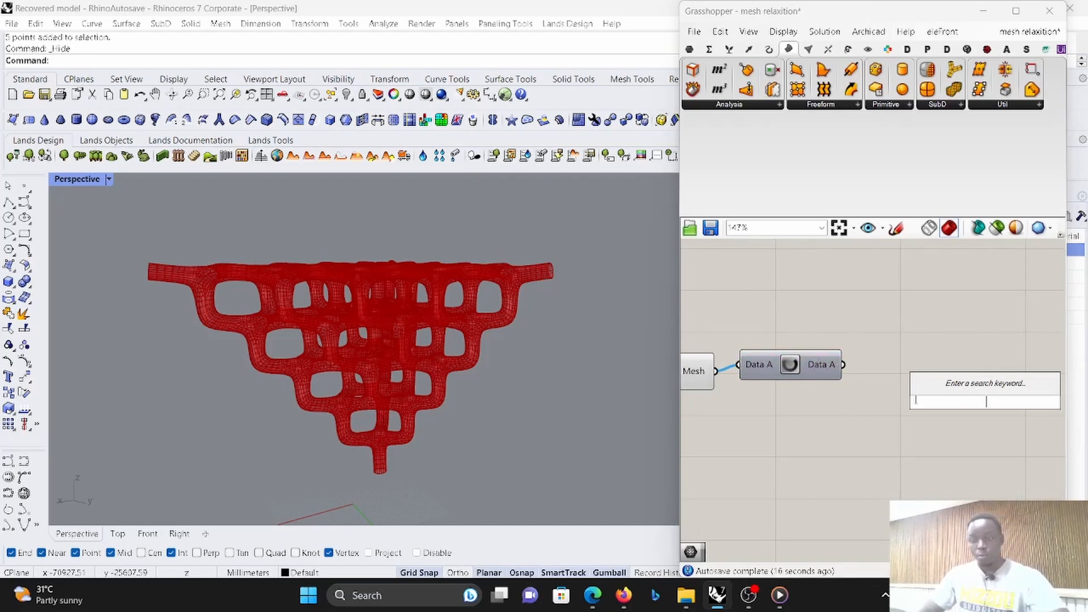
pyautogui.write('sover')
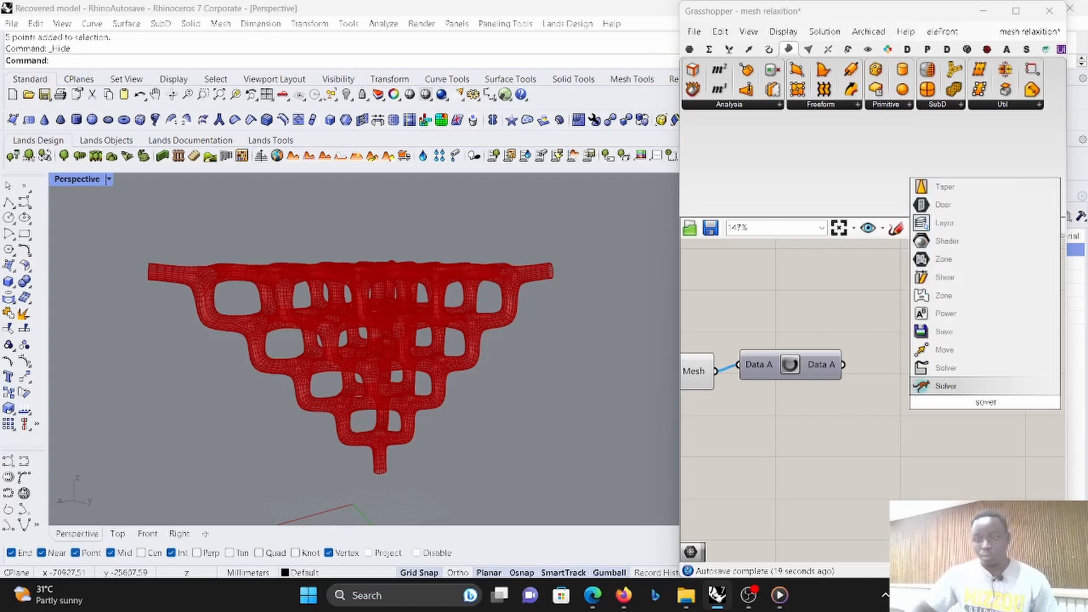
pyautogui.click(940, 388)
pyautogui.moveTo(1015, 400); pyautogui.dragTo(1040, 391)
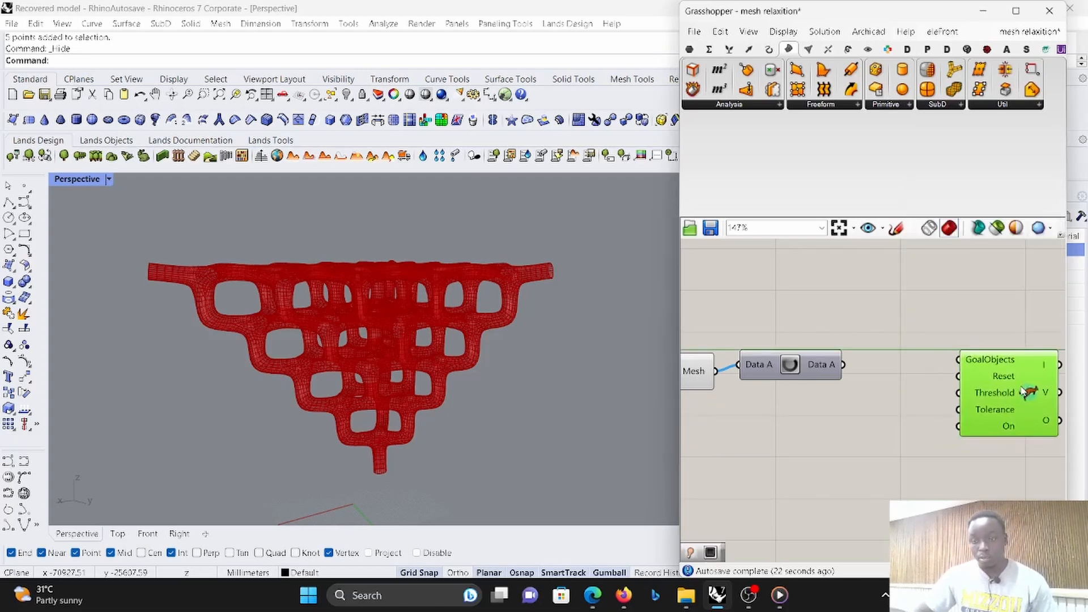
# - Add a Kangaroo Show component below the Solver
pyautogui.doubleClick(922, 471)
pyautogui.write('show')
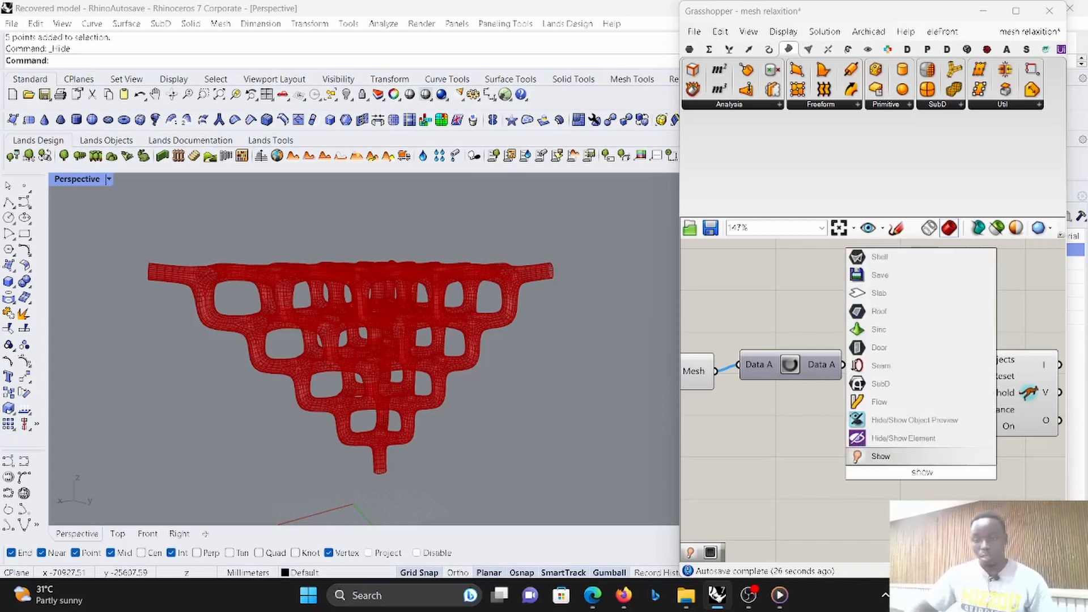
pyautogui.click(919, 456)
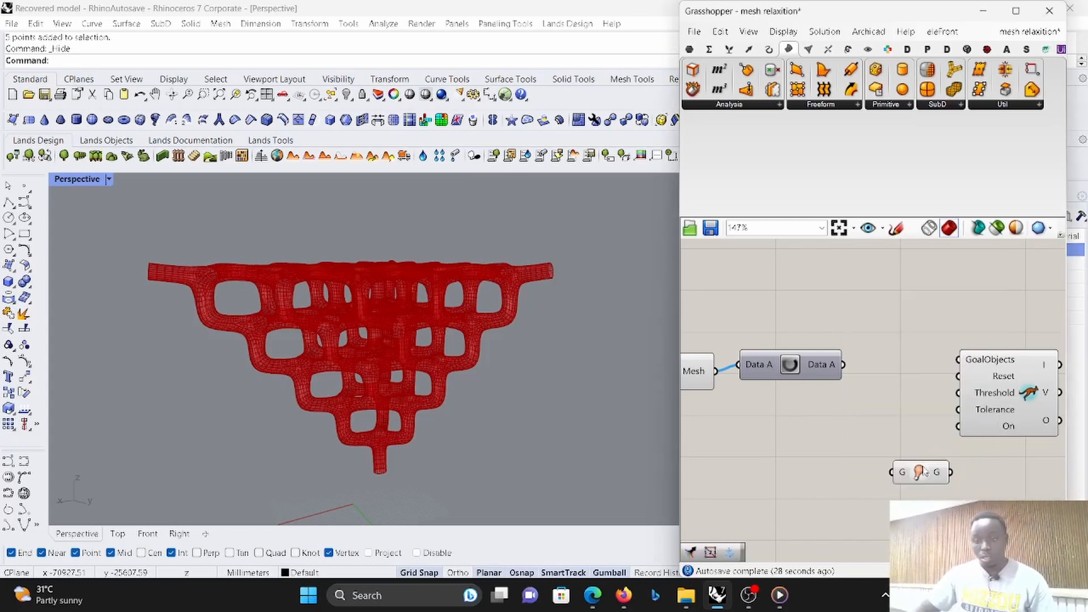
pyautogui.doubleClick(881, 536)
pyautogui.write('0')
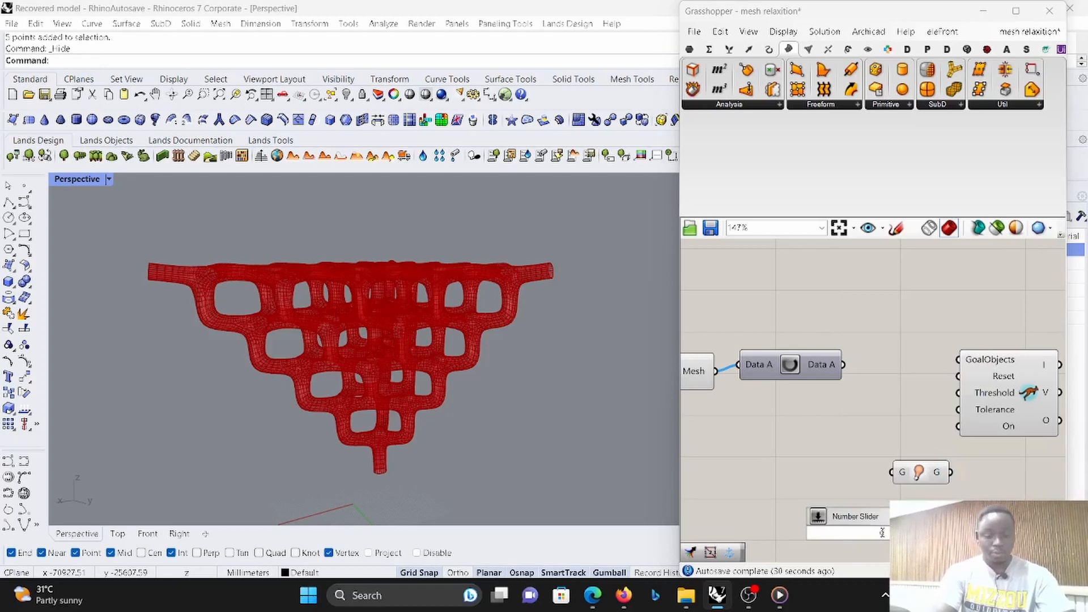
pyautogui.write('gge')
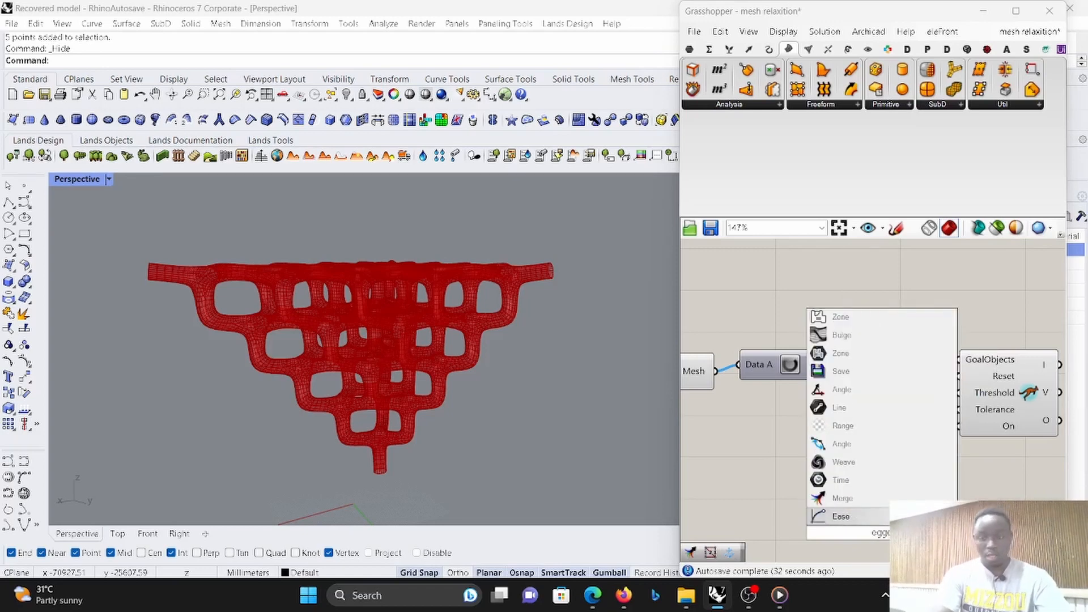
pyautogui.press('BackSpace')
pyautogui.press('BackSpace')
pyautogui.press('BackSpace')
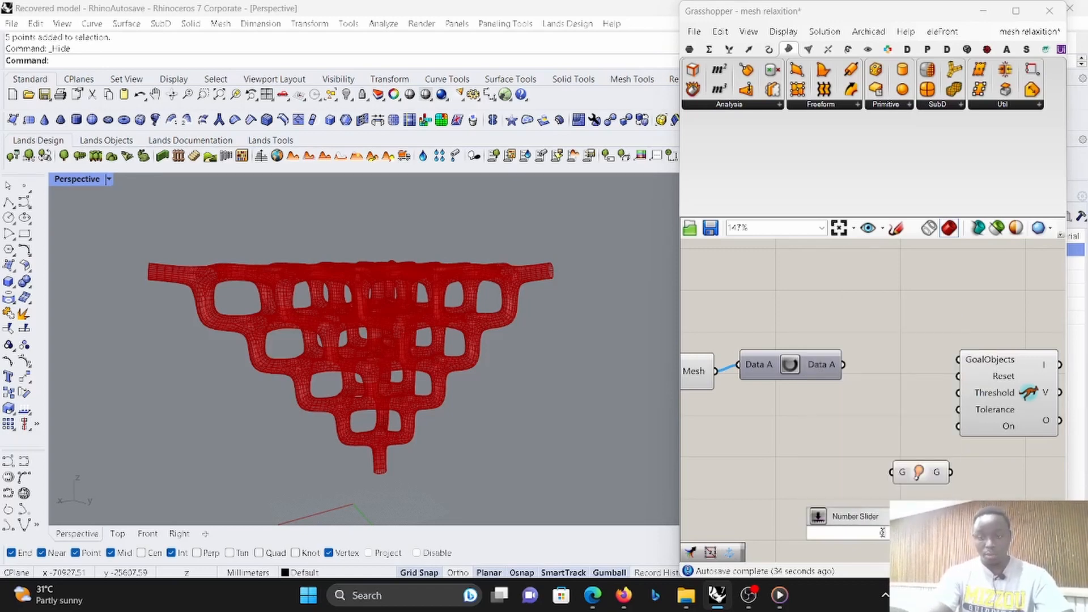
pyautogui.write('dge')
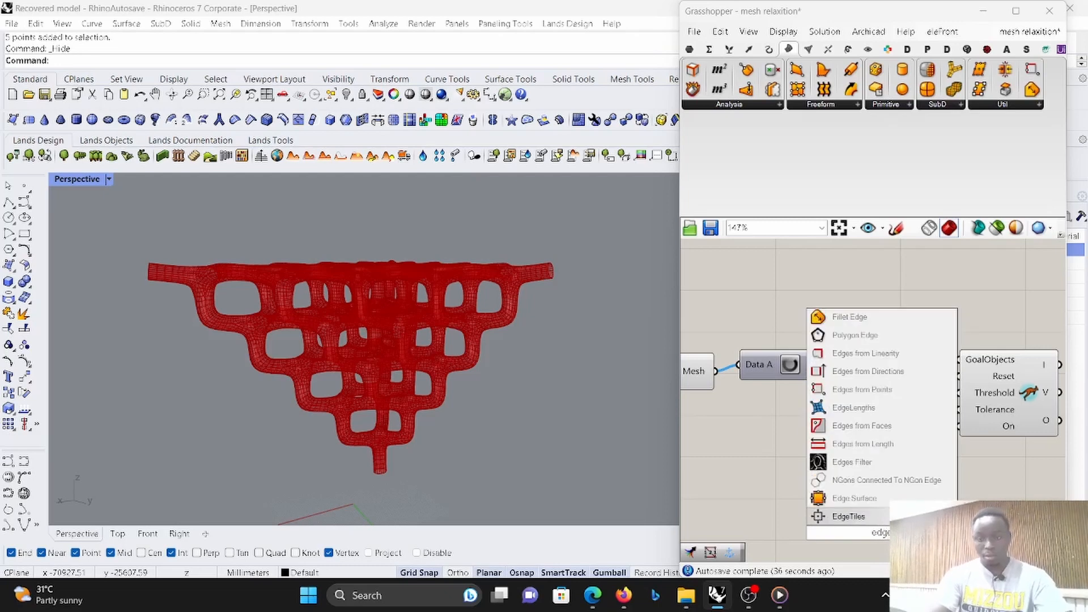
pyautogui.press('BackSpace')
pyautogui.press('BackSpace')
pyautogui.press('BackSpace')
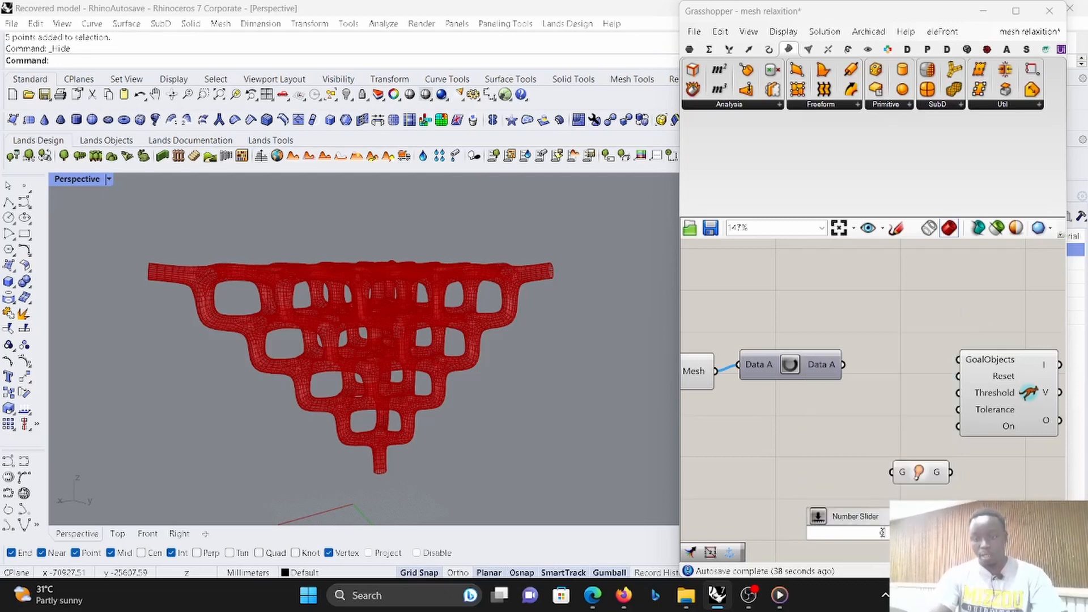
# - Maximize the Grasshopper window and add a Kangaroo EdgeLengths goal between the Data Dam and the Solver
pyautogui.click(1015, 11)
pyautogui.click(565, 44)
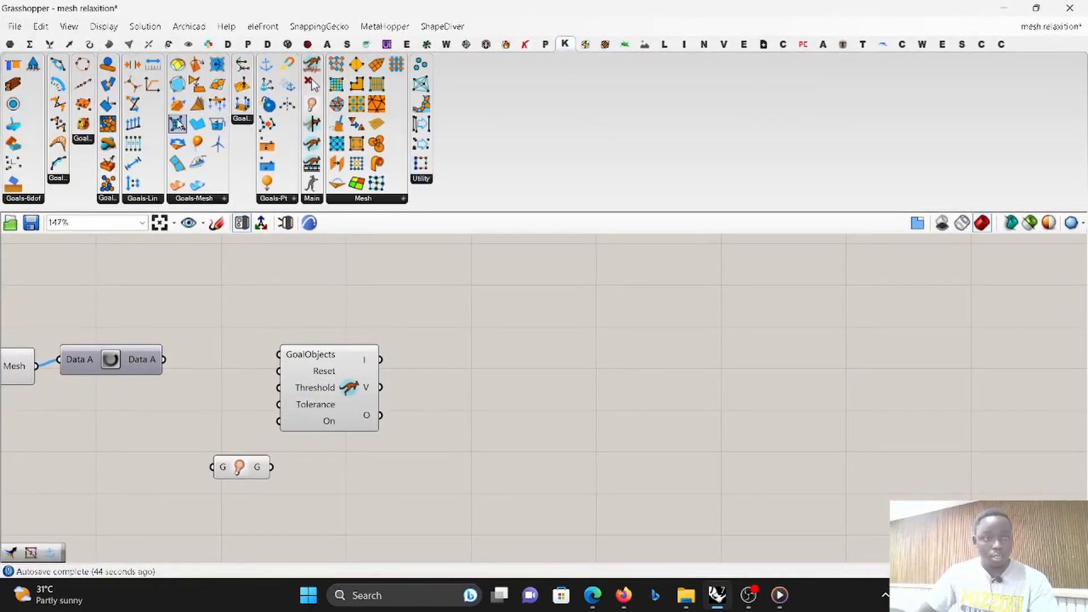
pyautogui.moveTo(178, 123); pyautogui.dragTo(225, 362)
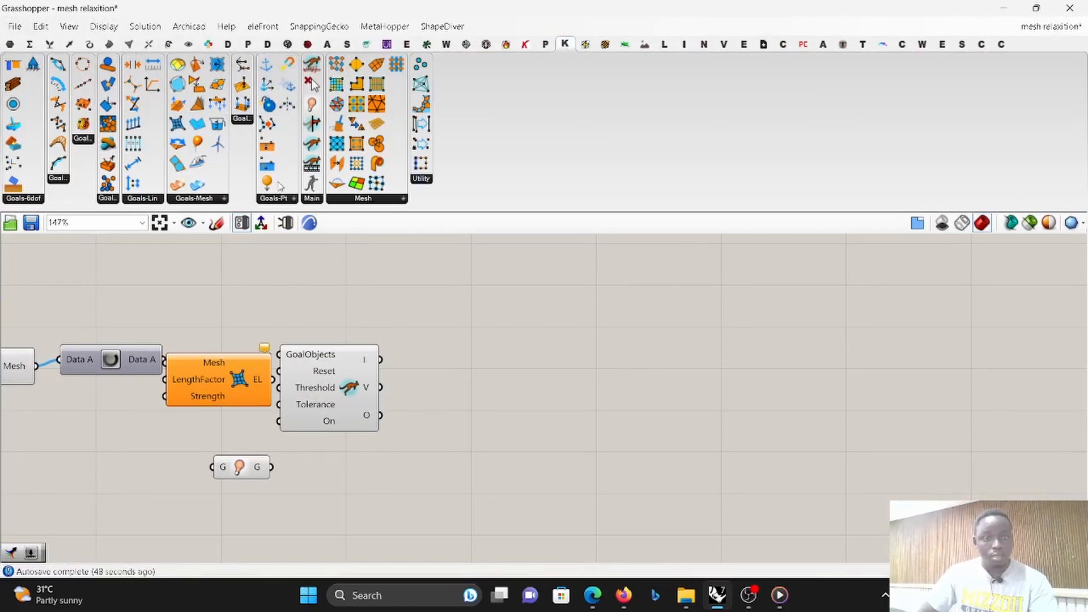
# - Add a Kangaroo Anchor goal below the Show component and spread the EdgeLengths goal and the Solver farther downstream
pyautogui.click(275, 199)
pyautogui.moveTo(291, 224); pyautogui.dragTo(299, 507)
pyautogui.moveTo(333, 419); pyautogui.dragTo(895, 415)
pyautogui.moveTo(251, 364); pyautogui.dragTo(450, 395)
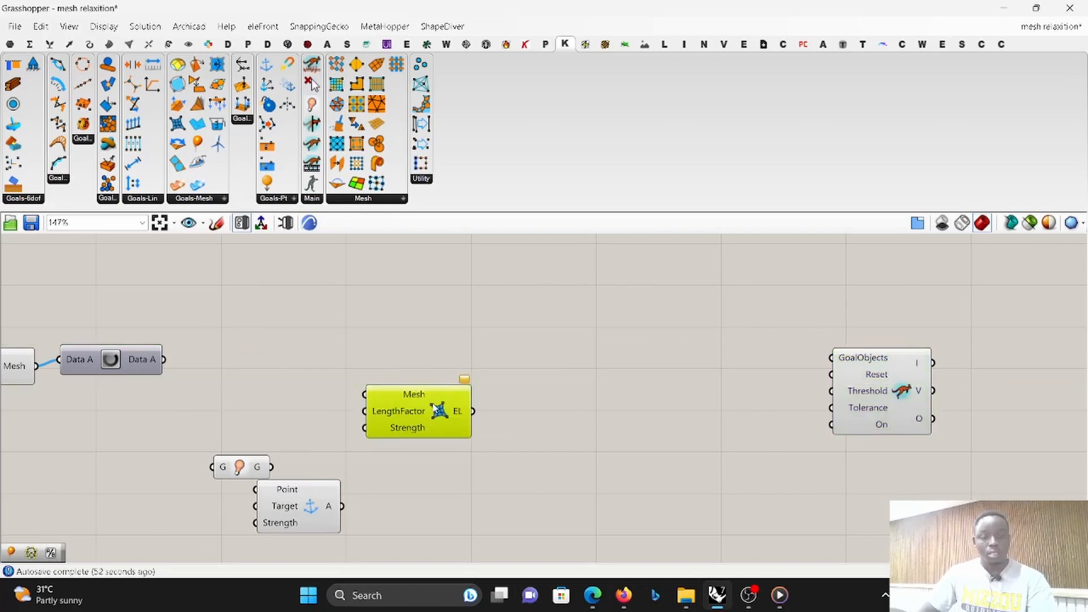
# - Add a Button before the Solver and connect it to the Solver's Reset input
pyautogui.doubleClick(589, 402)
pyautogui.write('bu')
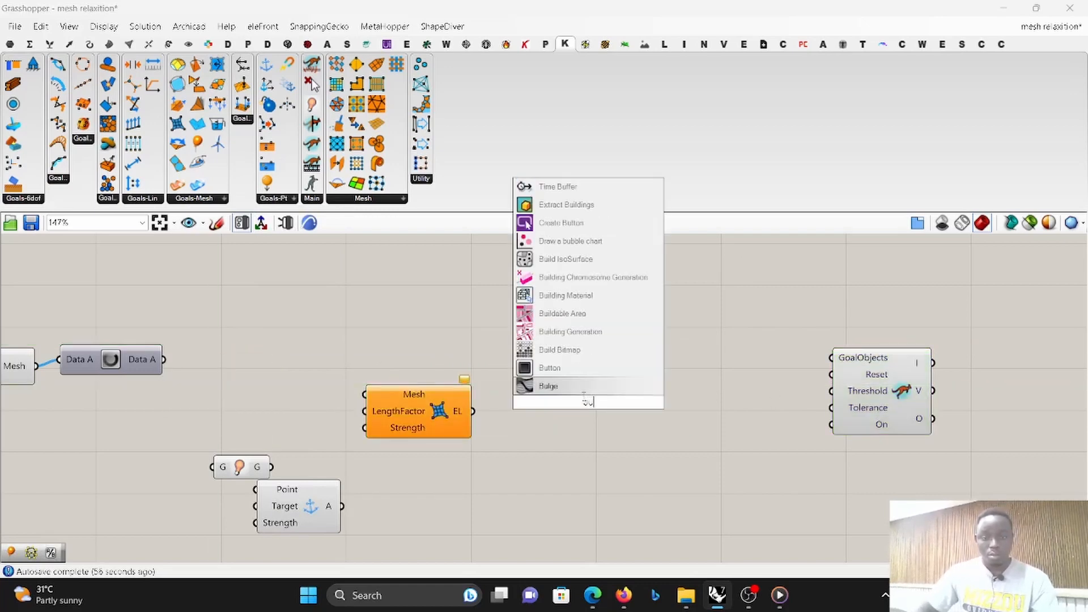
pyautogui.click(591, 373)
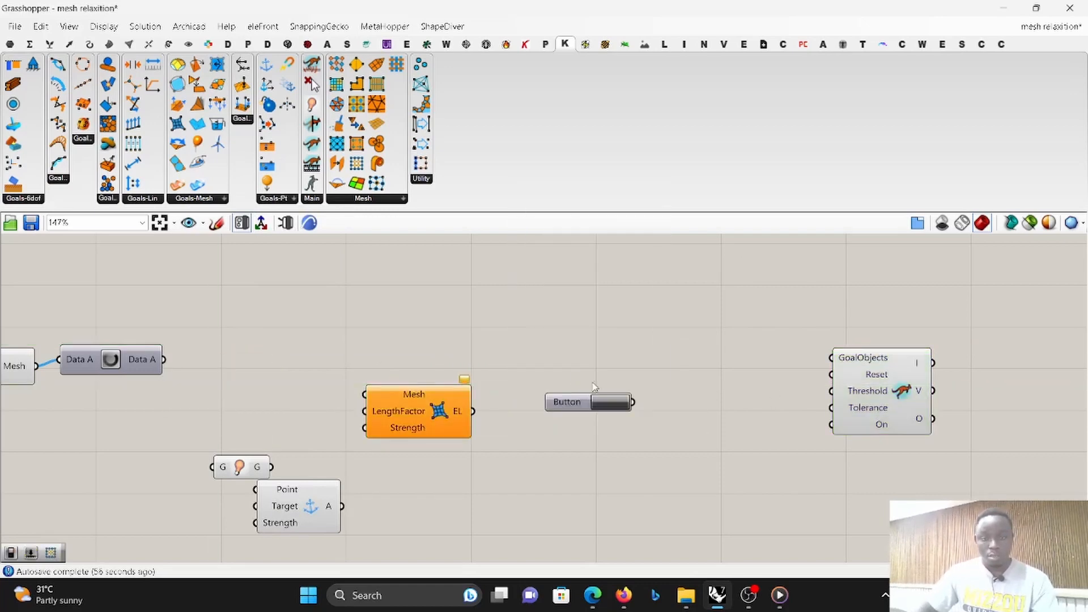
pyautogui.moveTo(582, 406); pyautogui.dragTo(689, 374)
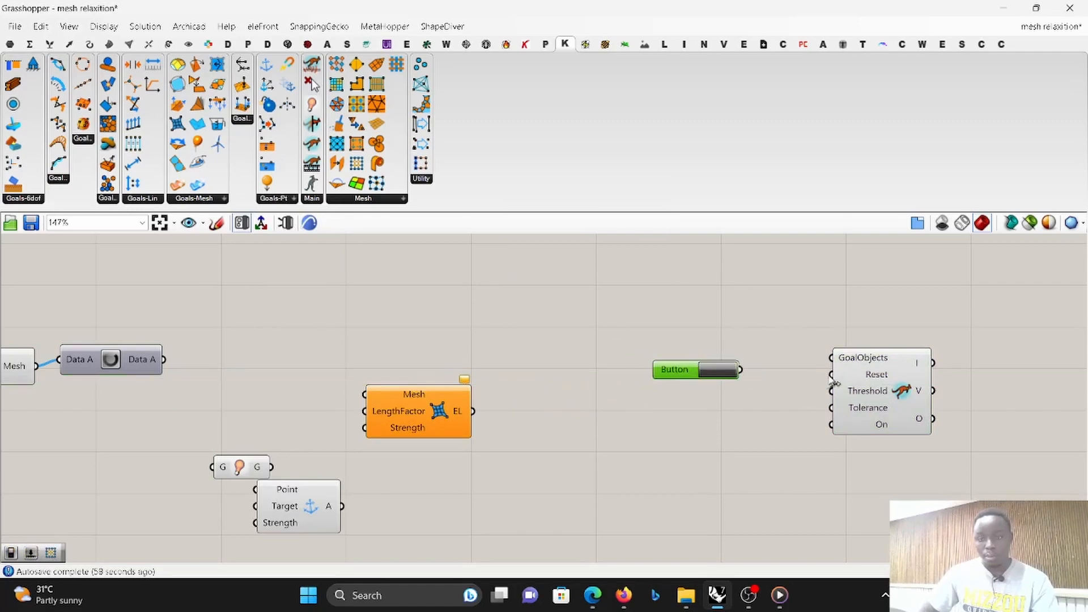
pyautogui.moveTo(831, 375); pyautogui.dragTo(741, 370)
pyautogui.click(714, 406)
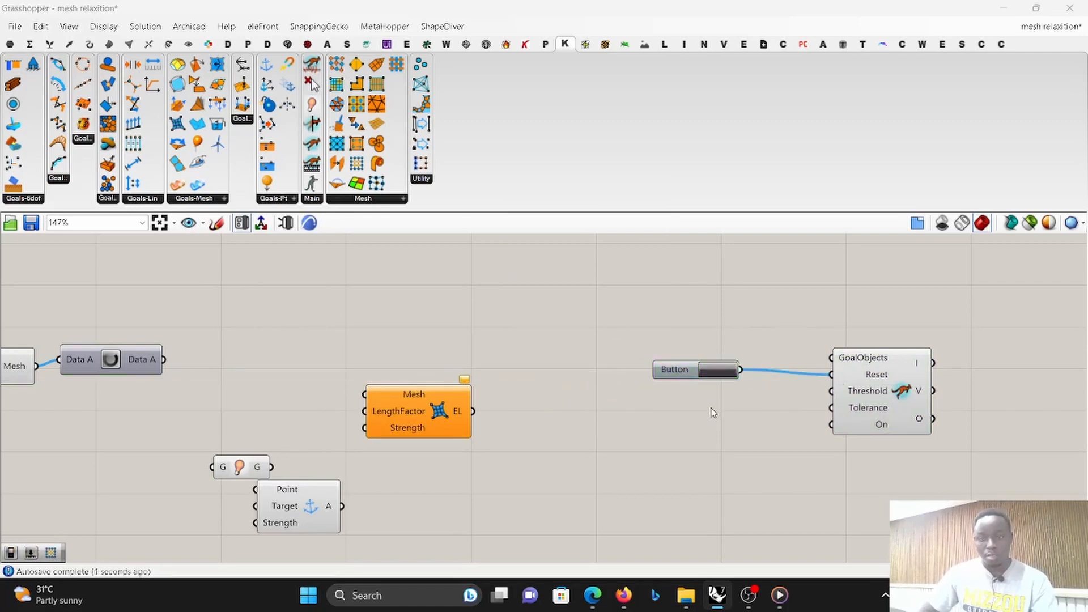
# - Add a Boolean Toggle below the Button and connect it to the Solver's On input
pyautogui.doubleClick(712, 407)
pyautogui.write('boo')
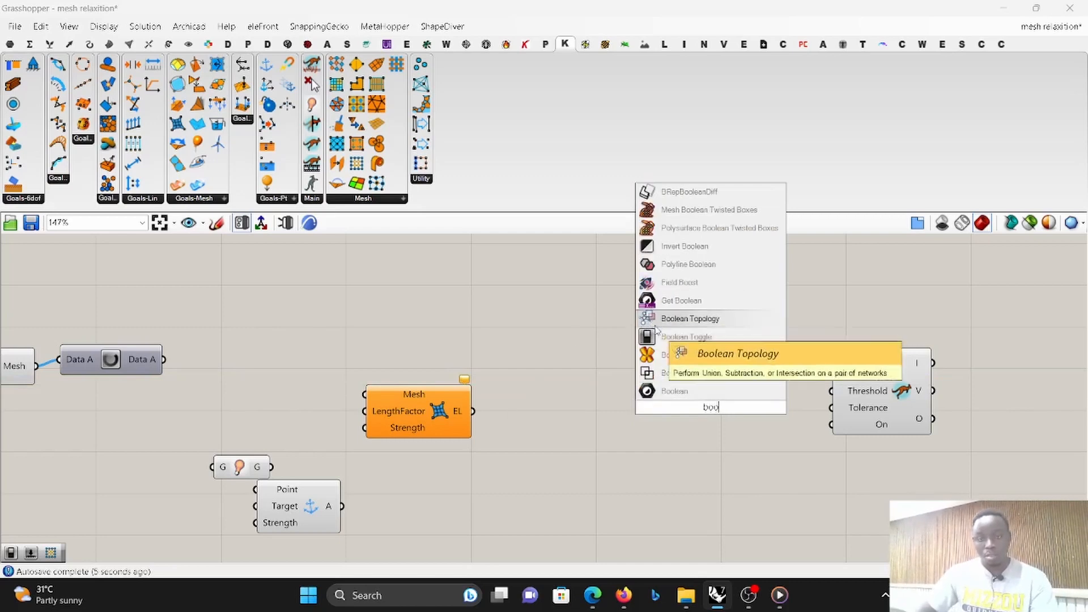
pyautogui.click(686, 337)
pyautogui.scroll(3, 793, 397)
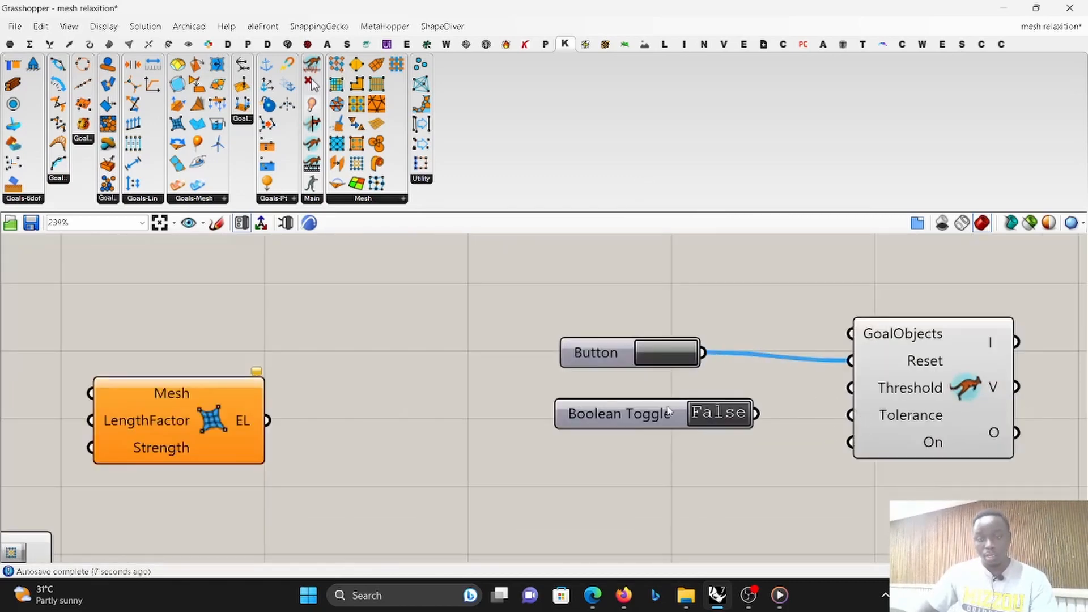
pyautogui.moveTo(669, 411); pyautogui.dragTo(693, 467)
pyautogui.moveTo(849, 443); pyautogui.dragTo(775, 461)
pyautogui.scroll(-4, 770, 447)
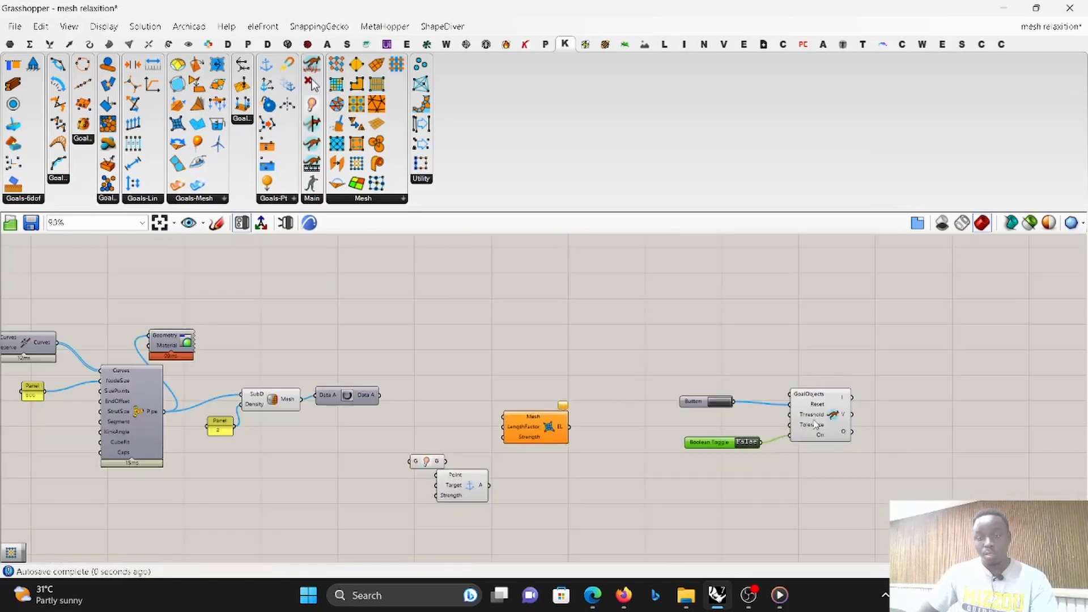
pyautogui.scroll(3, 751, 445)
pyautogui.click(743, 448)
# - Add an Explode Tree component after the Solver and connect the Solver's O output to its Data input
pyautogui.scroll(-4, 742, 448)
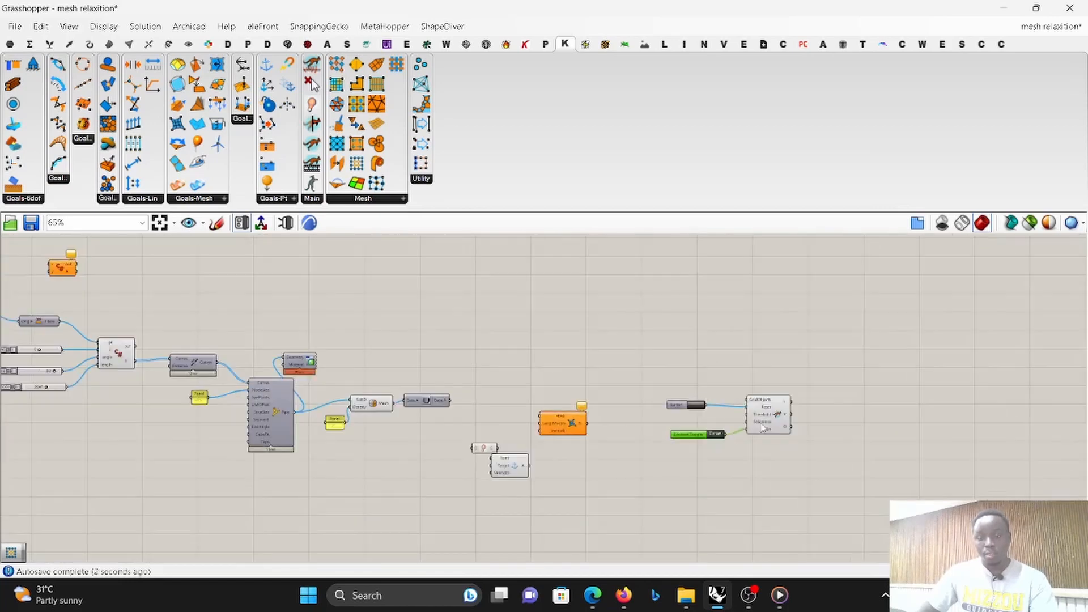
pyautogui.scroll(3, 694, 445)
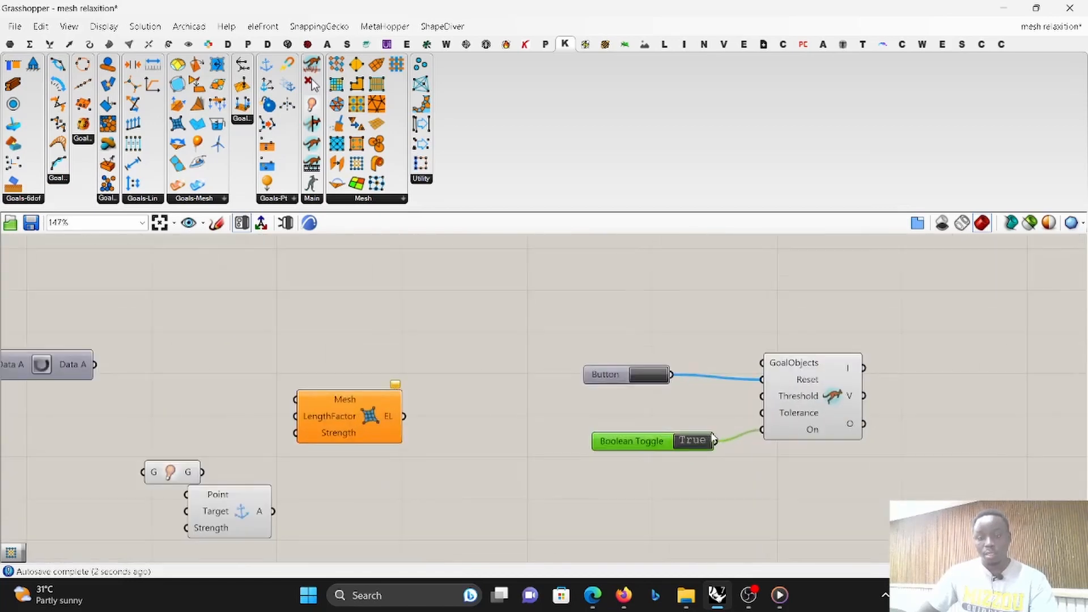
pyautogui.doubleClick(907, 458)
pyautogui.write('ba')
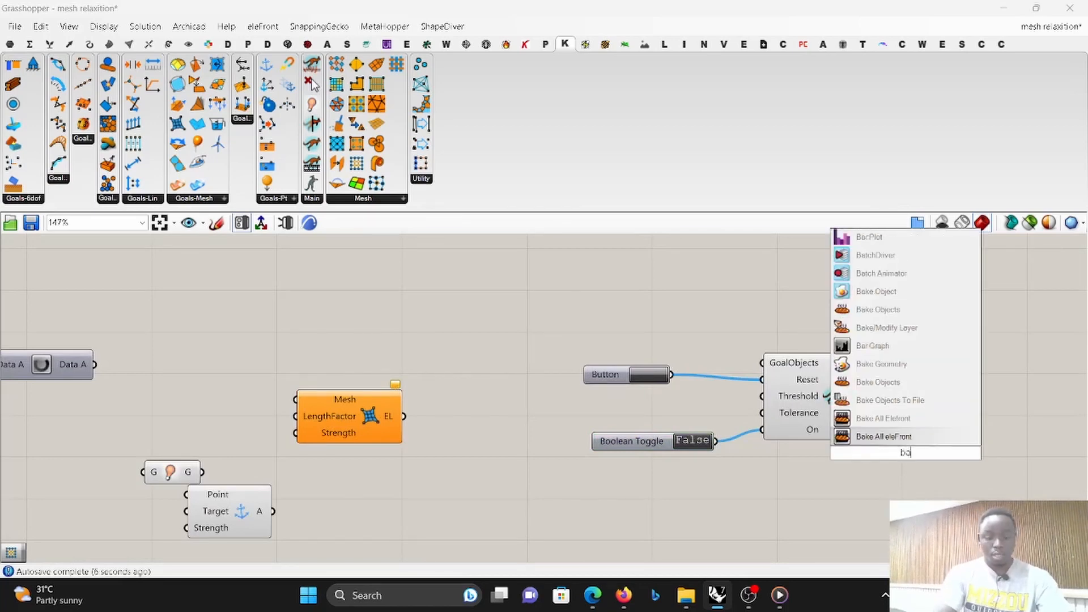
pyautogui.write('ng')
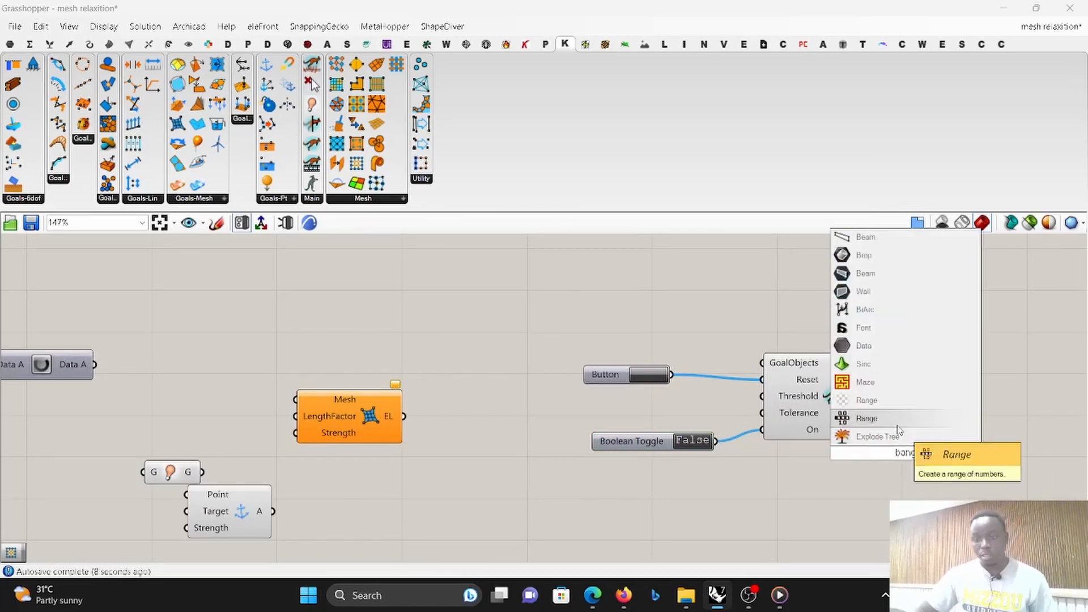
pyautogui.click(877, 436)
pyautogui.scroll(2, 890, 431)
pyautogui.moveTo(853, 422); pyautogui.dragTo(913, 455)
pyautogui.scroll(-1, 773, 386)
# - Add a Mesh parameter downstream of Explode Tree and connect Branch 0 to it
pyautogui.click(11, 45)
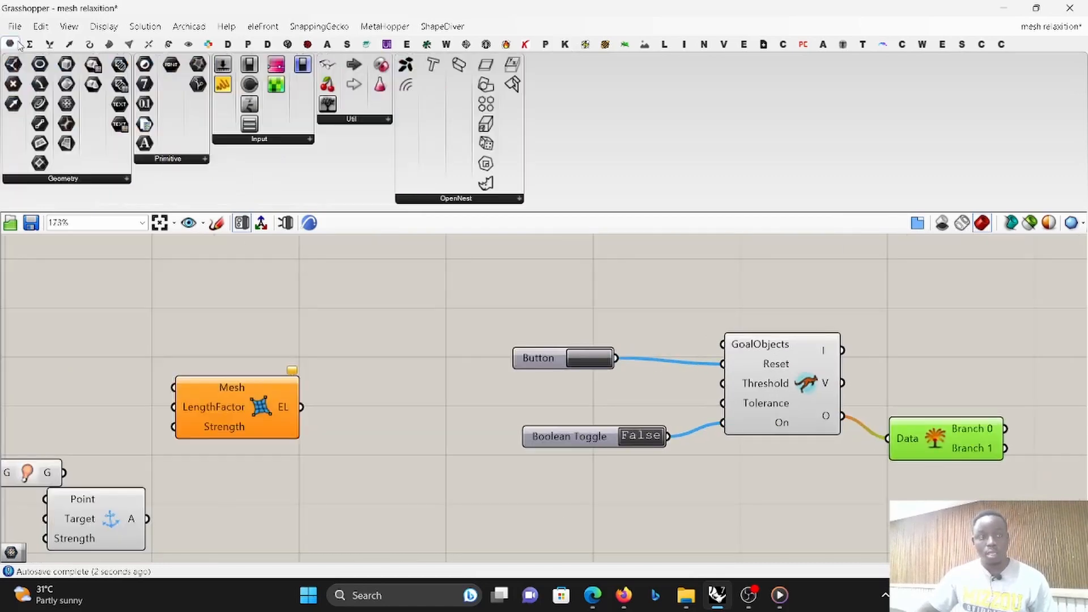
pyautogui.scroll(-4, 889, 405)
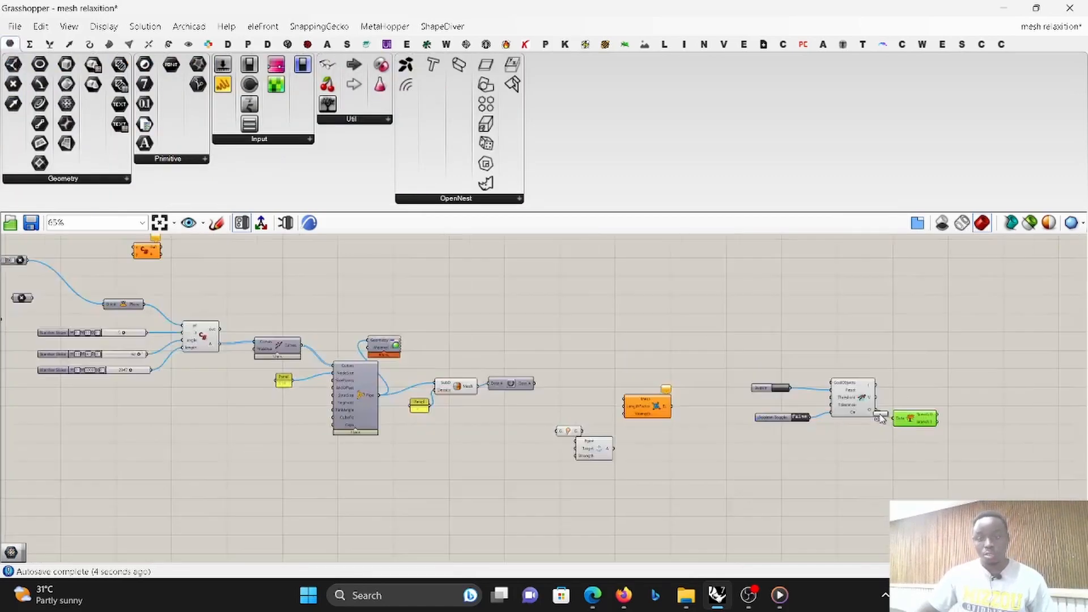
pyautogui.scroll(4, 1003, 420)
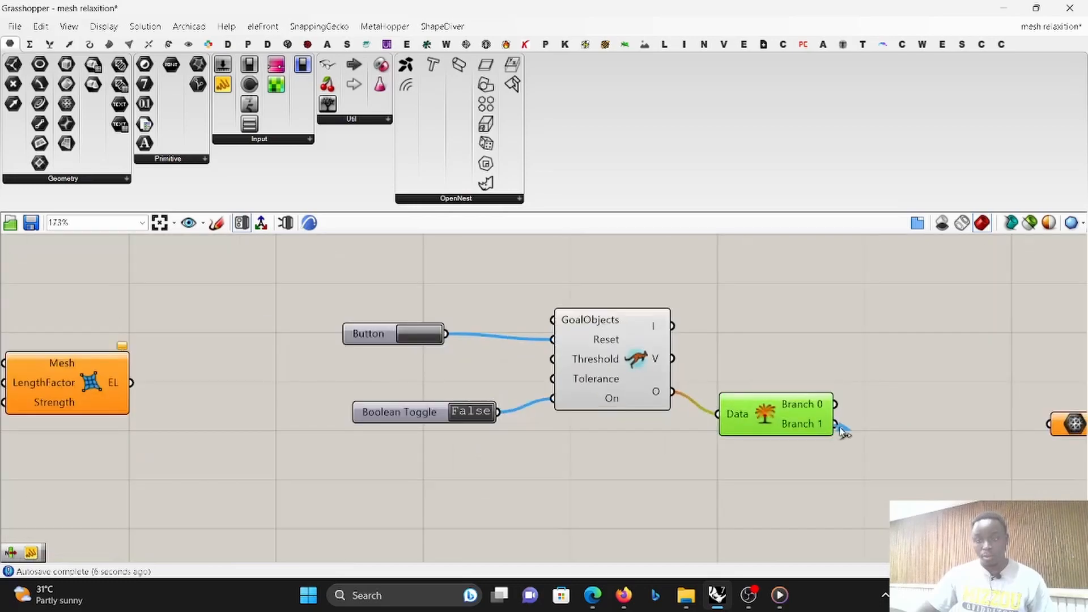
pyautogui.moveTo(822, 408); pyautogui.dragTo(1049, 426)
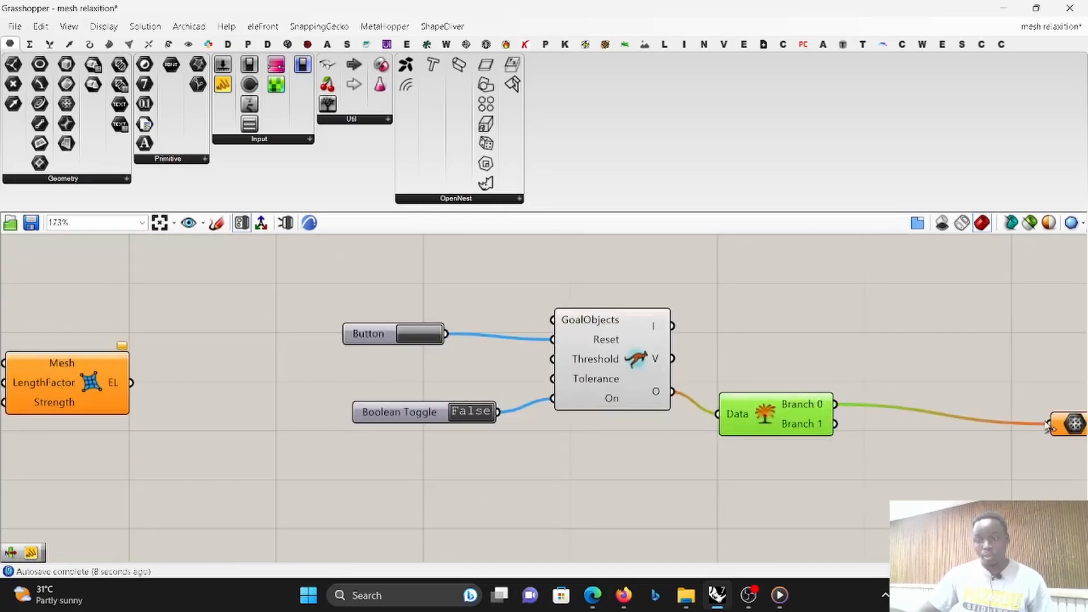
# - Restore the Grasshopper window beside the Rhino viewport and move the EdgeLengths and Anchor goals to free space after the Data Dam
pyautogui.click(1036, 8)
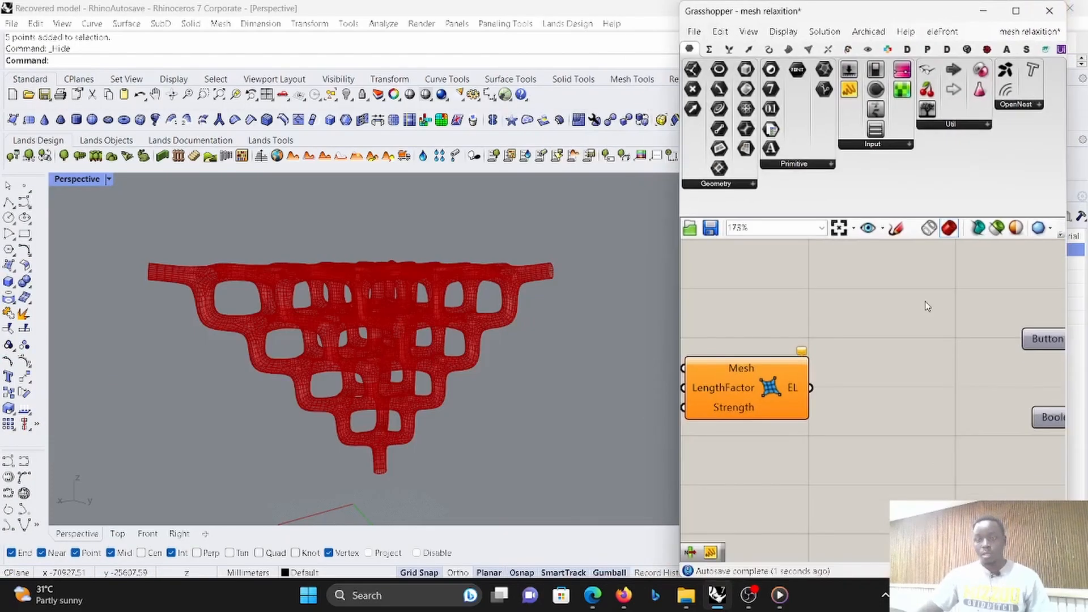
pyautogui.scroll(-5, 920, 340)
pyautogui.moveTo(1009, 423); pyautogui.dragTo(988, 384)
pyautogui.scroll(6, 833, 389)
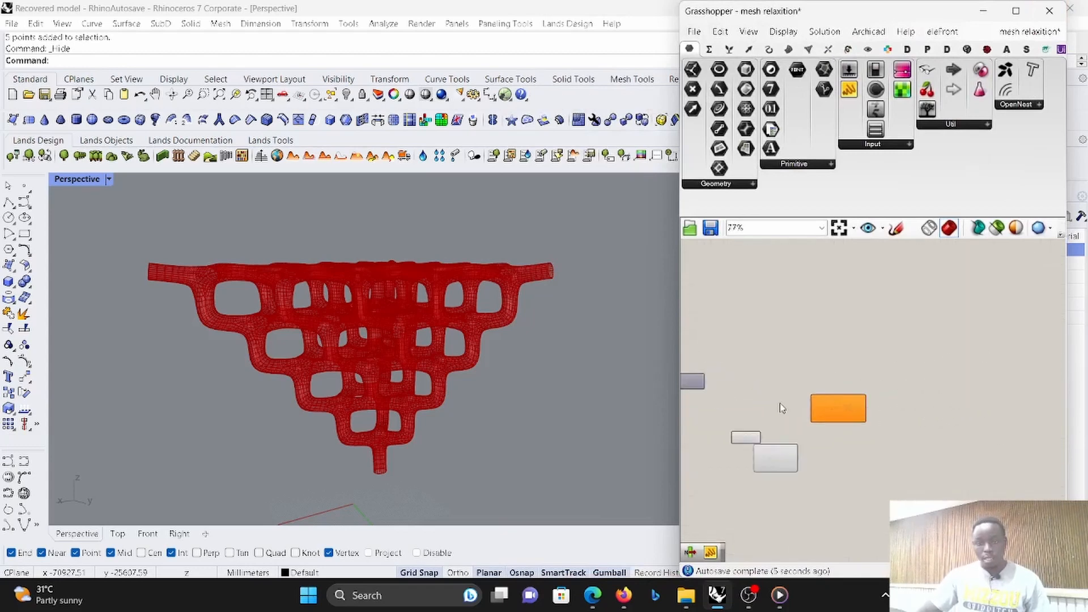
pyautogui.scroll(-4, 883, 442)
pyautogui.scroll(1, 892, 433)
pyautogui.click(876, 423)
pyautogui.scroll(3, 875, 424)
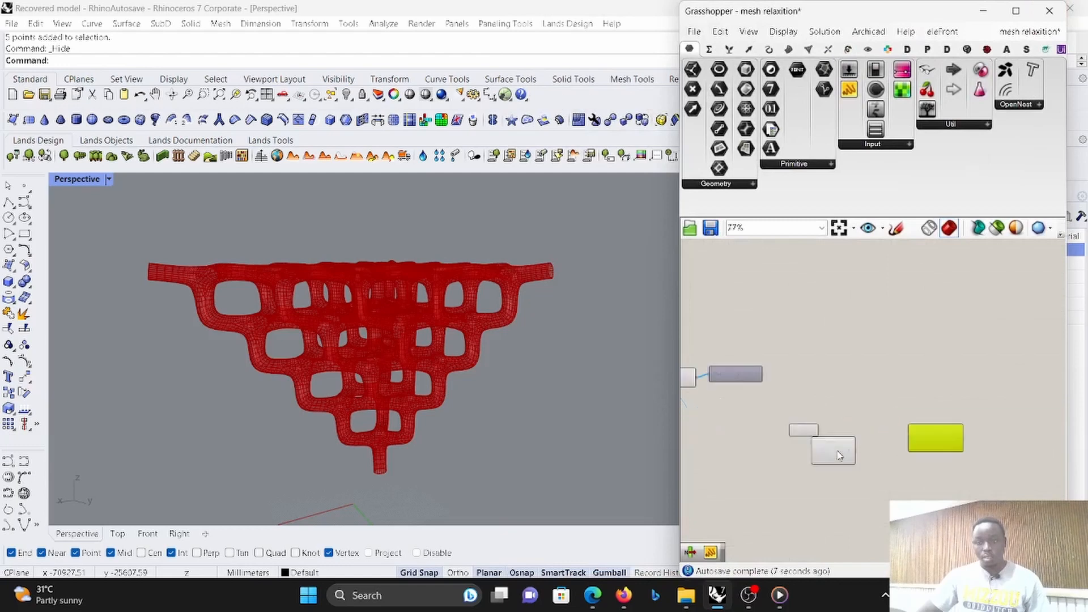
pyautogui.click(937, 446)
pyautogui.scroll(-3, 906, 390)
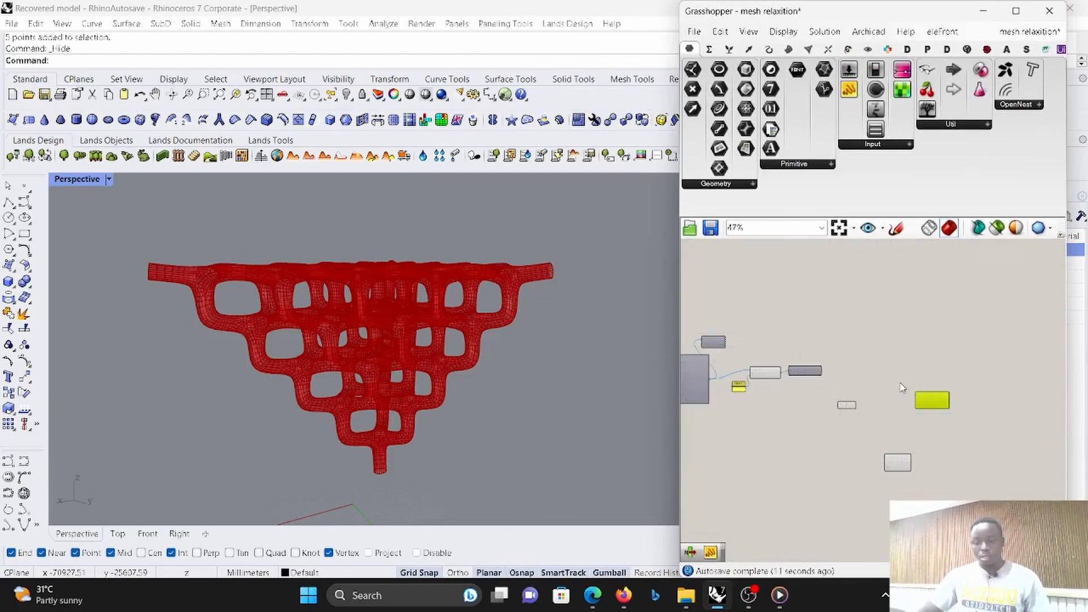
# - Add a Unify Mesh component after the Data Dam and connect the Data Dam's output to its Mesh input
pyautogui.scroll(6, 773, 340)
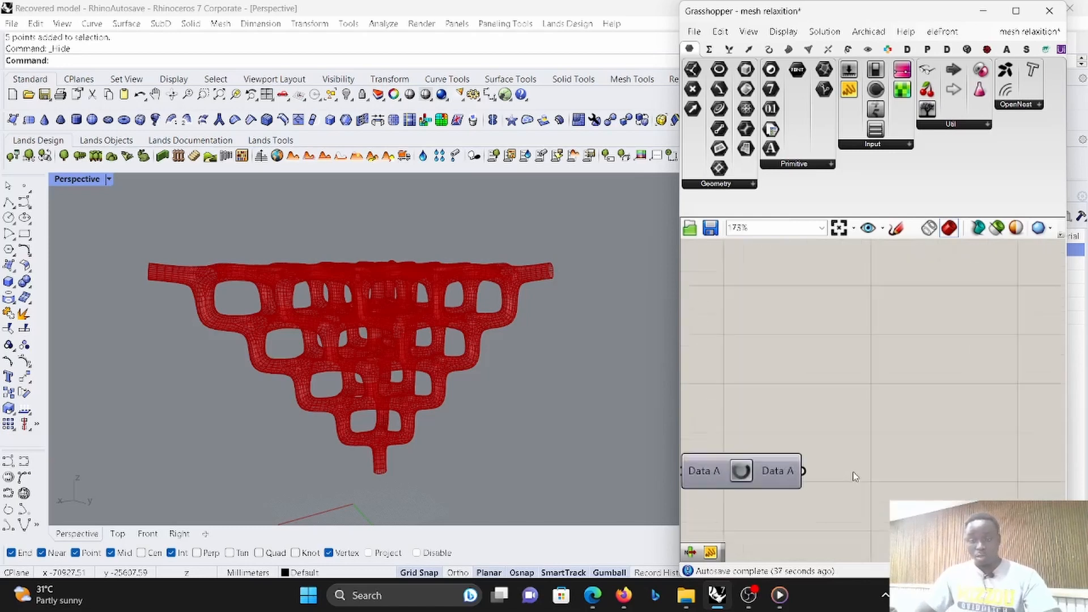
pyautogui.doubleClick(854, 461)
pyautogui.write('un')
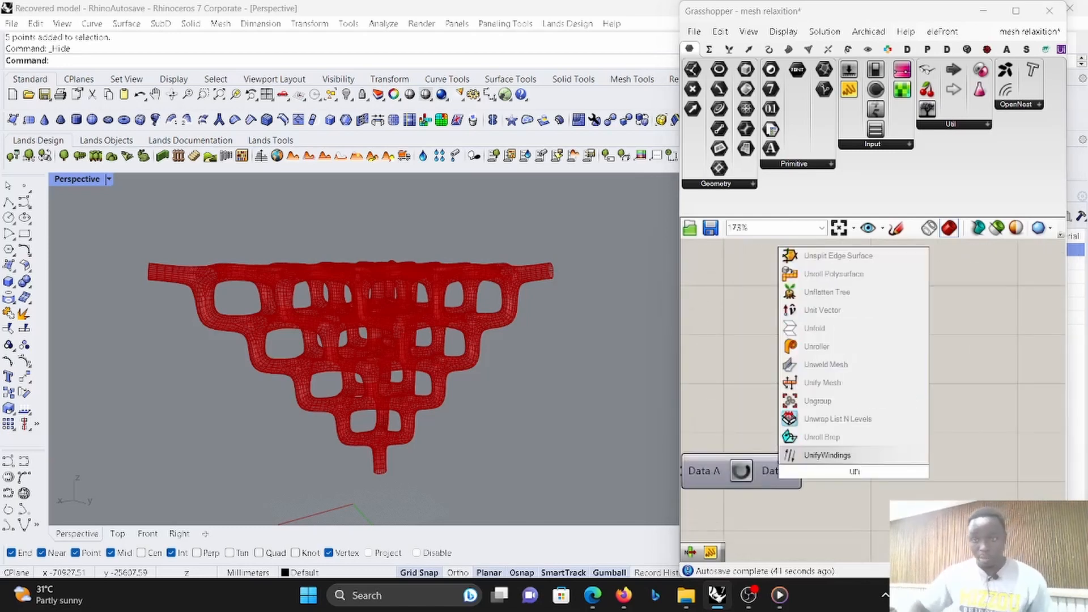
pyautogui.click(851, 385)
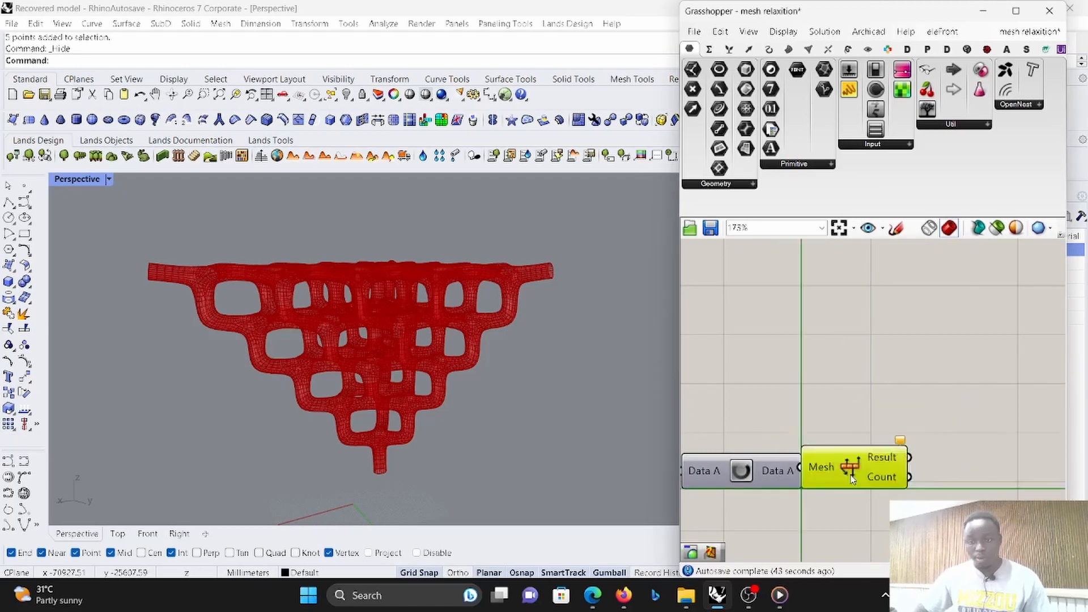
pyautogui.moveTo(851, 478); pyautogui.dragTo(803, 470)
pyautogui.scroll(-3, 799, 445)
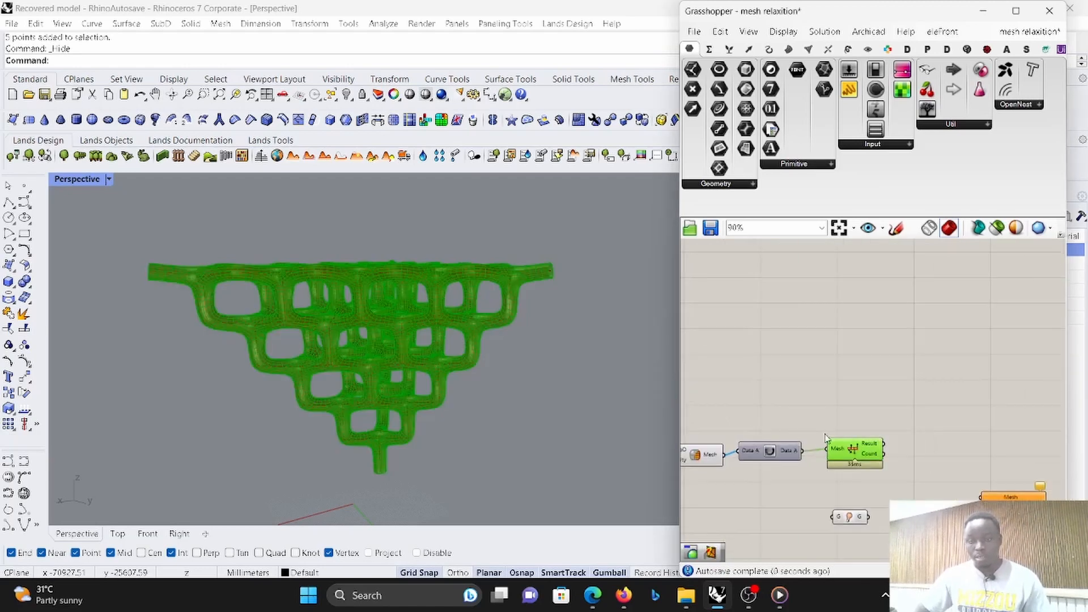
# - Add a mesh utility component after Unify Mesh and connect Unify Mesh's Count output to its Mesh input
pyautogui.scroll(2, 883, 496)
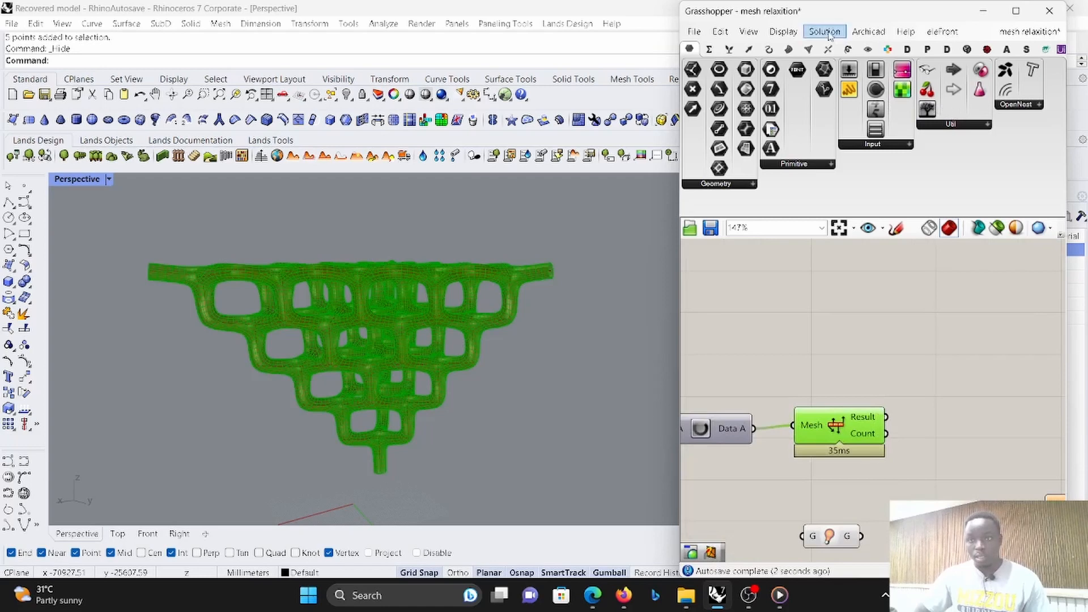
pyautogui.click(808, 49)
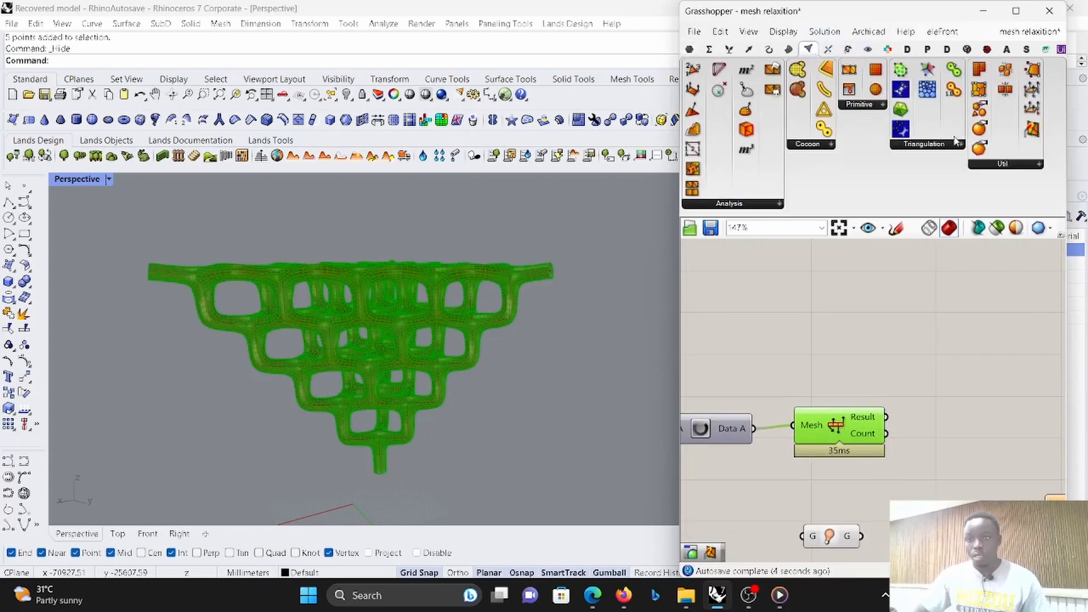
pyautogui.click(1012, 164)
pyautogui.click(909, 404)
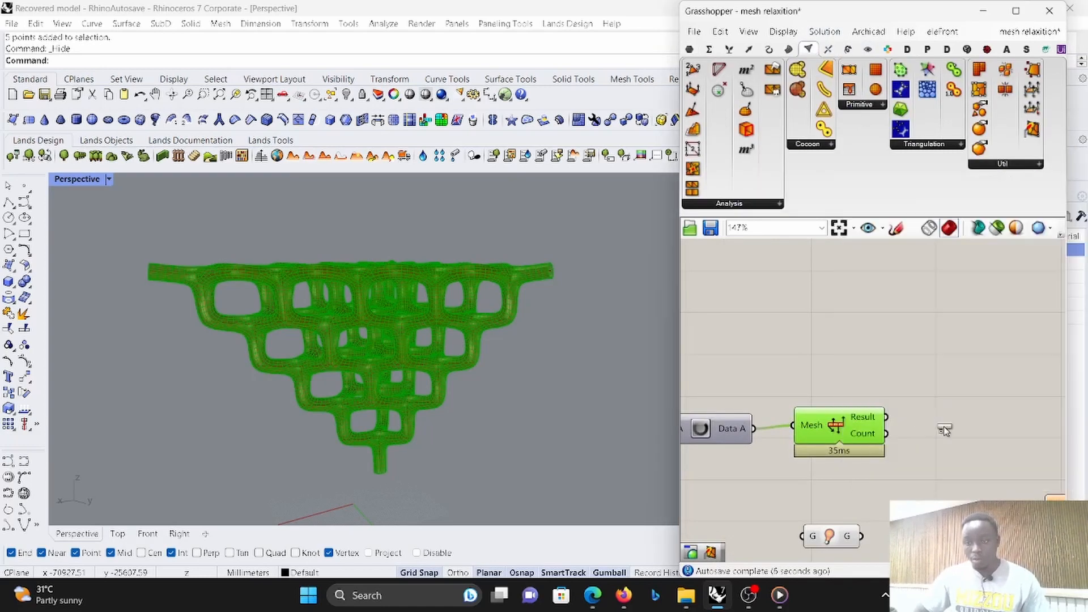
pyautogui.click(935, 430)
pyautogui.moveTo(891, 439); pyautogui.dragTo(892, 439)
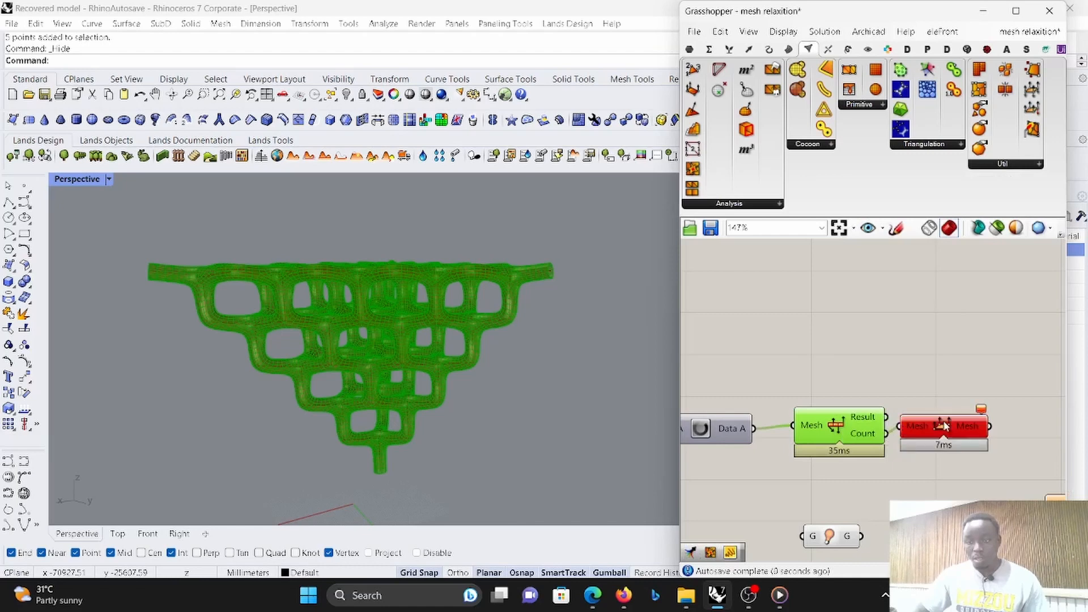
# - Rewire the mesh utility component's Mesh input to Unify Mesh's Result output and move the EdgeLengths goal clear of it
pyautogui.scroll(-5, 892, 424)
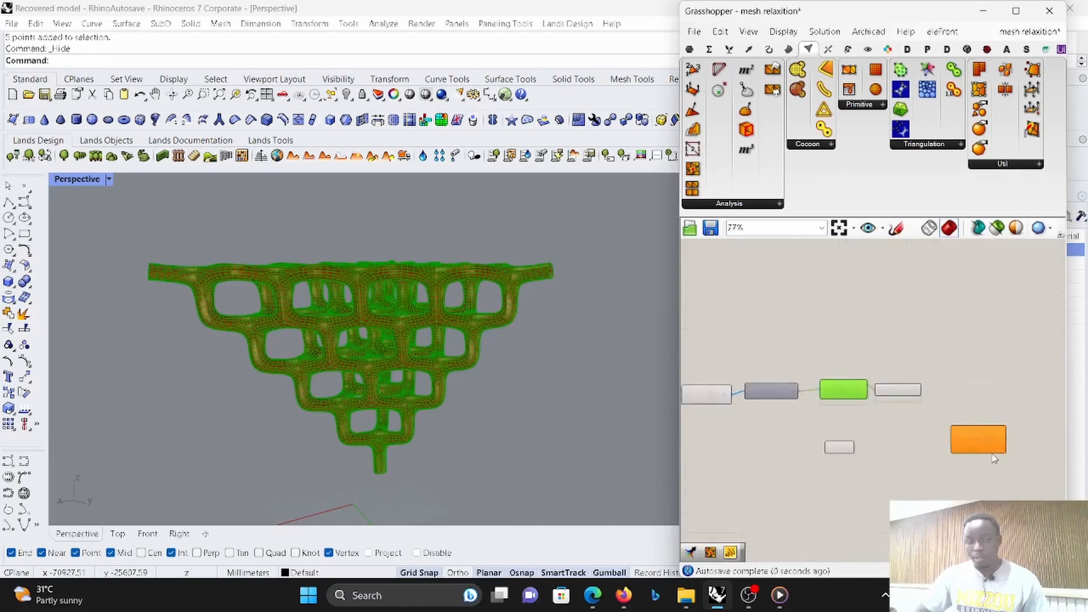
pyautogui.moveTo(876, 378); pyautogui.dragTo(949, 392)
pyautogui.scroll(2, 742, 380)
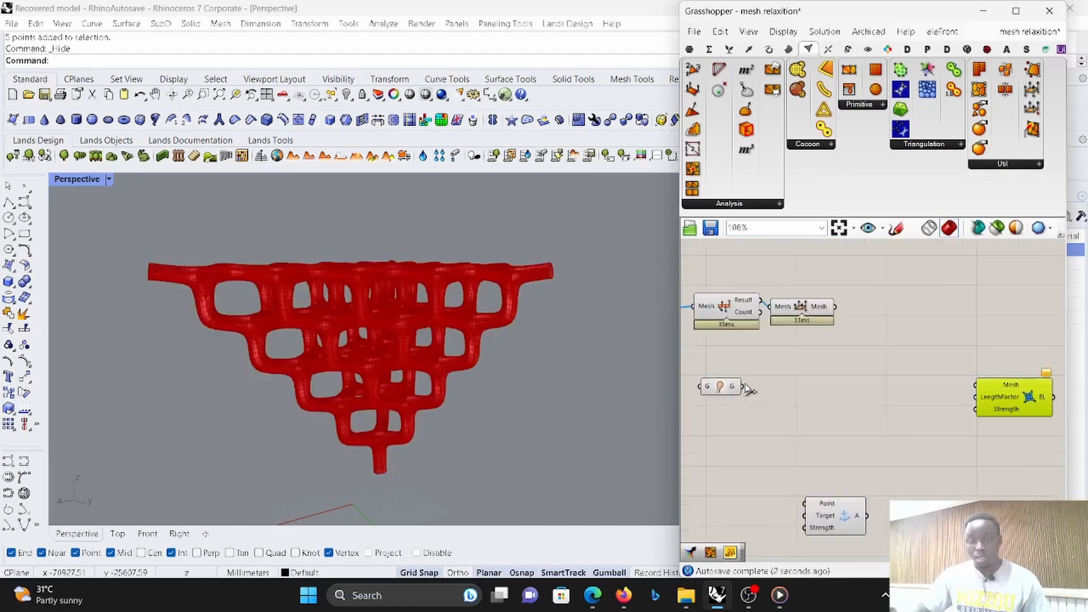
# - Connect the mesh utility component's output to the G component's input and place the G component above and beyond it
pyautogui.moveTo(732, 388); pyautogui.dragTo(917, 386)
pyautogui.moveTo(841, 316); pyautogui.dragTo(865, 398)
pyautogui.scroll(-3, 714, 309)
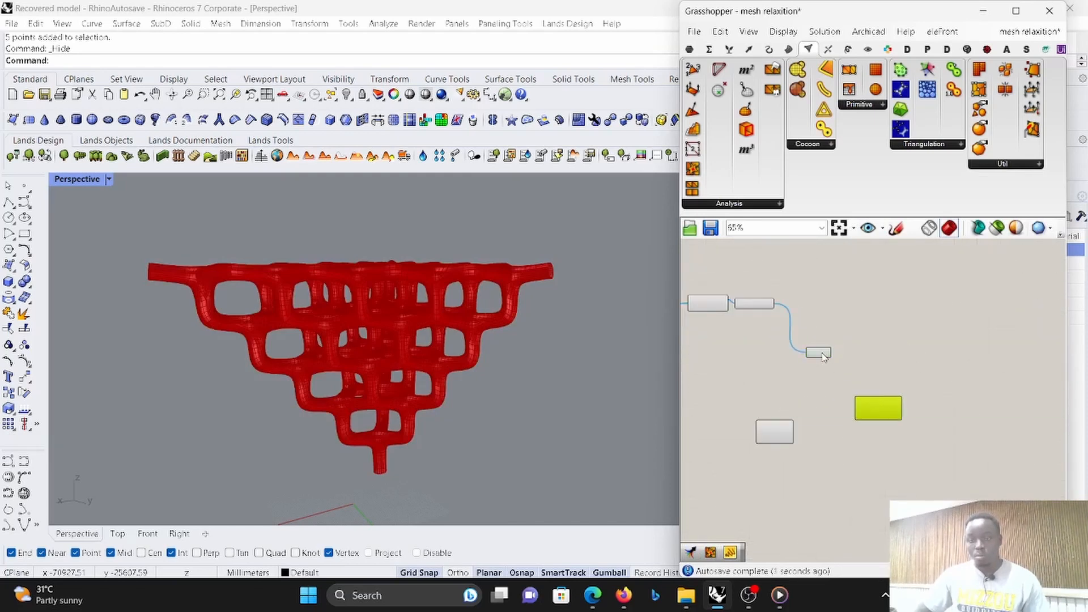
pyautogui.moveTo(823, 355); pyautogui.dragTo(857, 278)
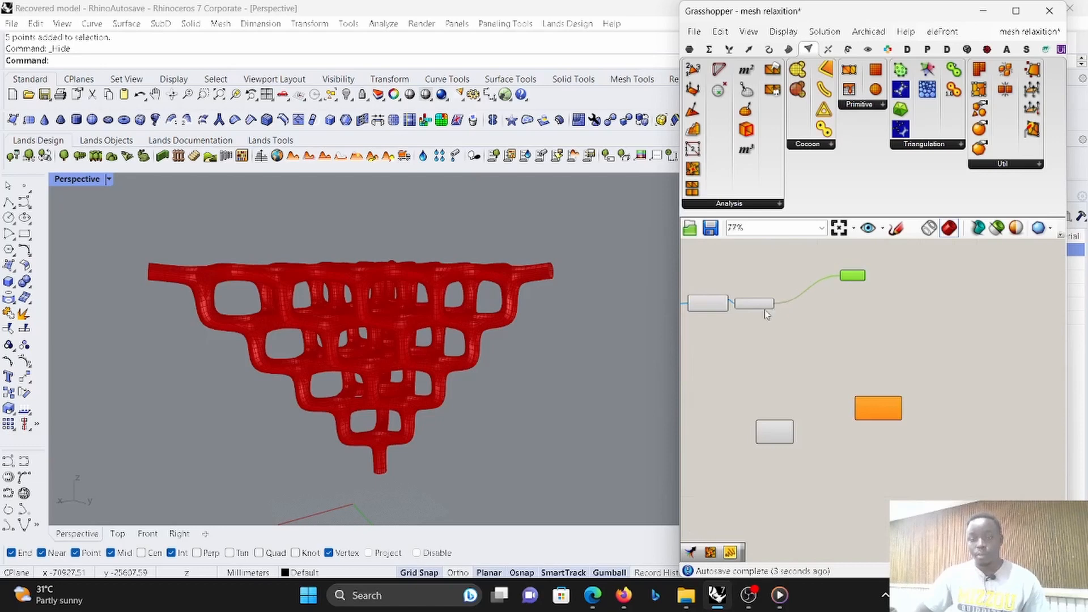
# - Connect the mesh utility component's output to the EdgeLengths goal's Mesh input and move the goal closer to the G component
pyautogui.scroll(2, 764, 315)
pyautogui.moveTo(781, 300); pyautogui.dragTo(912, 458)
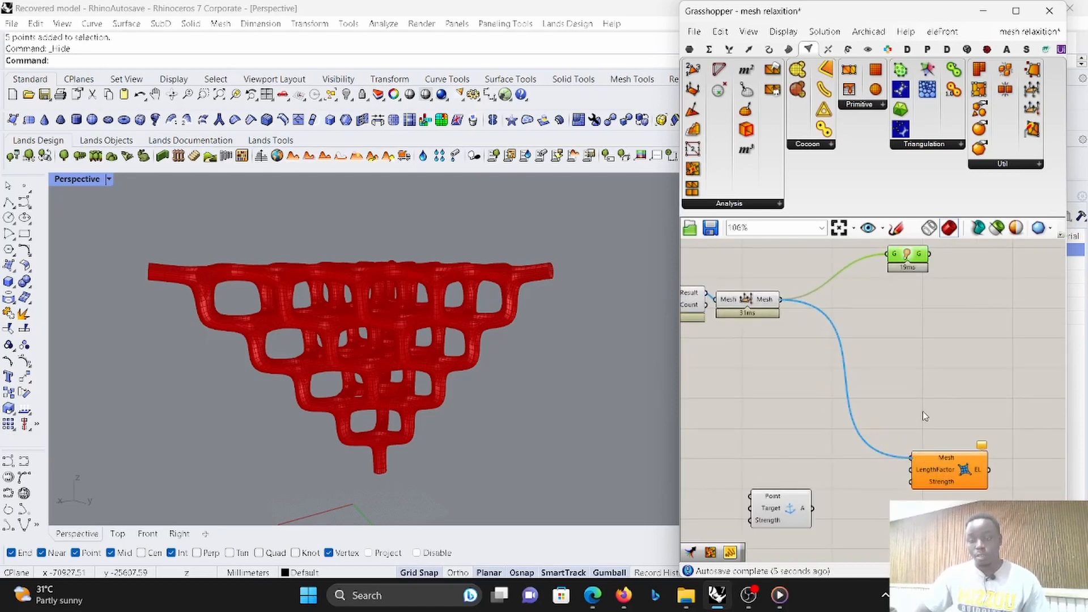
pyautogui.moveTo(952, 482); pyautogui.dragTo(928, 423)
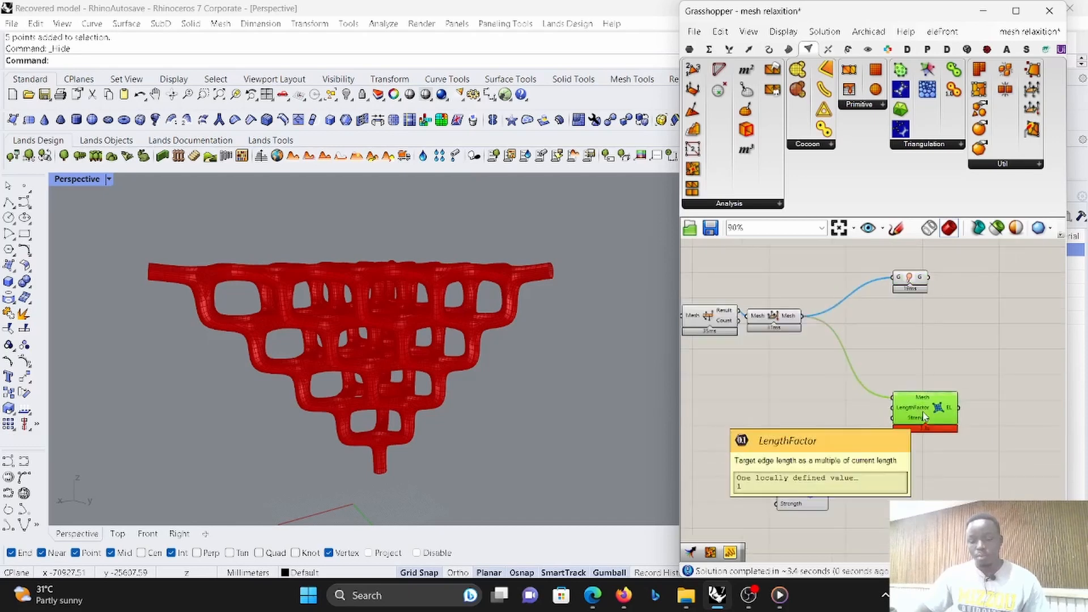
pyautogui.scroll(2, 927, 420)
pyautogui.moveTo(927, 419); pyautogui.dragTo(914, 366, button='right')
pyautogui.scroll(-6, 914, 366)
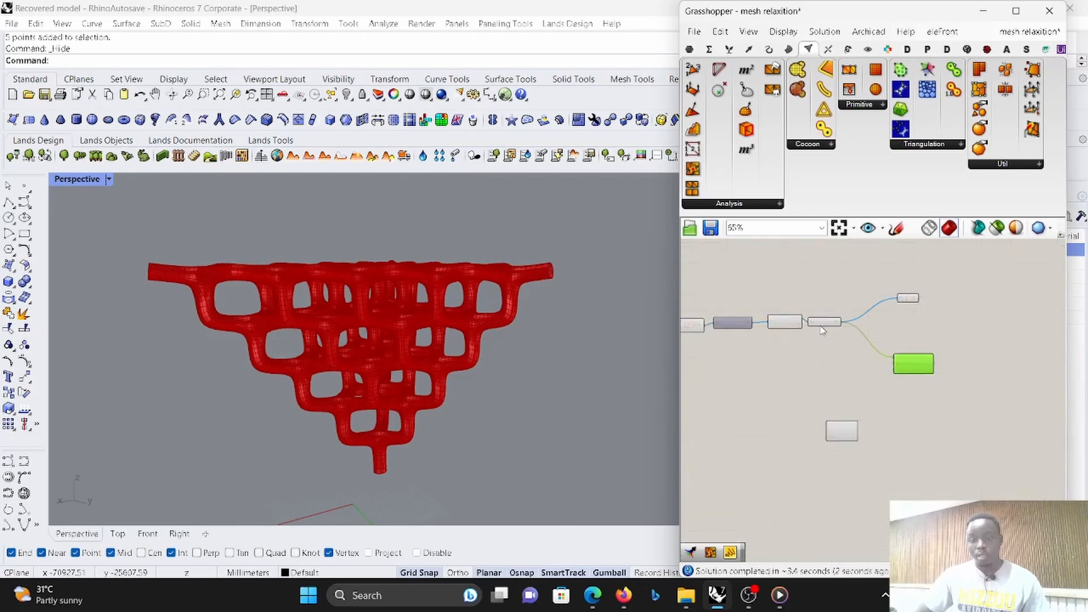
# - Spread the EdgeLengths and Anchor goals apart to free space between them and the mesh utility component
pyautogui.scroll(3, 820, 327)
pyautogui.scroll(-1, 824, 329)
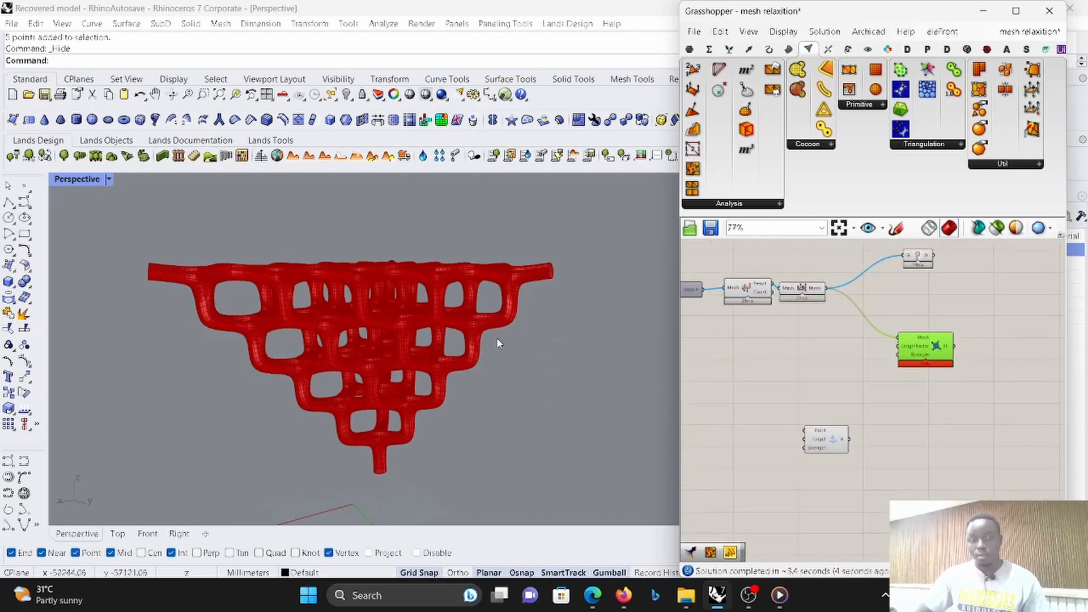
pyautogui.moveTo(818, 443); pyautogui.dragTo(918, 455)
pyautogui.moveTo(948, 427); pyautogui.dragTo(857, 389, button='right')
pyautogui.scroll(-4, 854, 386)
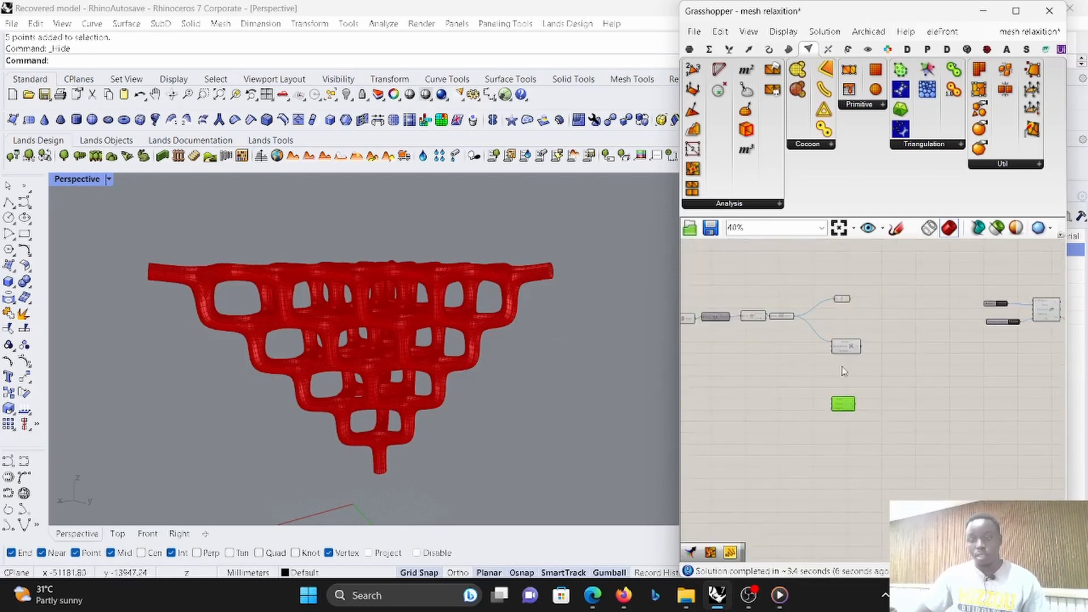
pyautogui.scroll(4, 809, 311)
pyautogui.moveTo(861, 367); pyautogui.dragTo(912, 373)
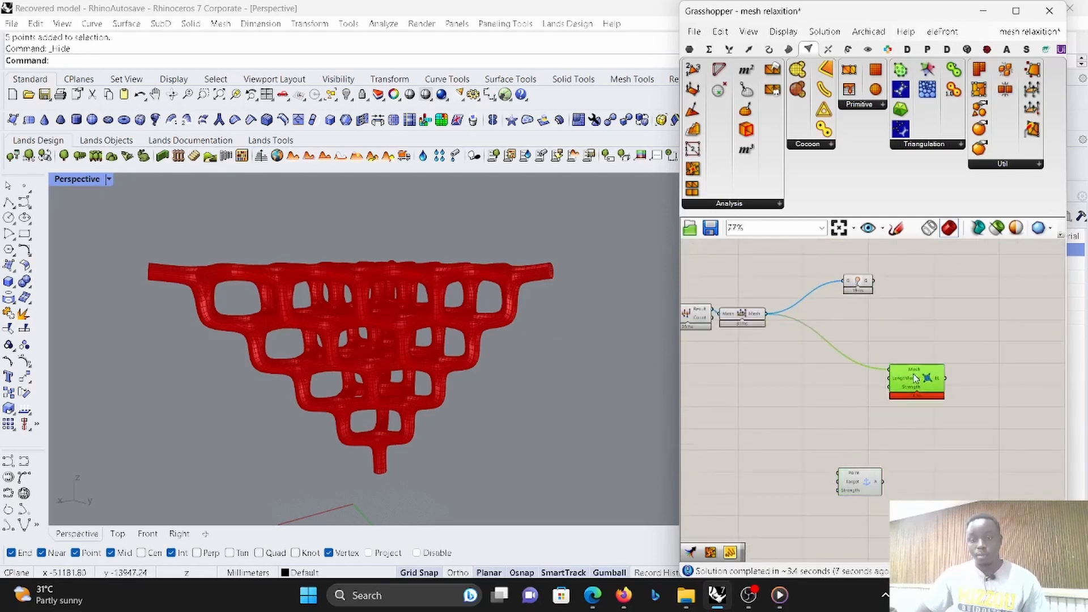
# - Add a Mesh Edges component fed by the mesh utility component's output, and move EdgeLengths beside the G component
pyautogui.click(799, 398)
pyautogui.moveTo(692, 149); pyautogui.dragTo(796, 380)
pyautogui.moveTo(766, 313); pyautogui.dragTo(796, 418)
pyautogui.click(882, 391)
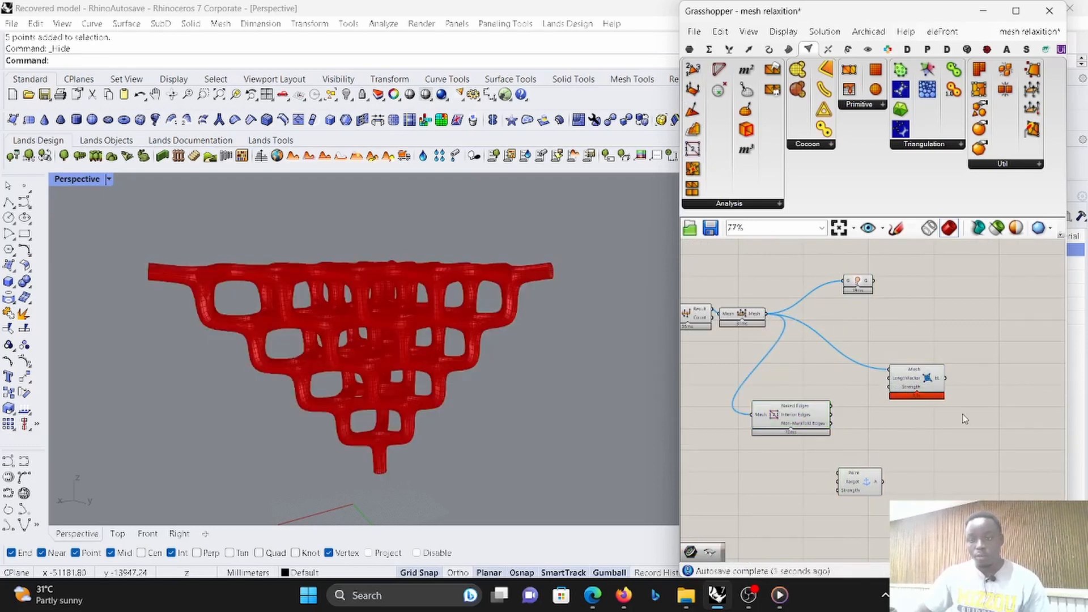
pyautogui.moveTo(916, 378); pyautogui.dragTo(927, 288)
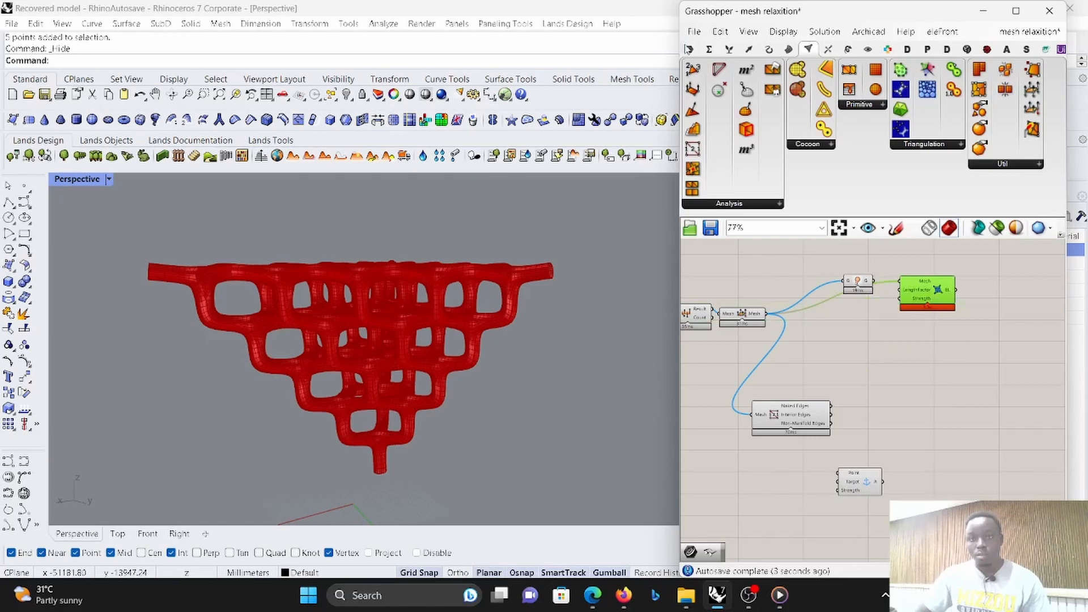
# - Add a Curve parameter fed by Mesh Edges' Naked Edges output and examine the open edges highlighted in the Rhino model
pyautogui.click(689, 49)
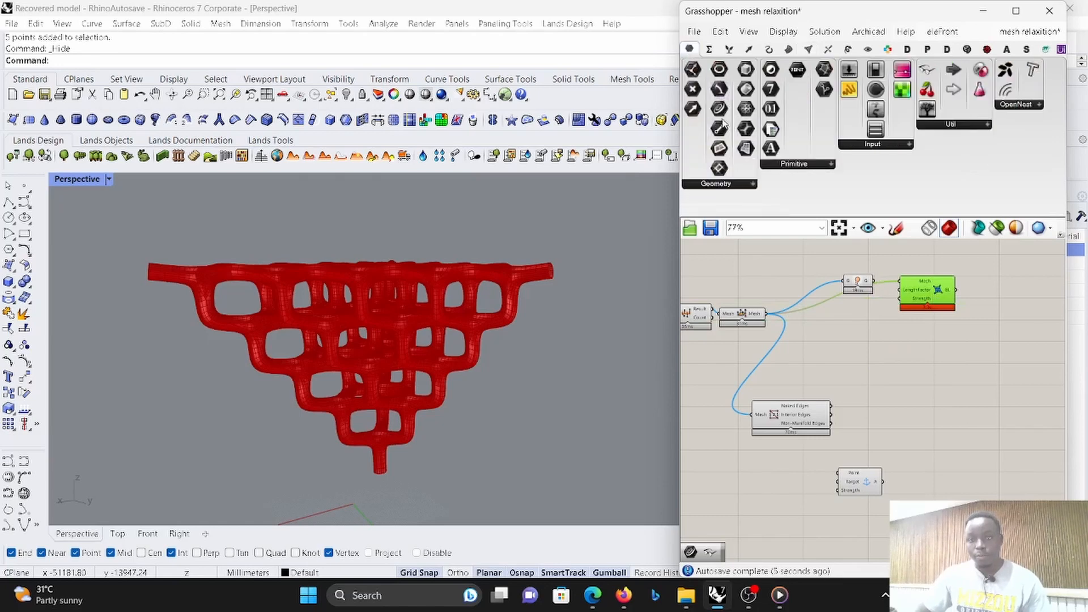
pyautogui.moveTo(724, 126); pyautogui.dragTo(884, 389)
pyautogui.scroll(3, 861, 399)
pyautogui.moveTo(805, 409); pyautogui.dragTo(893, 388)
pyautogui.click(914, 387)
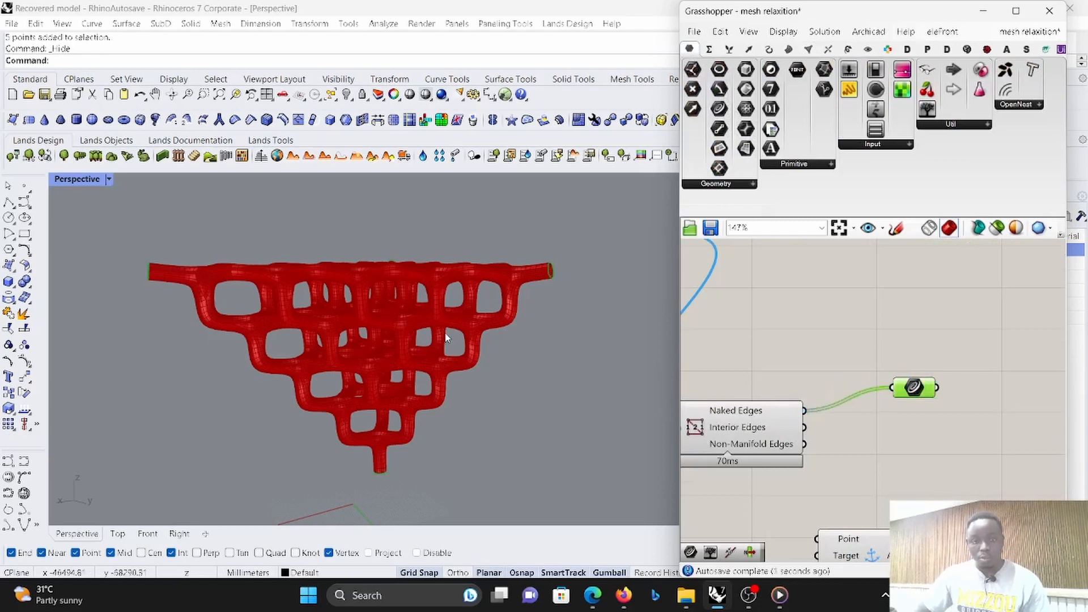
pyautogui.moveTo(446, 338); pyautogui.dragTo(244, 352, button='right')
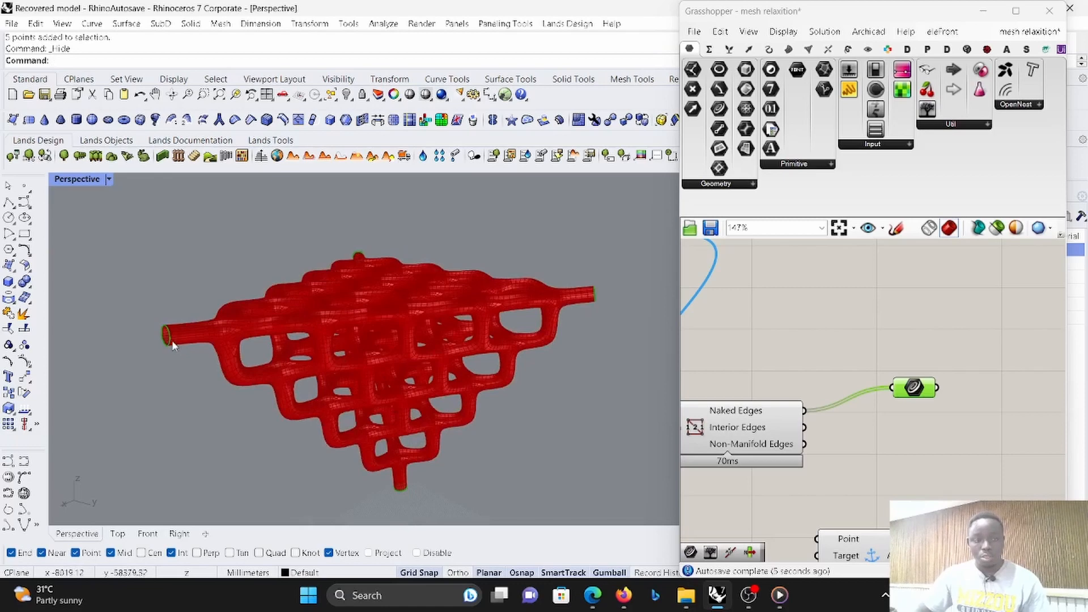
# - Move the Anchor goal lower and reposition Mesh Edges and the Curve parameter side by side
pyautogui.scroll(-5, 814, 434)
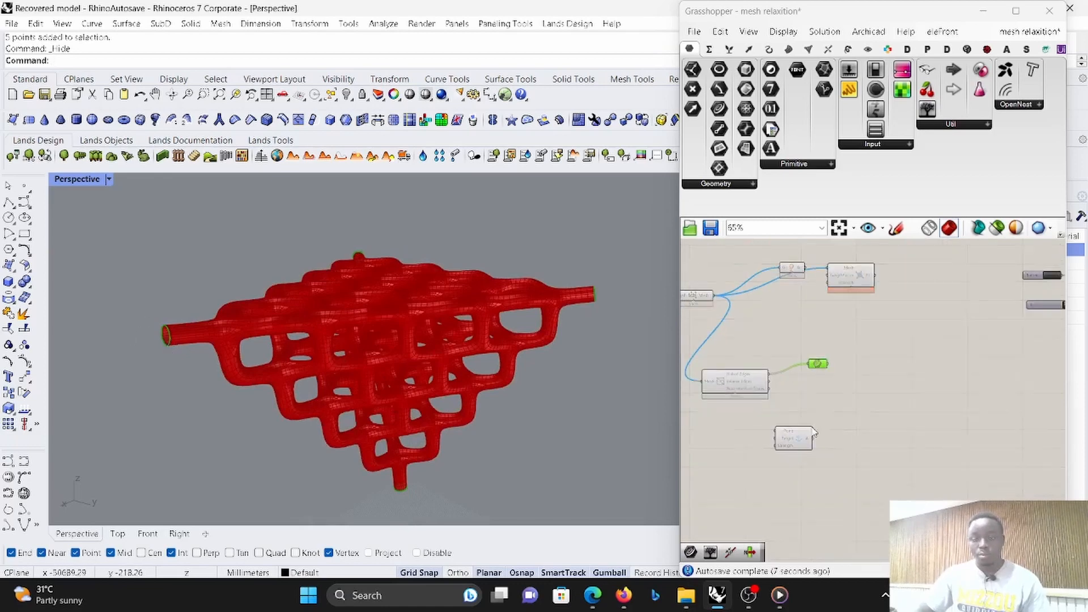
pyautogui.scroll(3, 814, 434)
pyautogui.moveTo(814, 437); pyautogui.dragTo(813, 524)
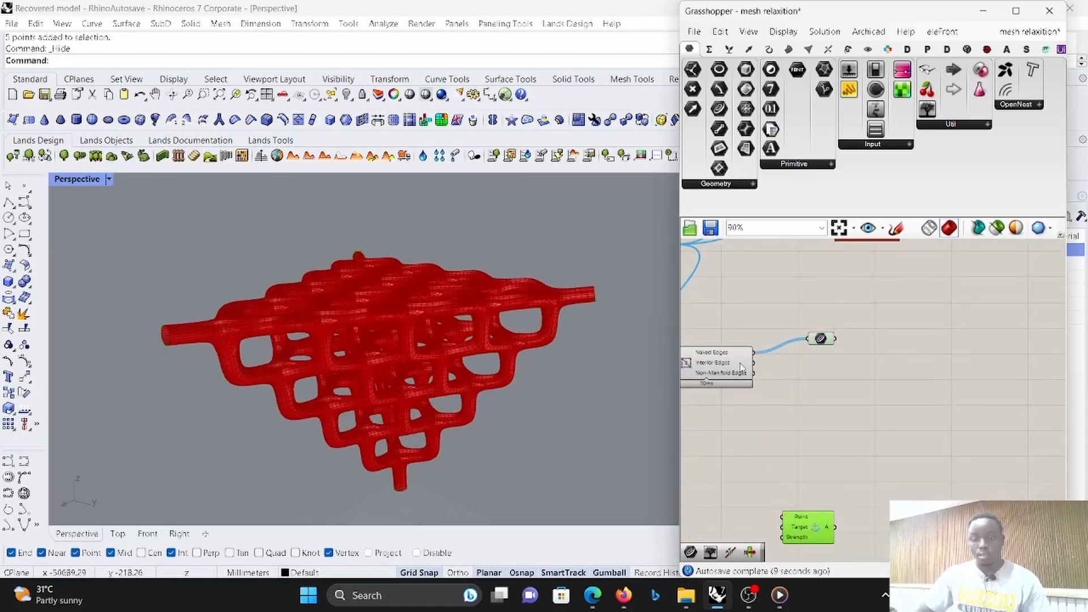
pyautogui.moveTo(740, 367); pyautogui.dragTo(775, 419)
pyautogui.moveTo(821, 339); pyautogui.dragTo(845, 425)
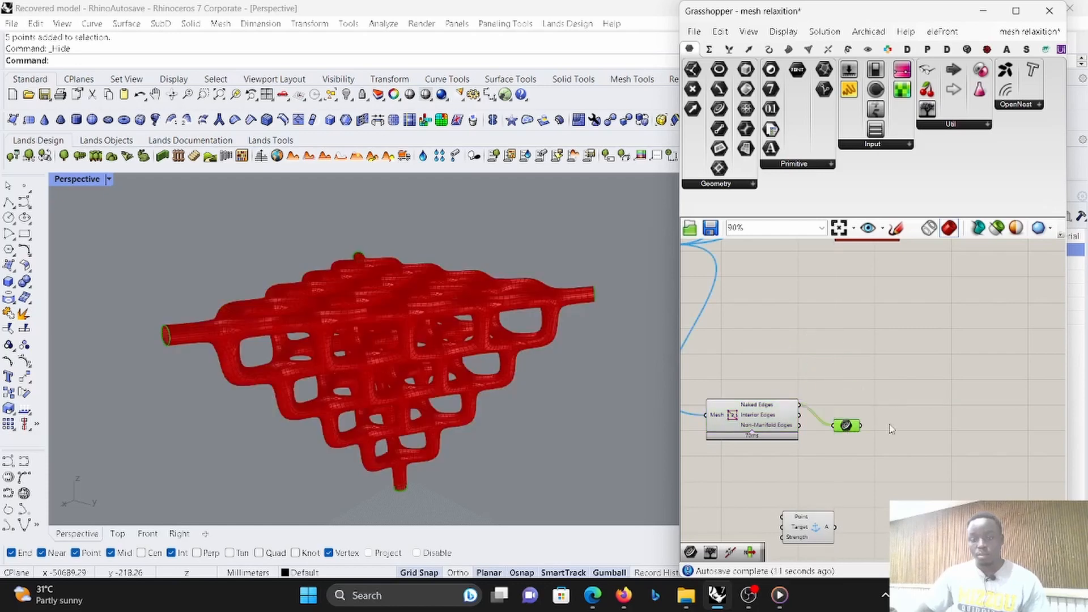
# - Add a Join Curves component after the Curve parameter, connect the parameter to its Curves input, and inspect both outputs
pyautogui.doubleClick(890, 429)
pyautogui.write('join')
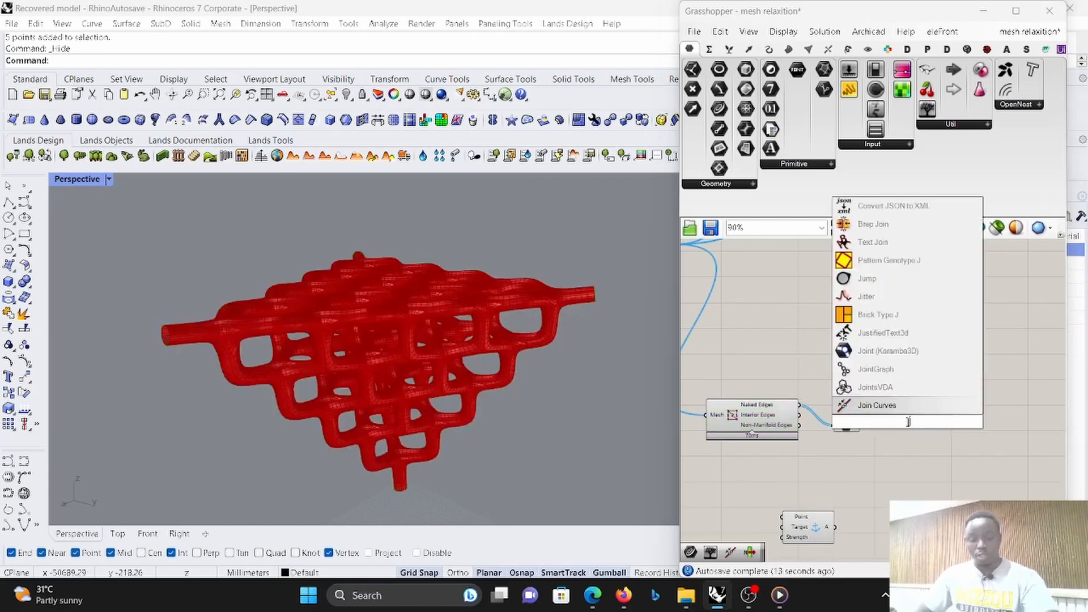
pyautogui.click(877, 369)
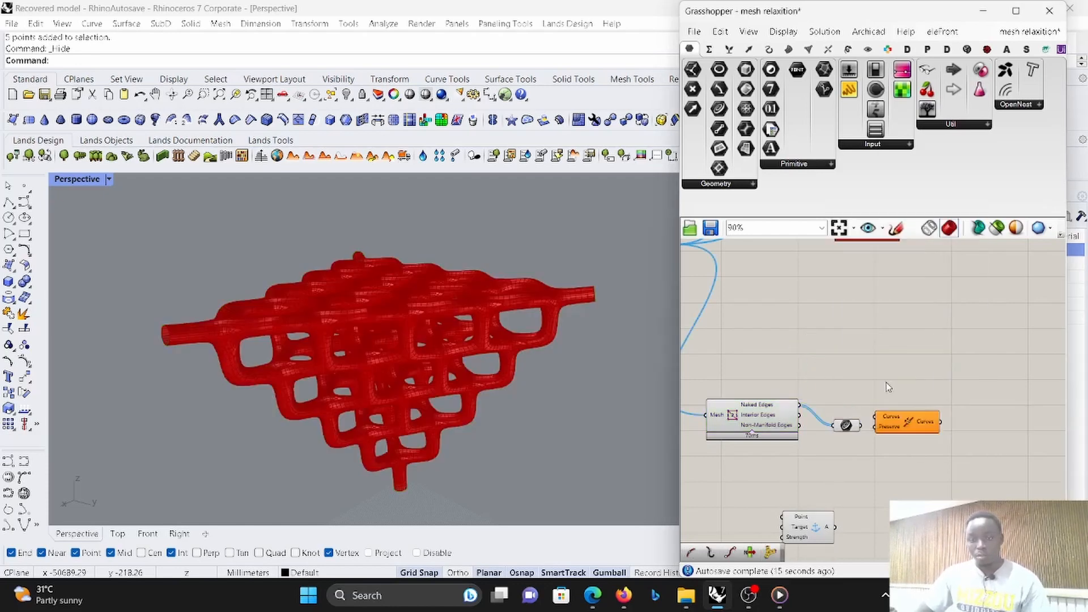
pyautogui.scroll(5, 883, 426)
pyautogui.moveTo(864, 431); pyautogui.dragTo(866, 429)
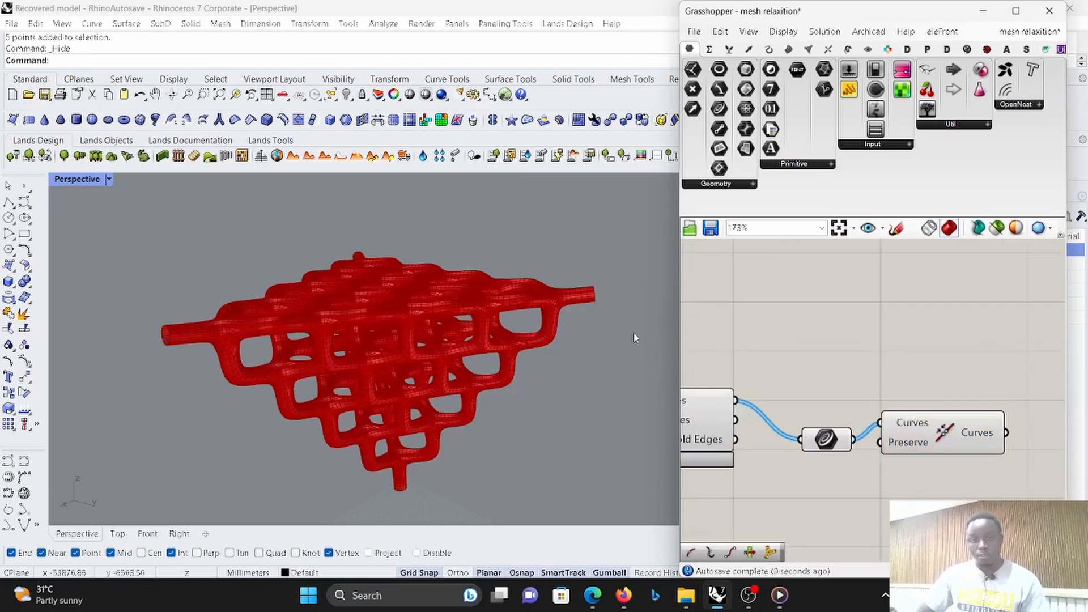
pyautogui.moveTo(852, 442)
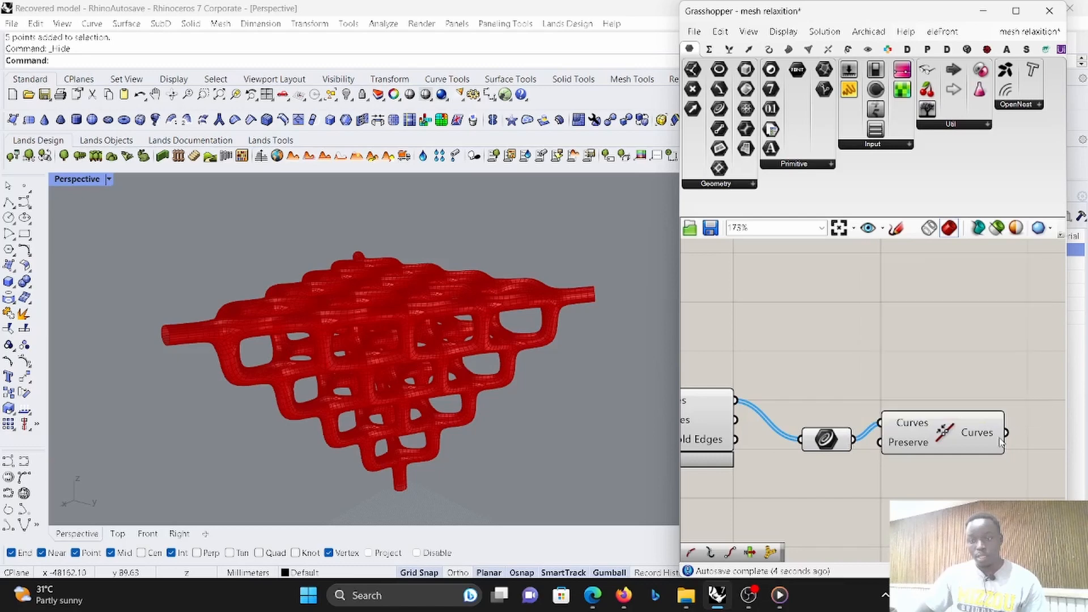
pyautogui.moveTo(991, 432)
# - Add a curve Explode component after Join Curves and connect the joined curves to its Curve input
pyautogui.scroll(-5, 811, 356)
pyautogui.scroll(4, 923, 411)
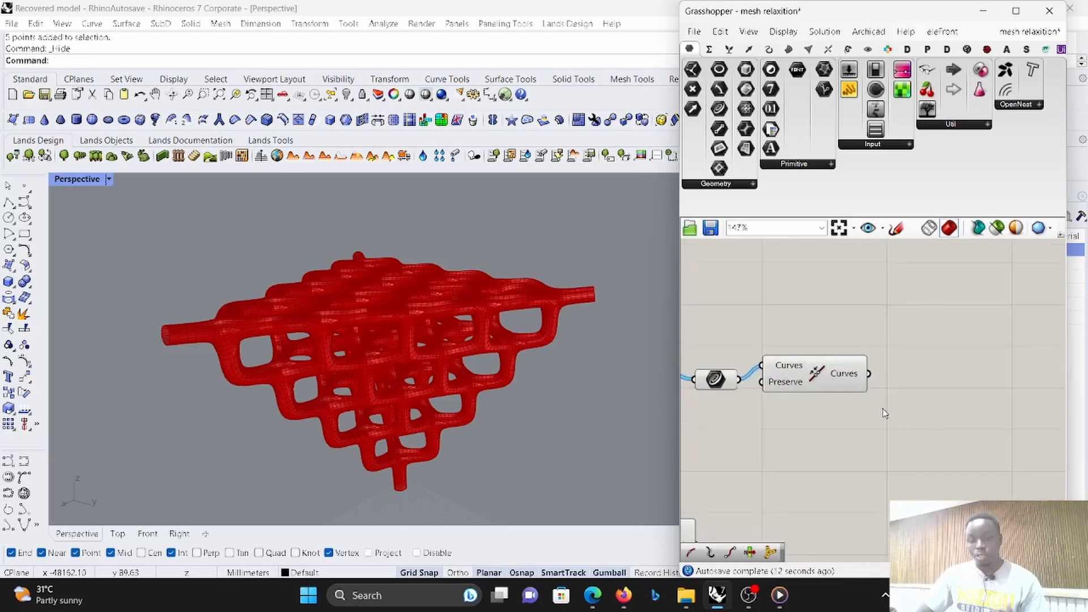
pyautogui.scroll(-3, 832, 418)
pyautogui.scroll(2, 857, 391)
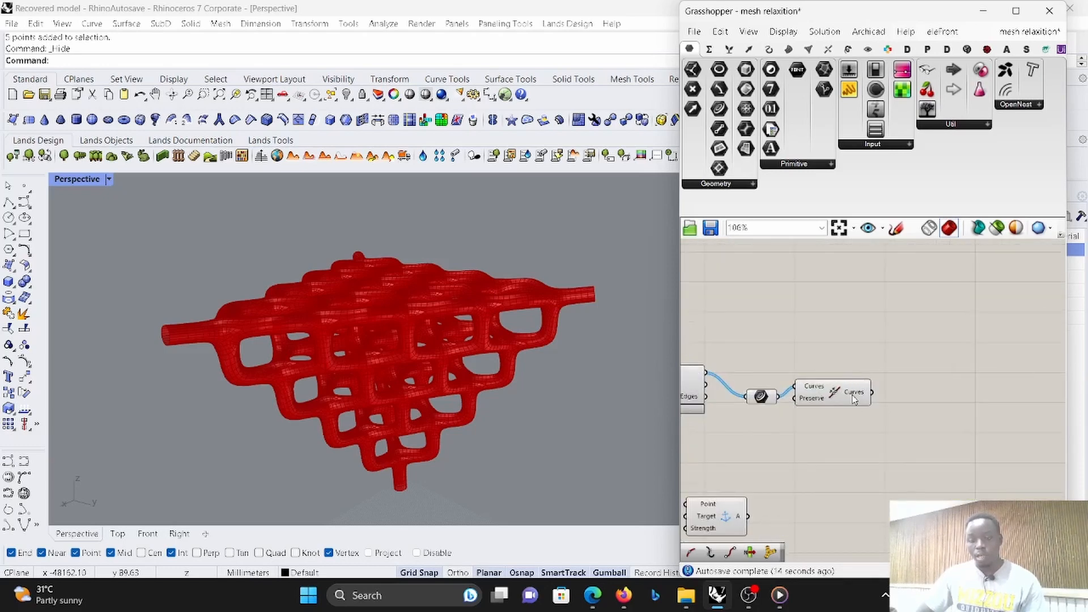
pyautogui.doubleClick(920, 391)
pyautogui.write('ex')
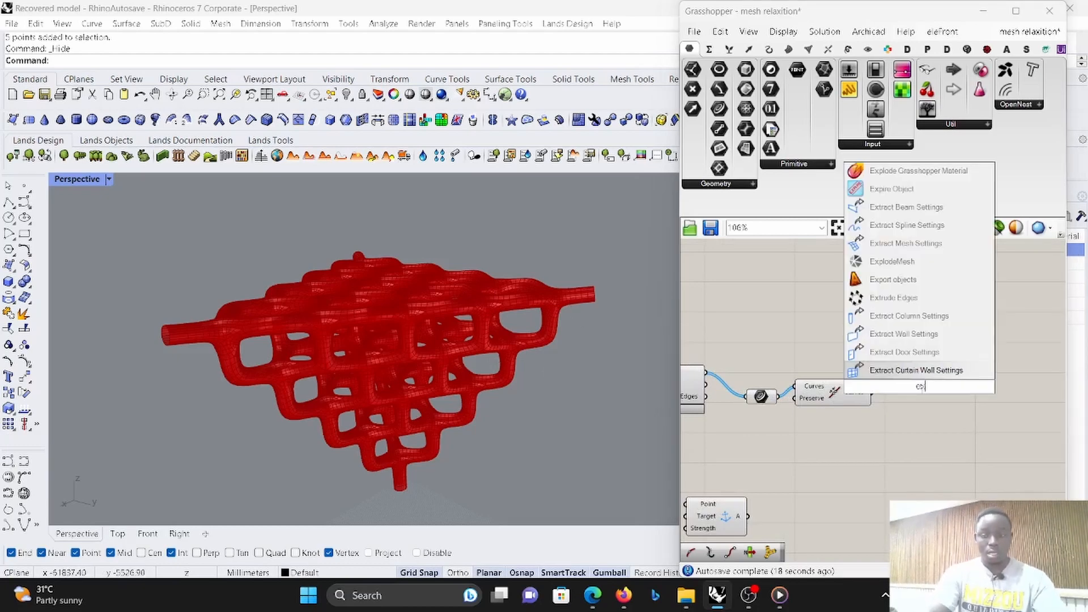
pyautogui.write('plo')
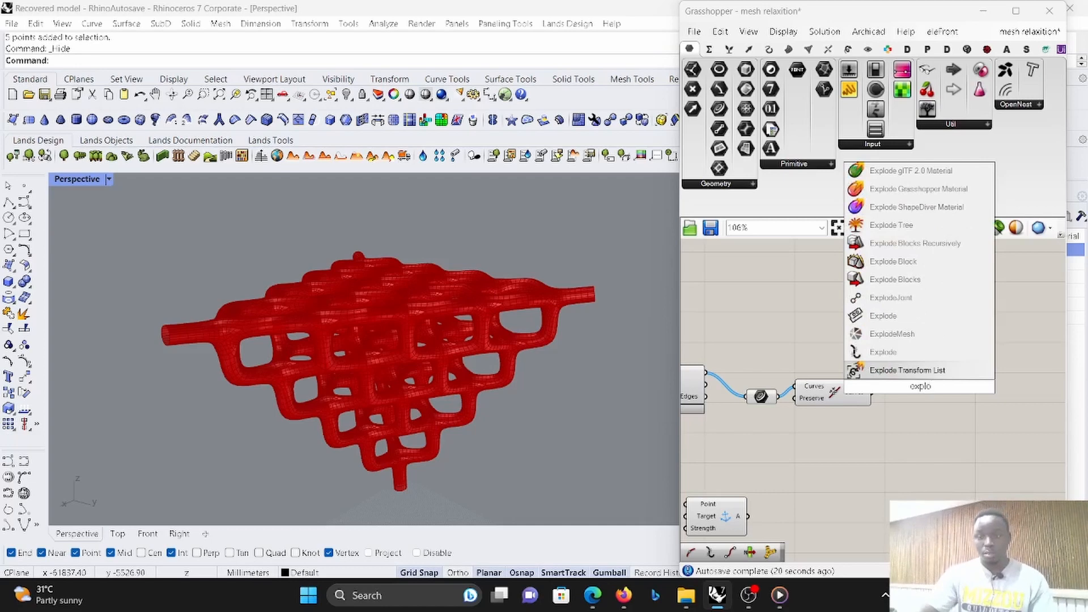
pyautogui.click(887, 352)
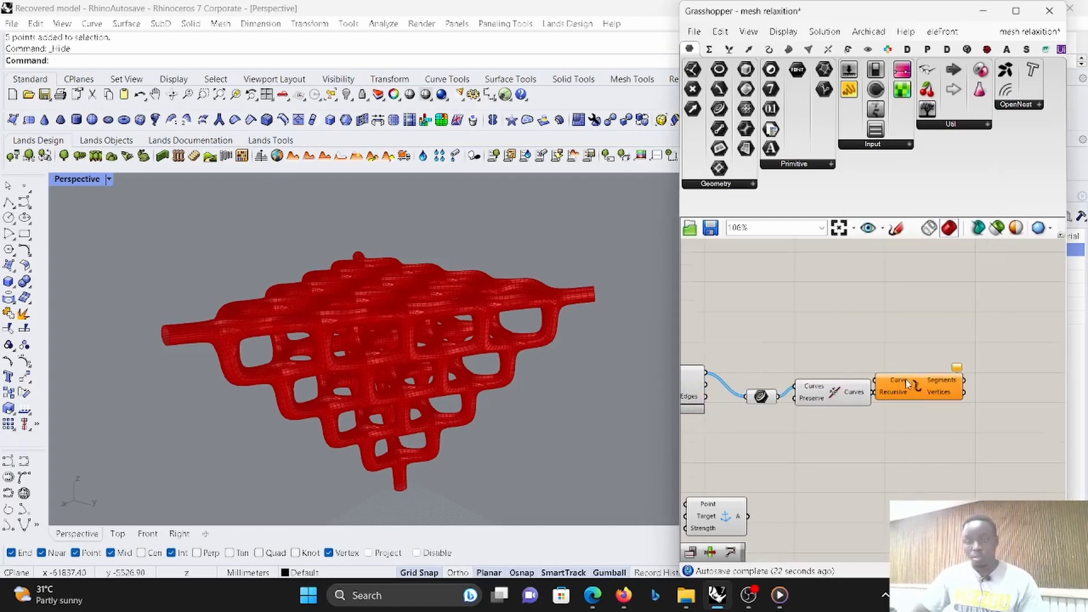
pyautogui.scroll(3, 937, 425)
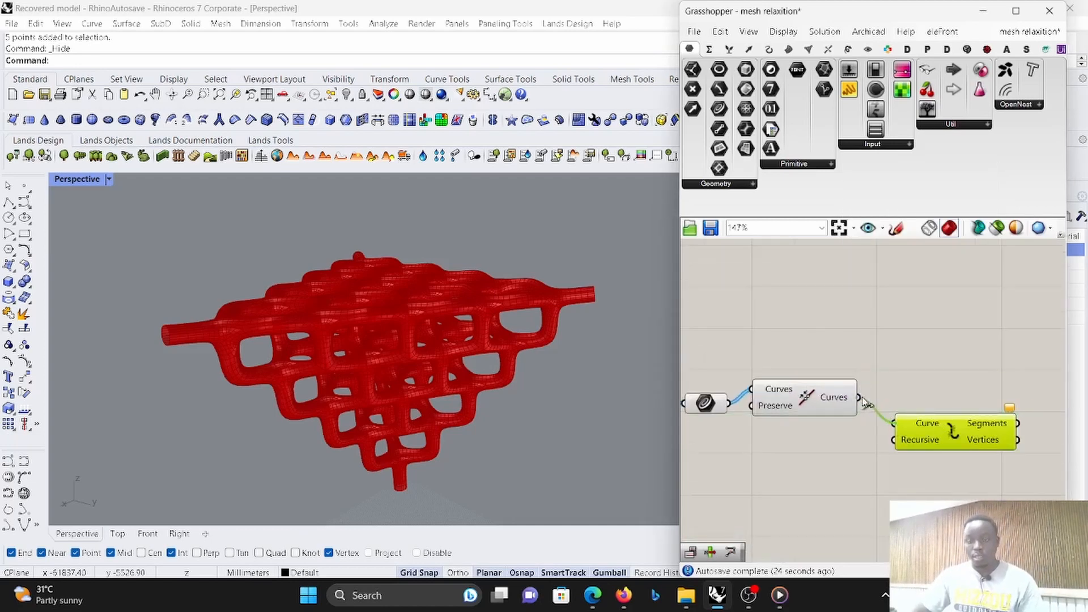
pyautogui.moveTo(865, 400); pyautogui.dragTo(860, 398)
# - Move the Anchor goal beyond Explode, connect Explode's Vertices output to its Point input, and lower Explode beside it
pyautogui.scroll(-5, 858, 431)
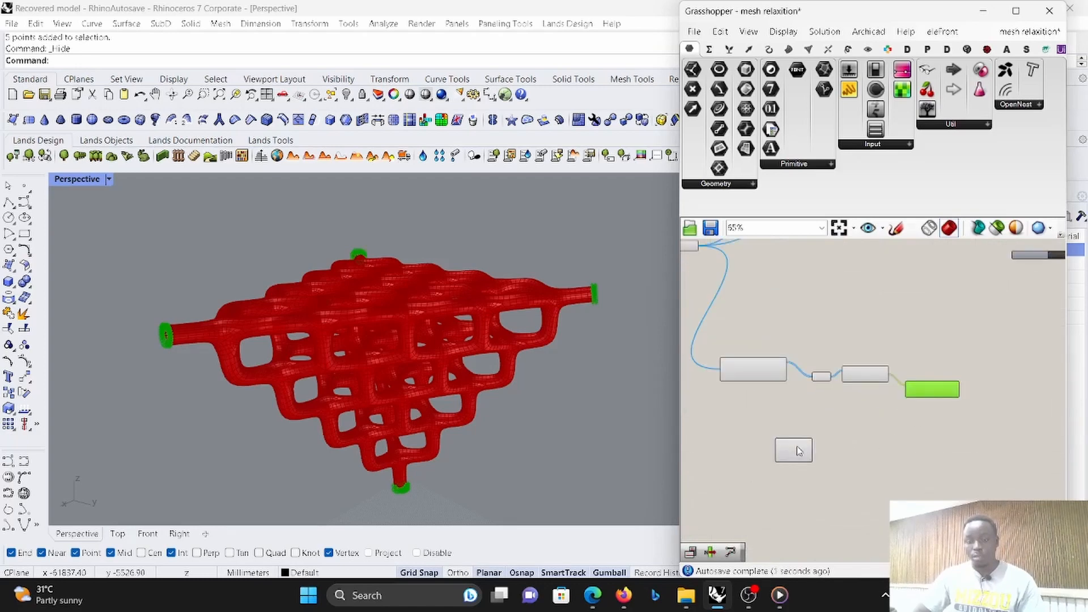
pyautogui.moveTo(799, 451); pyautogui.dragTo(999, 453)
pyautogui.scroll(4, 1011, 425)
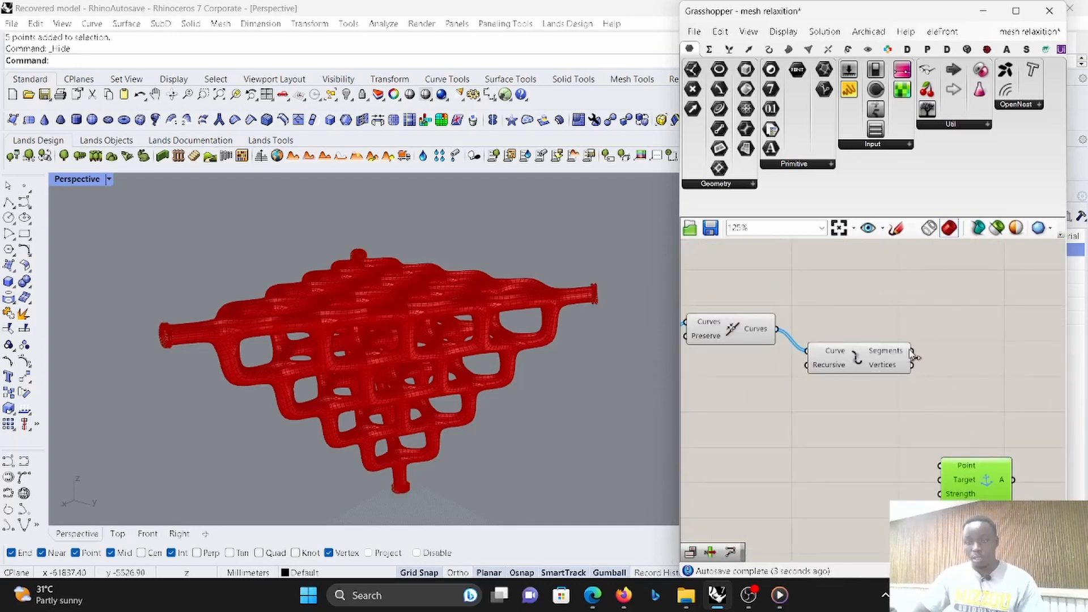
pyautogui.moveTo(918, 446); pyautogui.dragTo(1048, 436)
pyautogui.scroll(2, 986, 337)
pyautogui.scroll(-4, 940, 350)
pyautogui.scroll(2, 935, 353)
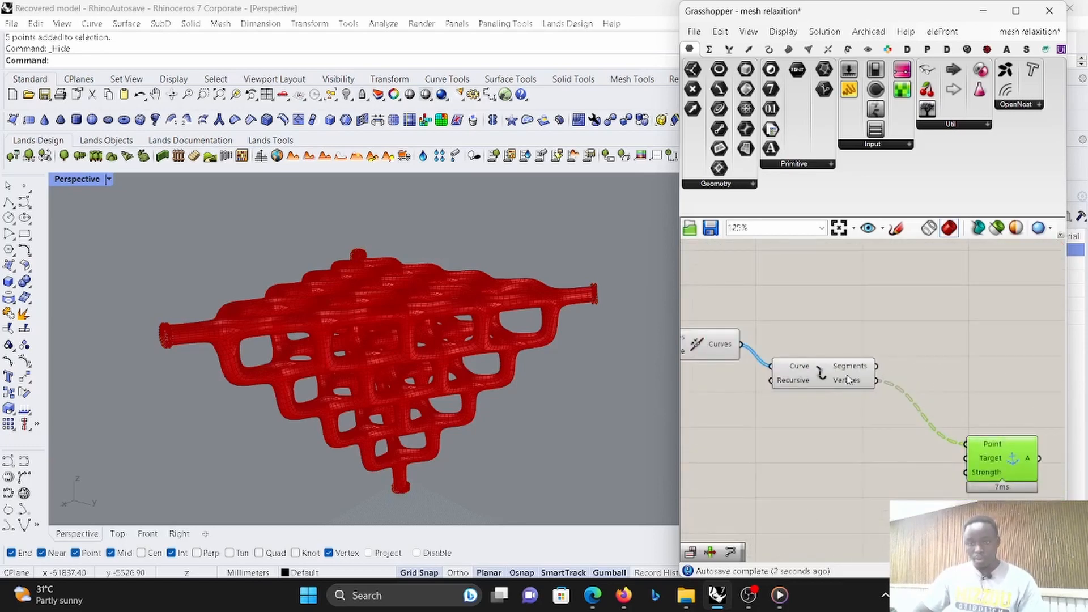
pyautogui.moveTo(848, 380); pyautogui.dragTo(835, 457)
# - Add an Average component above Explode and connect Explode's Vertices output to its Input
pyautogui.doubleClick(864, 363)
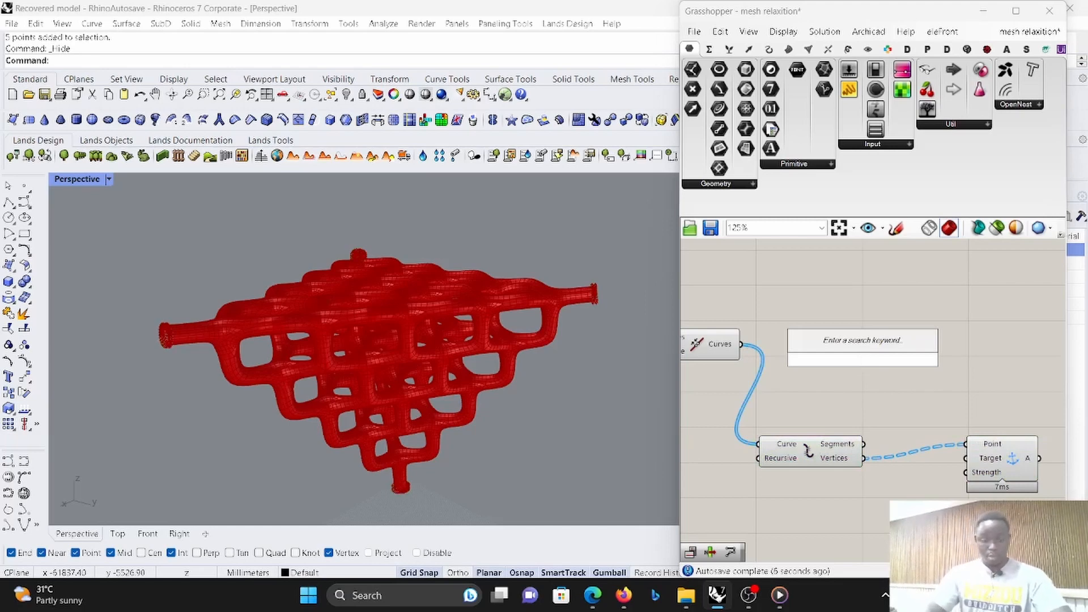
pyautogui.write('ave')
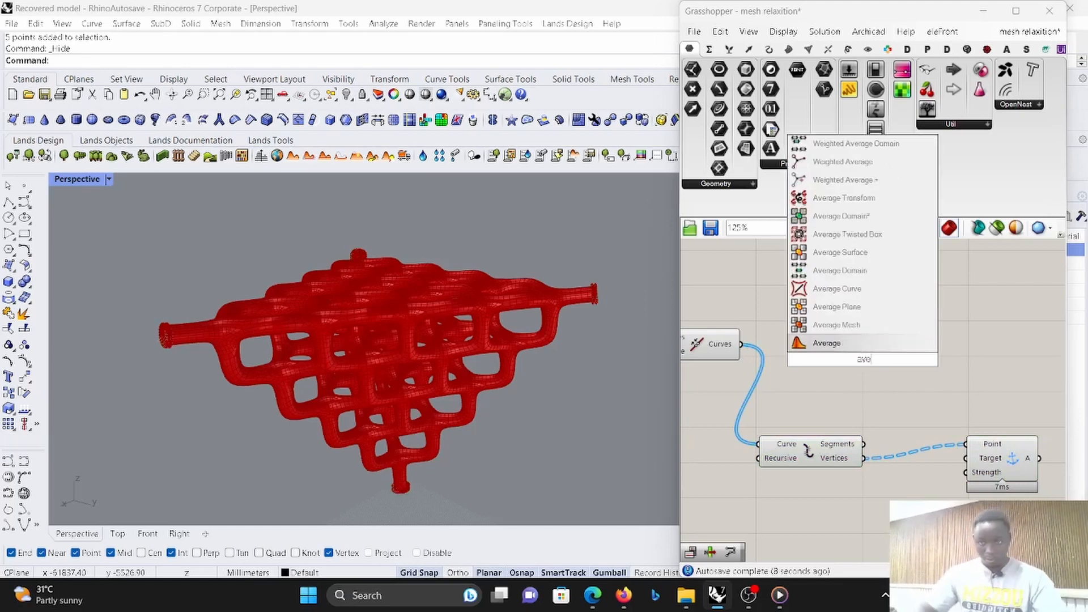
pyautogui.click(827, 343)
pyautogui.scroll(3, 800, 339)
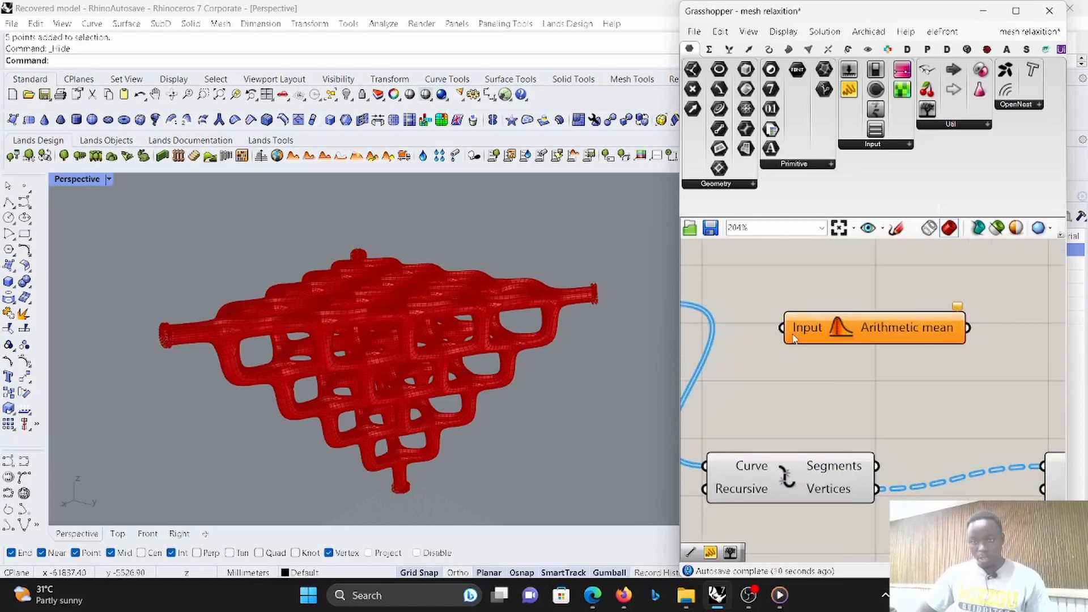
pyautogui.moveTo(793, 338); pyautogui.dragTo(876, 488)
pyautogui.moveTo(868, 330); pyautogui.dragTo(905, 334)
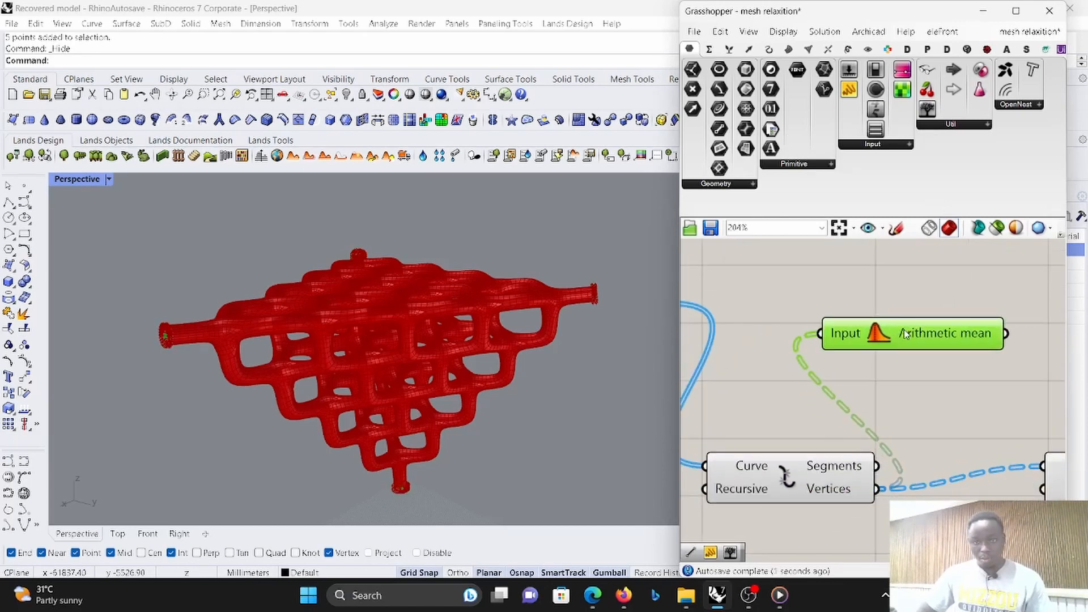
# - Add a Scale component beyond Average and connect the Join Curves output to its Geometry input
pyautogui.moveTo(611, 341); pyautogui.dragTo(284, 203, button='right')
pyautogui.scroll(3, 284, 203)
pyautogui.scroll(1, 473, 324)
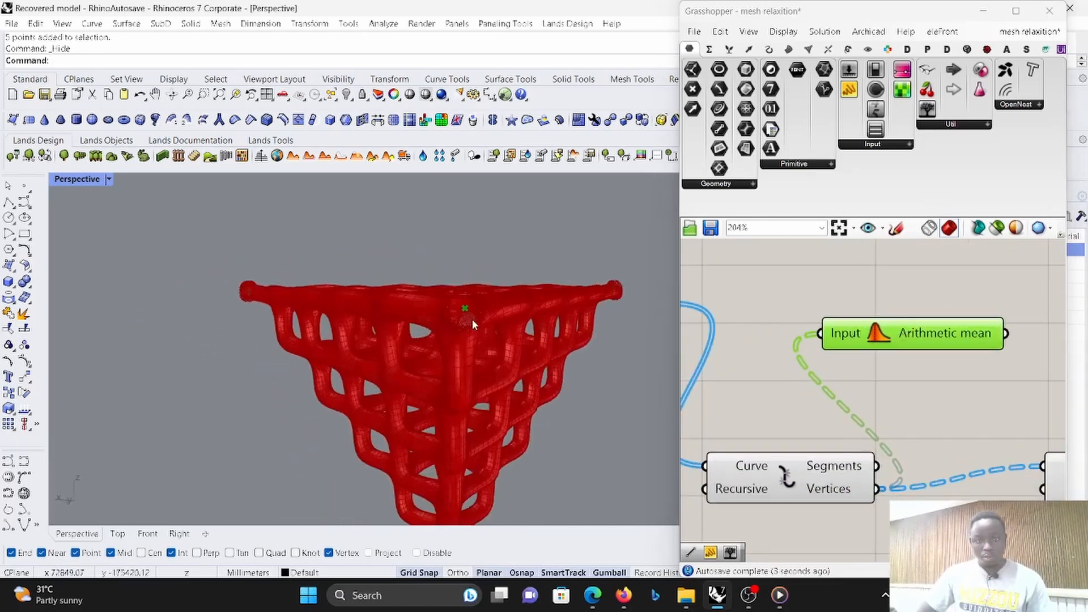
pyautogui.scroll(1, 472, 324)
pyautogui.scroll(-5, 929, 396)
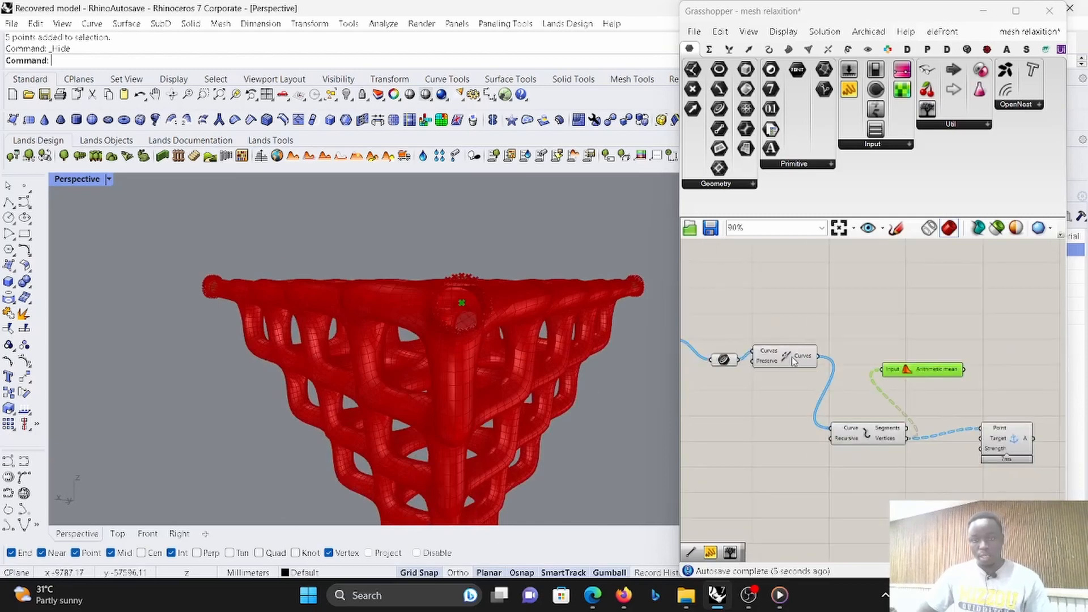
pyautogui.click(793, 361)
pyautogui.moveTo(1019, 352); pyautogui.dragTo(899, 345, button='right')
pyautogui.scroll(-2, 900, 346)
pyautogui.scroll(1, 900, 345)
pyautogui.doubleClick(900, 346)
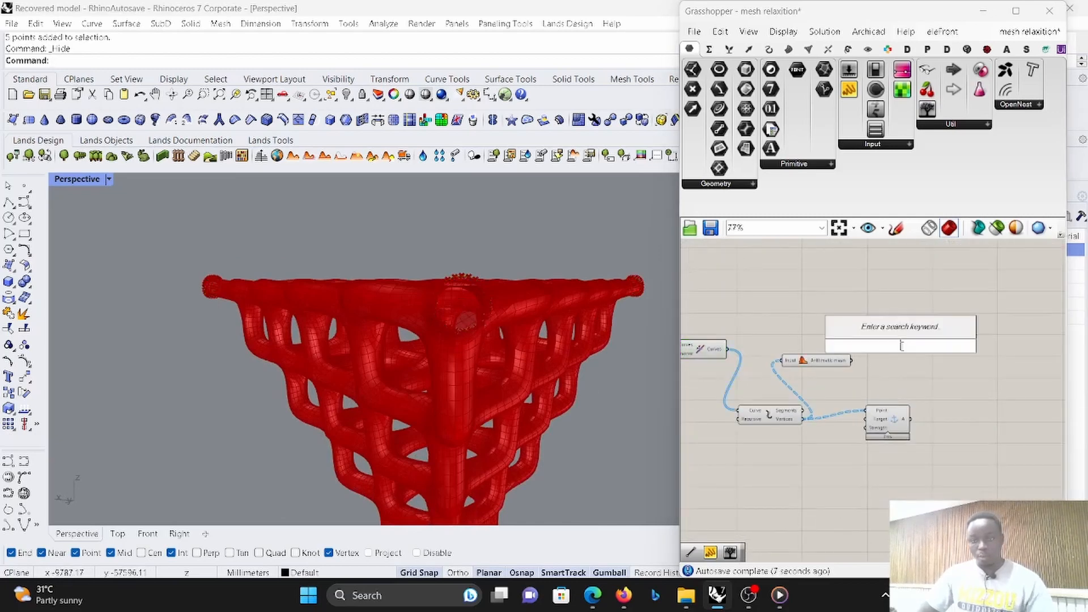
pyautogui.write('sca')
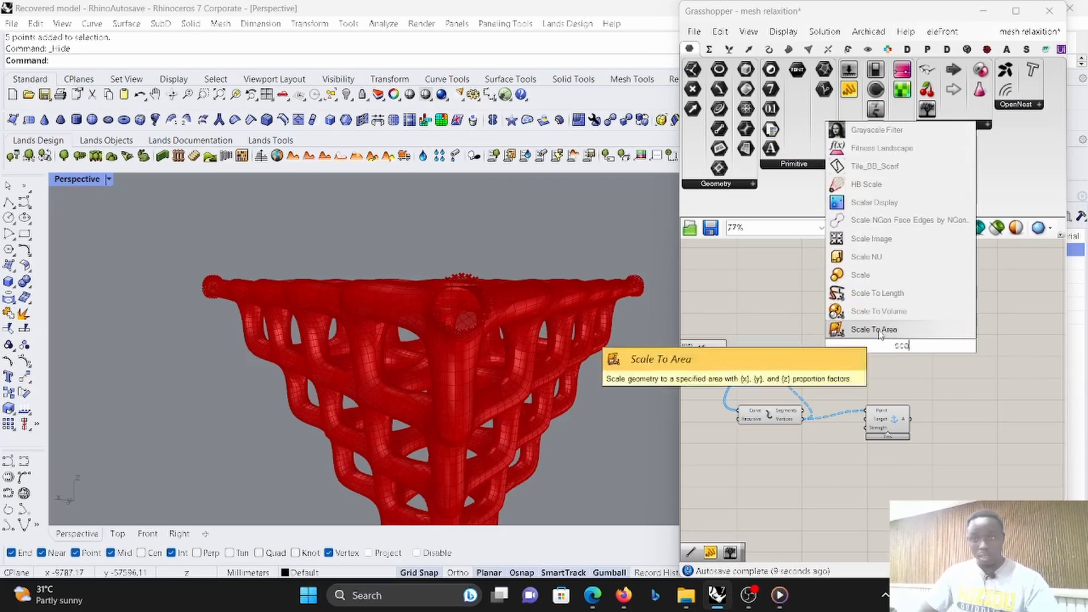
pyautogui.click(866, 276)
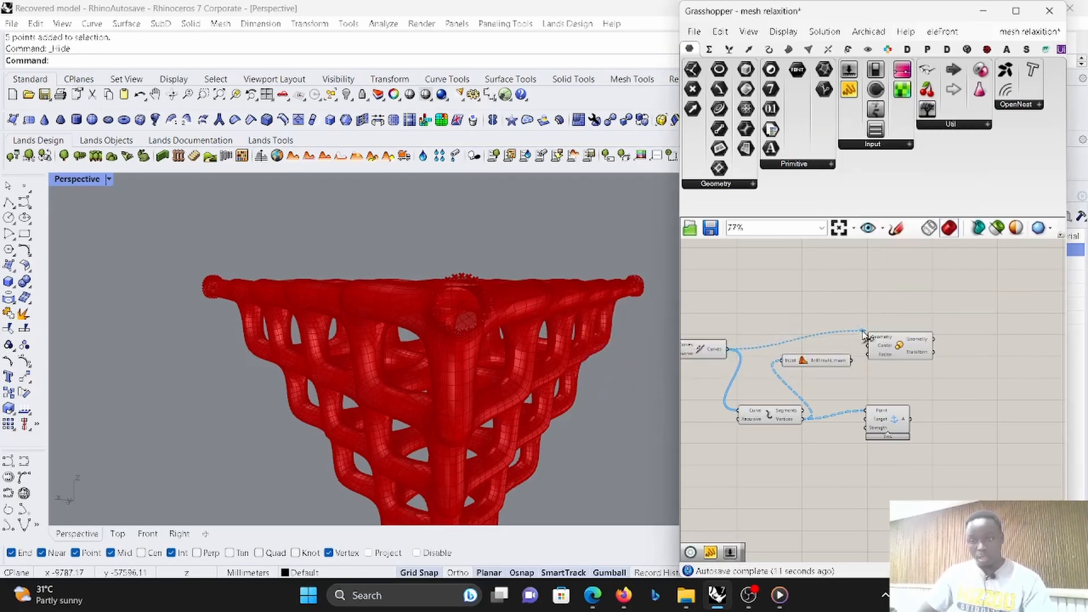
pyautogui.moveTo(894, 354); pyautogui.dragTo(942, 326)
# - Connect the Average component's Arithmetic mean output to the Scale component's Center input
pyautogui.scroll(2, 870, 331)
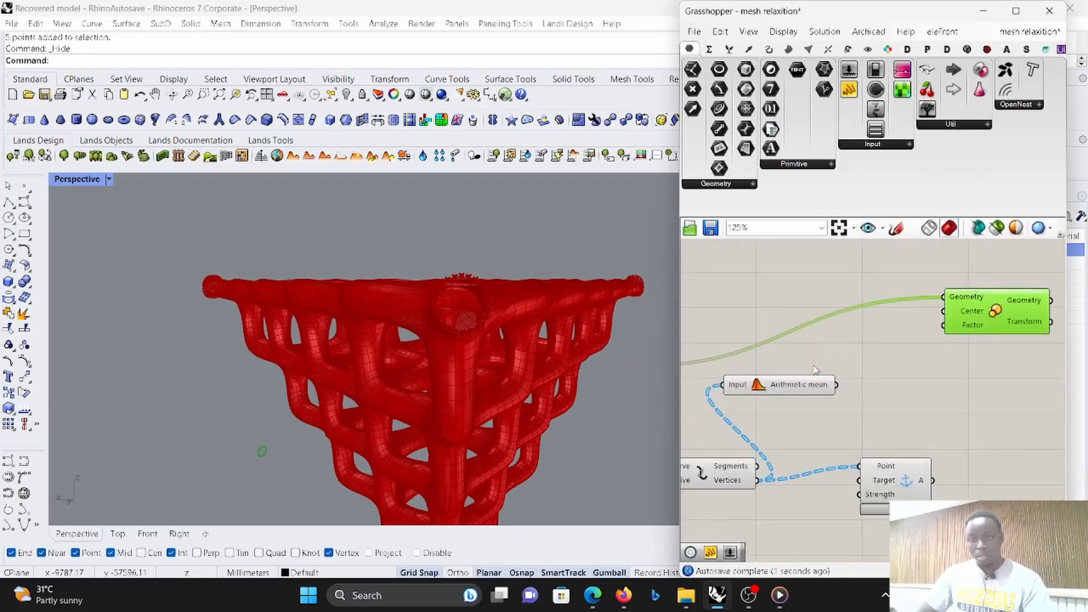
pyautogui.click(815, 389)
pyautogui.moveTo(836, 385); pyautogui.dragTo(945, 315)
# - Add a number slider set to 3, connect it to Scale's Factor input, and examine the enlarged rings around the mesh ends
pyautogui.doubleClick(826, 301)
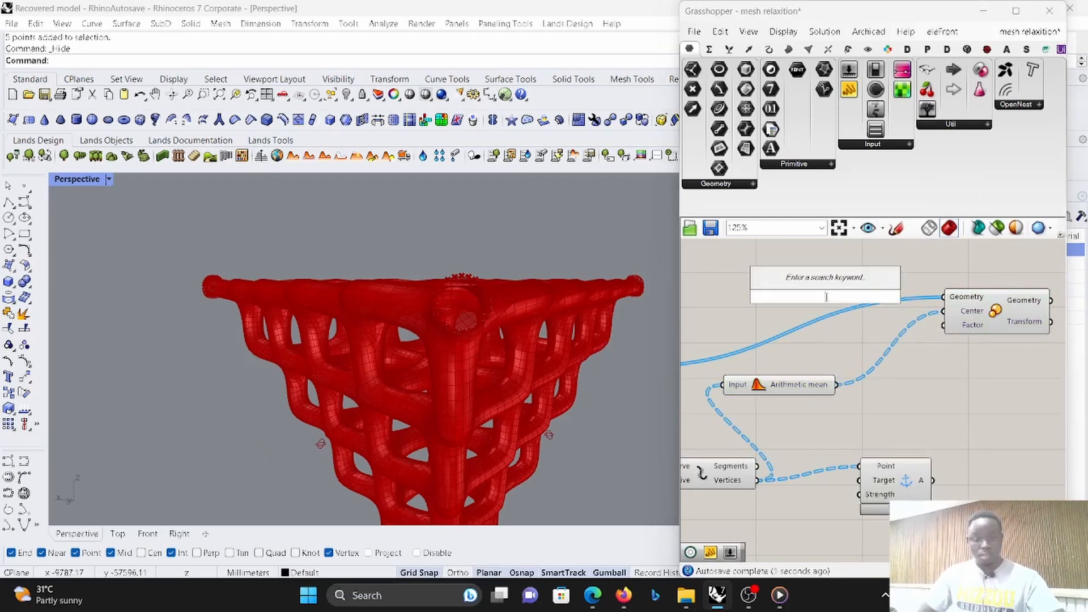
pyautogui.write('3')
pyautogui.press('Return')
pyautogui.moveTo(827, 296); pyautogui.dragTo(740, 289)
pyautogui.moveTo(937, 335); pyautogui.dragTo(938, 335)
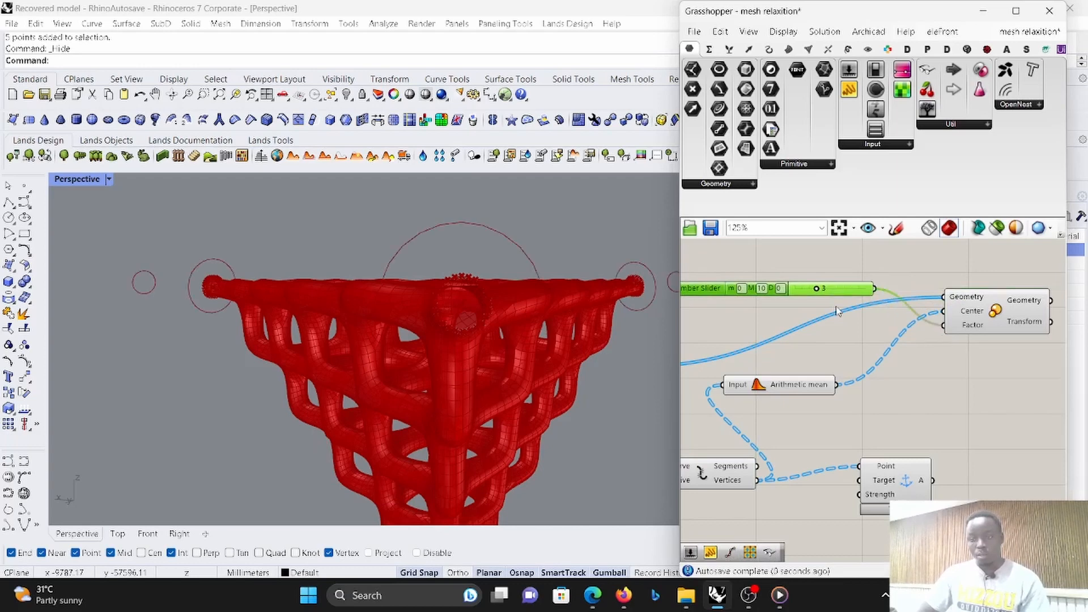
pyautogui.moveTo(815, 291)
pyautogui.mouseDown()
pyautogui.moveTo(796, 291)
pyautogui.moveTo(819, 290)
pyautogui.mouseUp()
pyautogui.moveTo(571, 293); pyautogui.dragTo(496, 317, button='right')
# - Move the Anchor goal farther along the canvas to make room beside the Scale component
pyautogui.scroll(-2, 887, 341)
pyautogui.moveTo(884, 407); pyautogui.dragTo(1027, 419)
pyautogui.moveTo(877, 426); pyautogui.dragTo(1085, 426)
# - Add a Divide Curve component beyond Scale and connect Scale's Geometry output to its Curve input
pyautogui.scroll(2, 916, 347)
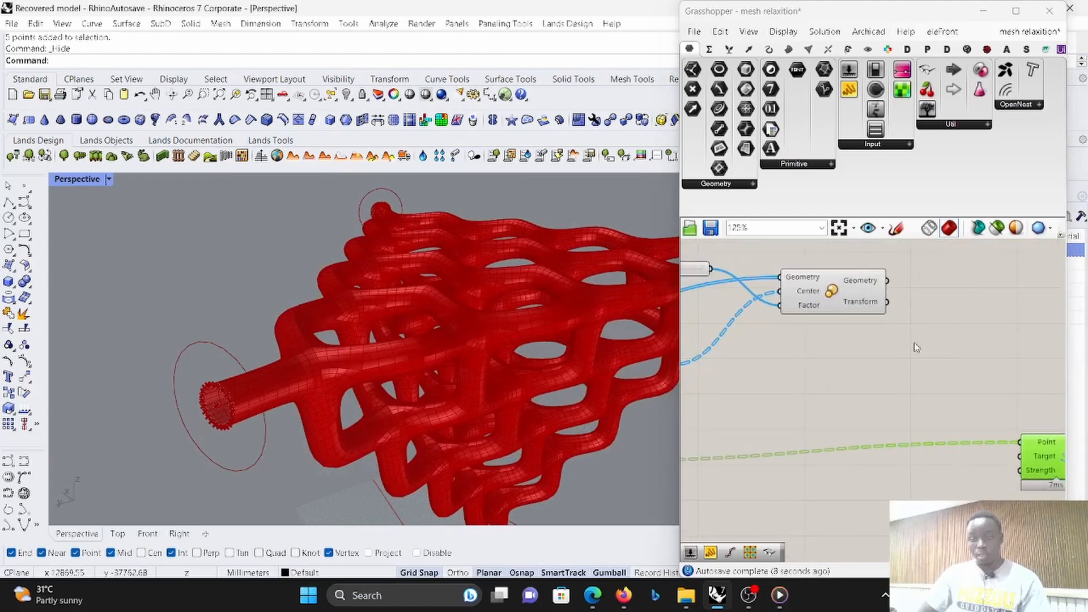
pyautogui.doubleClick(924, 367)
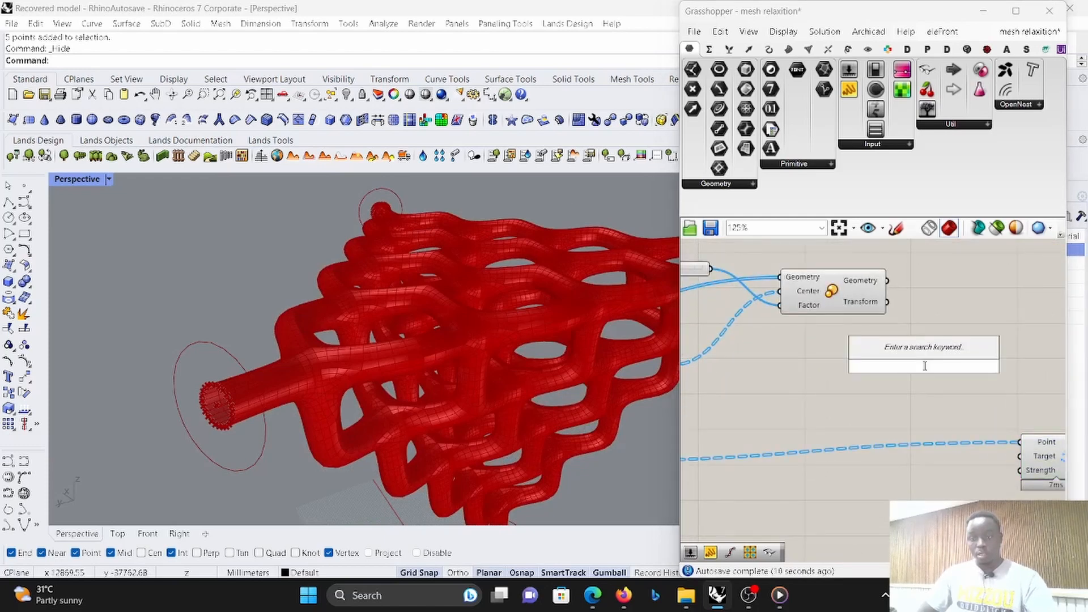
pyautogui.write('div')
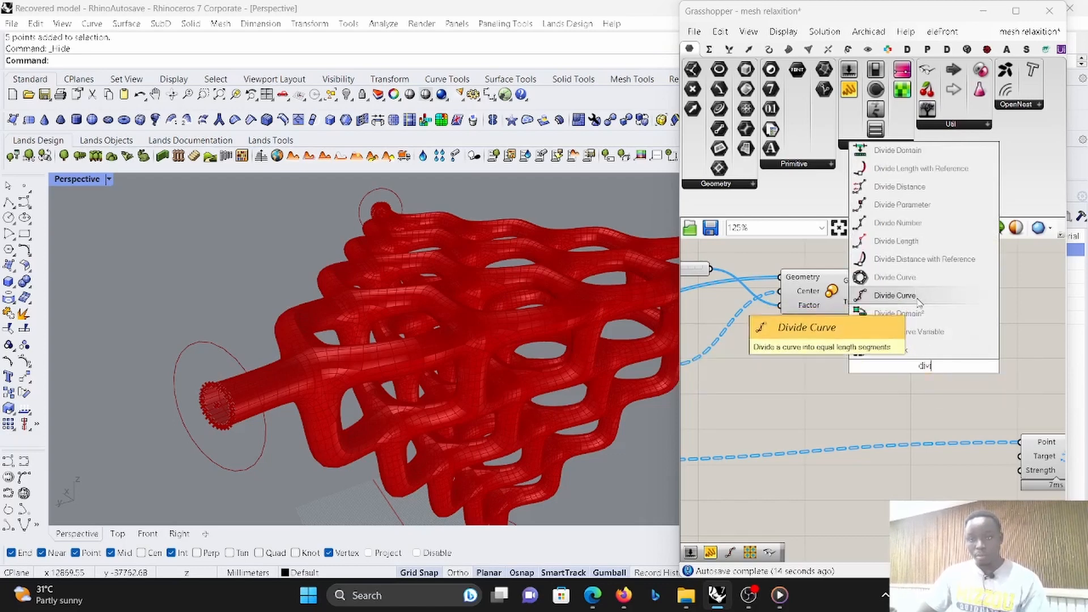
pyautogui.click(883, 295)
pyautogui.scroll(-3, 908, 316)
pyautogui.scroll(3, 891, 303)
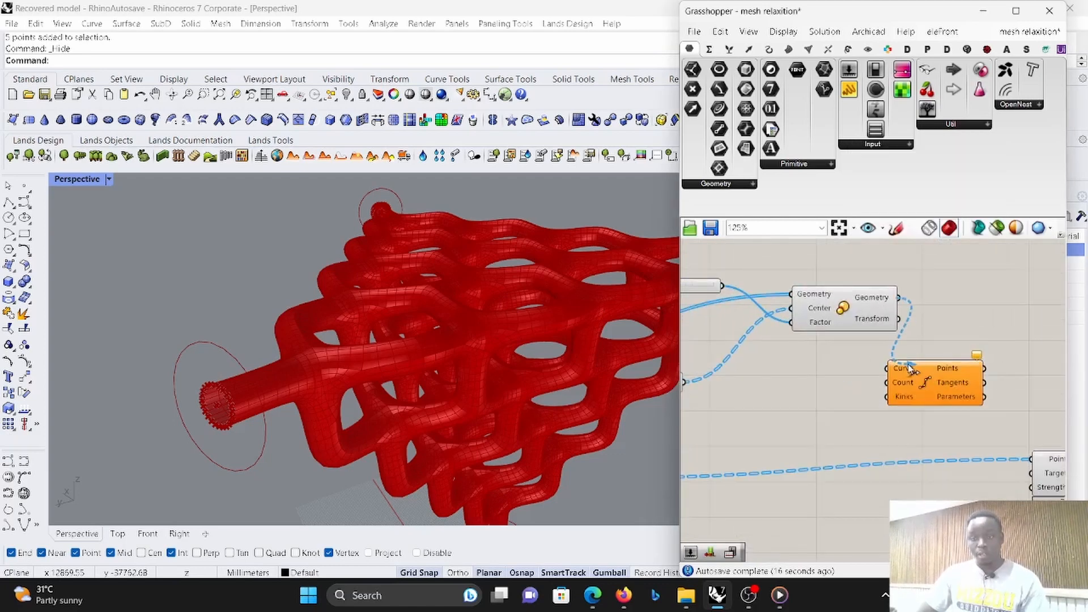
pyautogui.moveTo(903, 373); pyautogui.dragTo(963, 360)
# - Examine the data structure of Explode's Vertices output and compare it with the Divide Curve points on the scaled rings
pyautogui.scroll(-3, 1002, 334)
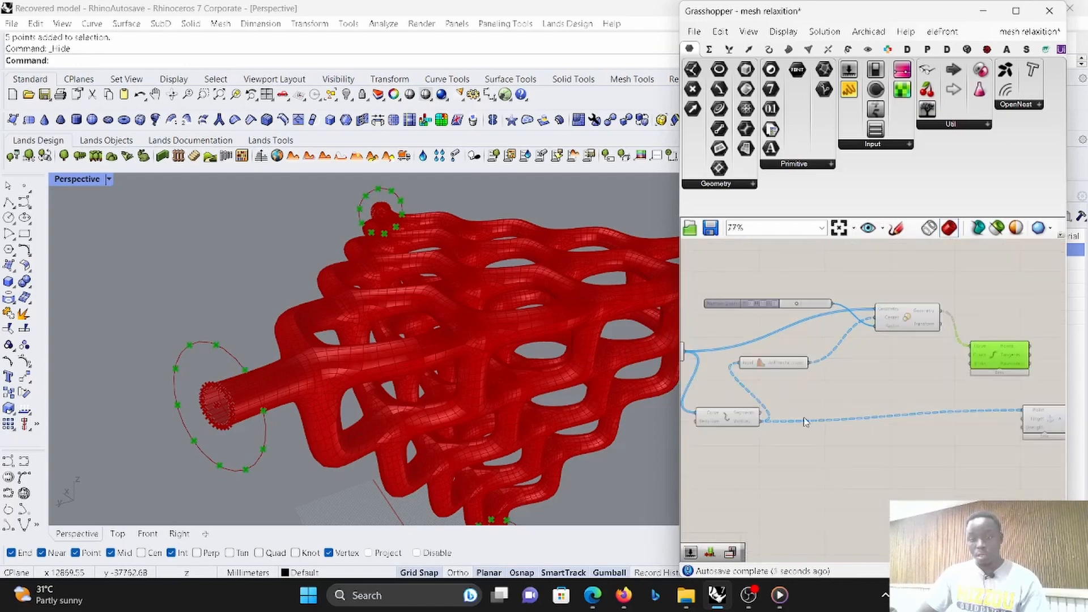
pyautogui.scroll(2, 760, 429)
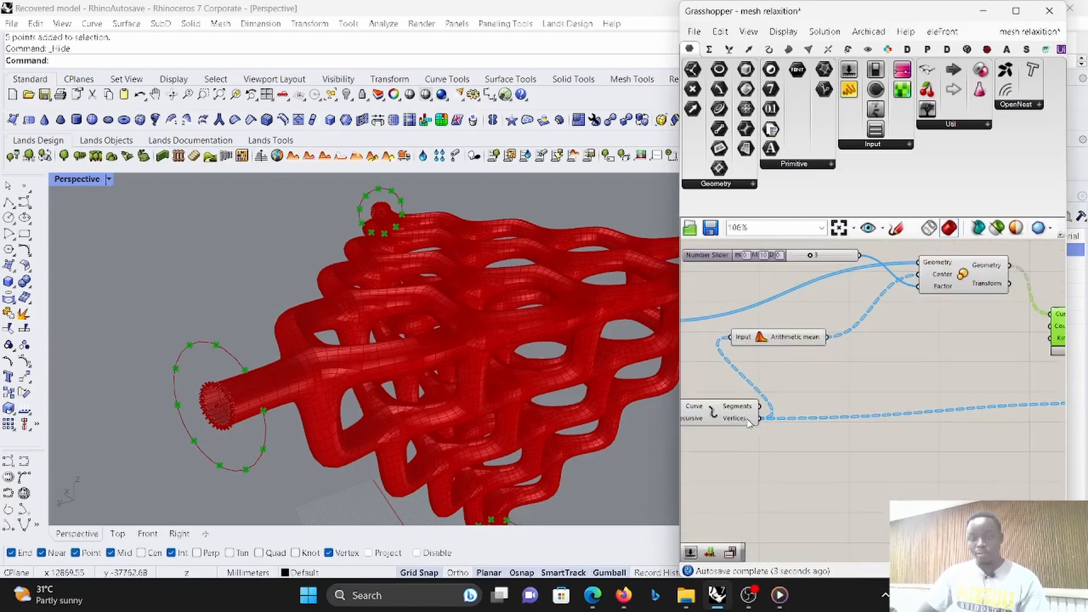
pyautogui.scroll(-2, 748, 422)
pyautogui.scroll(1, 735, 425)
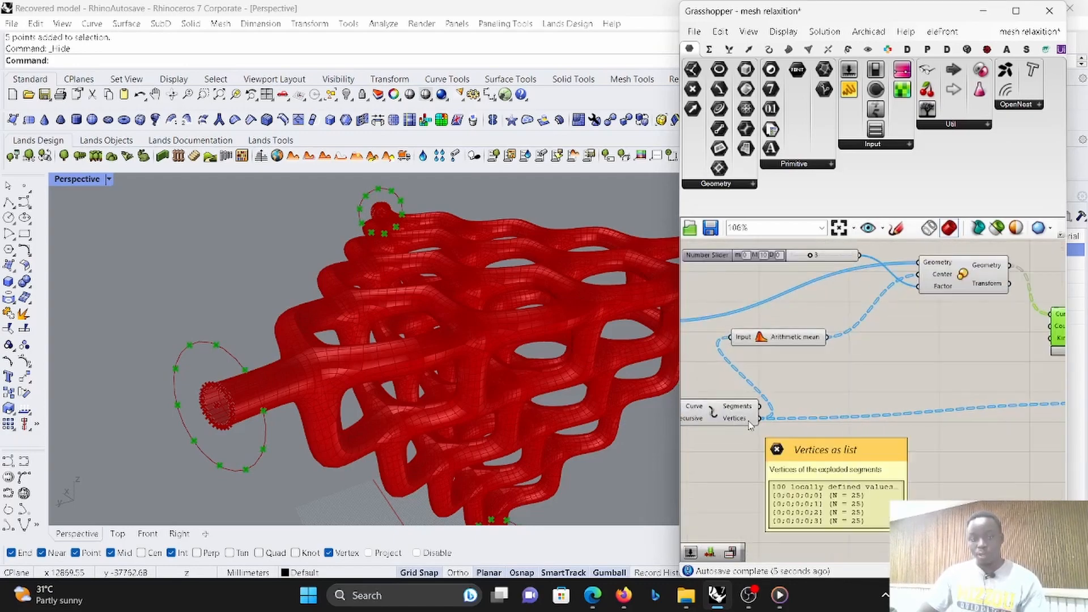
pyautogui.scroll(1, 748, 419)
pyautogui.scroll(2, 749, 418)
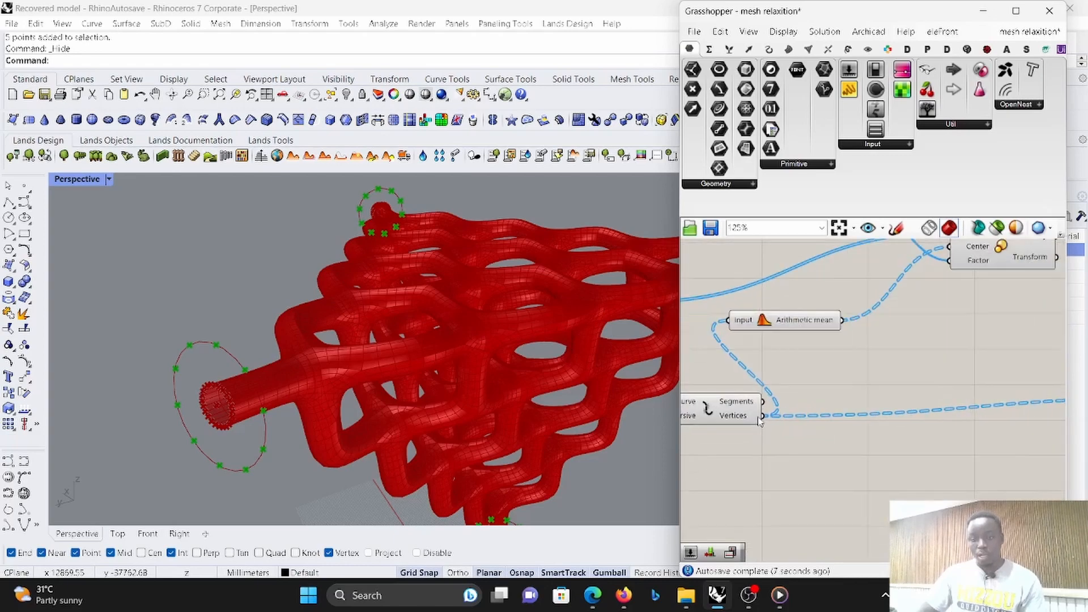
pyautogui.scroll(-2, 777, 415)
pyautogui.scroll(-3, 974, 370)
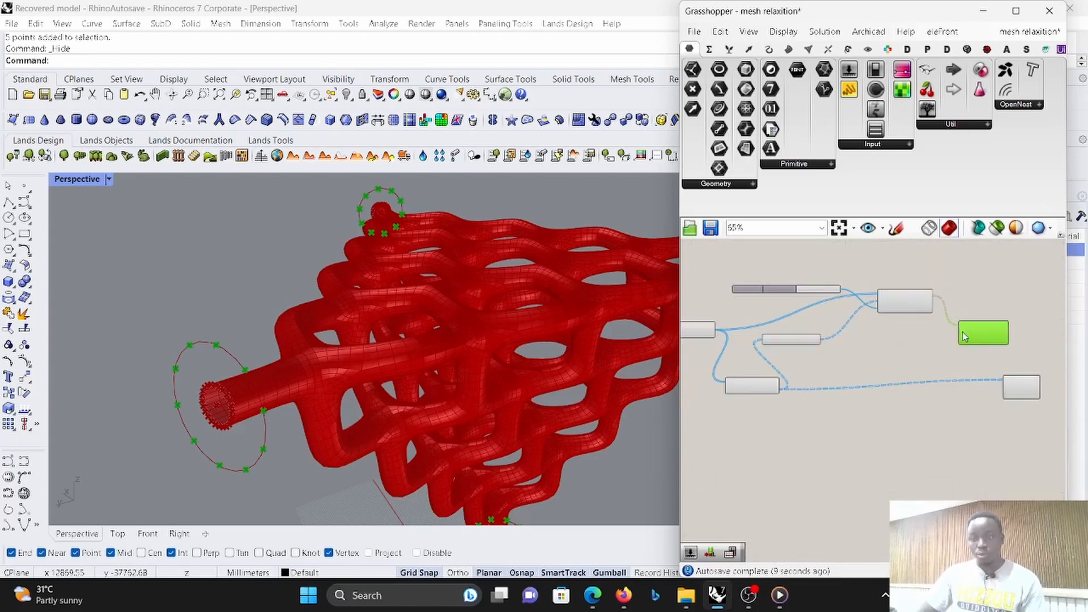
pyautogui.scroll(3, 770, 387)
pyautogui.scroll(-4, 817, 386)
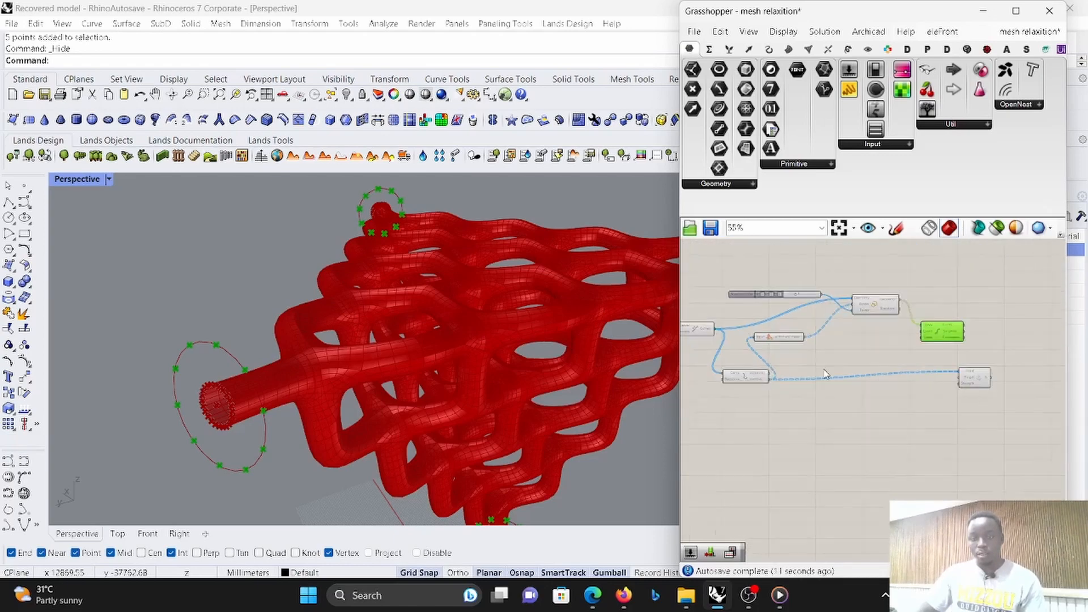
pyautogui.scroll(2, 825, 371)
pyautogui.doubleClick(825, 374)
pyautogui.write('list')
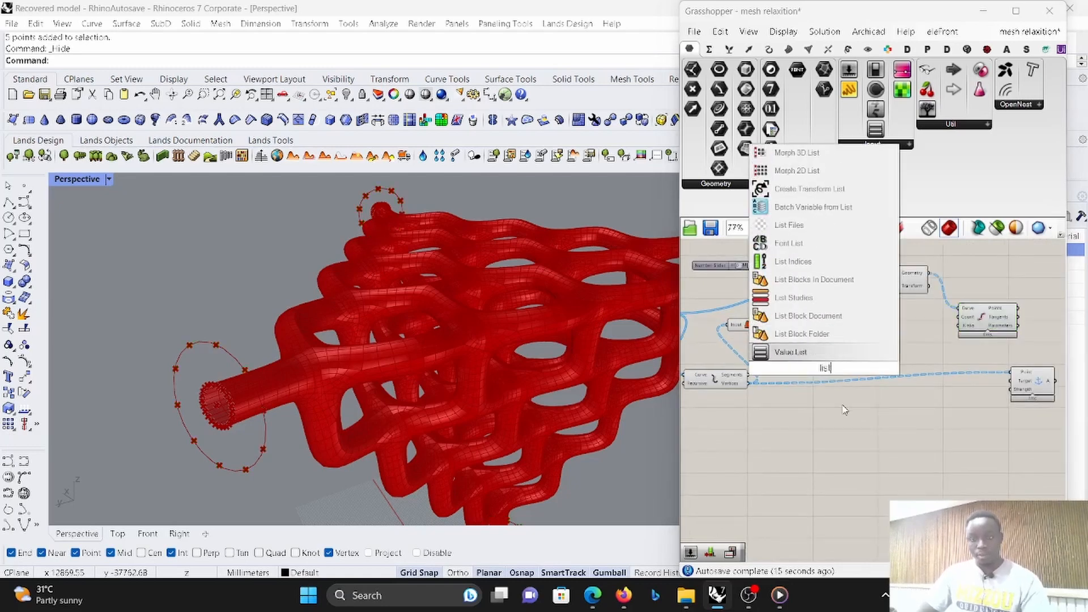
pyautogui.click(845, 411)
pyautogui.scroll(2, 819, 370)
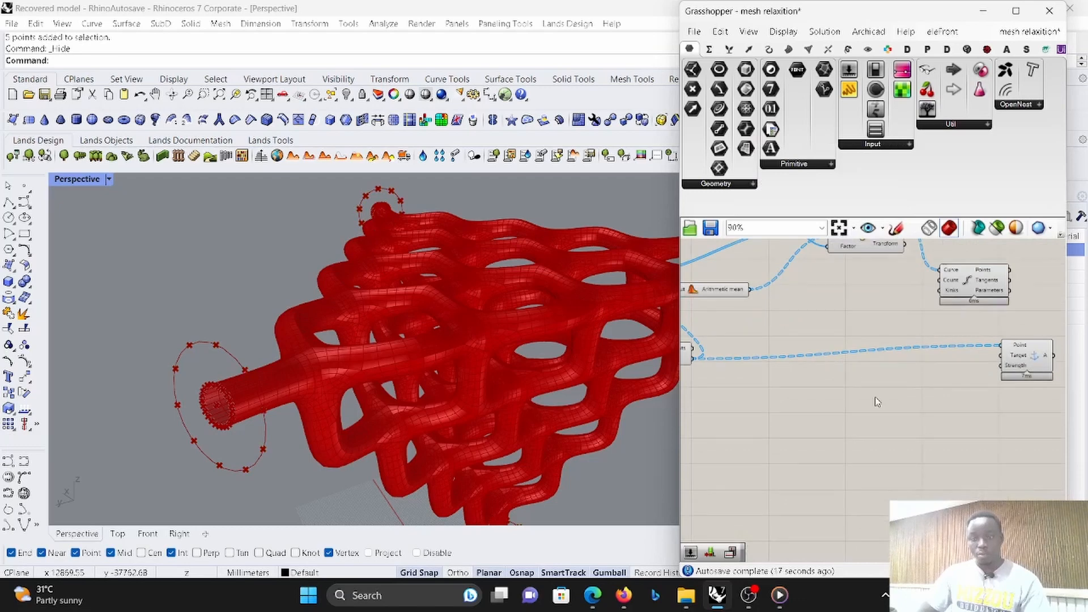
# - Add a Pull Point component, connecting Explode's Vertices output to its Point input and Scale's Geometry output to its Geometry input
pyautogui.doubleClick(875, 378)
pyautogui.write('pr')
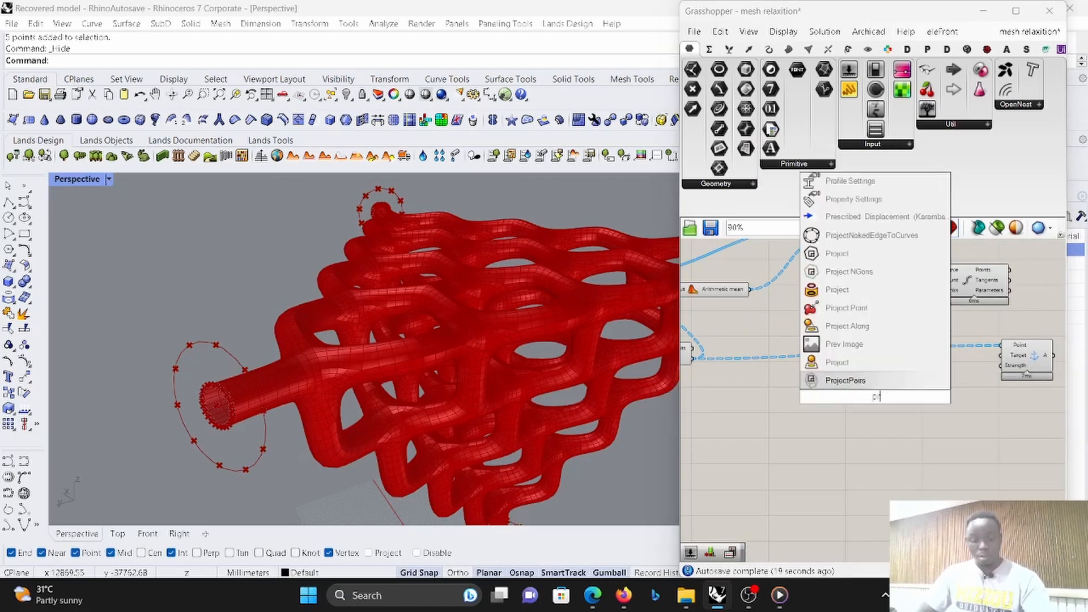
pyautogui.press('BackSpace')
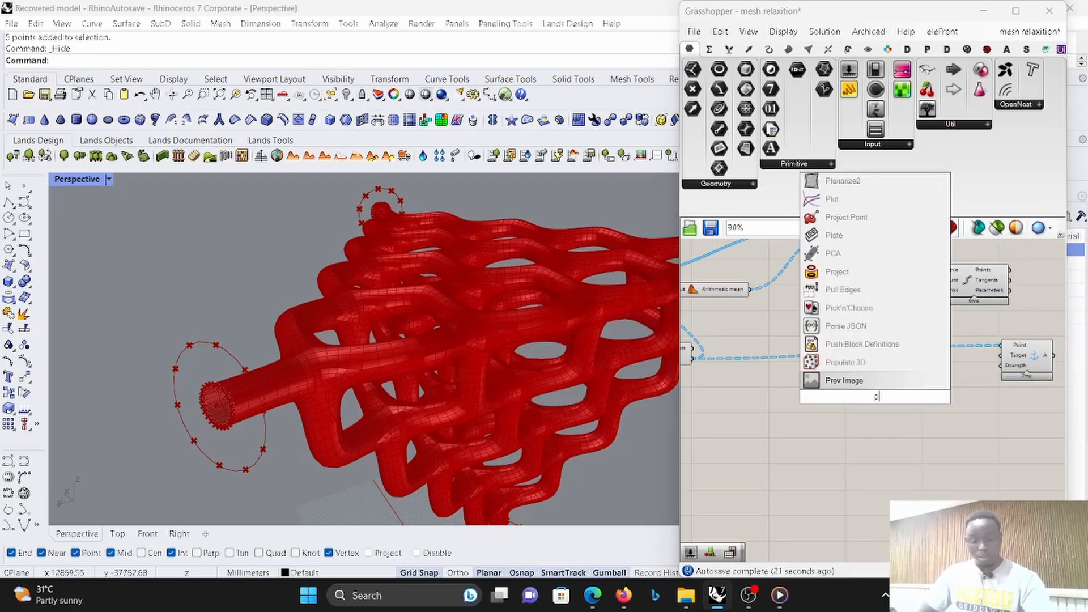
pyautogui.write('ull')
pyautogui.click(839, 376)
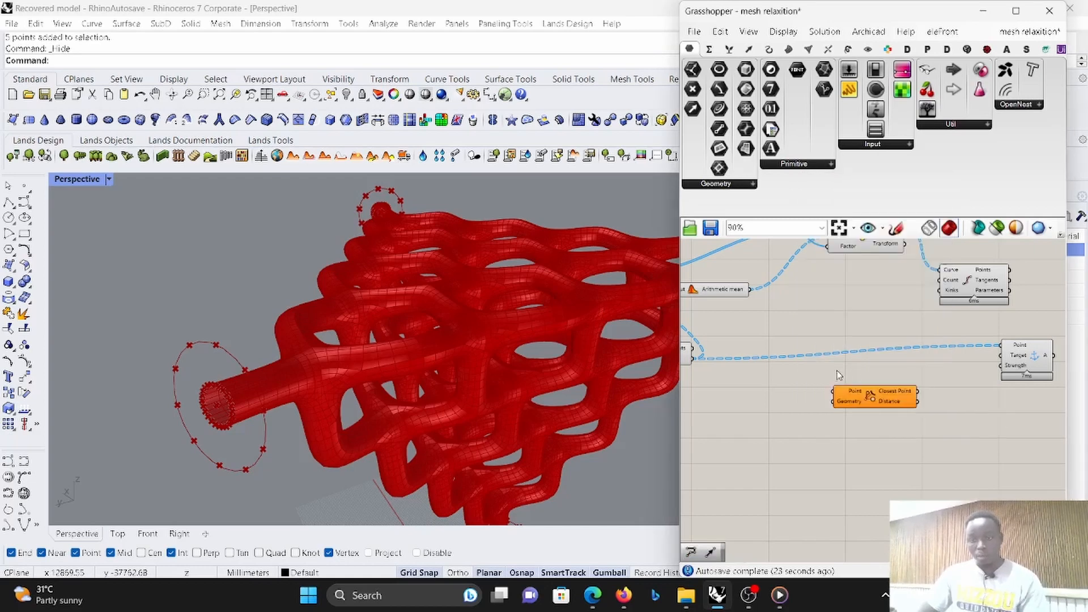
pyautogui.scroll(-4, 873, 374)
pyautogui.scroll(2, 899, 368)
pyautogui.scroll(2, 772, 378)
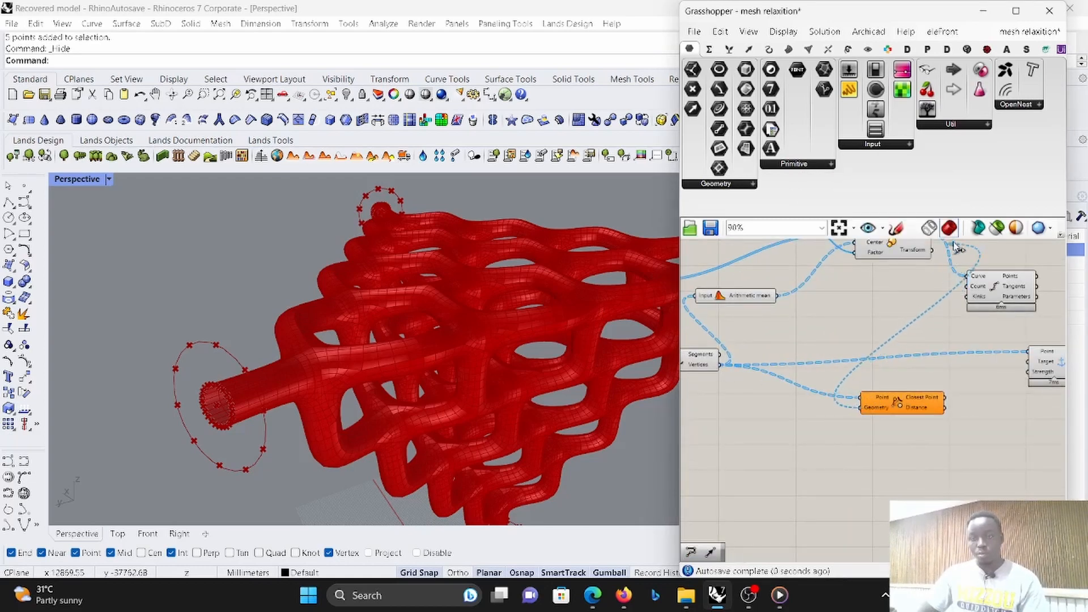
pyautogui.scroll(-3, 864, 351)
pyautogui.scroll(4, 866, 331)
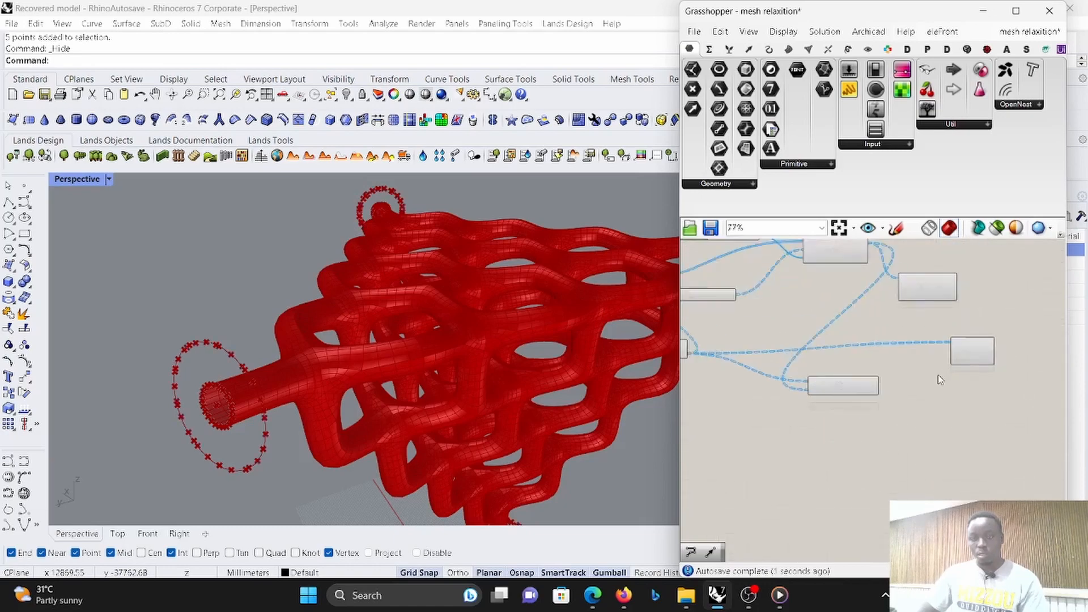
# - Connect Pull Point's Closest Point output to the Anchor goal's Target input
pyautogui.click(846, 366)
pyautogui.scroll(4, 848, 365)
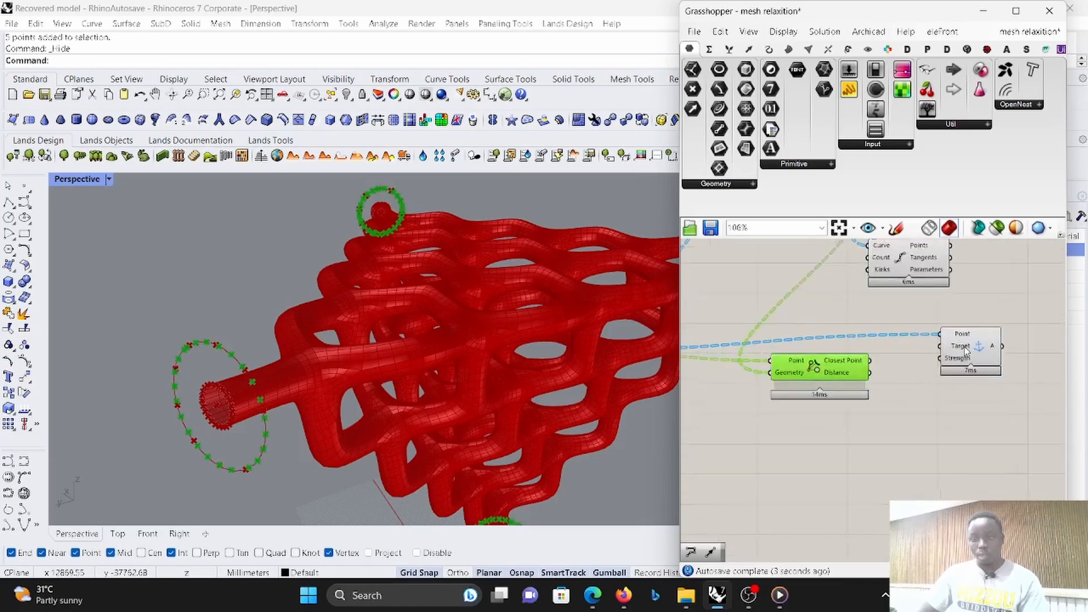
pyautogui.moveTo(852, 364); pyautogui.dragTo(949, 344)
pyautogui.scroll(-5, 856, 343)
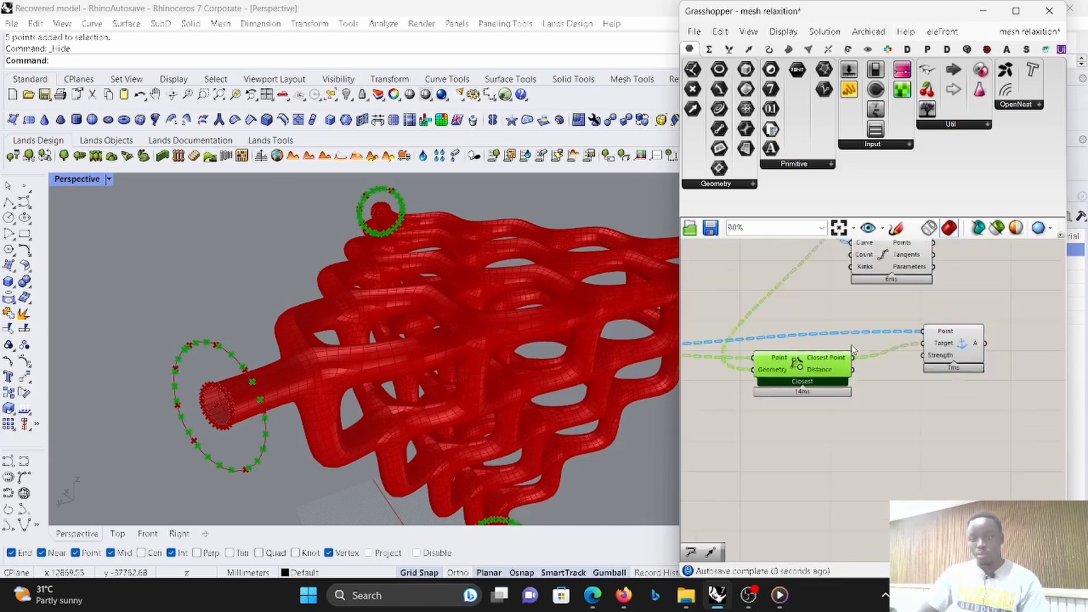
# - Space out the Anchor goal, Pull Point and Divide Curve components on the canvas
pyautogui.scroll(4, 961, 337)
pyautogui.moveTo(864, 360); pyautogui.dragTo(976, 366)
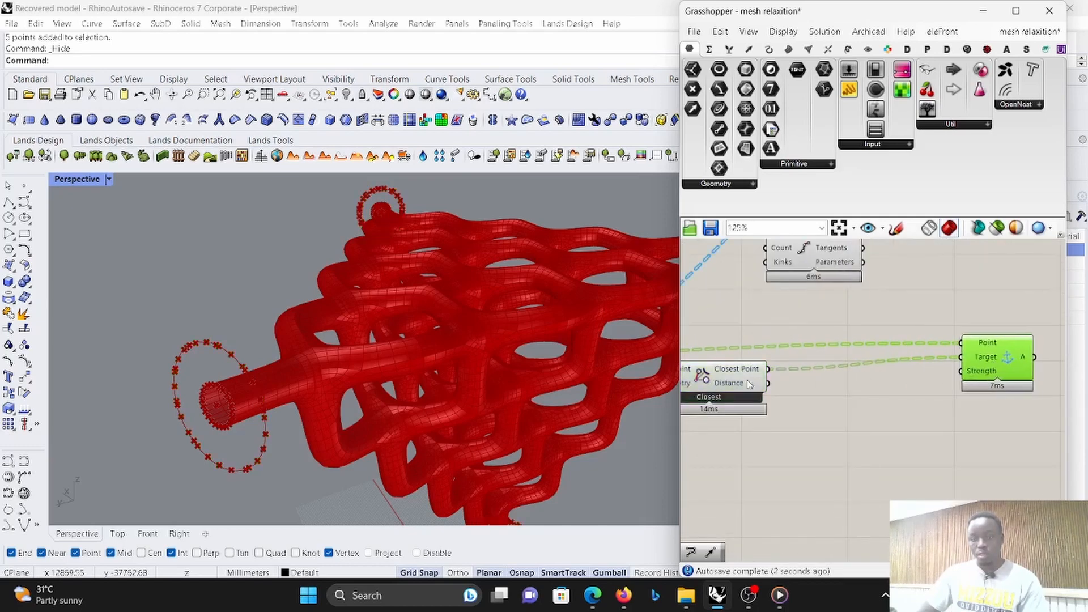
pyautogui.moveTo(749, 384); pyautogui.dragTo(886, 409)
pyautogui.scroll(-3, 907, 388)
pyautogui.moveTo(869, 319); pyautogui.dragTo(871, 345, button='right')
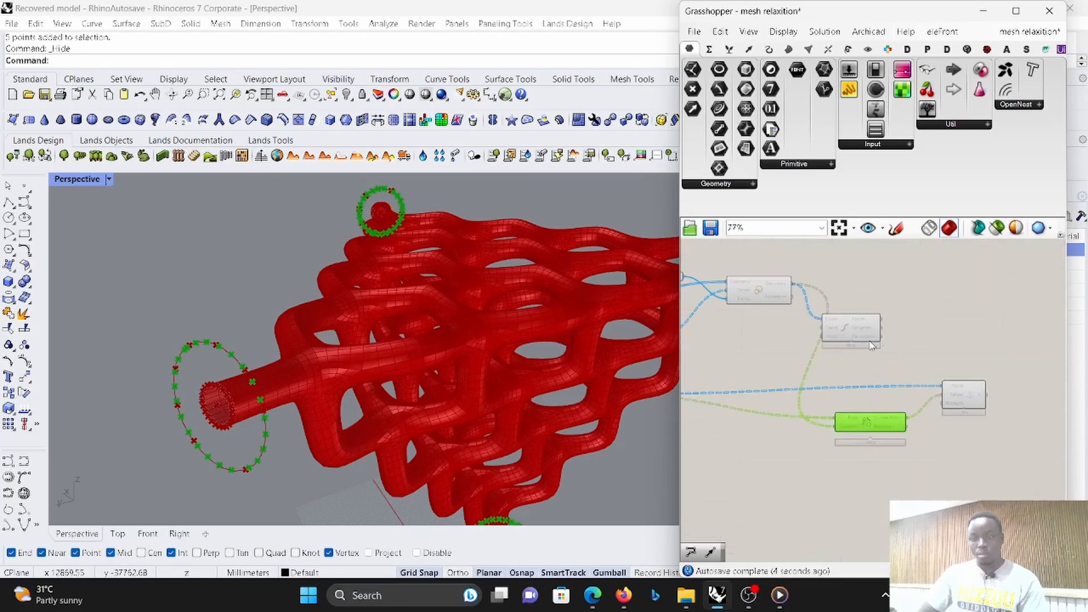
pyautogui.click(871, 346)
pyautogui.scroll(-4, 873, 348)
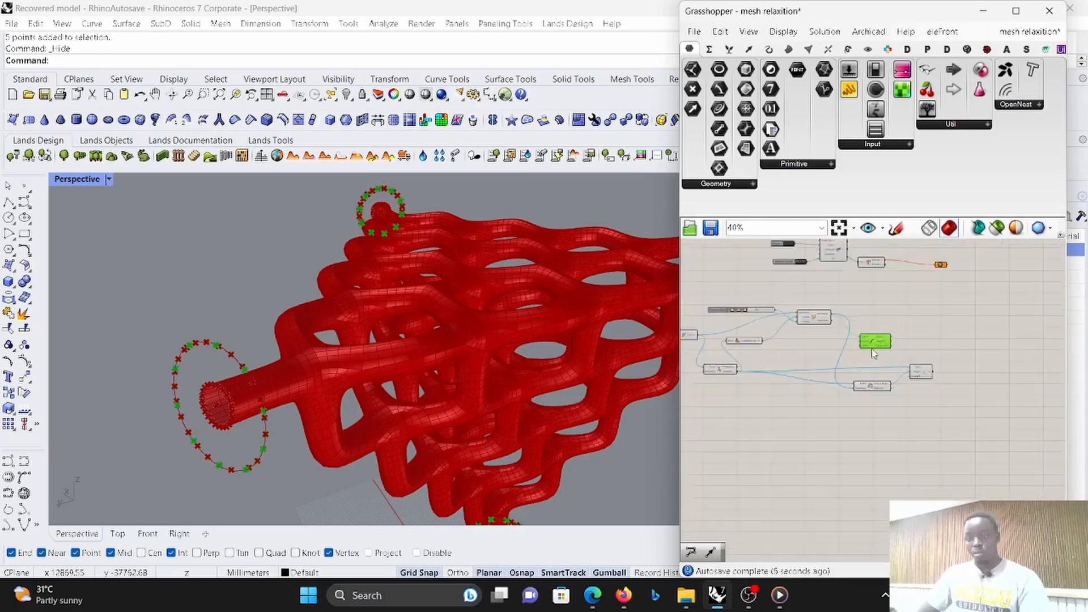
# - Move the solver, together with its input controls and downstream components, farther along the canvas
pyautogui.scroll(-2, 873, 349)
pyautogui.scroll(4, 965, 349)
pyautogui.scroll(-6, 890, 357)
pyautogui.scroll(4, 861, 311)
pyautogui.moveTo(942, 352); pyautogui.dragTo(981, 301)
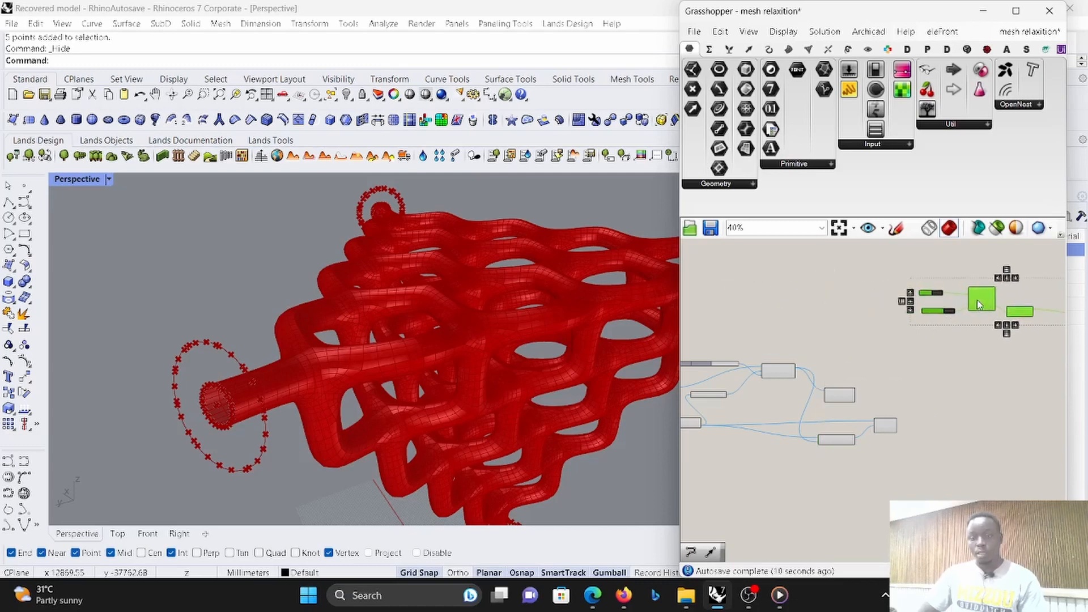
# - Move the EdgeLengths goal and the single-input G component closer to the solver group, above the anchor chain
pyautogui.scroll(-3, 942, 326)
pyautogui.scroll(1, 755, 314)
pyautogui.moveTo(755, 314); pyautogui.dragTo(796, 312, button='right')
pyautogui.moveTo(795, 313); pyautogui.dragTo(921, 326)
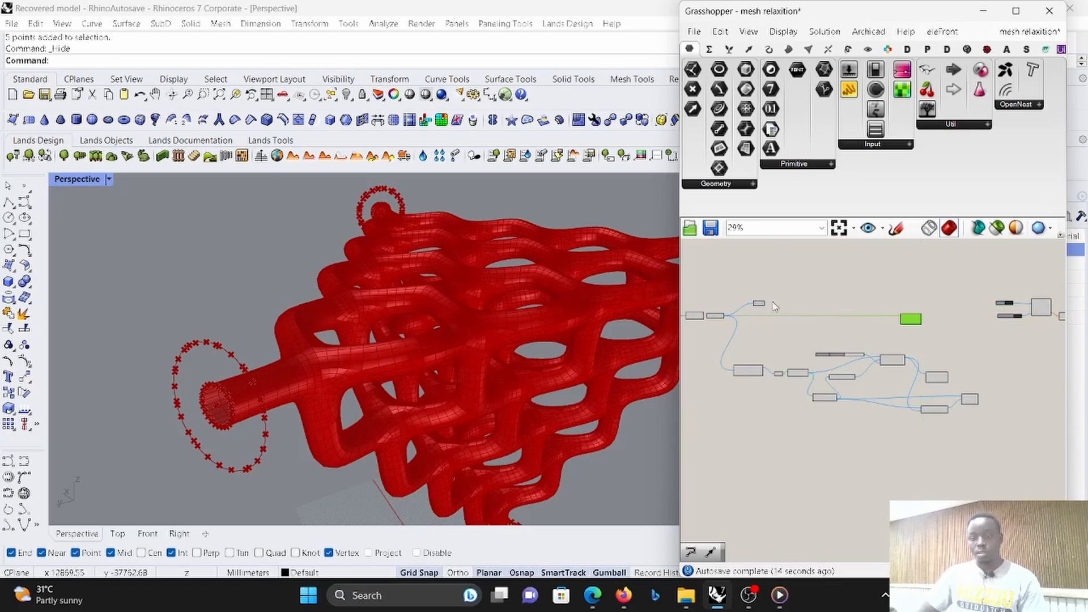
pyautogui.scroll(3, 930, 308)
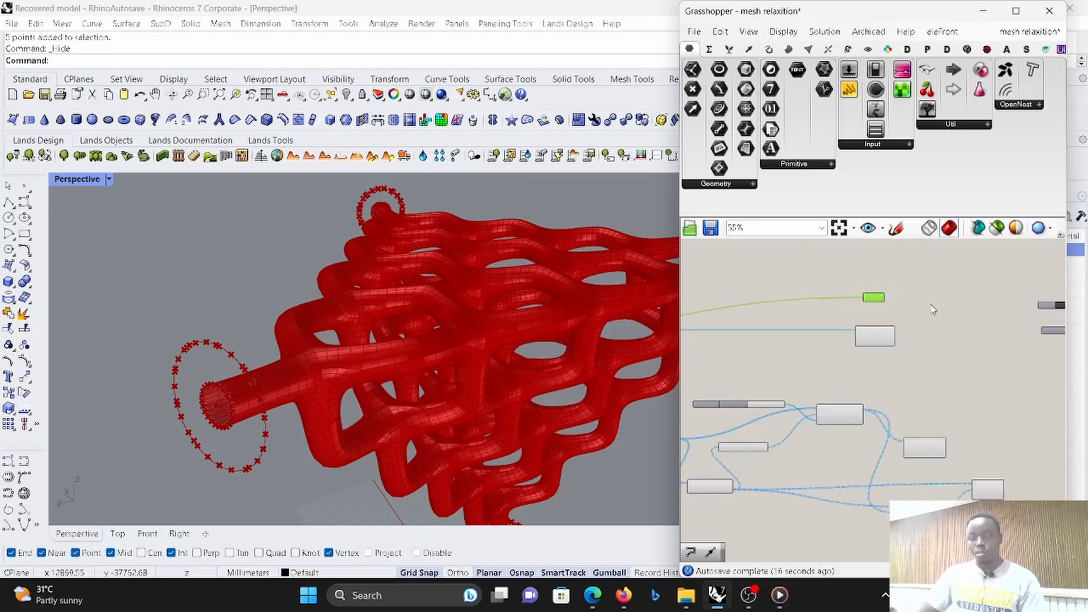
# - Add a Merge component and connect the G output to D1 and the EdgeLengths goal's EL output to D2
pyautogui.doubleClick(949, 363)
pyautogui.write('me')
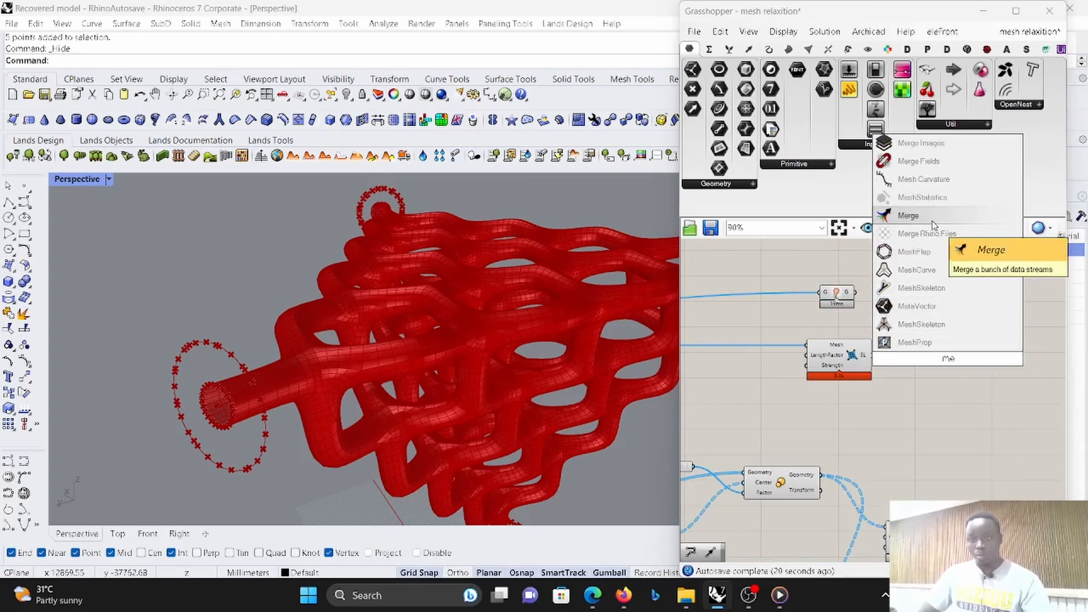
pyautogui.click(915, 248)
pyautogui.scroll(3, 917, 270)
pyautogui.moveTo(841, 314); pyautogui.dragTo(852, 409)
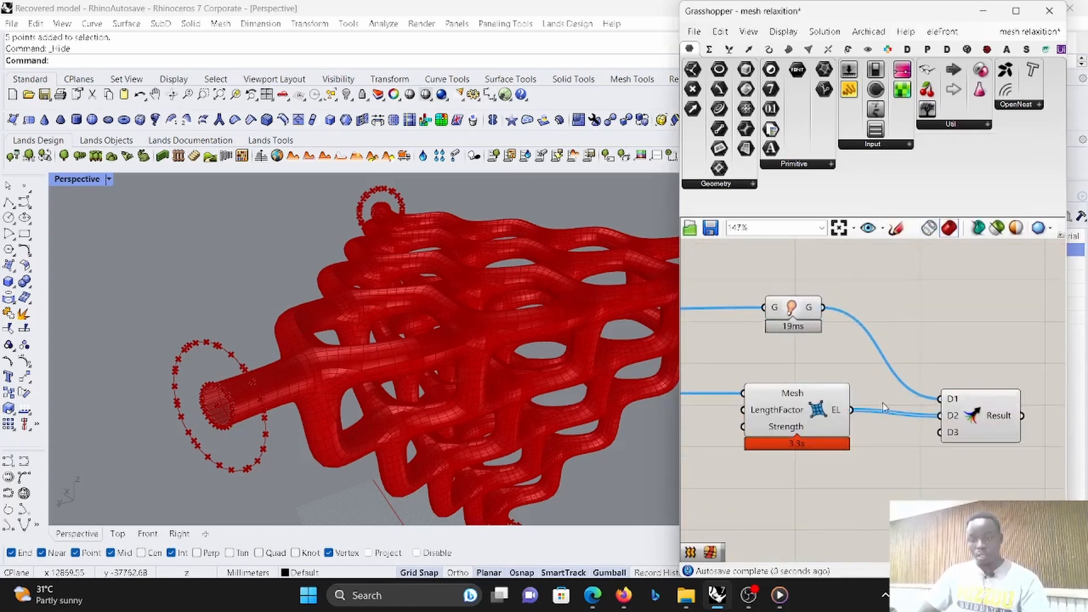
# - Flatten the Merge component's D2 input and add the Anchor goal's A output to it alongside the EdgeLengths goal
pyautogui.rightClick(952, 415)
pyautogui.click(952, 430)
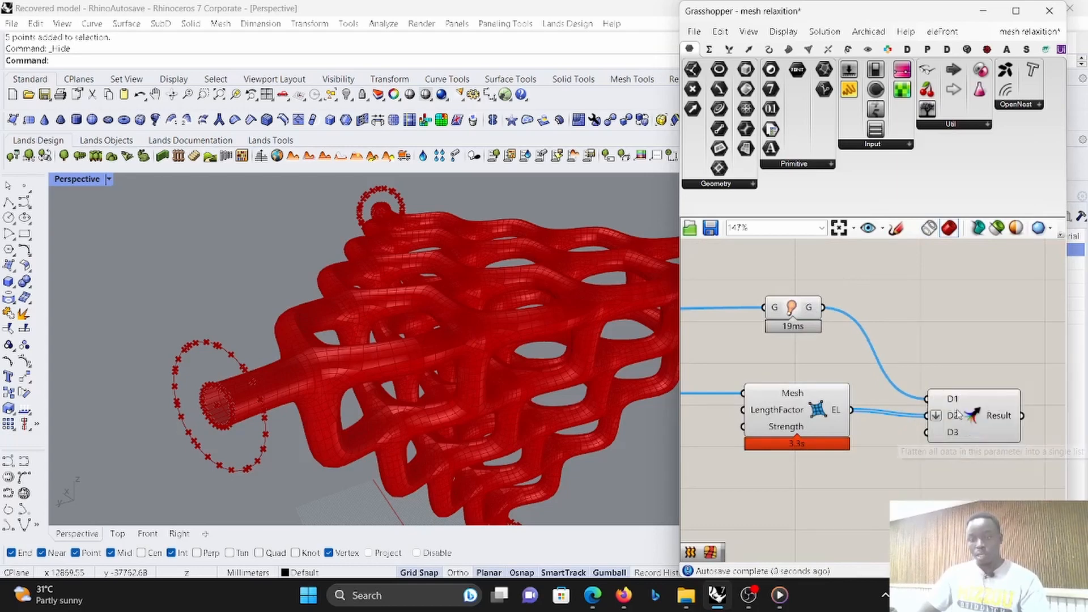
pyautogui.scroll(-5, 912, 360)
pyautogui.scroll(2, 933, 394)
pyautogui.scroll(4, 887, 363)
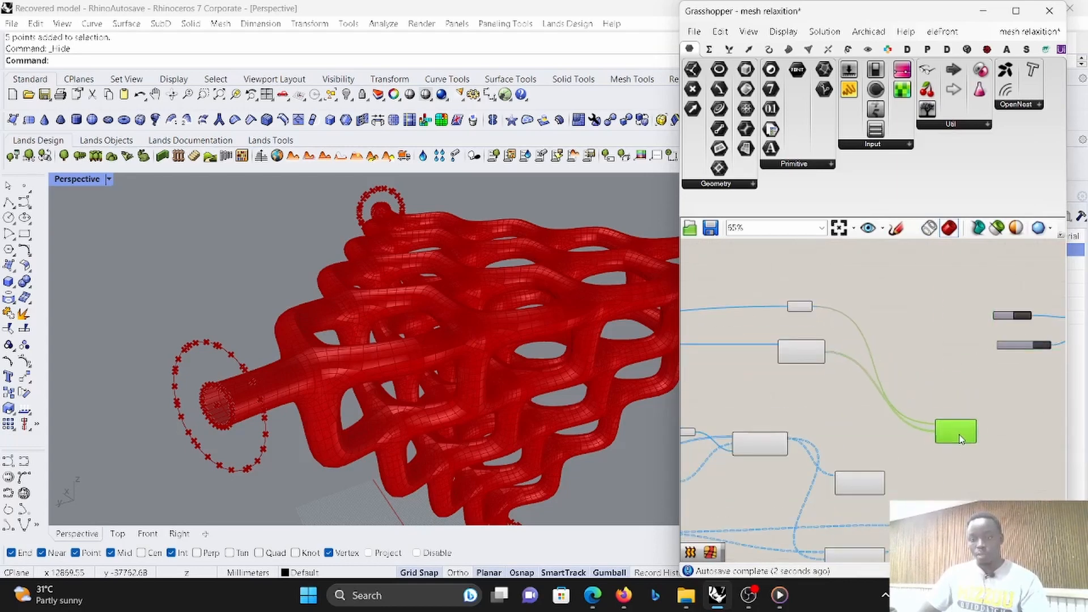
pyautogui.scroll(-4, 935, 354)
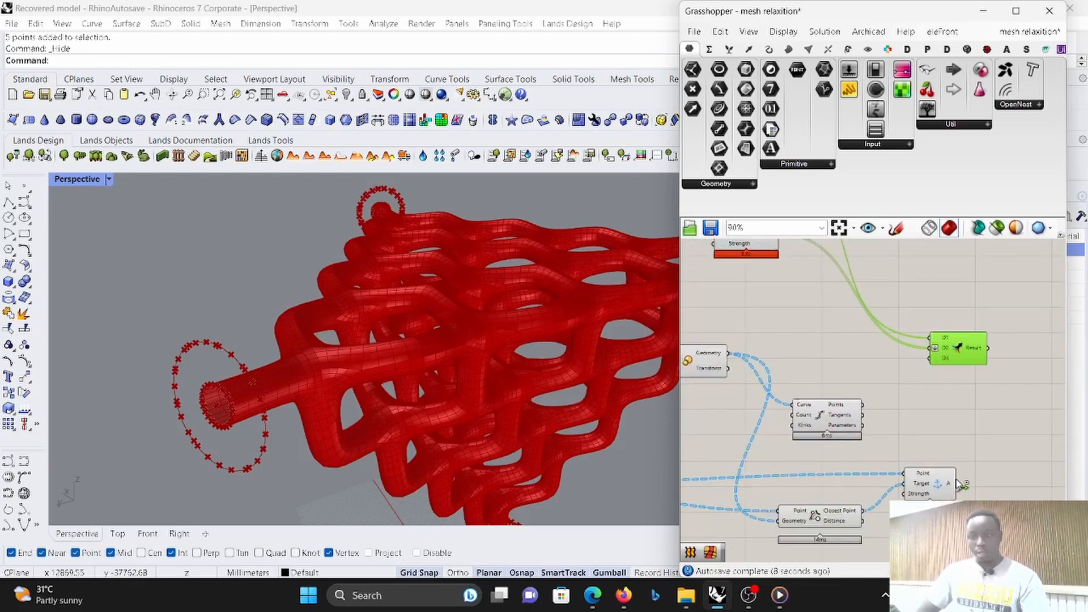
pyautogui.moveTo(956, 467); pyautogui.dragTo(925, 352)
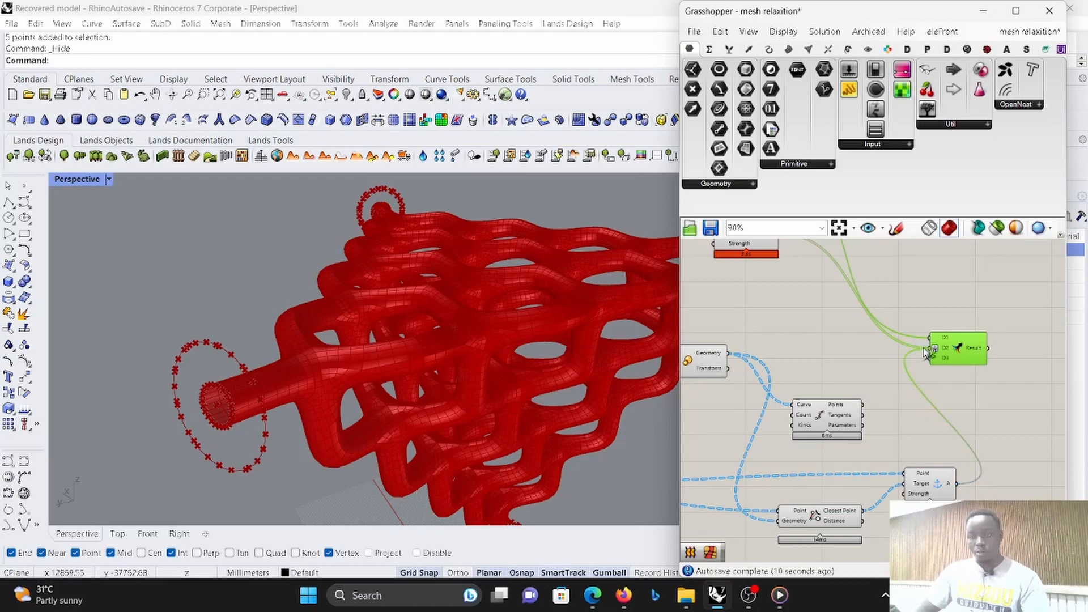
# - Connect the Merge component's Result output to the solver's GoalObjects input and adjust the solver's place on the canvas
pyautogui.scroll(-4, 890, 363)
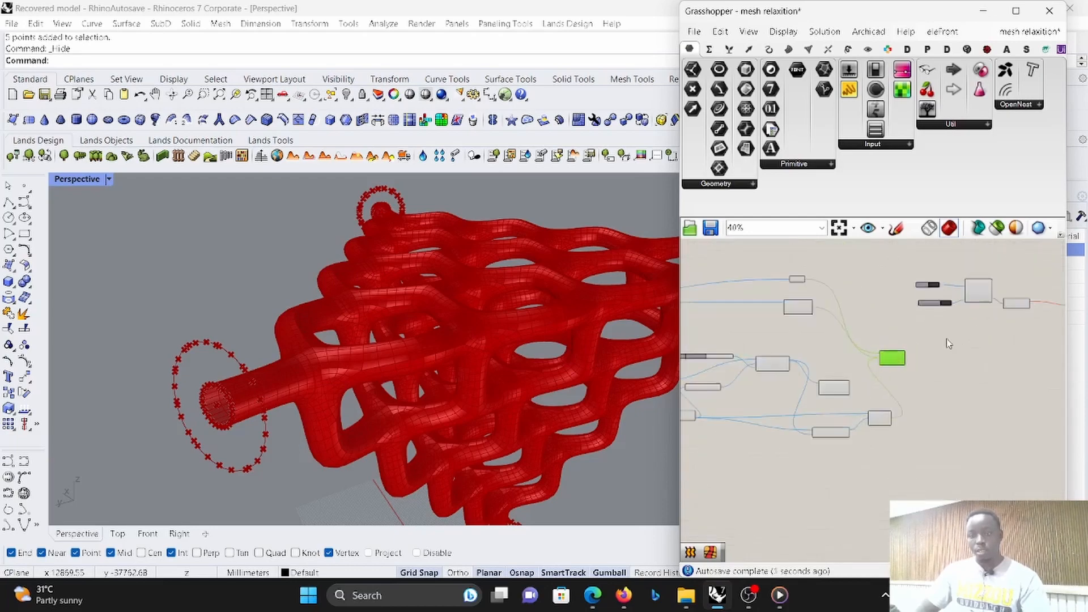
pyautogui.moveTo(828, 402); pyautogui.dragTo(842, 365)
pyautogui.scroll(3, 961, 311)
pyautogui.moveTo(911, 301); pyautogui.dragTo(903, 299)
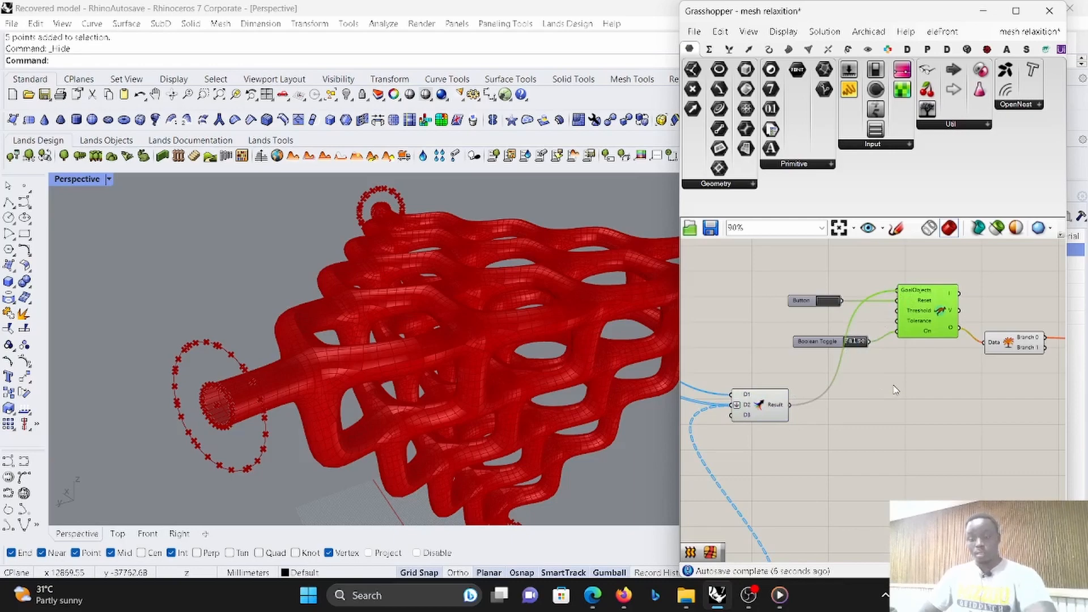
pyautogui.scroll(-6, 949, 403)
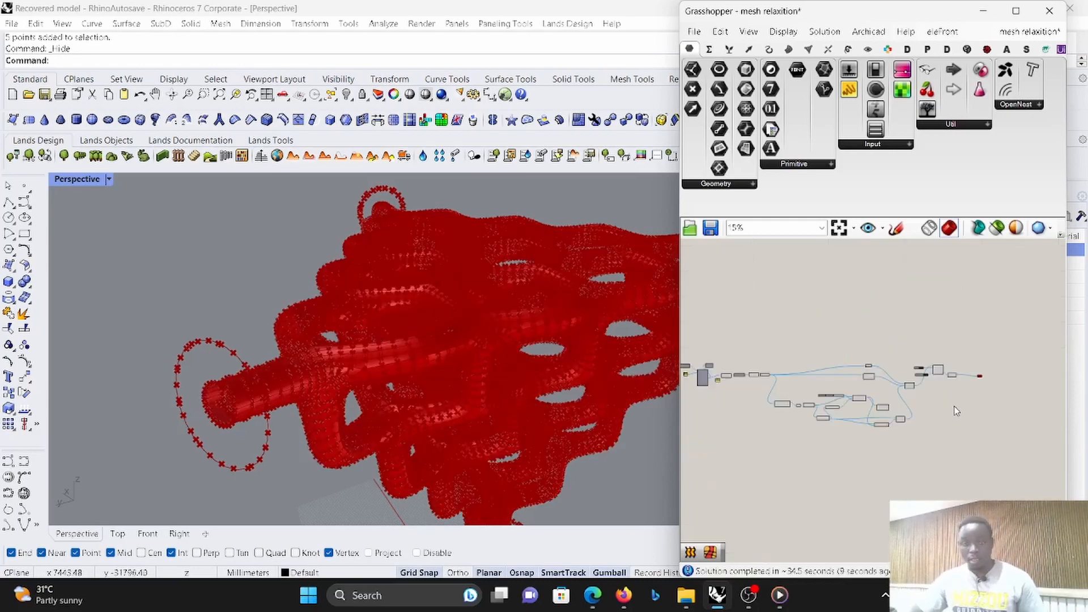
# - Disable the goal, anchor, Merge and solver components downstream of the mesh chain
pyautogui.scroll(2, 914, 416)
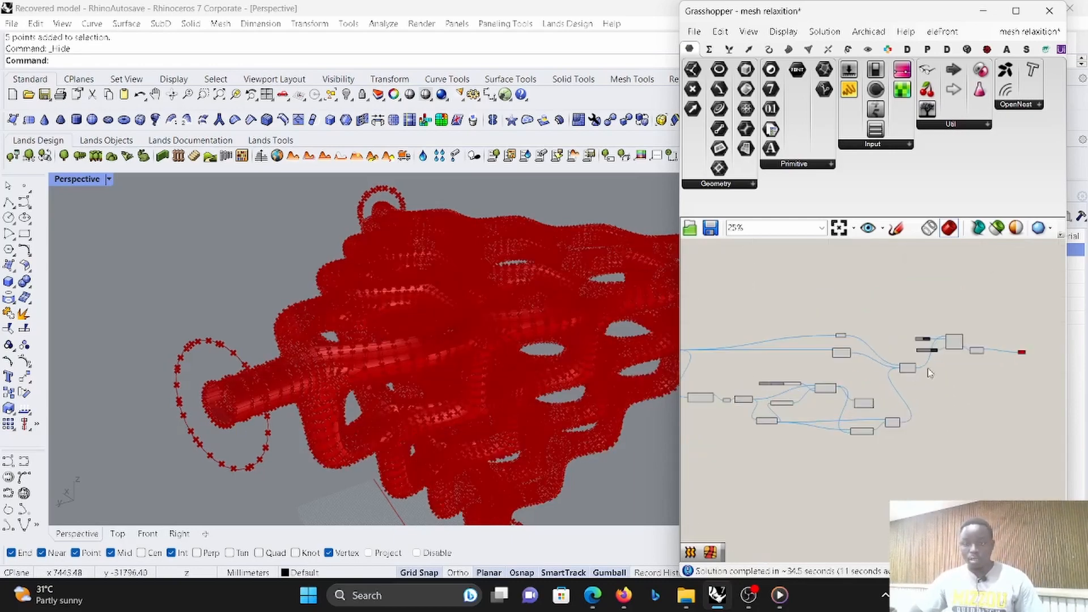
pyautogui.scroll(-2, 903, 373)
pyautogui.moveTo(955, 427); pyautogui.dragTo(786, 320)
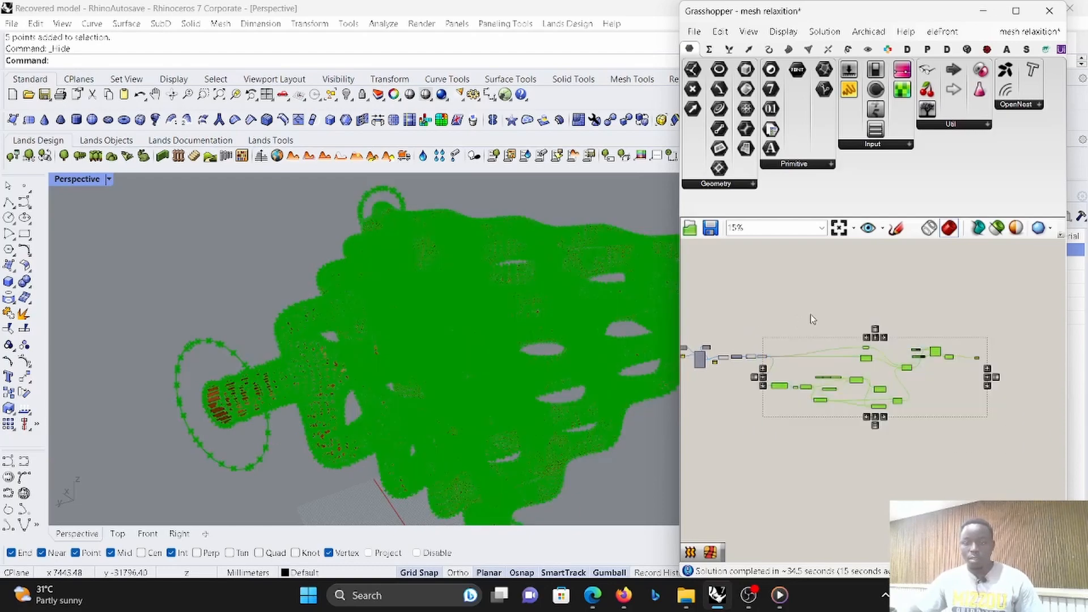
pyautogui.rightClick(817, 315)
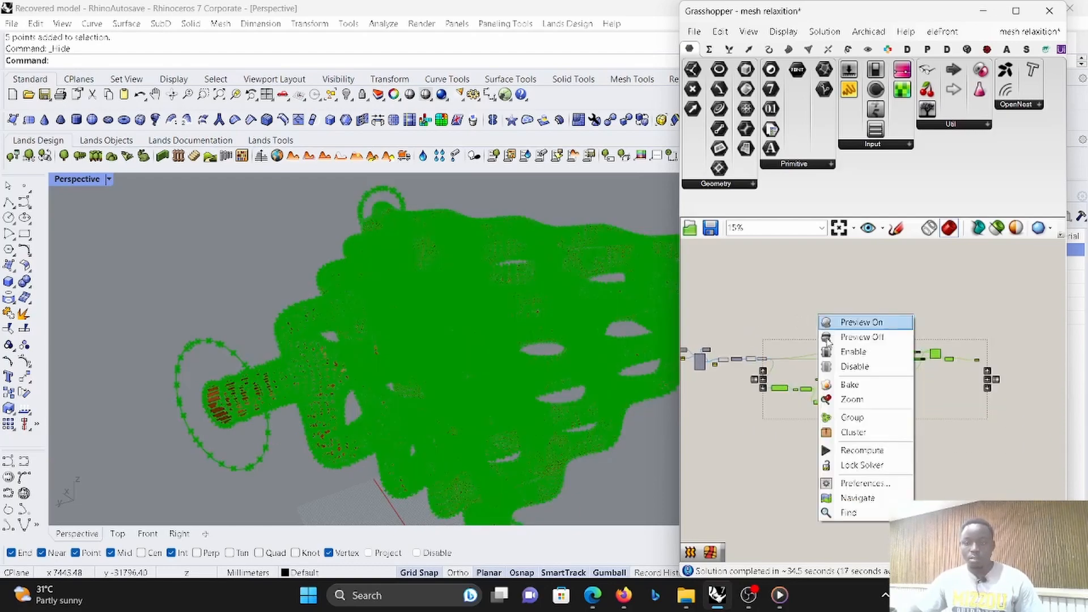
pyautogui.click(833, 367)
pyautogui.scroll(2, 786, 354)
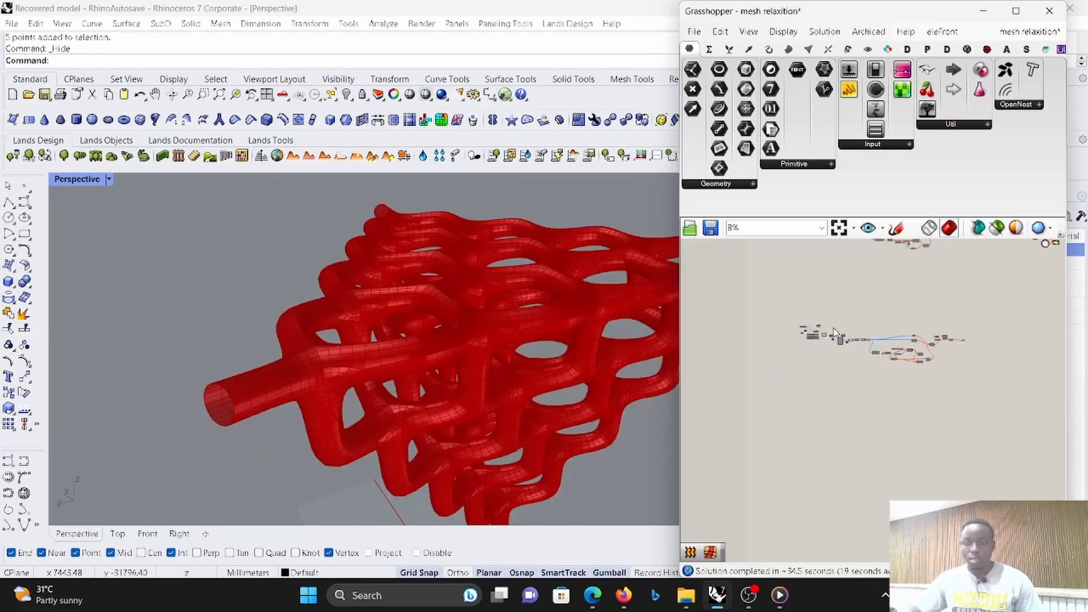
# - Reduce the length slider of the branching C# script to 671
pyautogui.scroll(4, 785, 354)
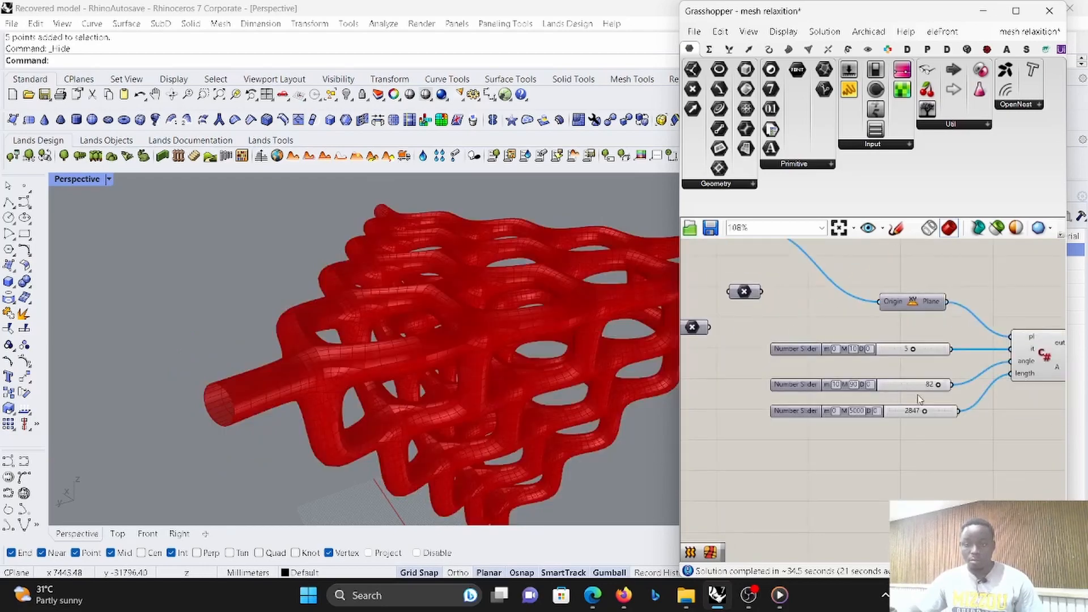
pyautogui.scroll(2, 919, 400)
pyautogui.moveTo(916, 414); pyautogui.dragTo(889, 413)
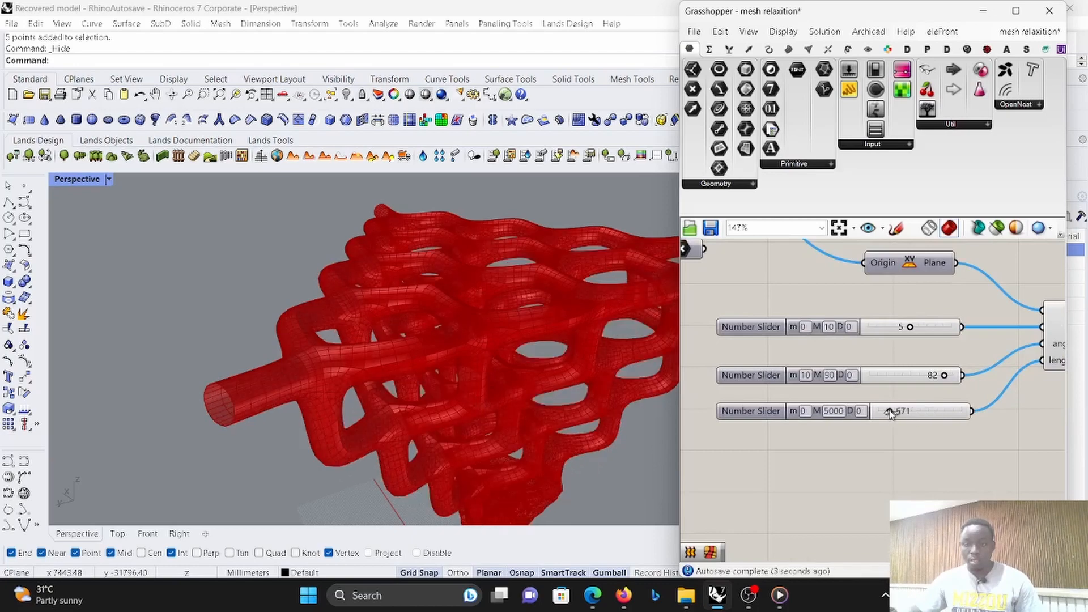
# - Turn off the preview of the two components that follow the Data Dam in the mesh chain
pyautogui.scroll(-5, 887, 415)
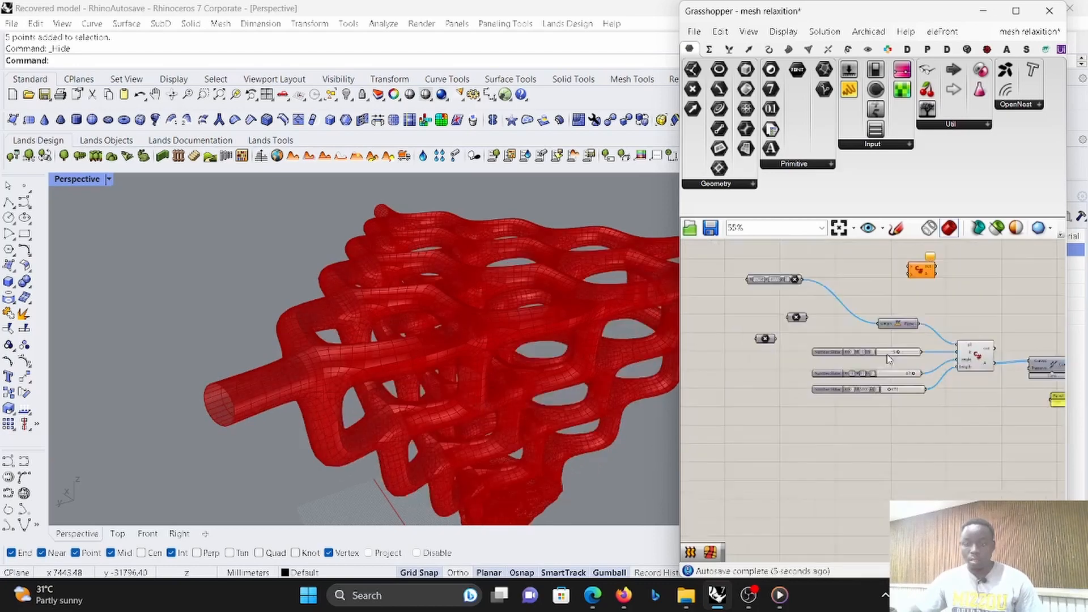
pyautogui.scroll(5, 918, 372)
pyautogui.scroll(-3, 918, 372)
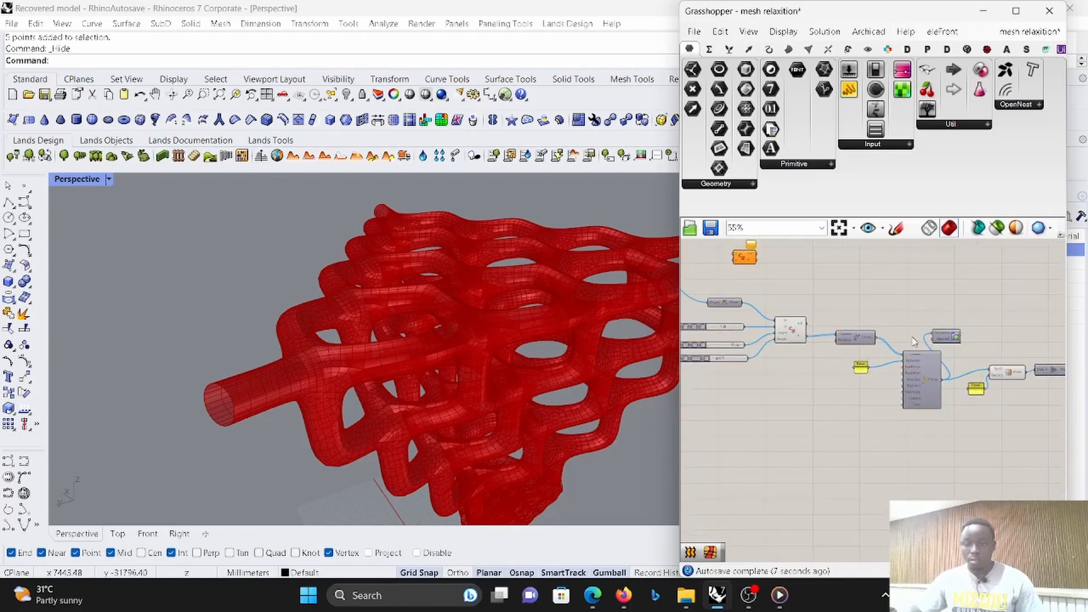
pyautogui.scroll(2, 980, 378)
pyautogui.click(980, 378)
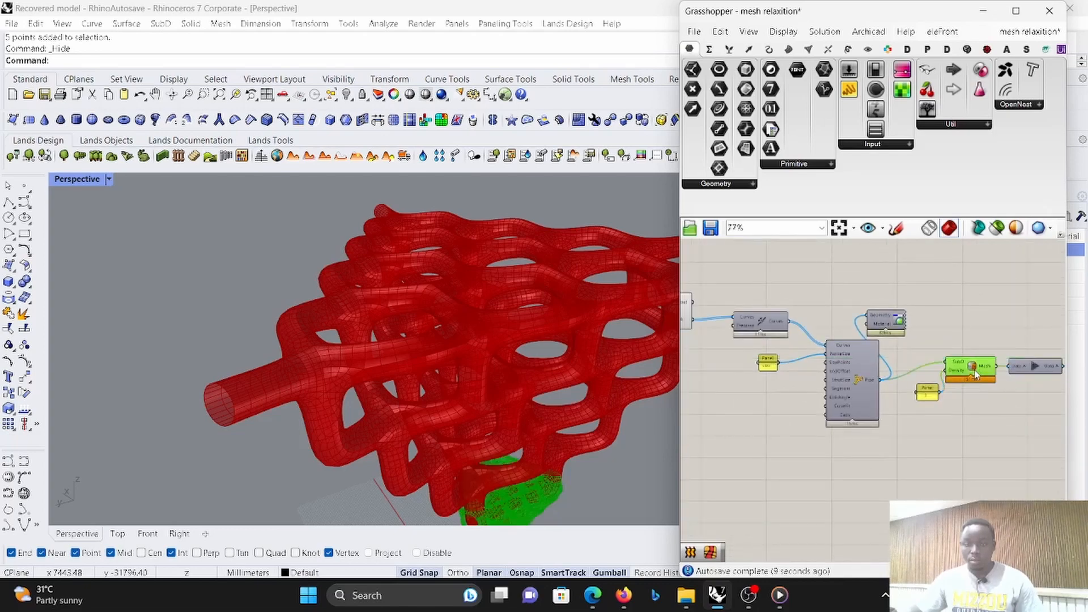
pyautogui.scroll(-5, 880, 338)
pyautogui.scroll(-3, 879, 339)
pyautogui.scroll(4, 973, 354)
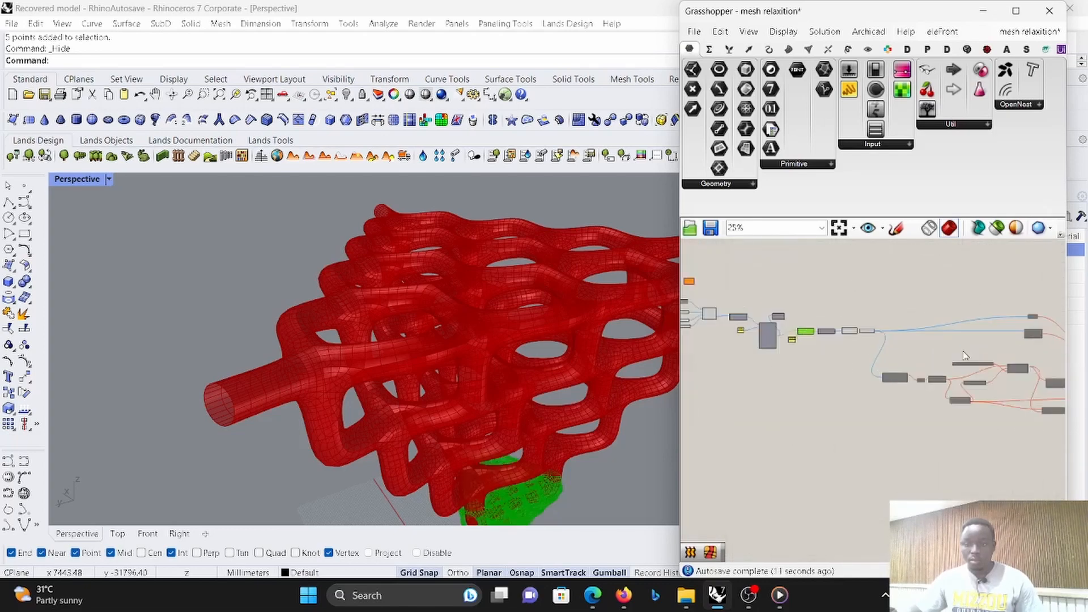
pyautogui.moveTo(895, 335); pyautogui.dragTo(831, 303)
pyautogui.middleClick(847, 286)
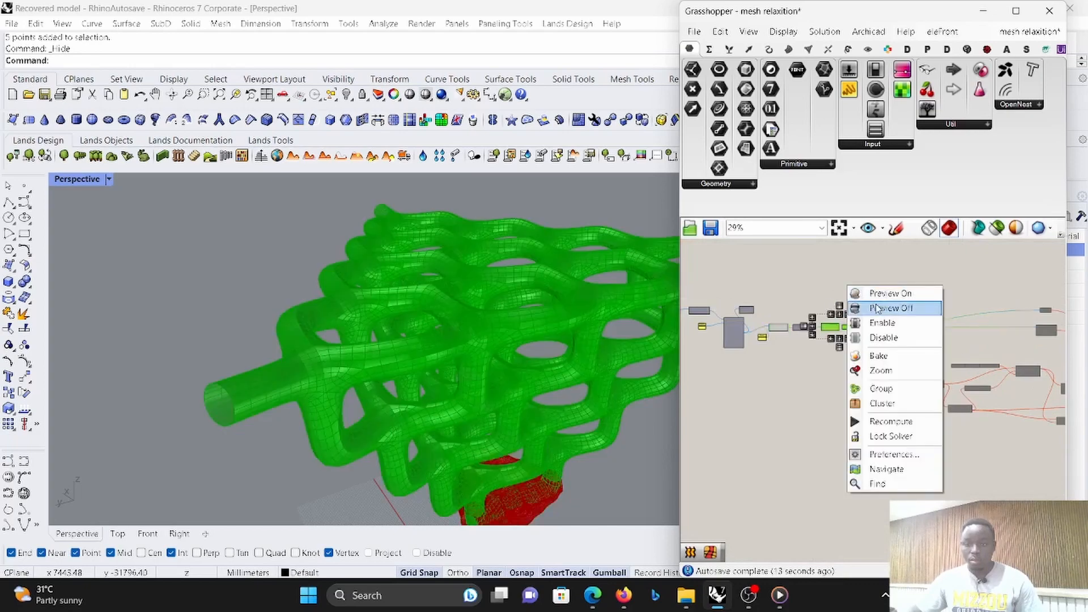
pyautogui.click(880, 308)
# - Examine the shortened branch mesh from several angles in the Perspective viewport
pyautogui.scroll(-2, 527, 456)
pyautogui.scroll(3, 527, 456)
pyautogui.moveTo(527, 456); pyautogui.dragTo(529, 381, button='right')
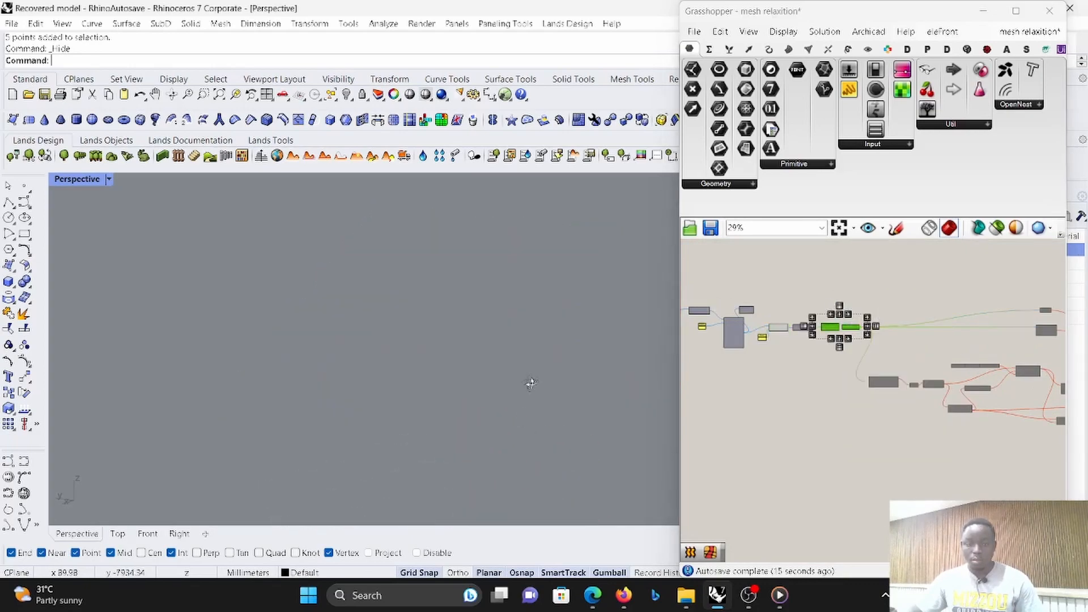
pyautogui.scroll(-8, 534, 378)
pyautogui.scroll(6, 508, 474)
pyautogui.moveTo(508, 474); pyautogui.dragTo(548, 446, button='right')
pyautogui.scroll(8, 504, 366)
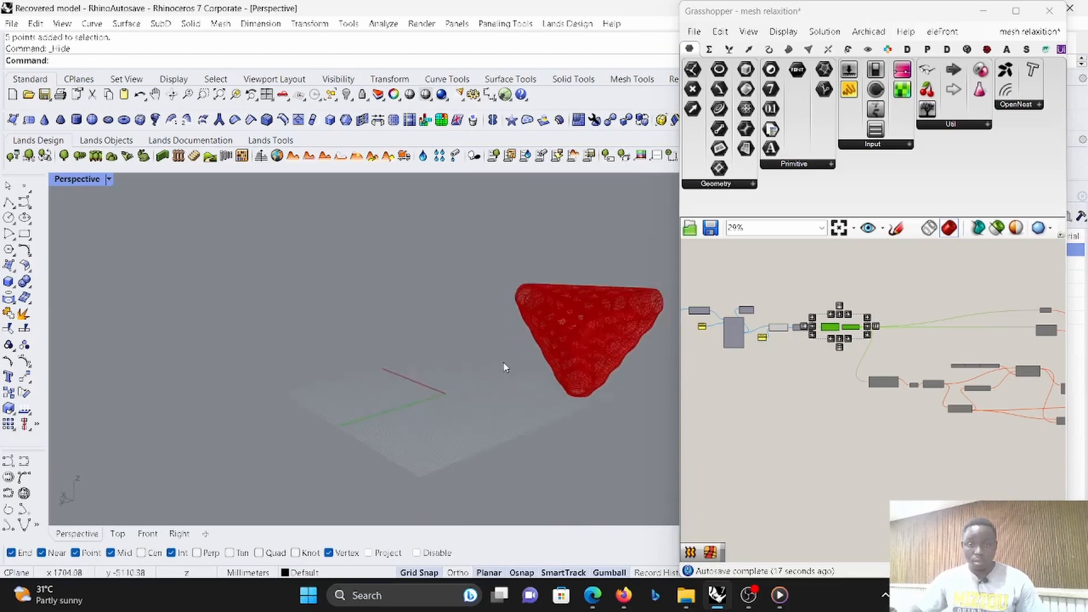
pyautogui.scroll(3, 777, 338)
# - Set the panel feeding the pipe component's NodeSize input to 300
pyautogui.scroll(3, 778, 338)
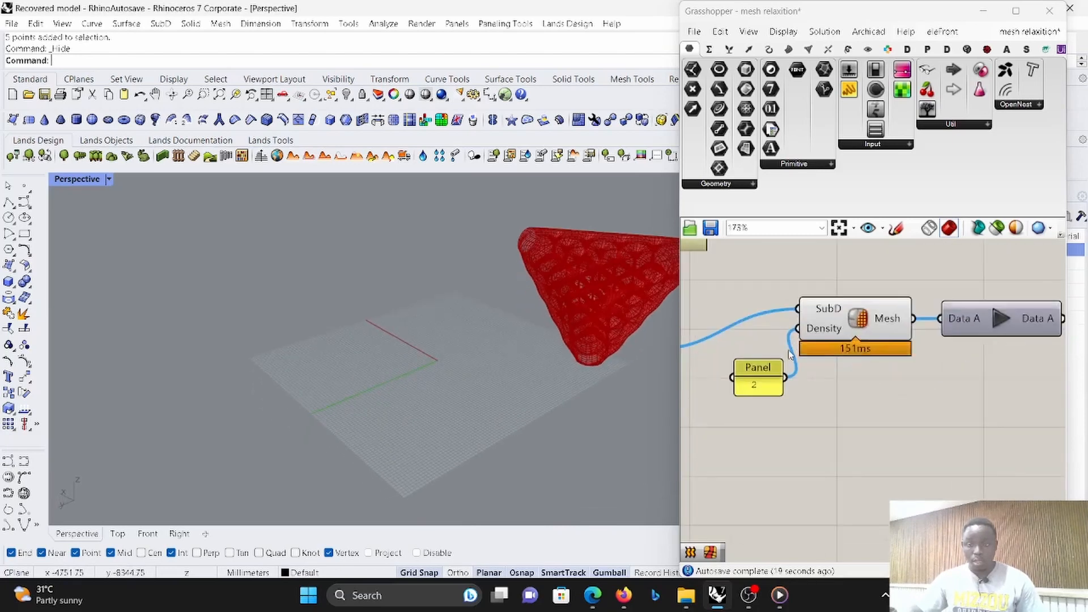
pyautogui.scroll(-3, 776, 338)
pyautogui.scroll(6, 770, 340)
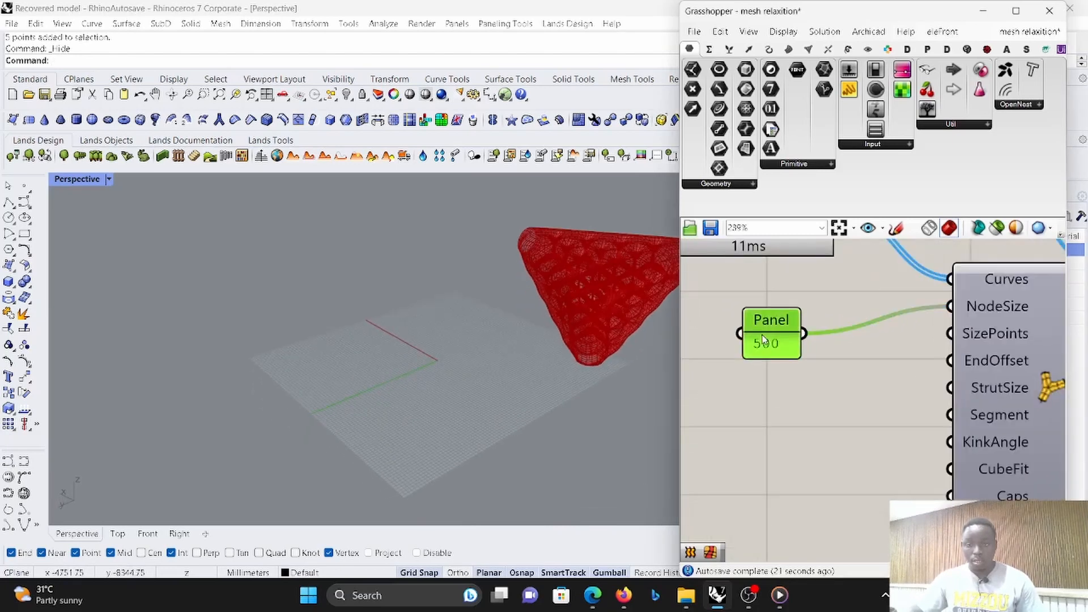
pyautogui.doubleClick(763, 340)
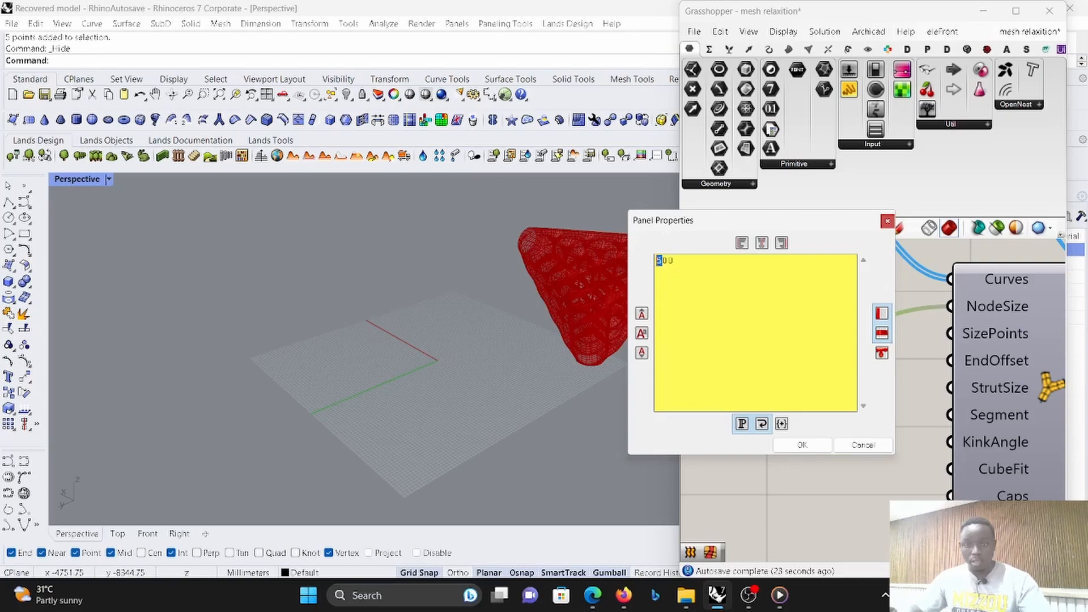
pyautogui.write('3')
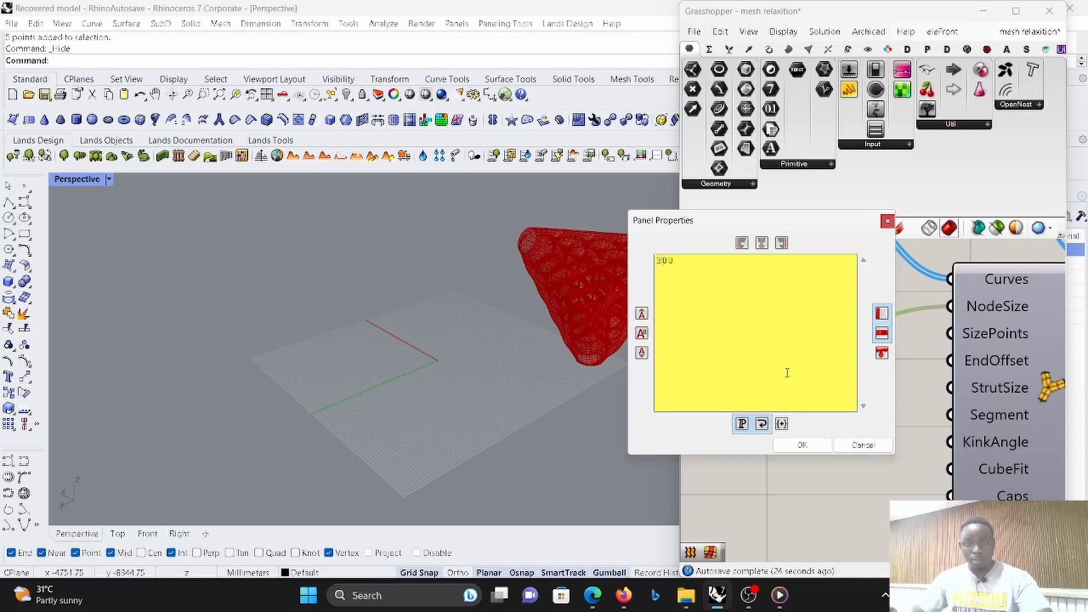
pyautogui.click(802, 445)
# - Raise the branching script's length slider to 1567 and inspect the resulting piped mesh
pyautogui.scroll(5, 589, 263)
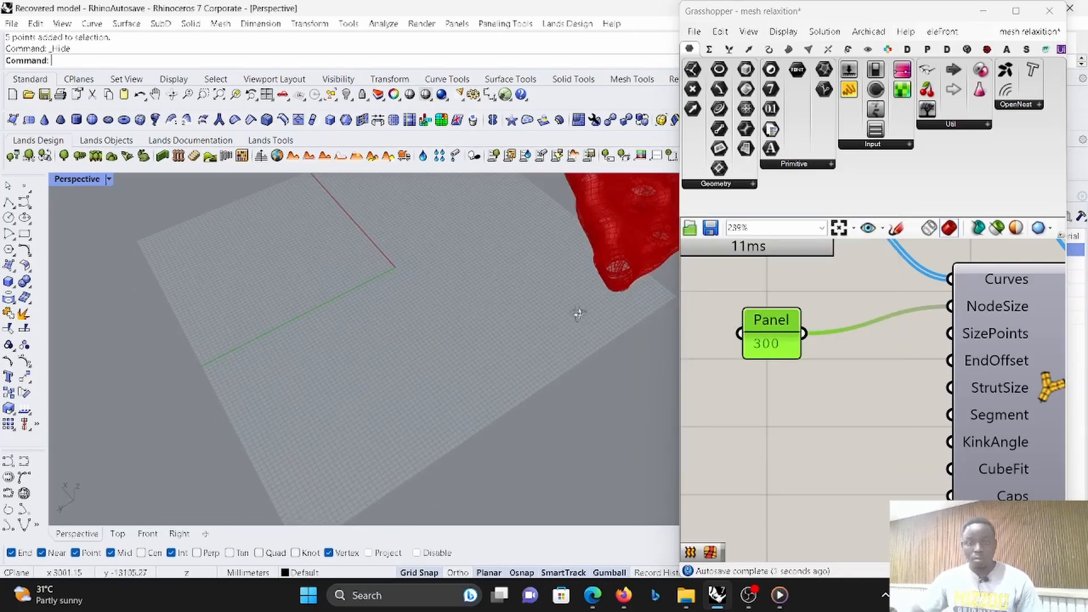
pyautogui.scroll(-8, 936, 365)
pyautogui.scroll(5, 784, 351)
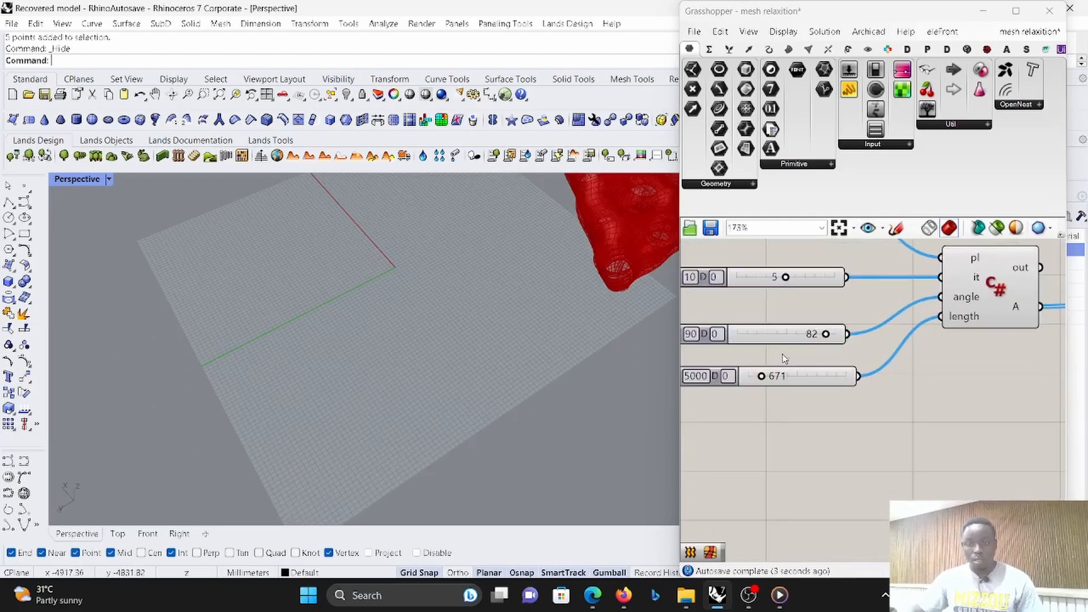
pyautogui.moveTo(761, 376); pyautogui.dragTo(778, 376)
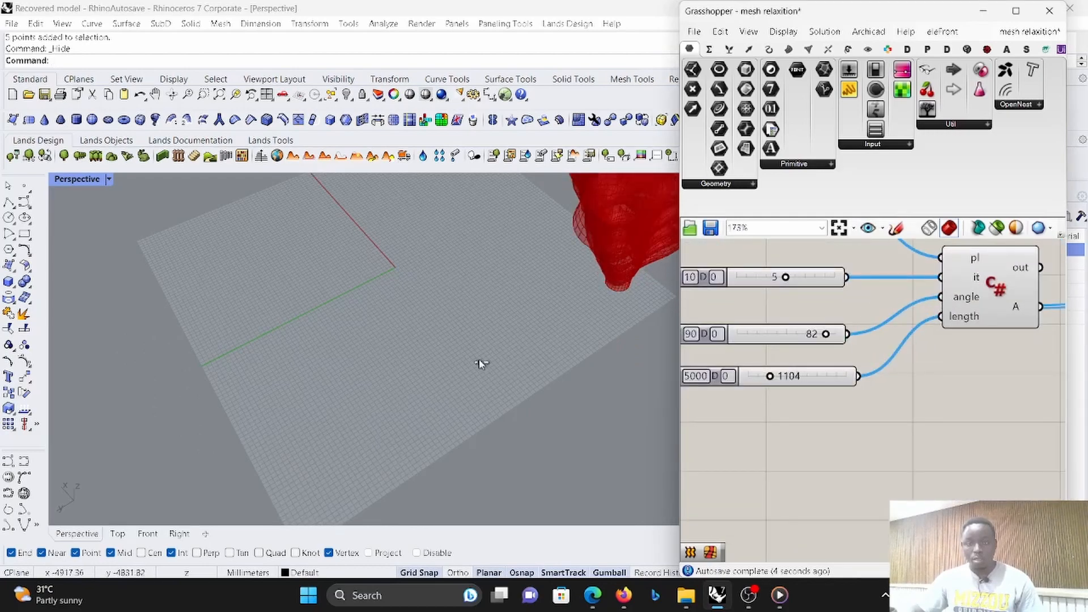
pyautogui.scroll(-2, 489, 365)
pyautogui.moveTo(488, 365); pyautogui.dragTo(533, 245, button='right')
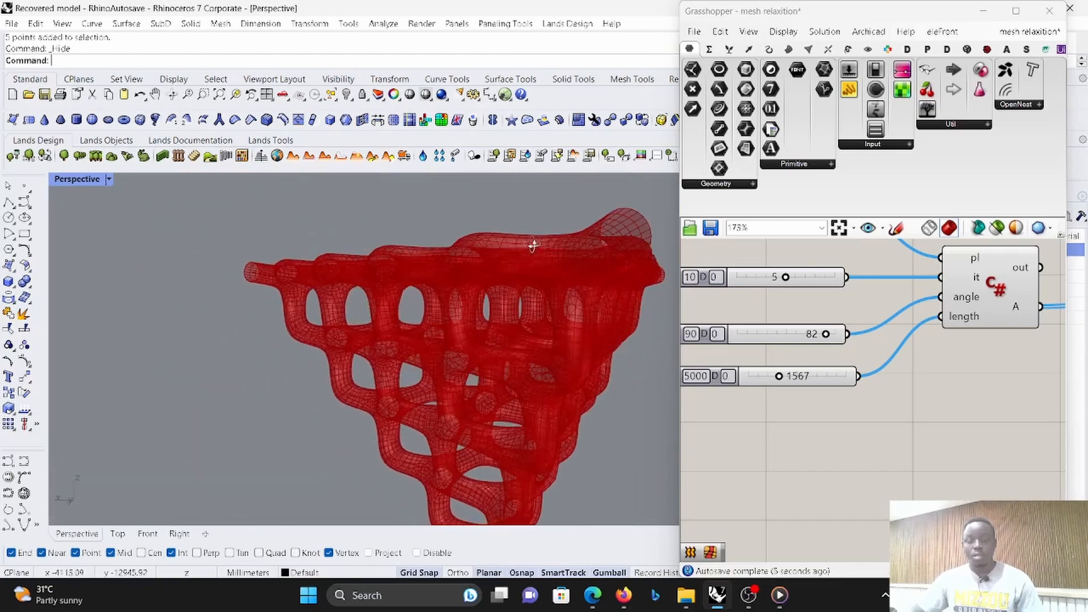
# - Set the panel feeding the SubD mesh component's Density input to 1
pyautogui.scroll(-9, 787, 307)
pyautogui.scroll(3, 1020, 311)
pyautogui.scroll(7, 816, 348)
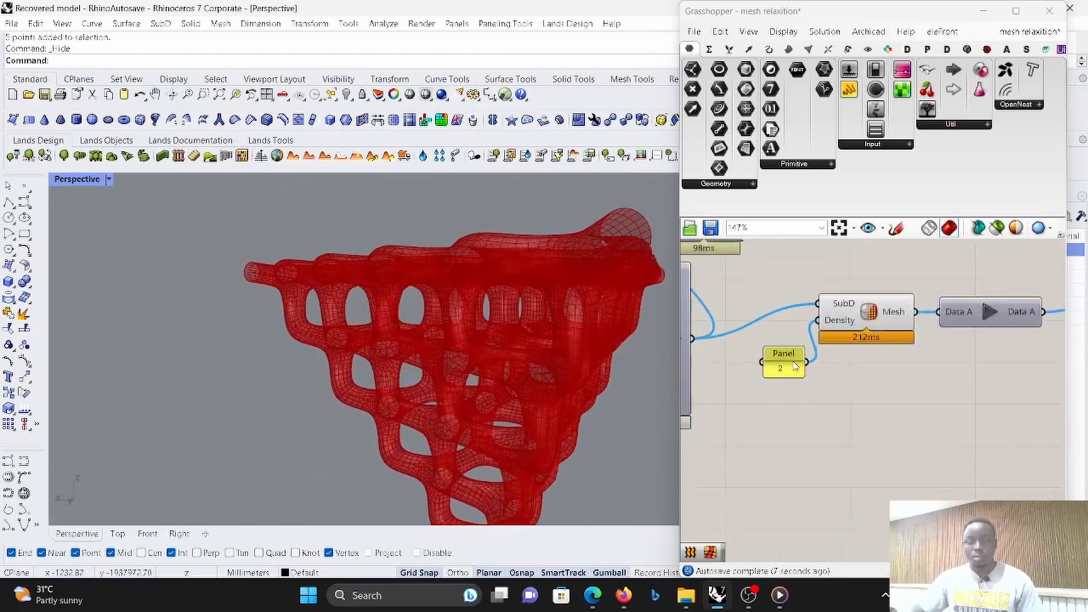
pyautogui.click(784, 371)
pyautogui.doubleClick(785, 371)
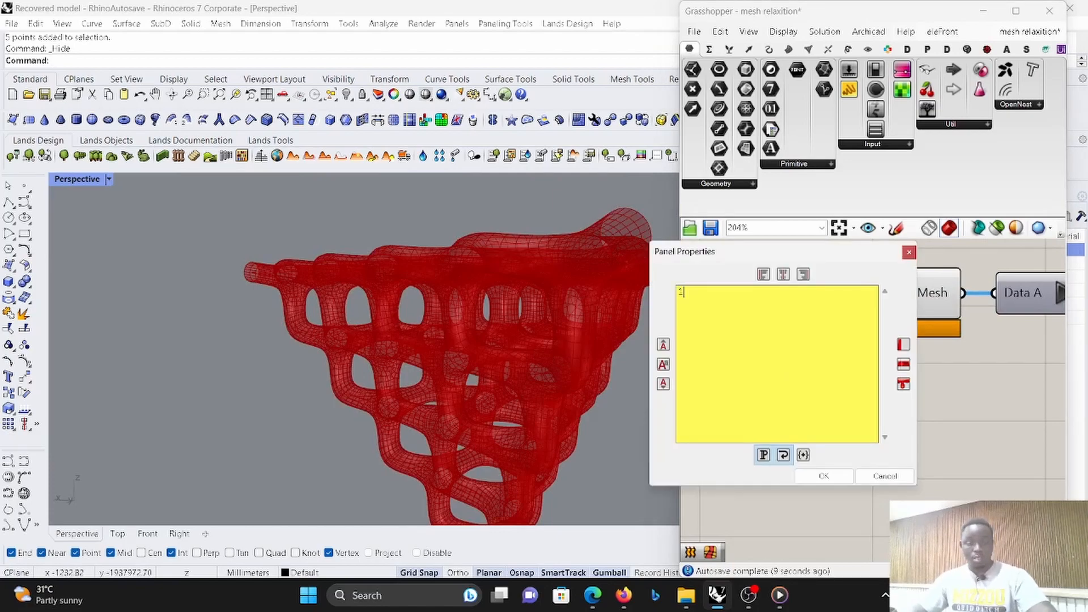
pyautogui.click(821, 477)
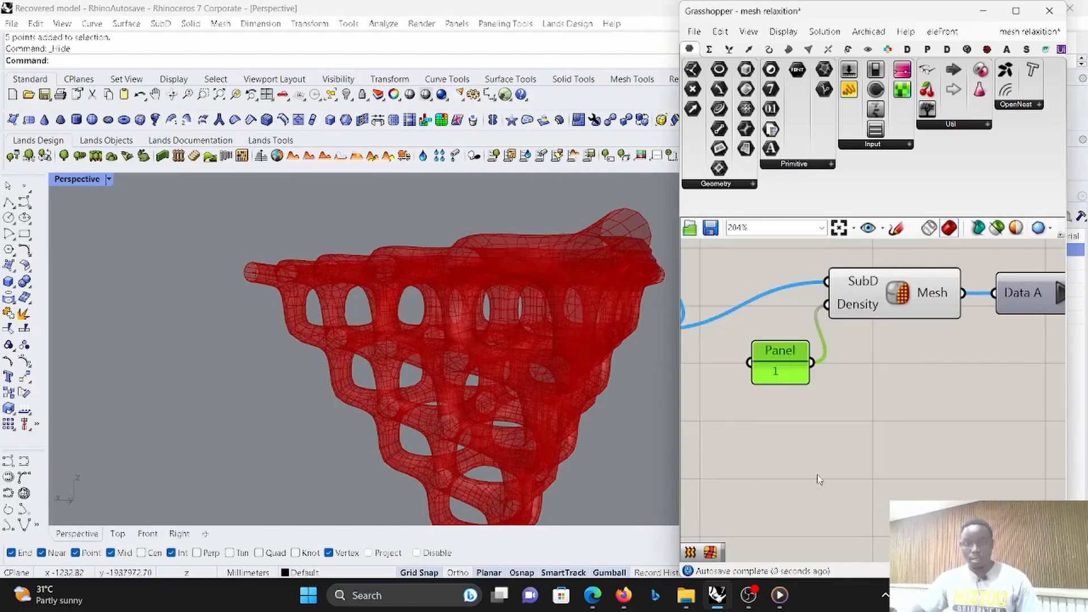
# - Re-enable the disabled goal, anchor, Merge and solver components downstream of the mesh chain
pyautogui.scroll(-5, 835, 375)
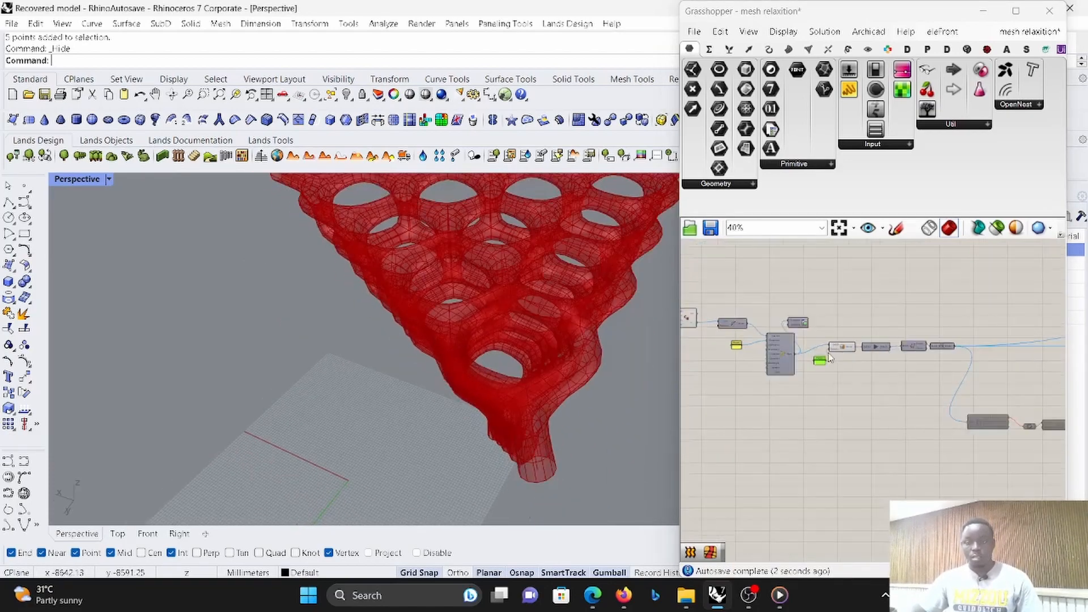
pyautogui.scroll(-8, 835, 336)
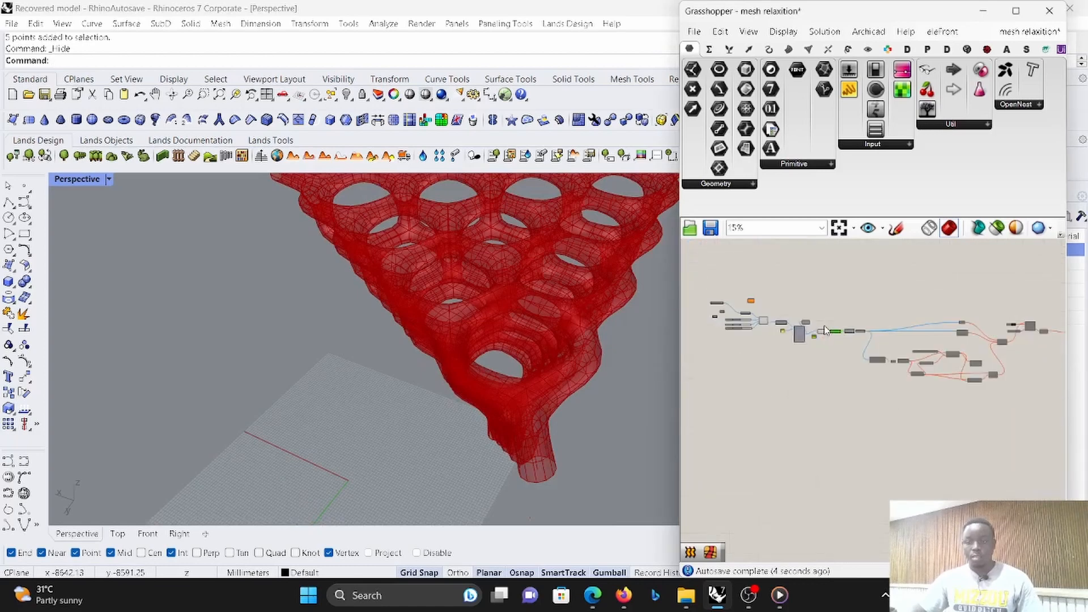
pyautogui.moveTo(970, 389); pyautogui.dragTo(852, 303)
pyautogui.rightClick(868, 287)
pyautogui.click(894, 325)
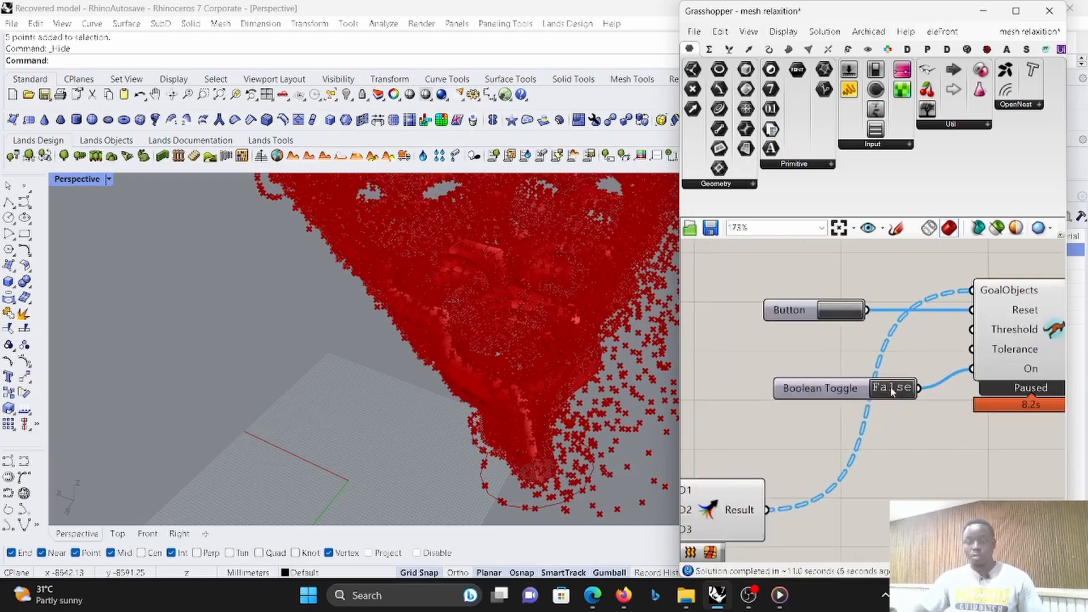
# - Turn off the preview of all mesh, goal, anchor and Merge components upstream of the Kangaroo solver
pyautogui.scroll(-6, 898, 409)
pyautogui.moveTo(913, 445); pyautogui.dragTo(701, 340)
pyautogui.rightClick(779, 311)
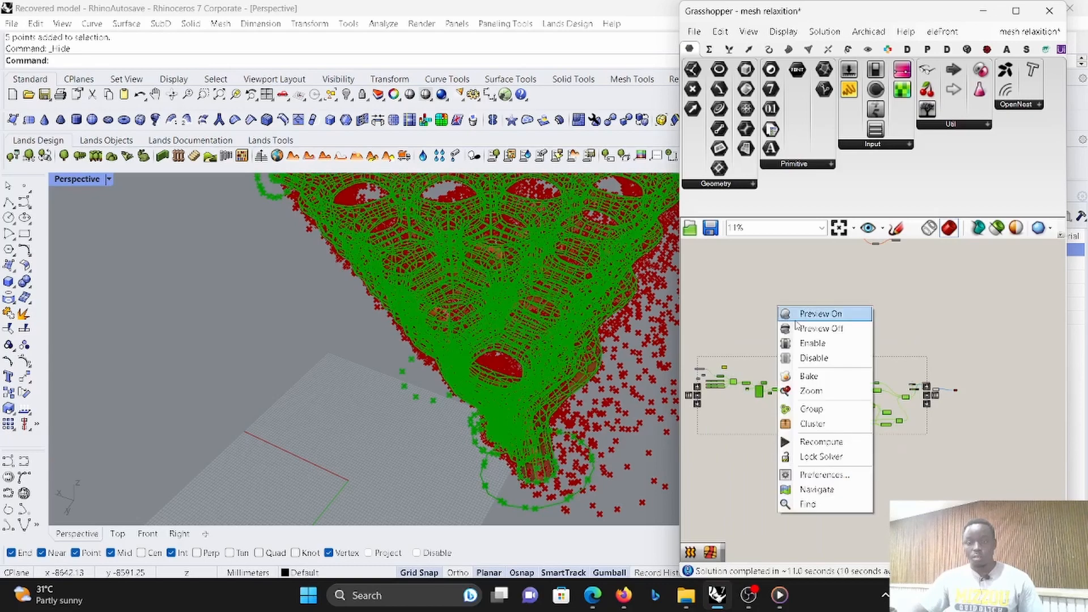
pyautogui.click(800, 331)
# - Examine the points still previewed in the viewport and trace which components of the definition produce them
pyautogui.scroll(10, 811, 340)
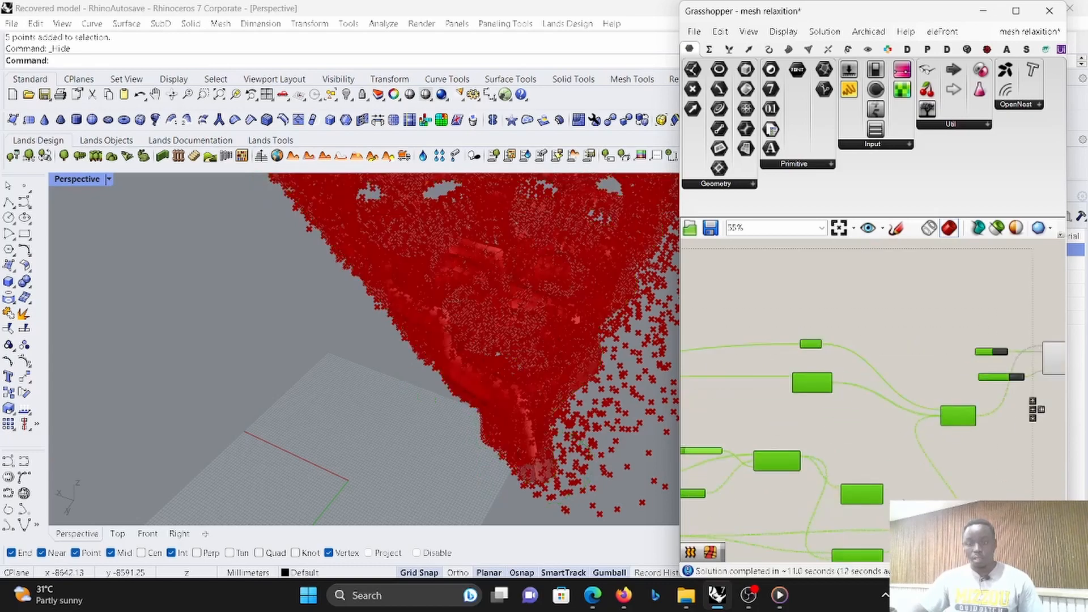
pyautogui.scroll(3, 883, 447)
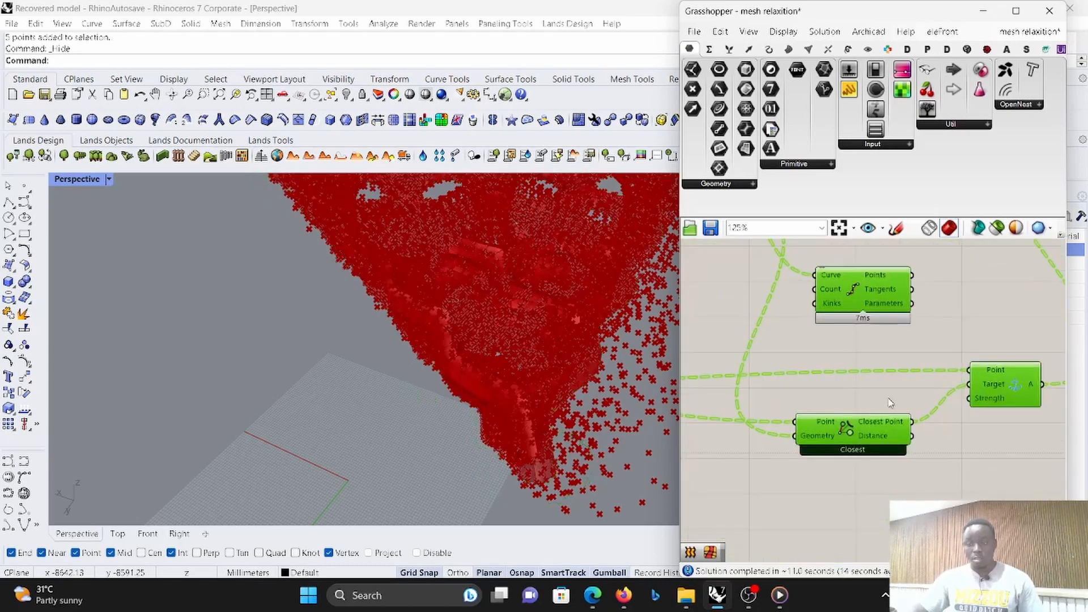
pyautogui.scroll(-1, 890, 402)
pyautogui.scroll(-3, 498, 397)
pyautogui.moveTo(498, 397); pyautogui.dragTo(532, 292, button='right')
pyautogui.scroll(5, 512, 377)
pyautogui.scroll(2, 409, 317)
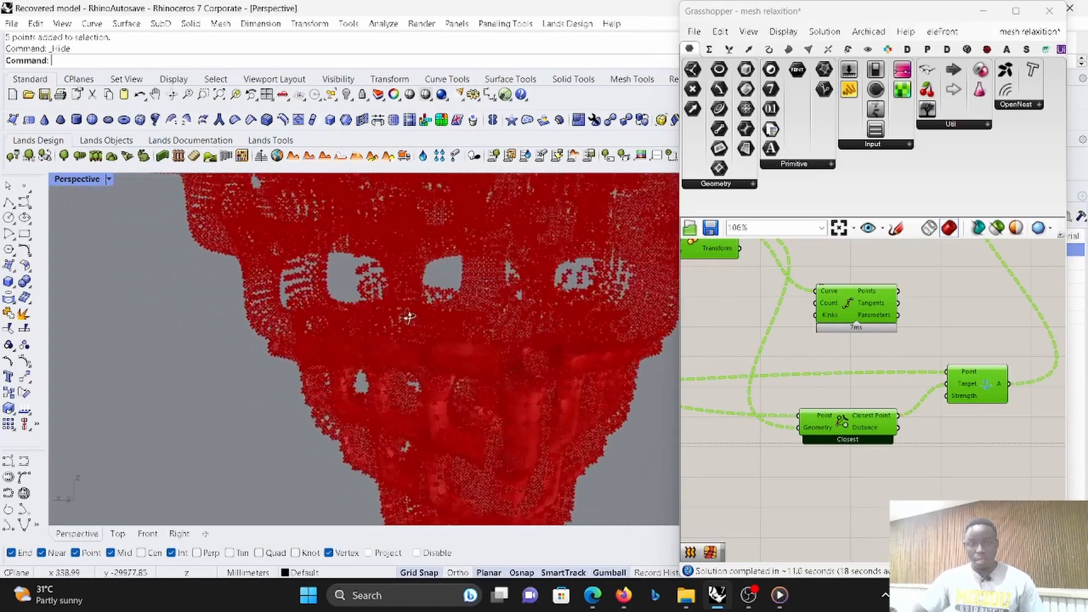
pyautogui.moveTo(409, 317); pyautogui.dragTo(327, 384, button='right')
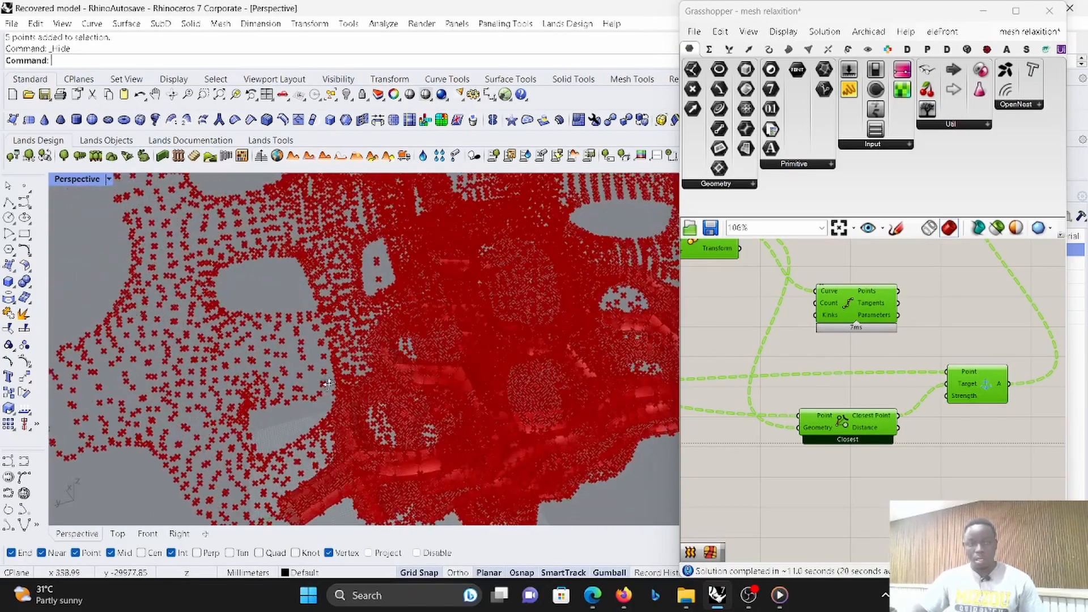
pyautogui.scroll(-5, 961, 289)
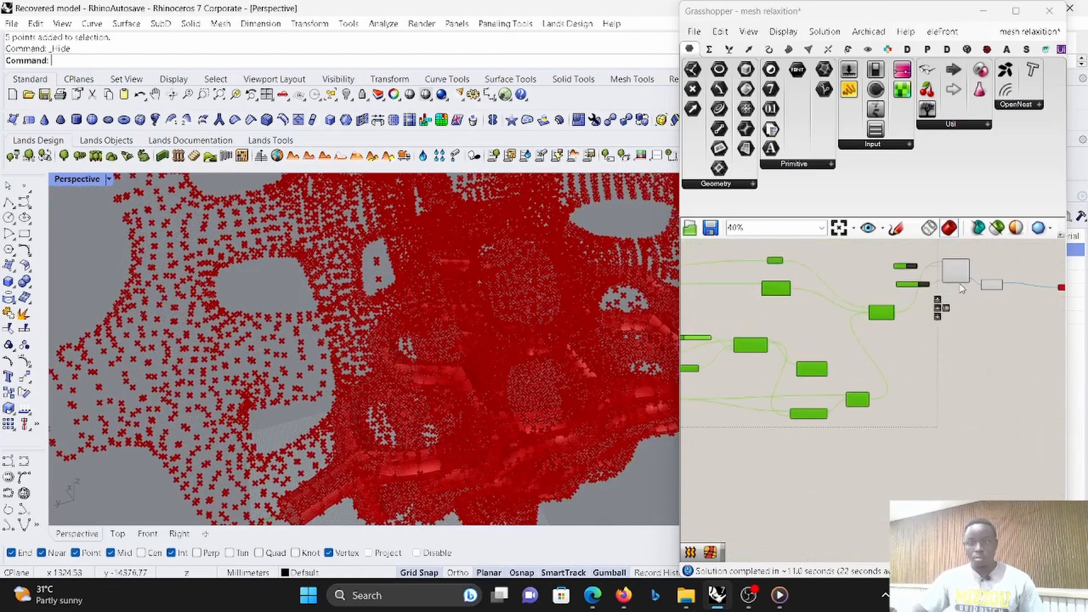
pyautogui.scroll(5, 961, 289)
pyautogui.scroll(-7, 965, 284)
pyautogui.scroll(4, 958, 292)
pyautogui.scroll(-3, 955, 327)
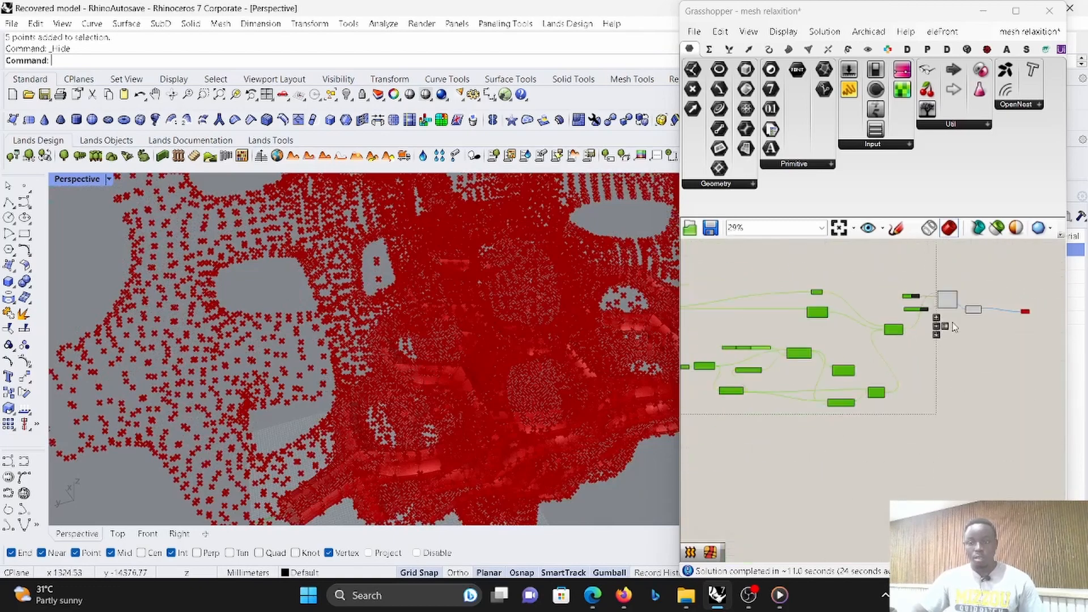
pyautogui.scroll(-4, 954, 326)
pyautogui.scroll(5, 958, 363)
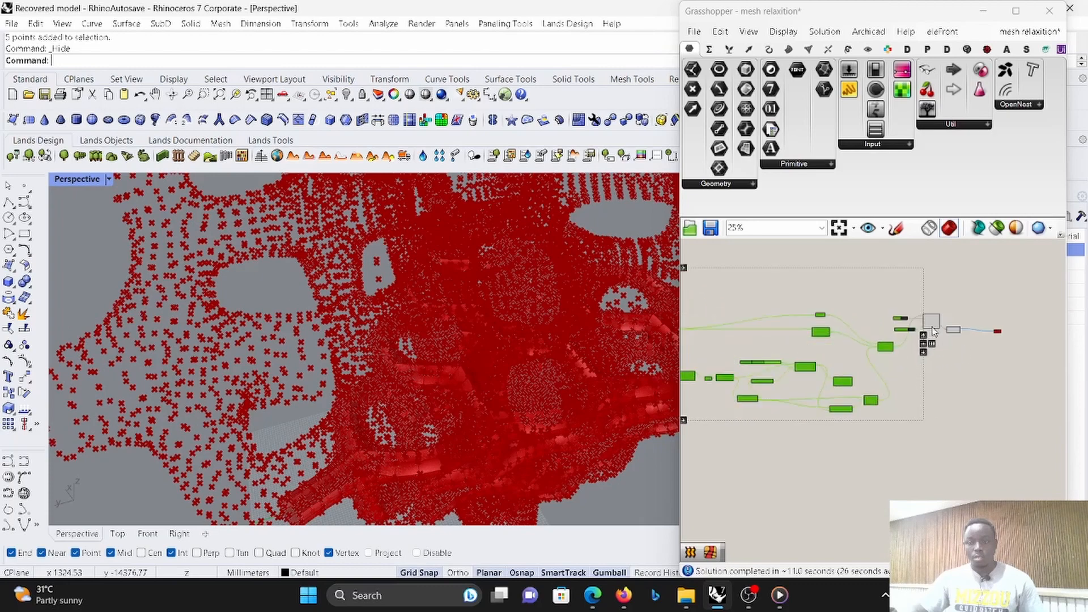
# - Turn off the preview of the Kangaroo solver, its Button and Boolean Toggle, and the tree-exploding component
pyautogui.moveTo(972, 355); pyautogui.dragTo(873, 289)
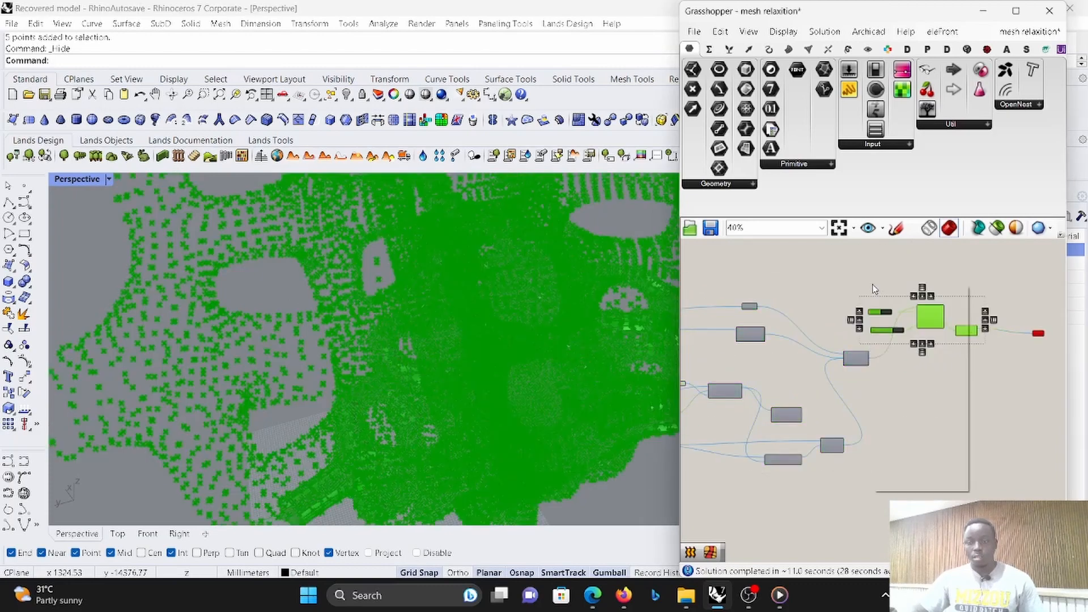
pyautogui.rightClick(873, 289)
pyautogui.click(901, 306)
# - Set the Boolean Toggle feeding the solver's On input to True to run the relaxation
pyautogui.scroll(7, 872, 369)
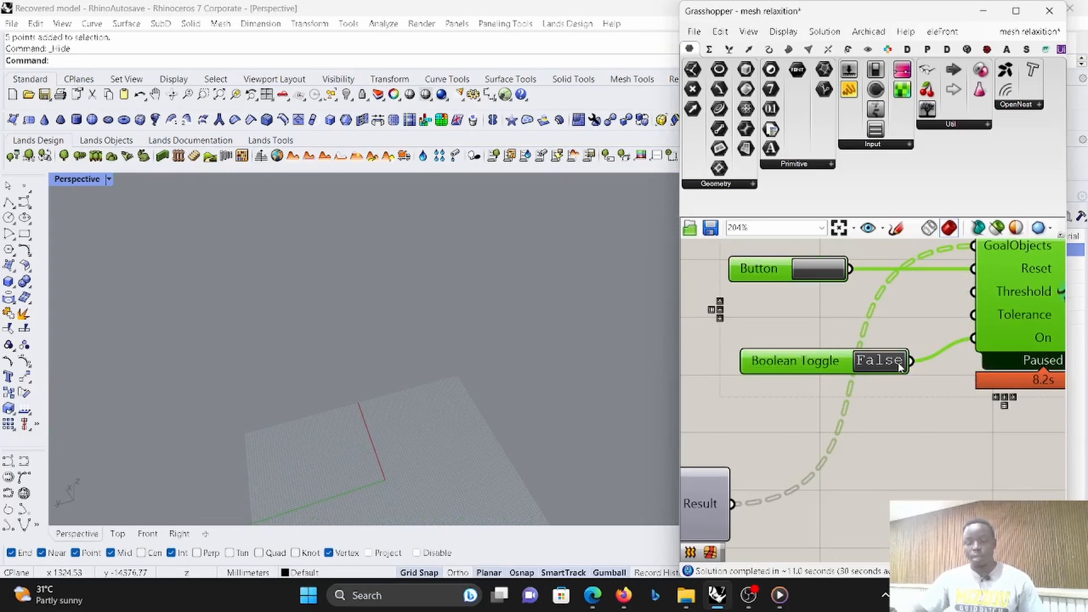
pyautogui.click(898, 367)
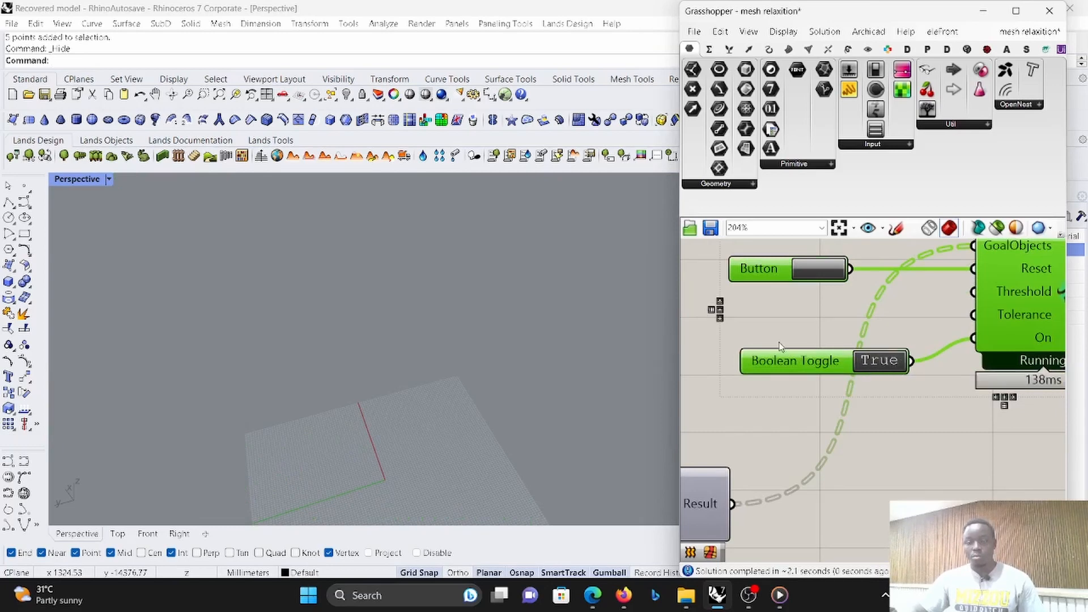
pyautogui.scroll(-4, 781, 345)
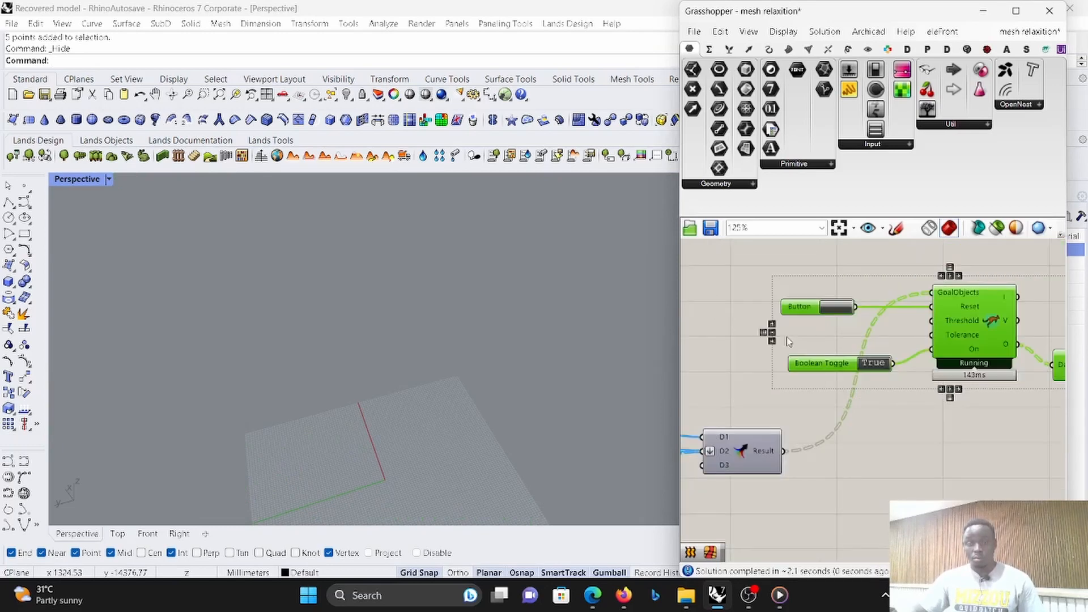
pyautogui.scroll(-1, 784, 339)
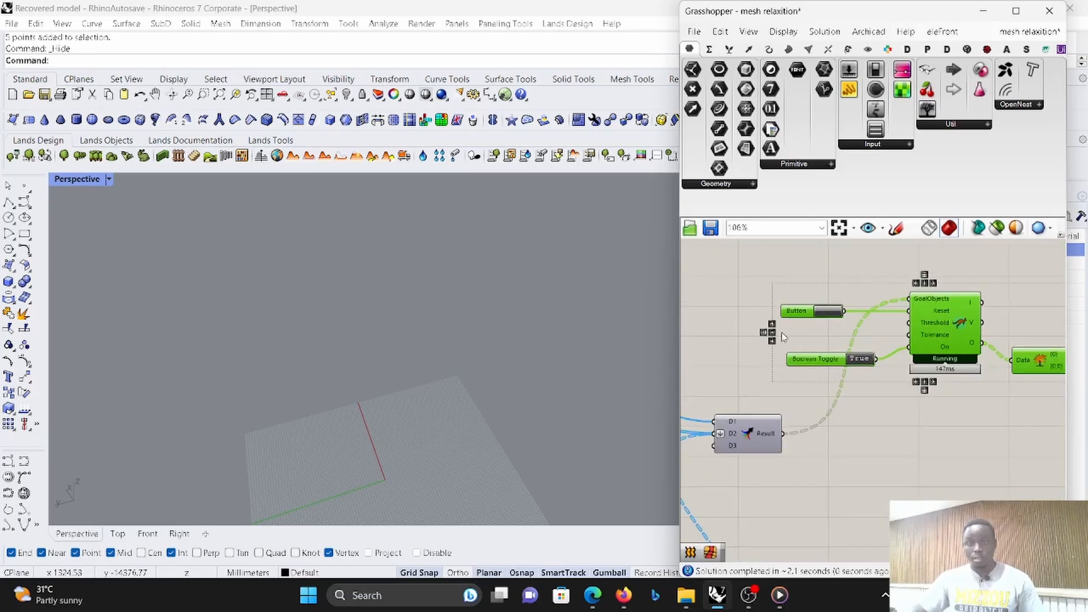
# - Show the preview of the tree-exploding component after the solver and inspect the relaxed mesh
pyautogui.scroll(-4, 783, 337)
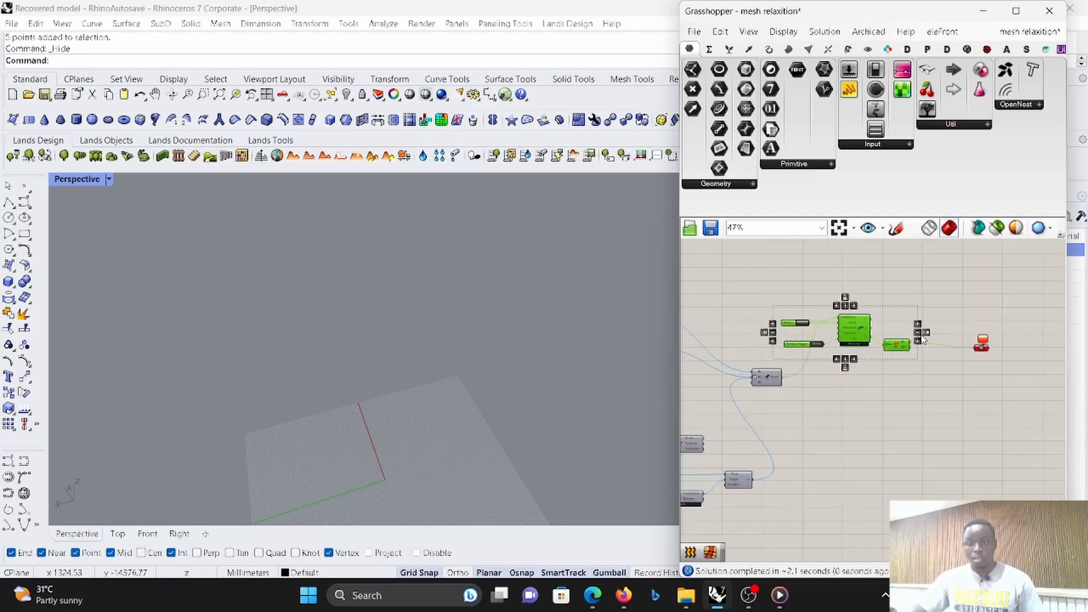
pyautogui.scroll(1, 922, 337)
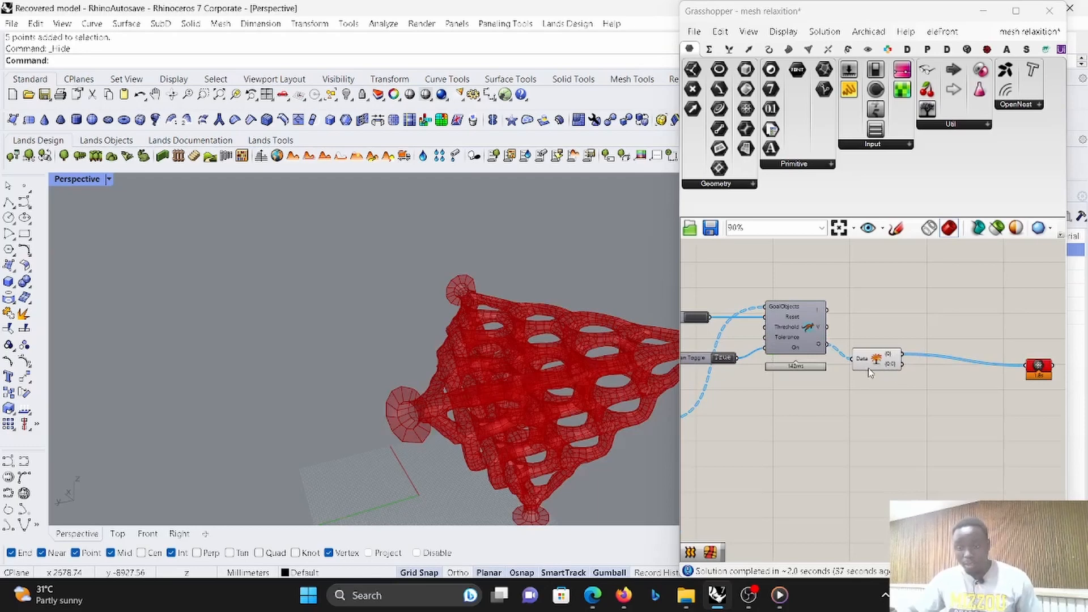
pyautogui.click(878, 362)
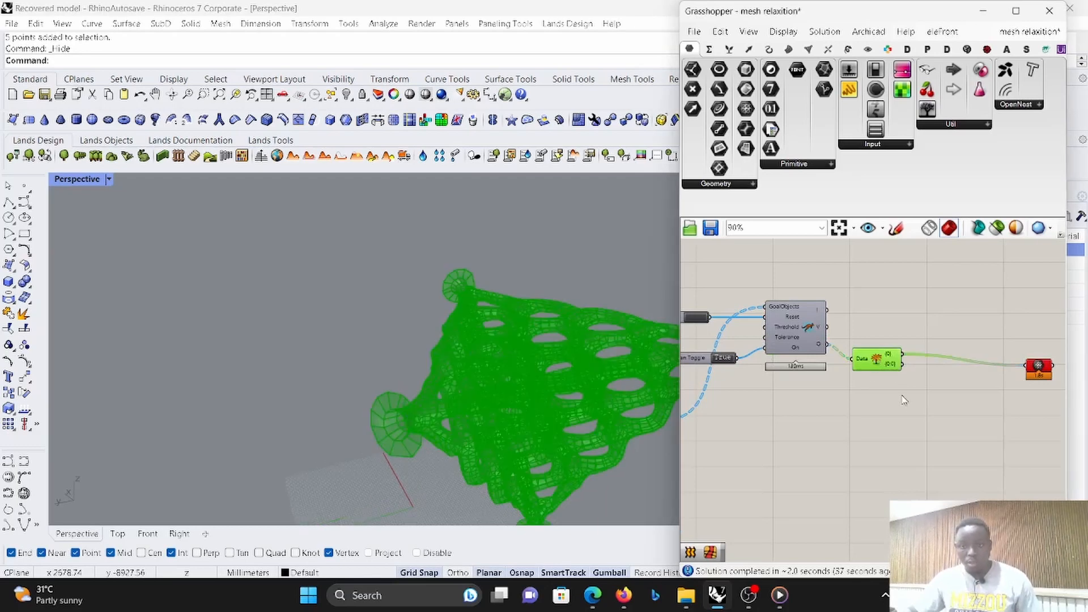
pyautogui.click(877, 329)
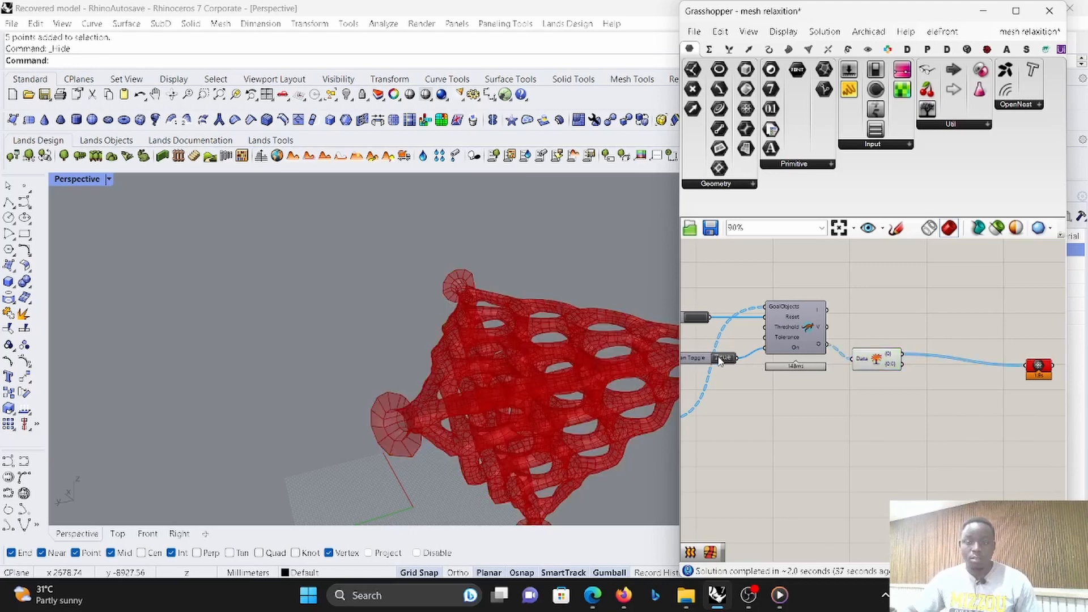
pyautogui.scroll(-2, 720, 361)
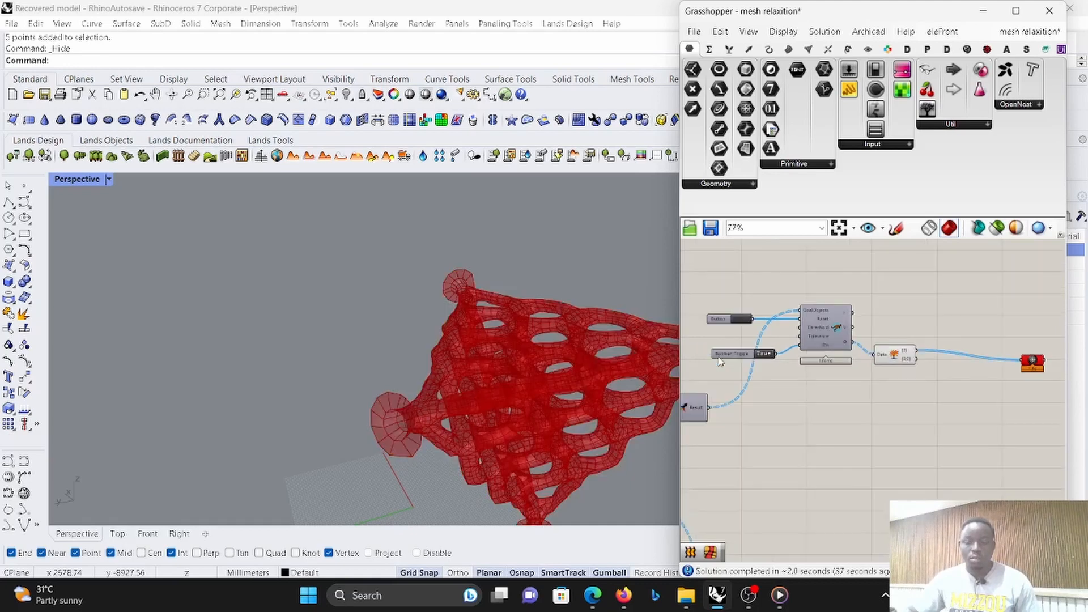
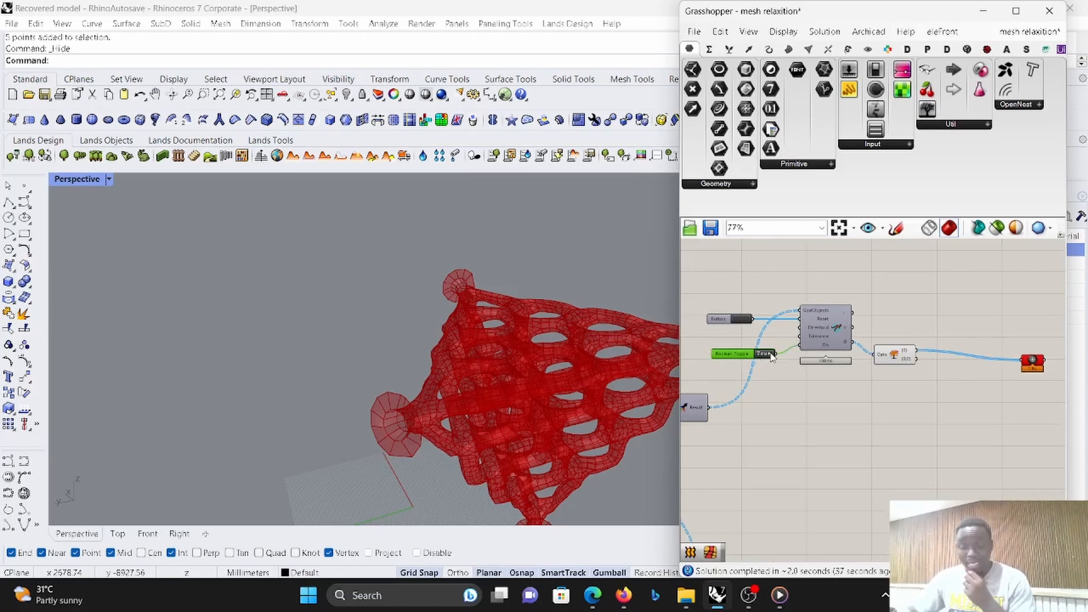
# - Set the Boolean Toggle feeding the solver's On input to False to stop the relaxation
pyautogui.doubleClick(770, 355)
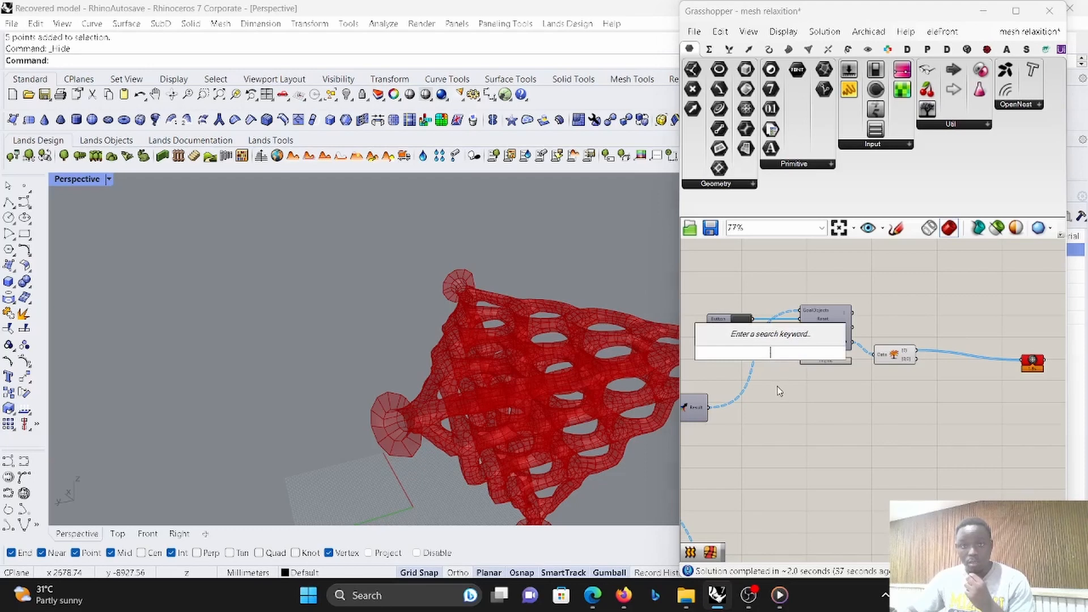
pyautogui.press('Escape')
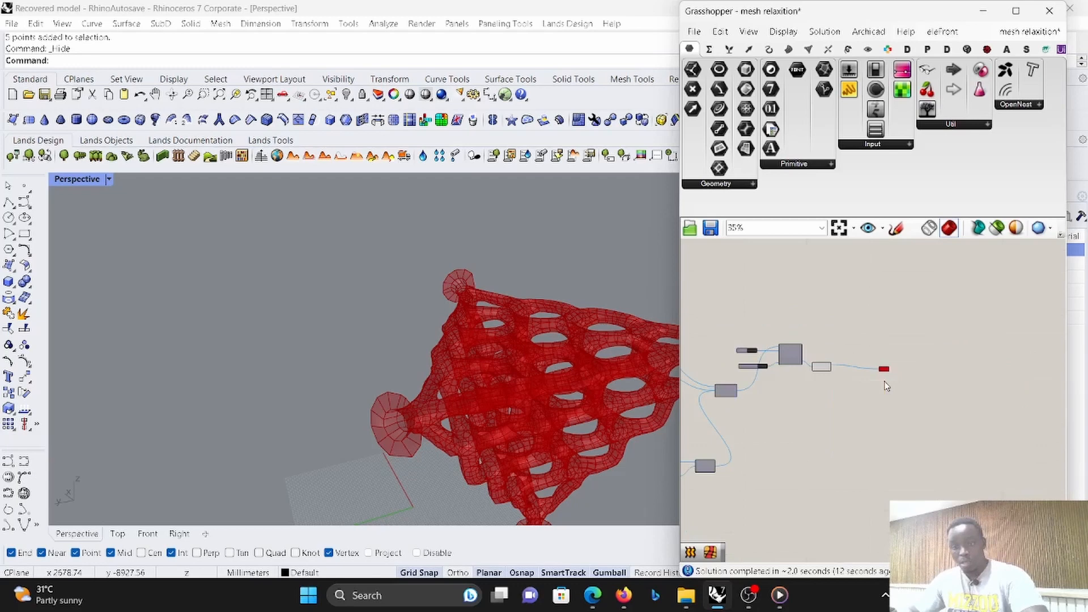
pyautogui.scroll(-4, 886, 382)
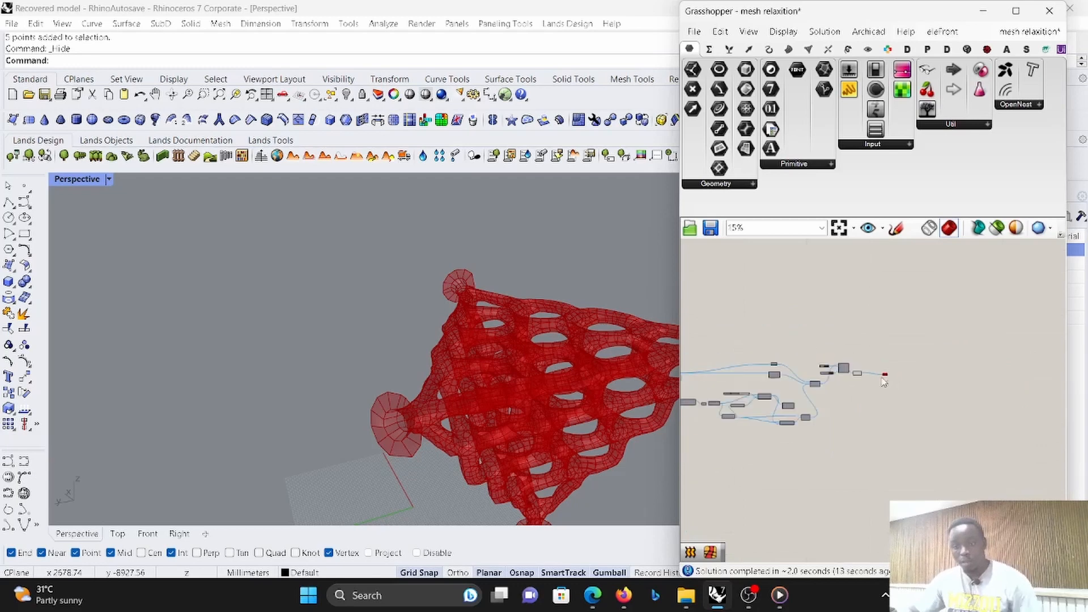
pyautogui.scroll(12, 886, 382)
pyautogui.click(824, 395)
pyautogui.scroll(-6, 822, 390)
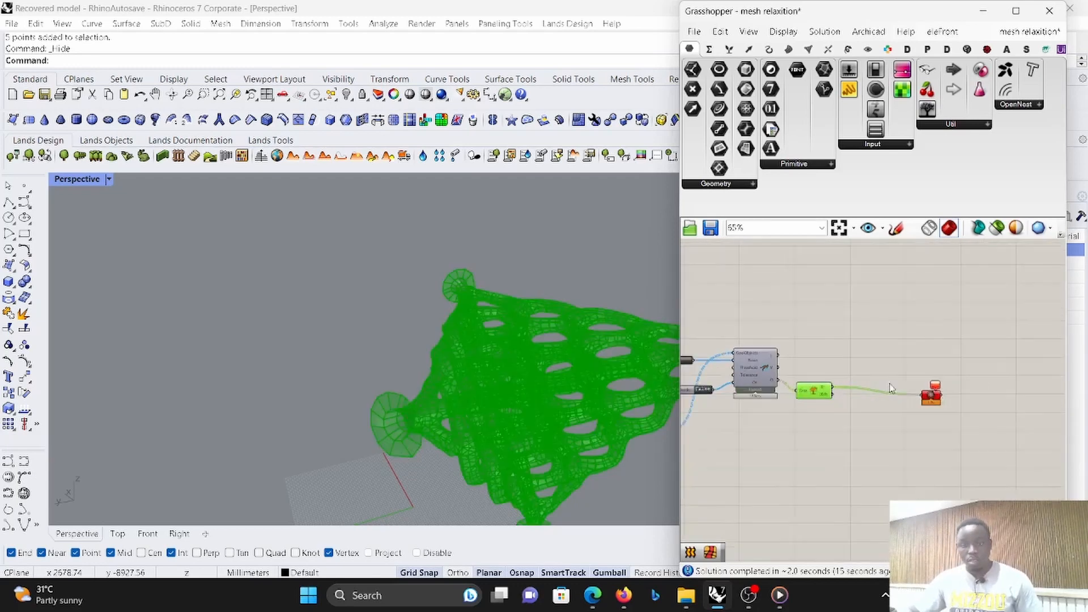
# - Place a new Mesh parameter after the tree-exploding component and feed it from the {0;0} output
pyautogui.scroll(5, 782, 392)
pyautogui.scroll(-5, 807, 429)
pyautogui.scroll(3, 849, 396)
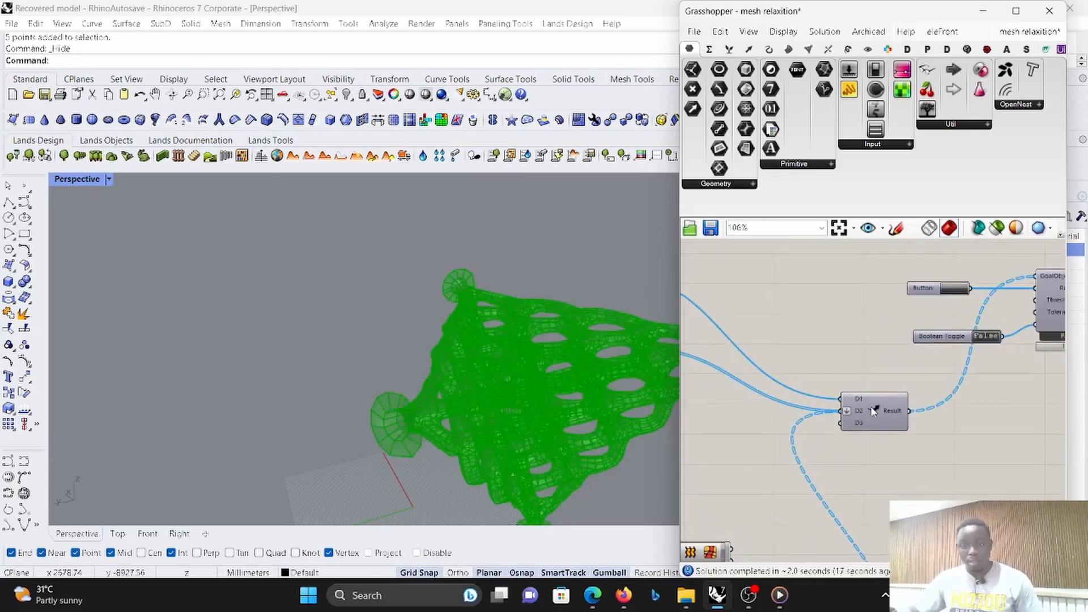
pyautogui.scroll(-5, 970, 364)
pyautogui.scroll(7, 995, 367)
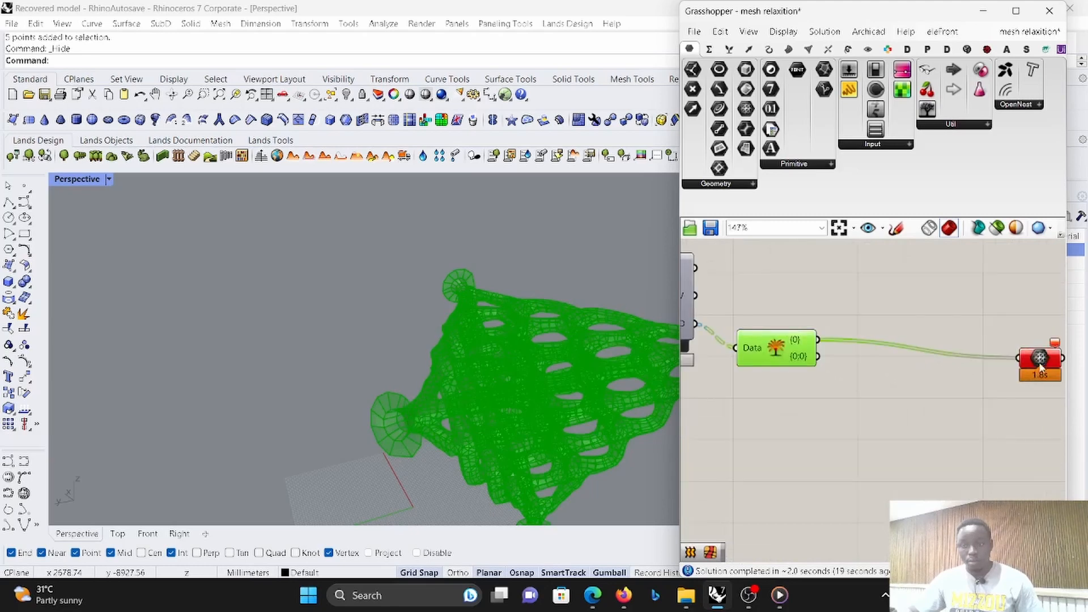
pyautogui.moveTo(1039, 366); pyautogui.dragTo(1004, 365)
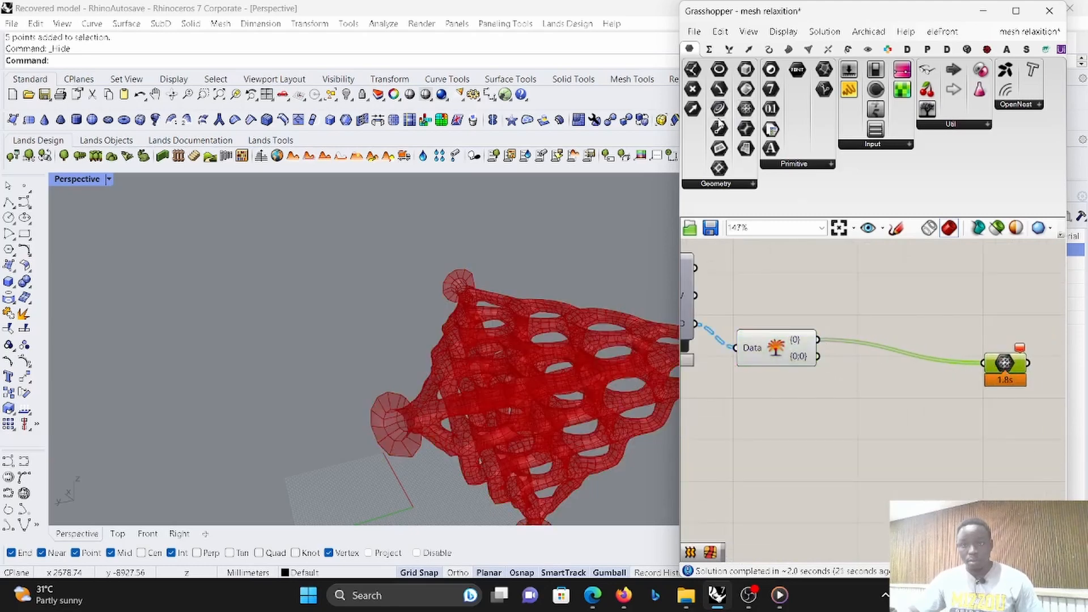
pyautogui.moveTo(745, 108); pyautogui.dragTo(879, 281)
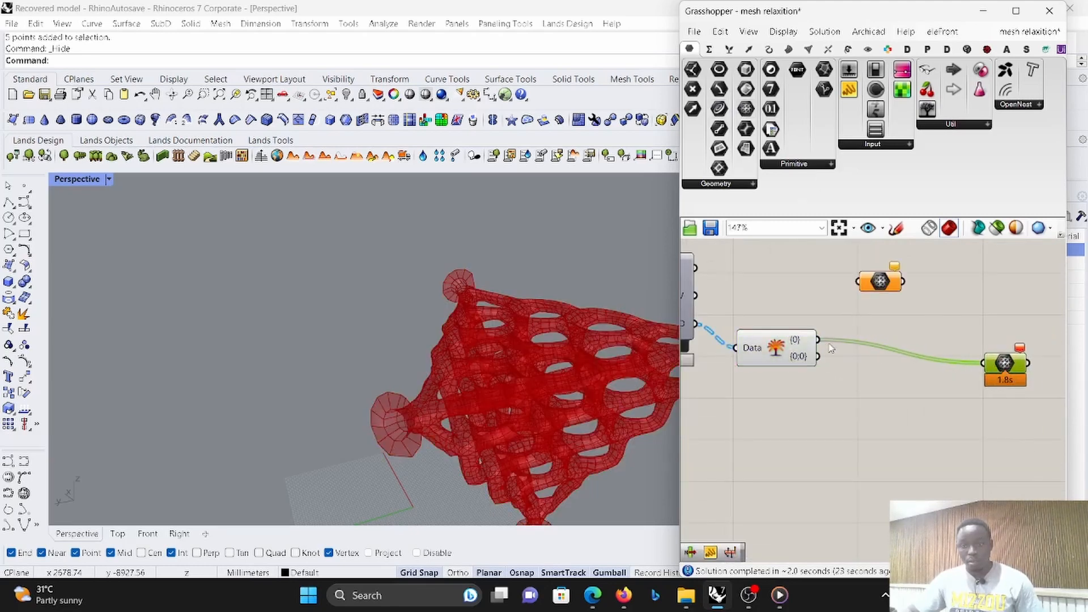
pyautogui.moveTo(818, 339); pyautogui.dragTo(876, 301)
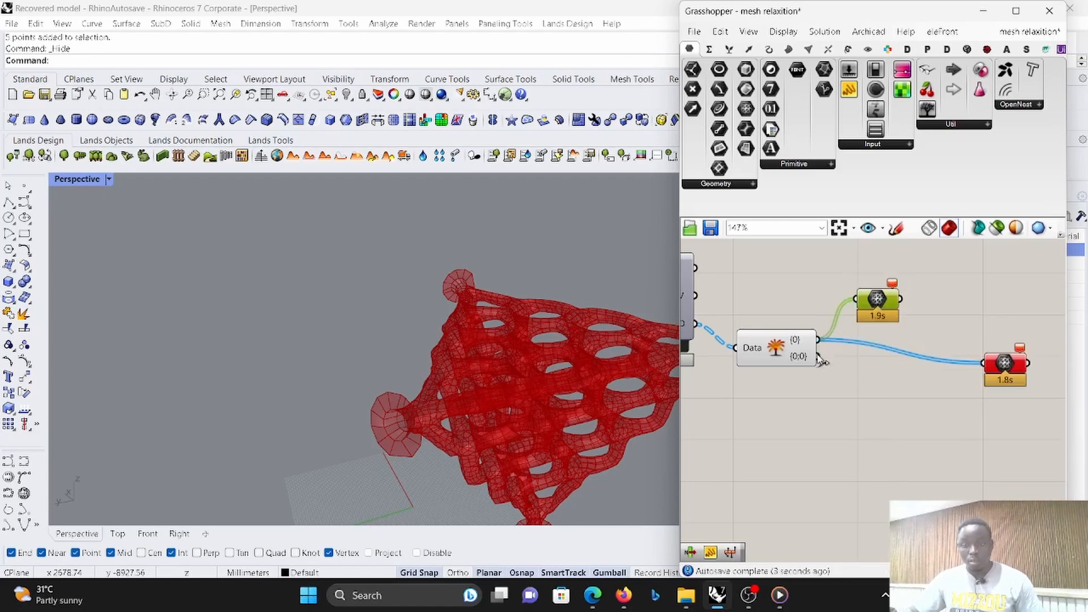
pyautogui.moveTo(819, 355); pyautogui.dragTo(916, 296)
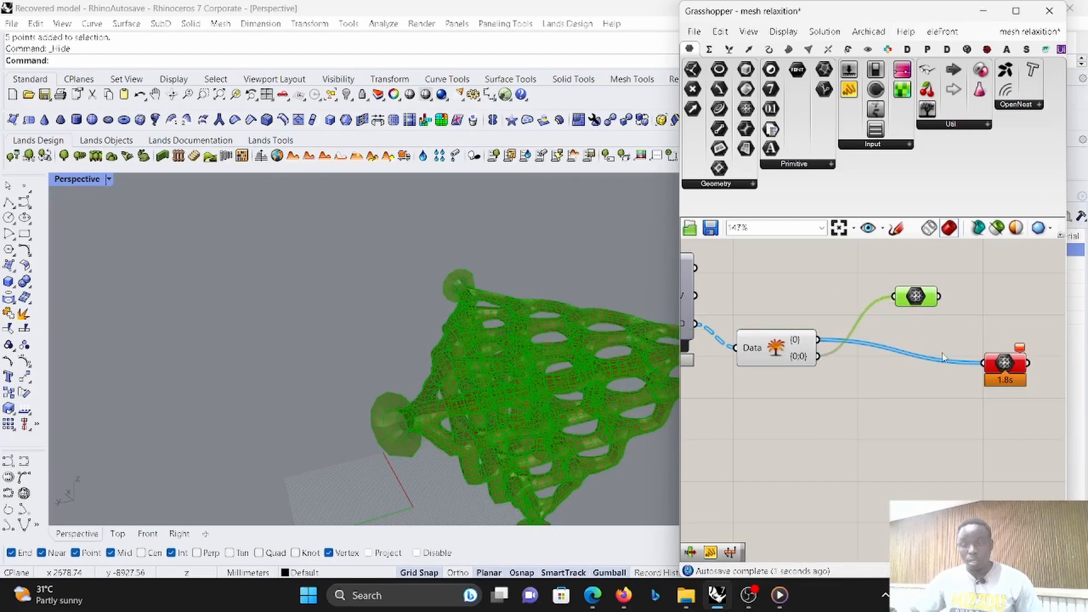
# - Delete the old Mesh parameter wired to the {0} output and reposition the new one beside the tree-exploding component
pyautogui.moveTo(1030, 405); pyautogui.dragTo(980, 341)
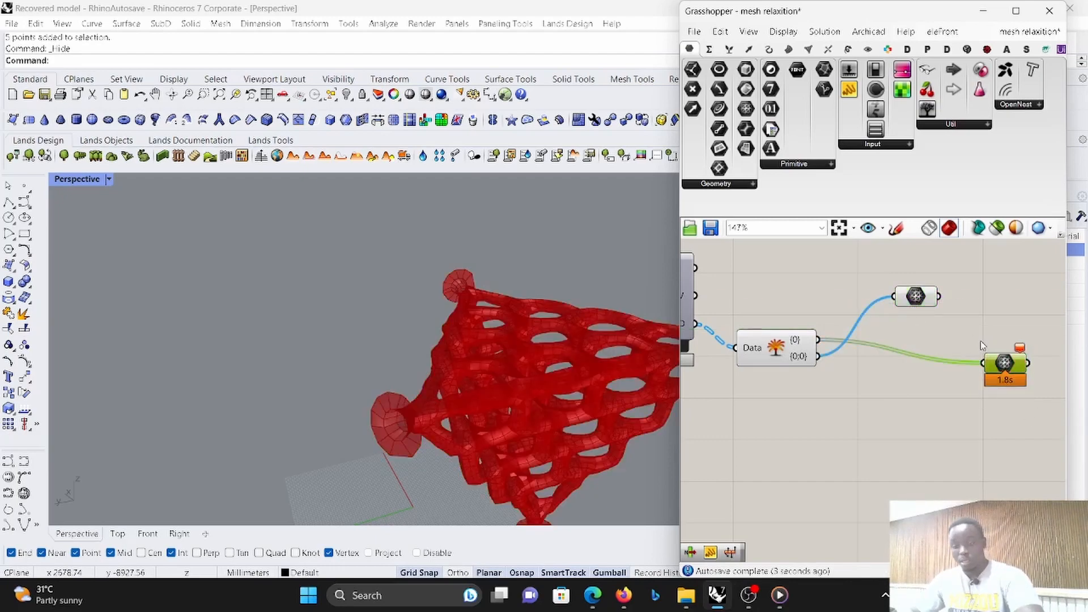
pyautogui.press('Delete')
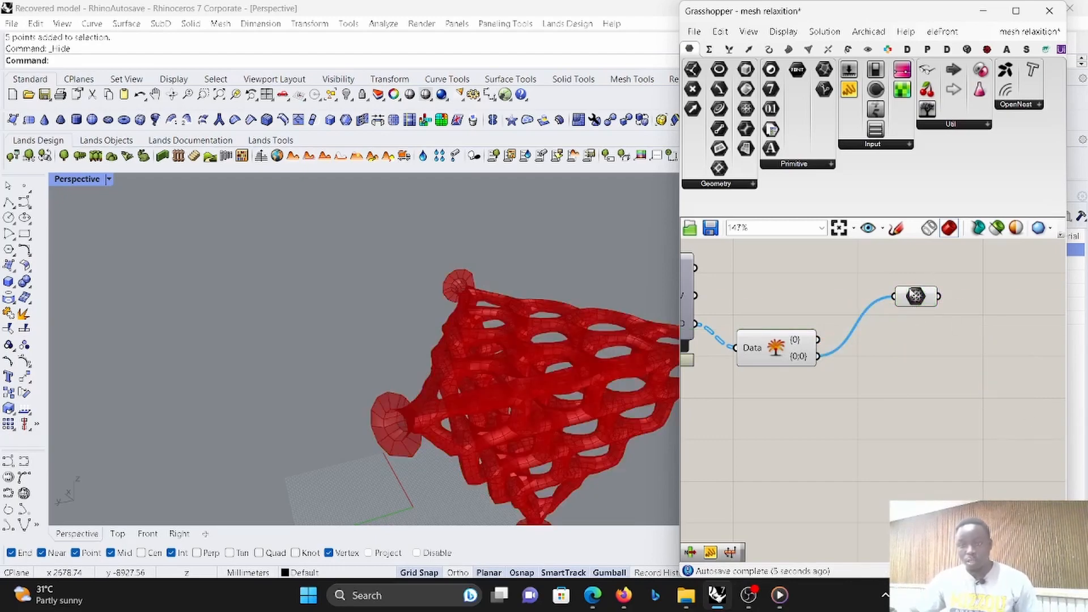
pyautogui.moveTo(915, 295); pyautogui.dragTo(938, 329)
# - Turn off the preview of the tree-exploding component
pyautogui.moveTo(895, 377); pyautogui.dragTo(737, 319)
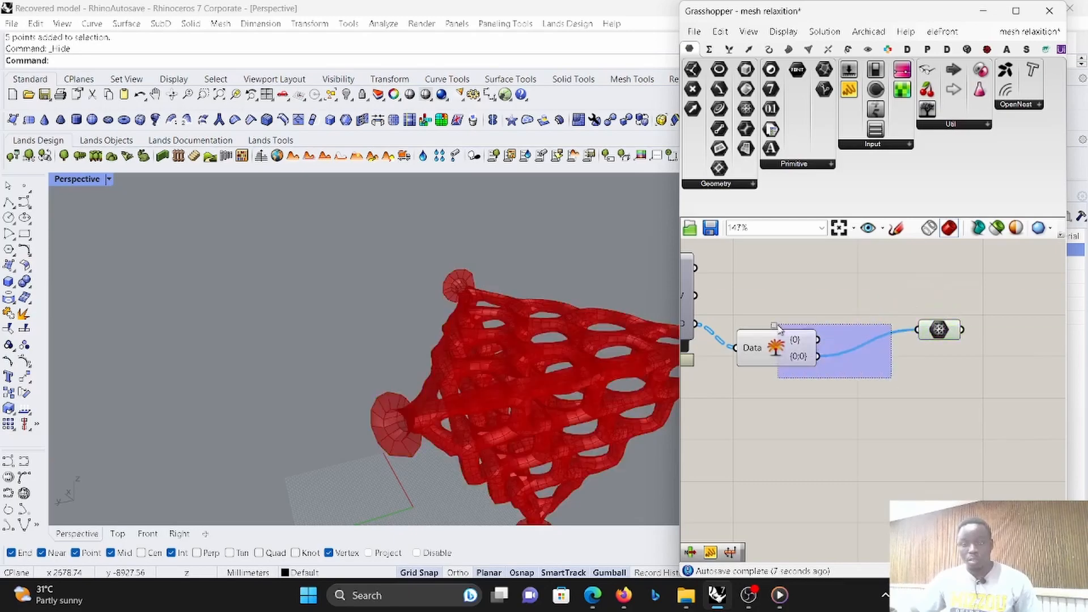
pyautogui.rightClick(779, 278)
pyautogui.click(815, 297)
# - Examine the relaxed mesh from several angles and check the Mesh parameter that holds it
pyautogui.moveTo(527, 385); pyautogui.dragTo(466, 328, button='right')
pyautogui.scroll(-6, 476, 340)
pyautogui.scroll(9, 535, 456)
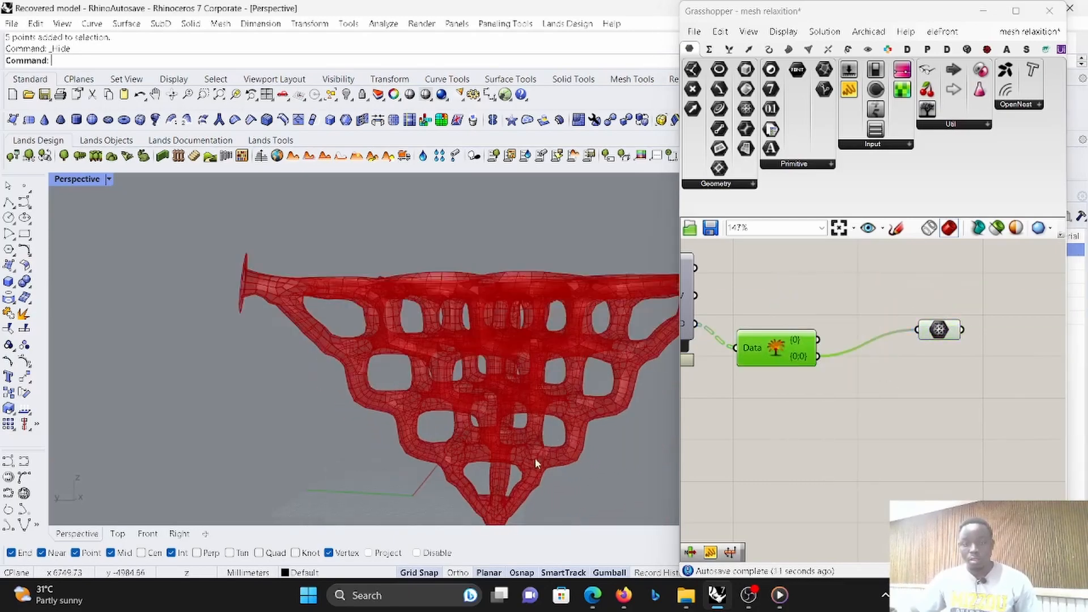
pyautogui.moveTo(510, 396); pyautogui.dragTo(529, 376, button='right')
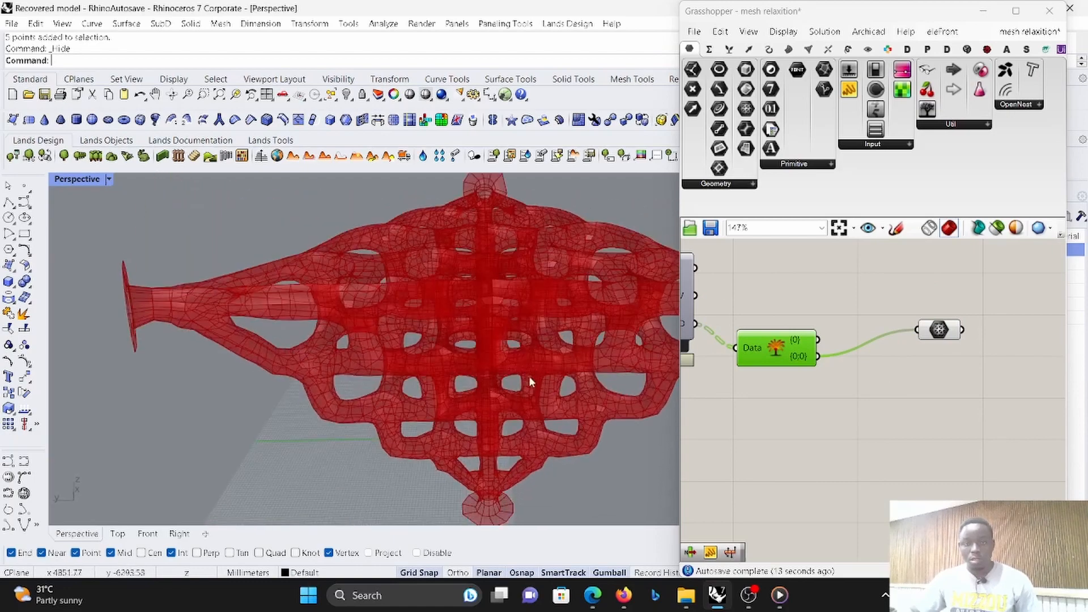
pyautogui.scroll(-3, 906, 360)
pyautogui.scroll(6, 901, 358)
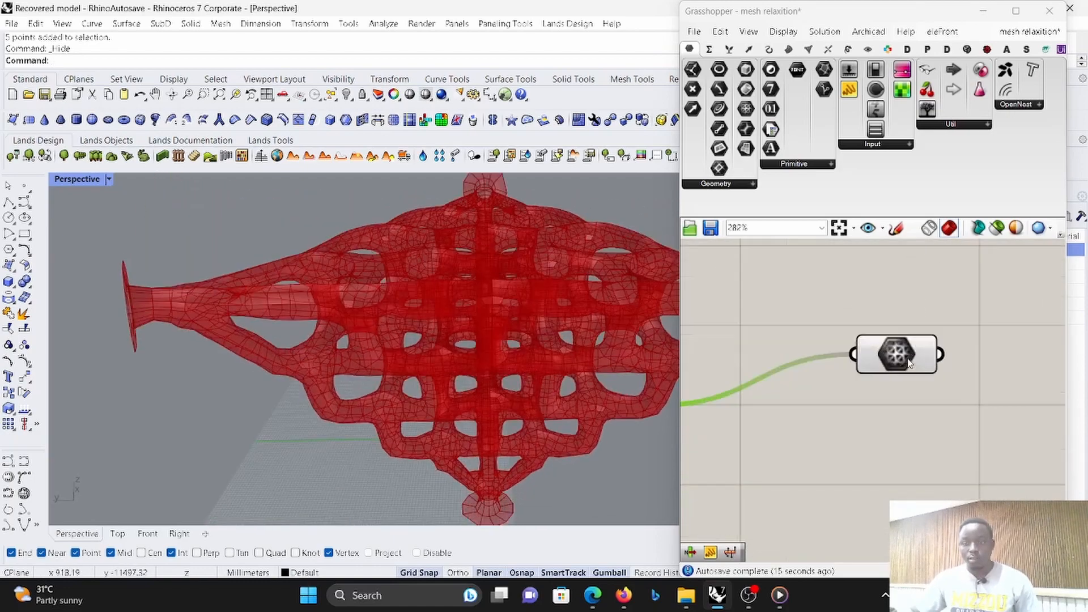
pyautogui.scroll(-3, 887, 353)
pyautogui.scroll(1, 895, 362)
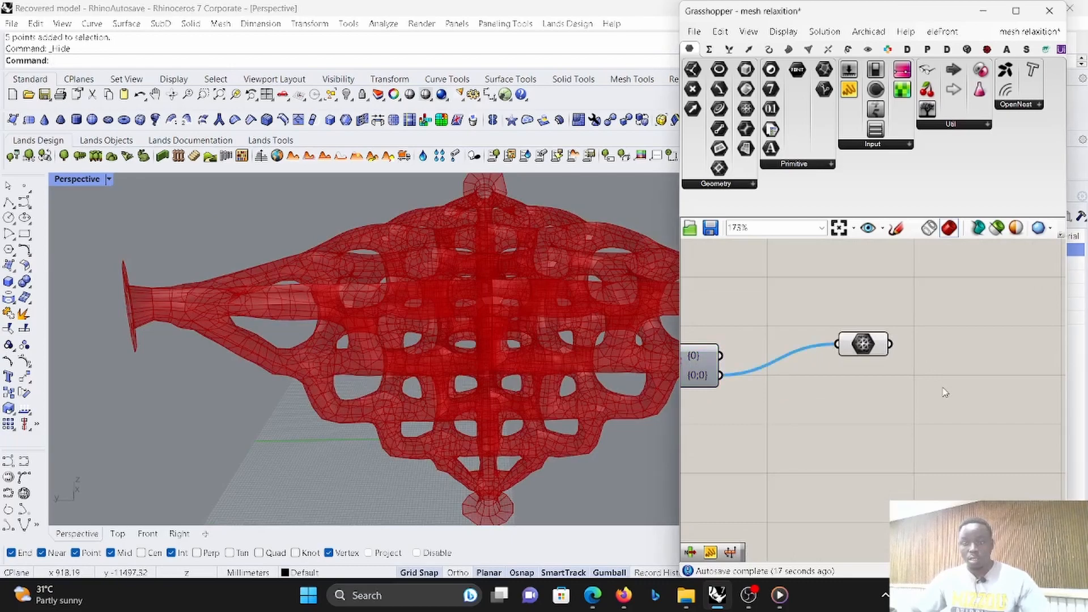
# - Add the Refine component with Mesh and Level inputs and feed it the relaxed mesh from the Mesh parameter
pyautogui.doubleClick(942, 387)
pyautogui.write('re')
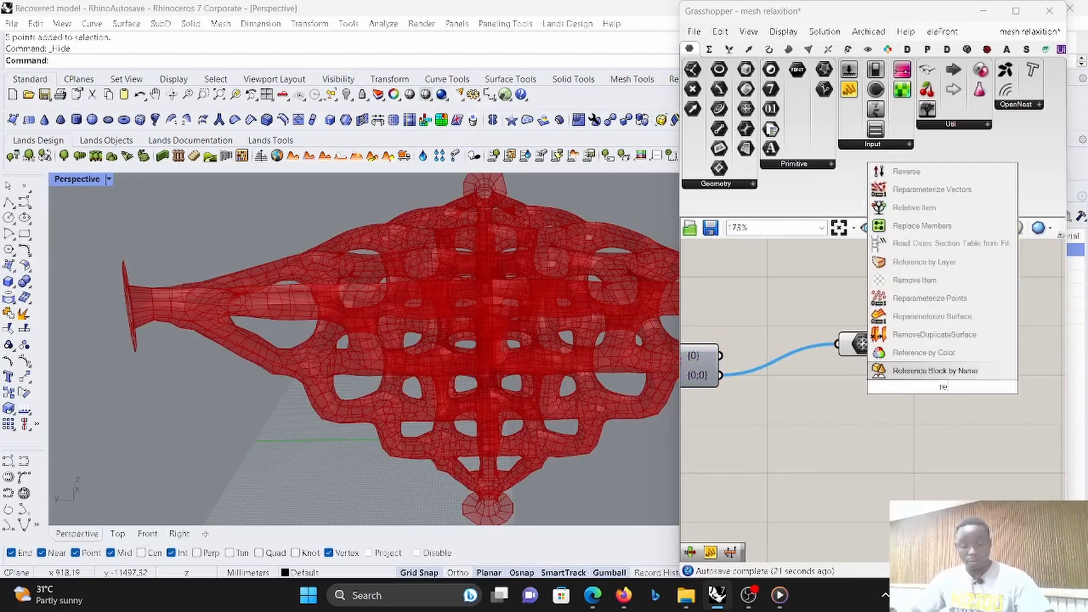
pyautogui.write('fi')
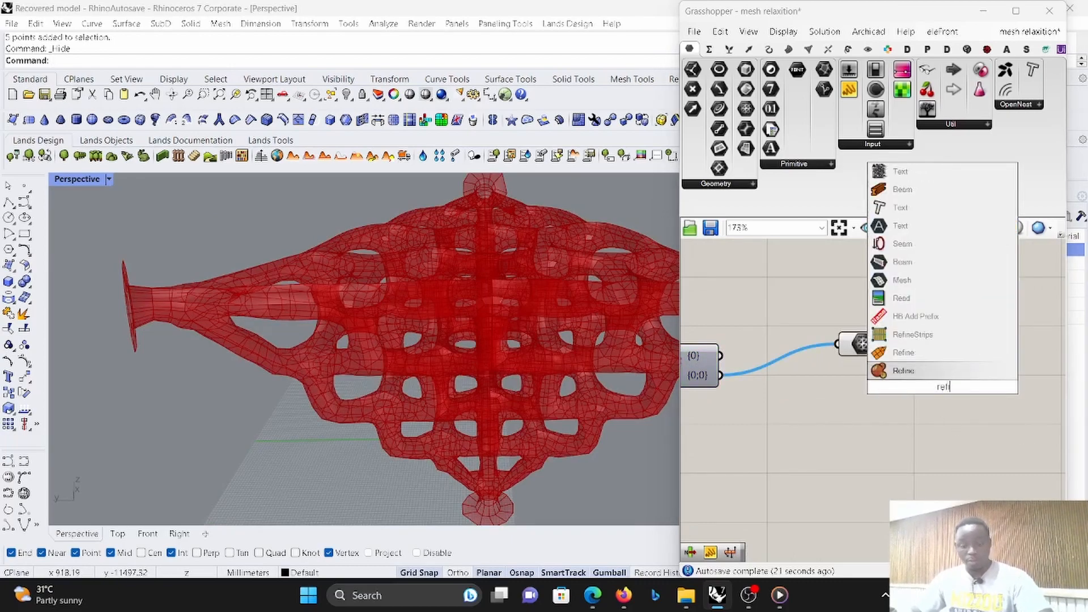
pyautogui.click(954, 369)
pyautogui.scroll(1, 924, 361)
pyautogui.scroll(1, 924, 361)
pyautogui.moveTo(873, 385); pyautogui.dragTo(882, 353)
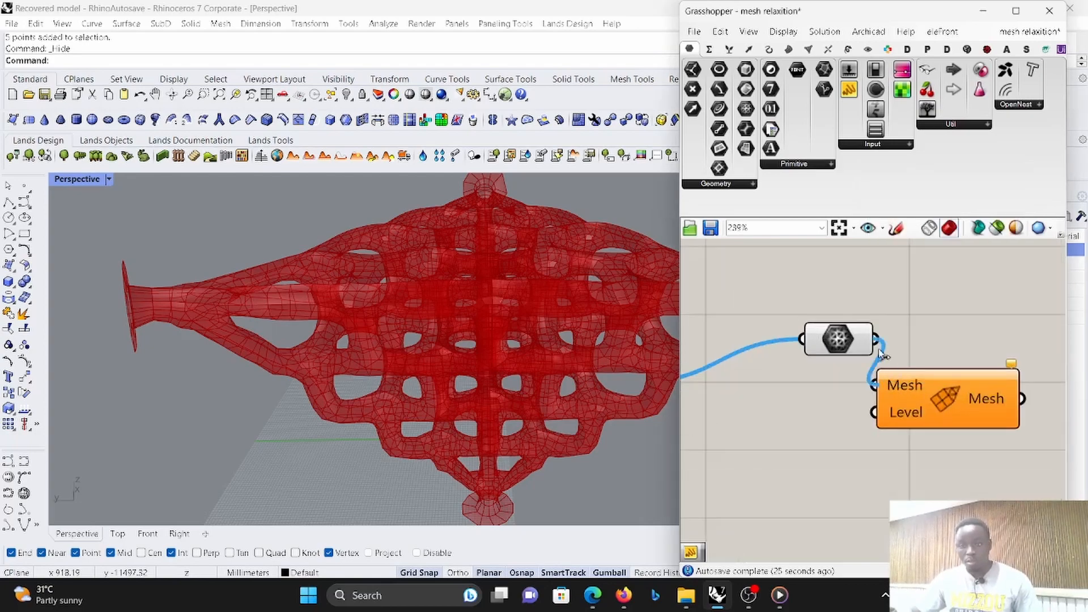
# - Add a number slider from 0 to 10 set to 2 and connect it to the Refine component's Level input
pyautogui.scroll(4, 919, 397)
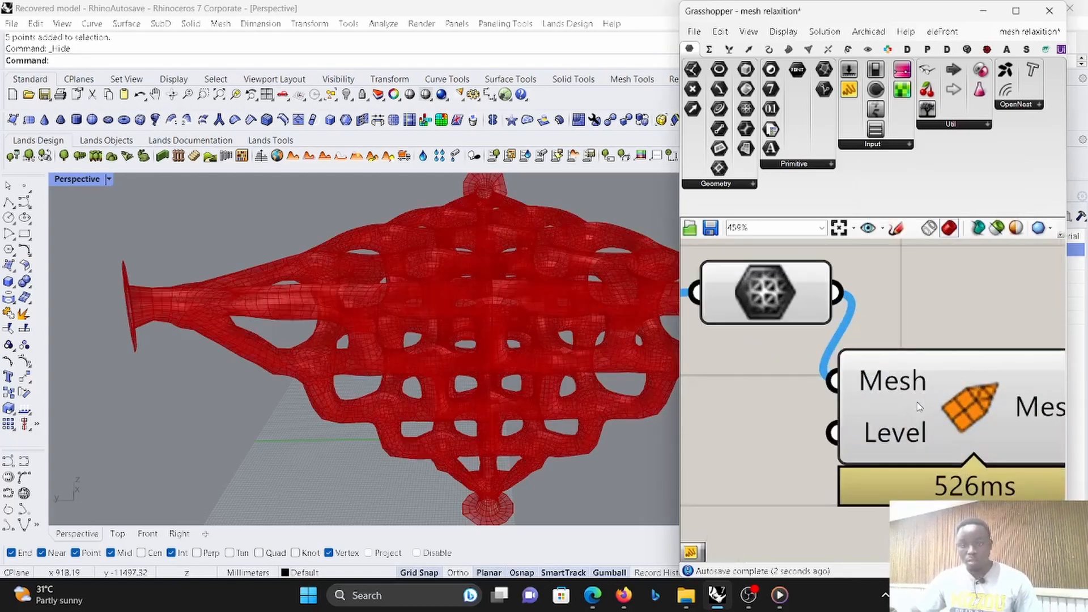
pyautogui.click(917, 398)
pyautogui.scroll(-4, 914, 367)
pyautogui.moveTo(907, 372); pyautogui.dragTo(993, 379)
pyautogui.click(871, 408)
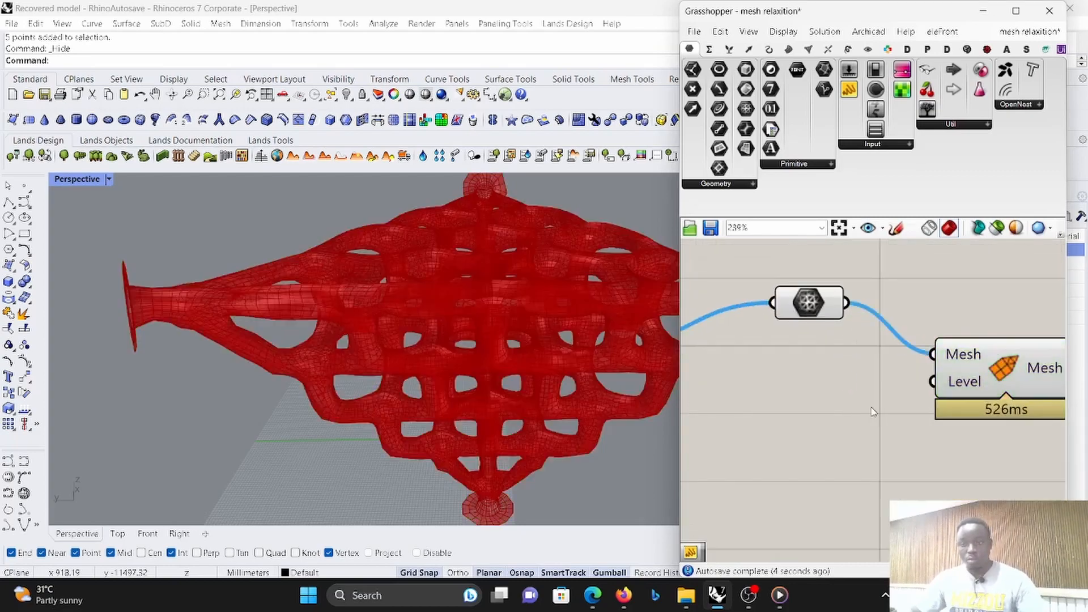
pyautogui.doubleClick(872, 412)
pyautogui.write('1')
pyautogui.press('Return')
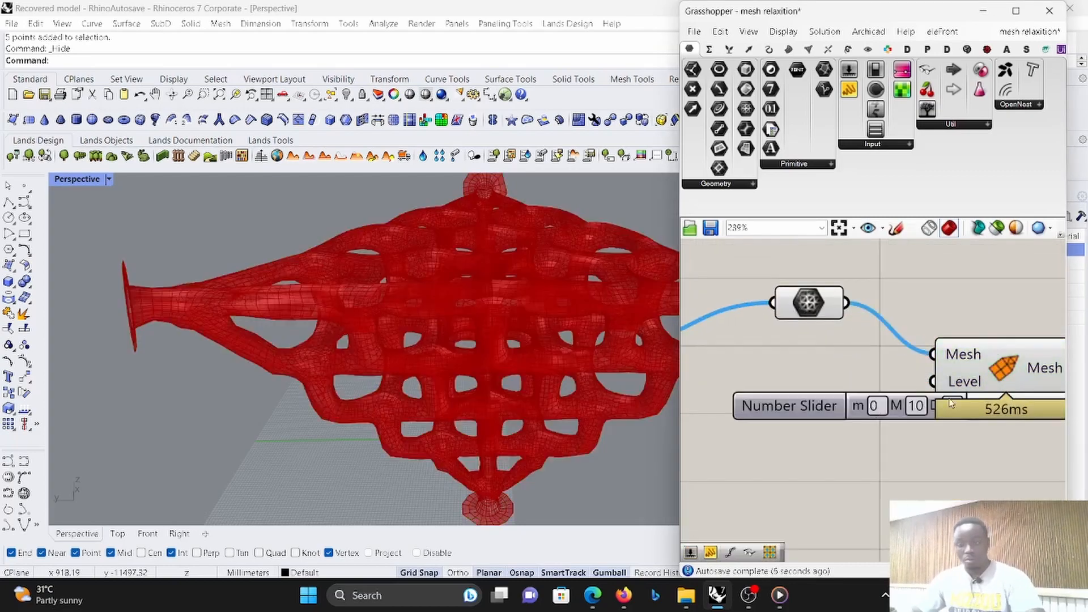
pyautogui.moveTo(822, 409); pyautogui.dragTo(672, 461)
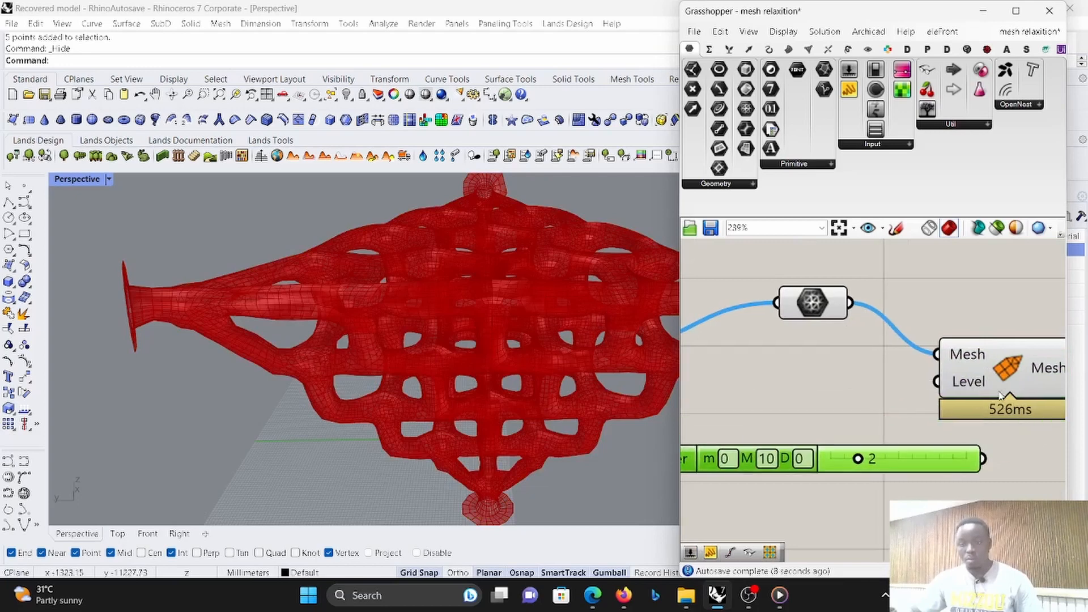
pyautogui.moveTo(937, 383); pyautogui.dragTo(969, 451)
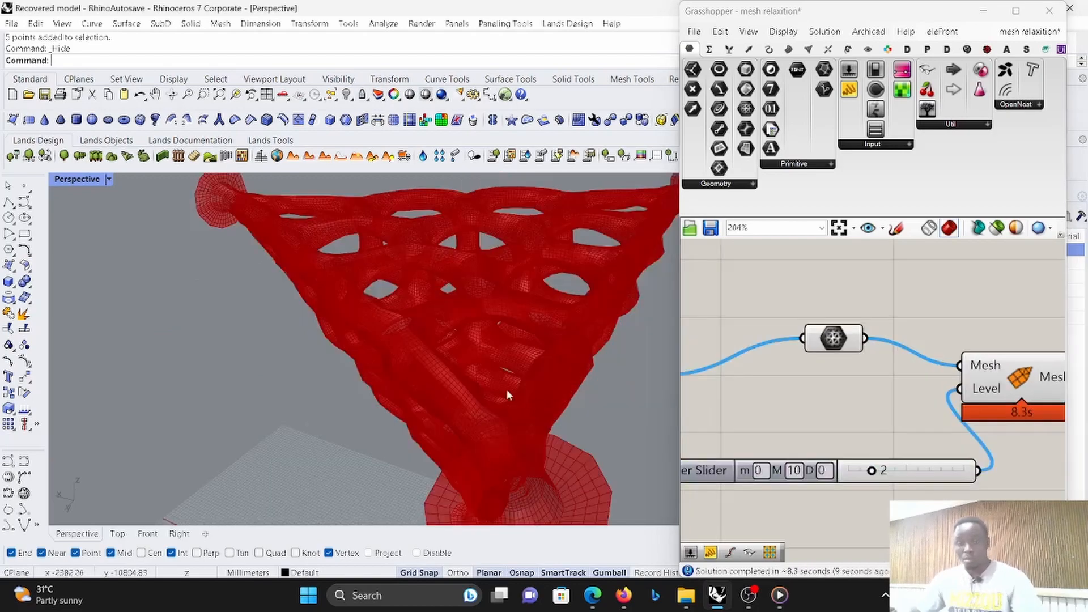
# - Inspect the density and smoothness of the refined mesh from different angles
pyautogui.scroll(-7, 505, 391)
pyautogui.moveTo(505, 391); pyautogui.dragTo(279, 325, button='right')
pyautogui.scroll(8, 465, 327)
pyautogui.scroll(5, 533, 346)
pyautogui.scroll(-10, 311, 378)
pyautogui.moveTo(313, 381); pyautogui.dragTo(431, 325, button='right')
pyautogui.scroll(5, 380, 399)
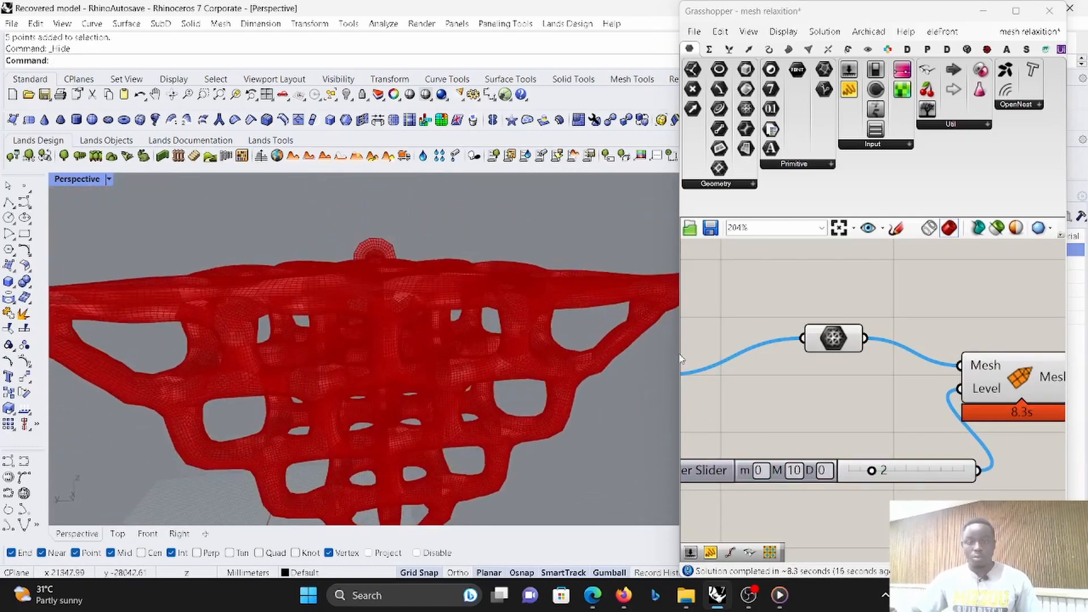
# - Delete the Refine component together with its number slider
pyautogui.scroll(-3, 913, 358)
pyautogui.scroll(2, 953, 379)
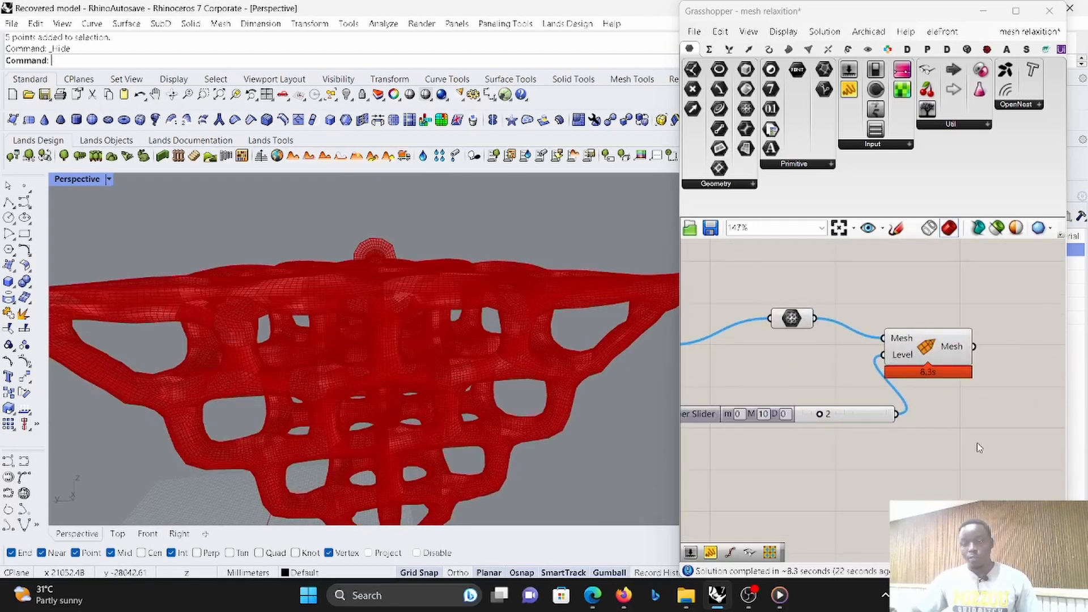
pyautogui.moveTo(980, 445); pyautogui.dragTo(859, 347)
pyautogui.press('Delete')
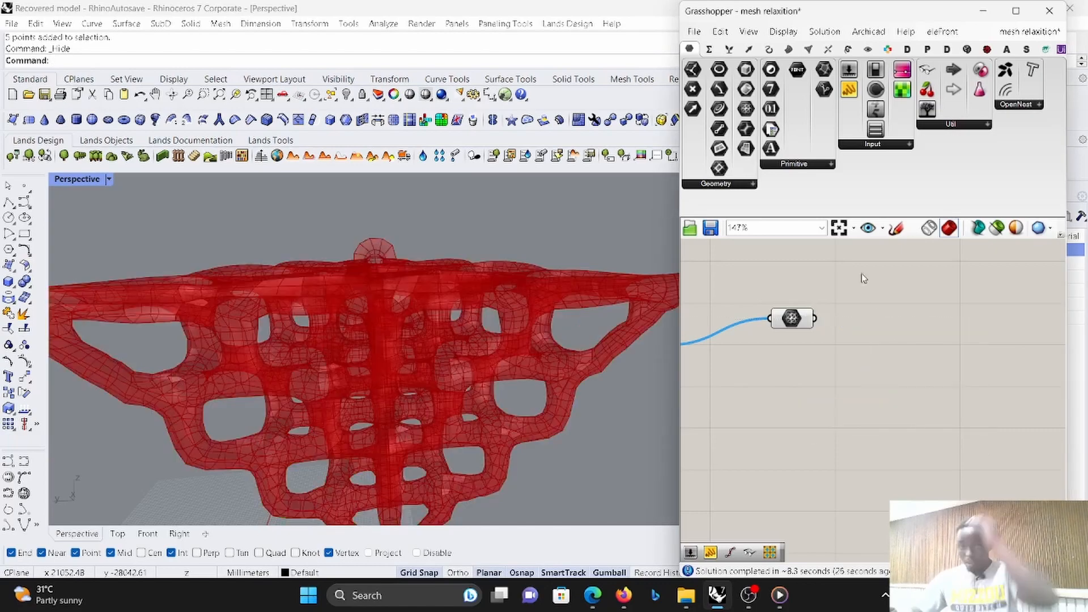
# - Place Weaverbird's Catmull-Clark Subdivision component on the canvas after the Mesh parameter
pyautogui.click(1015, 11)
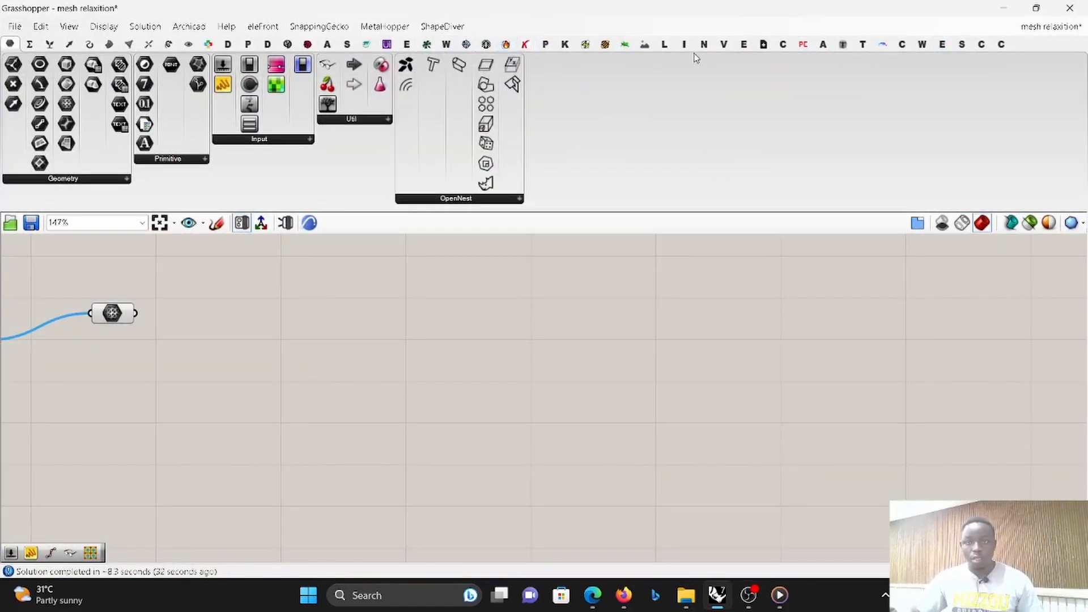
pyautogui.click(921, 44)
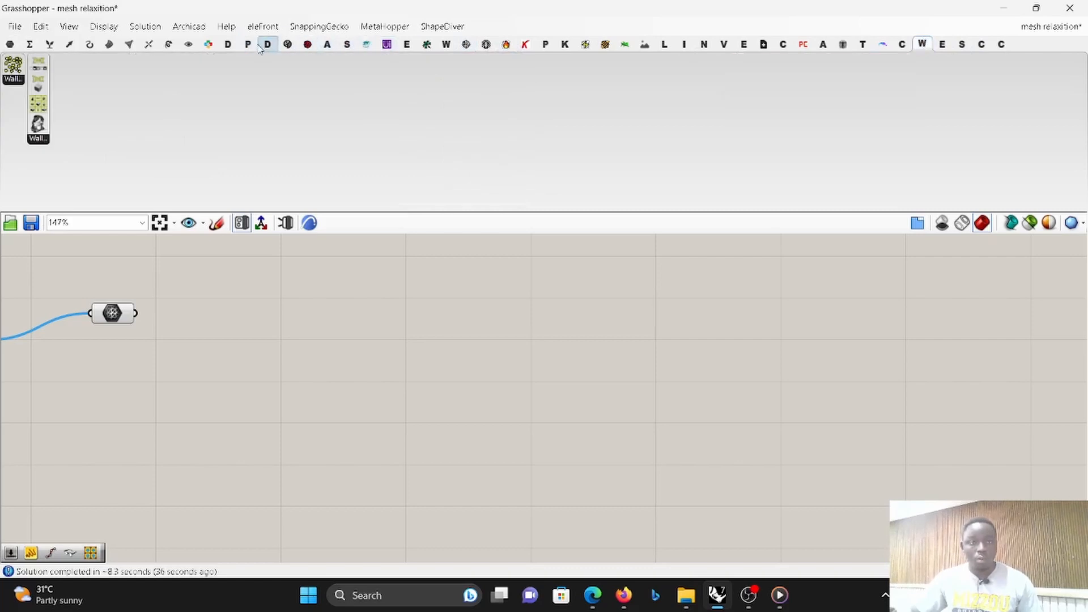
pyautogui.click(446, 44)
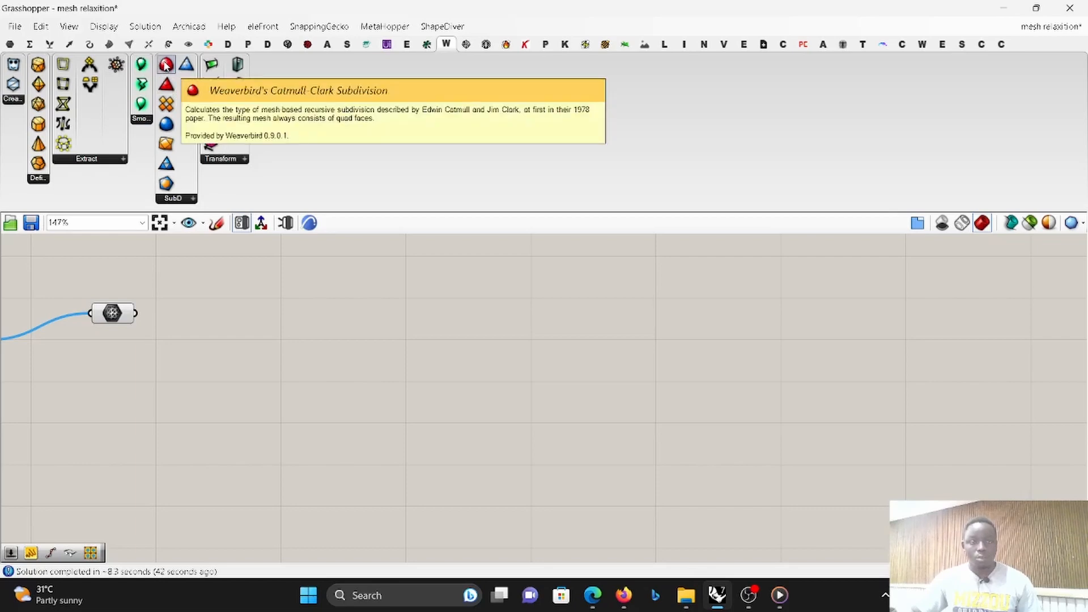
pyautogui.moveTo(166, 66); pyautogui.dragTo(297, 355)
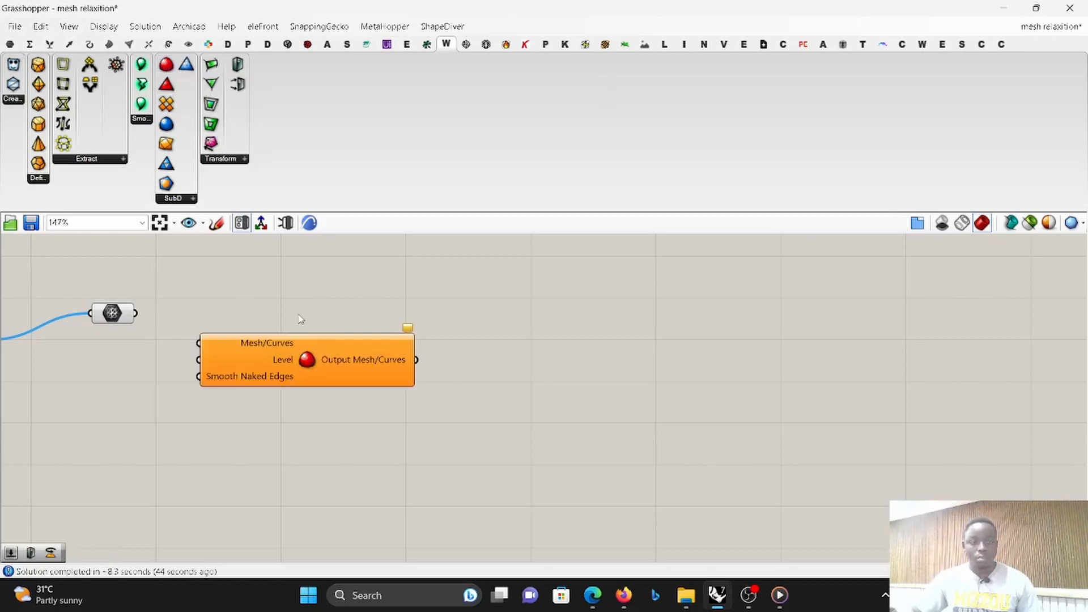
pyautogui.click(1029, 13)
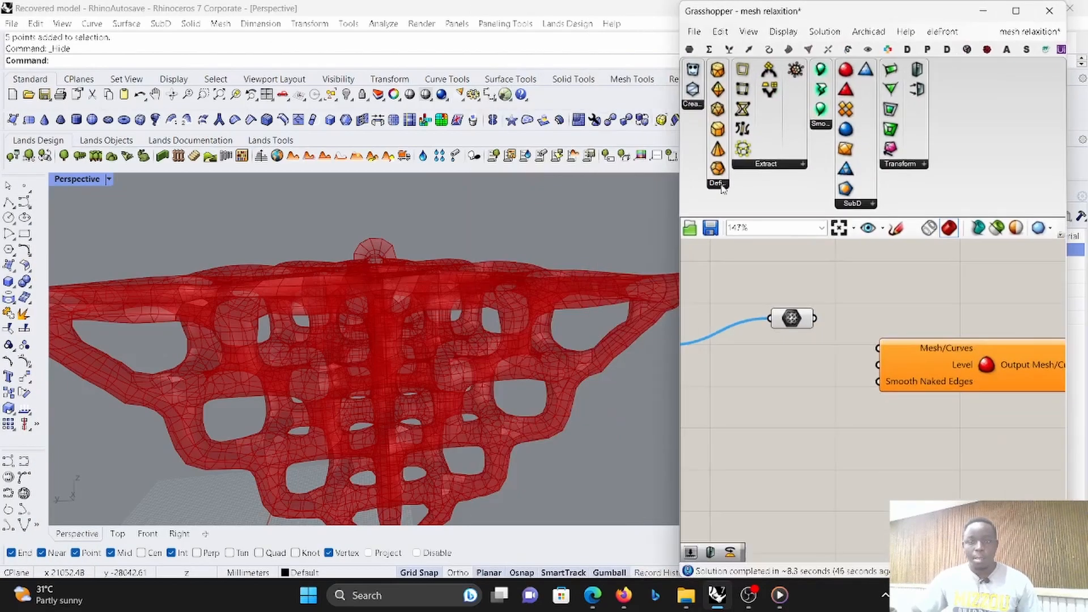
# - Connect the Mesh parameter to the Catmull-Clark component's Mesh/Curves input and turn off the Mesh parameter's preview
pyautogui.scroll(3, 833, 334)
pyautogui.moveTo(828, 295); pyautogui.dragTo(932, 344)
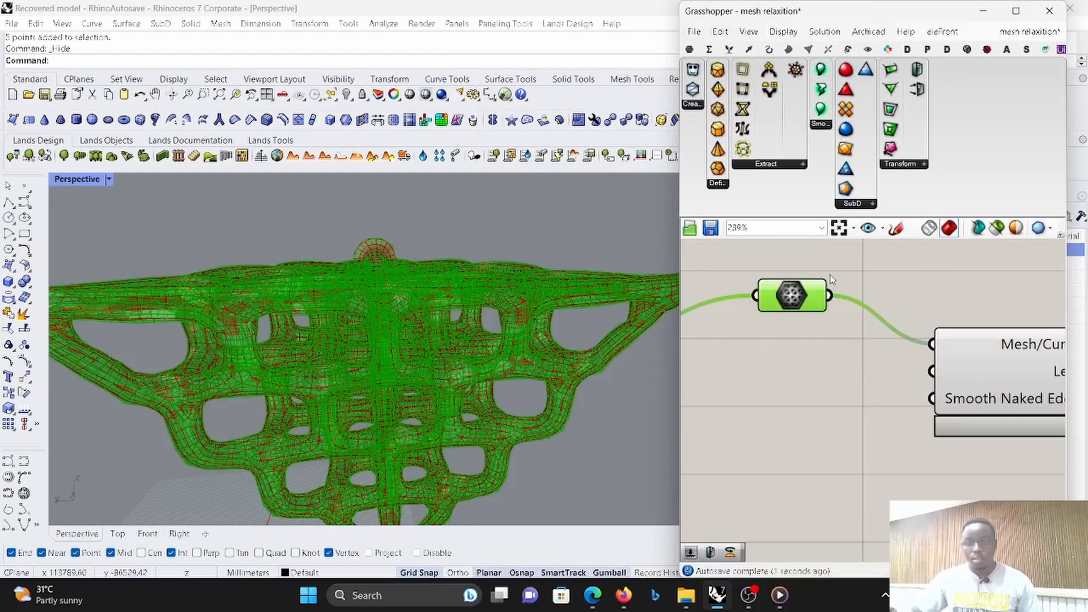
pyautogui.rightClick(831, 279)
pyautogui.click(855, 298)
pyautogui.scroll(2, 876, 374)
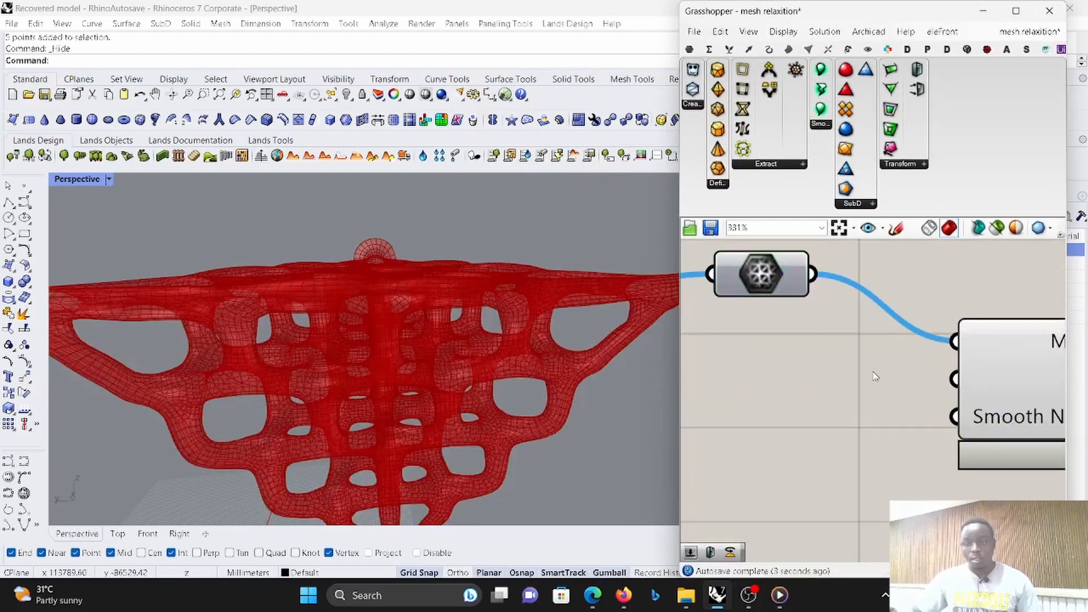
# - Add a panel containing 2, connect it to the Catmull-Clark component's Level input, and examine the subdivided mesh
pyautogui.doubleClick(875, 376)
pyautogui.write('//')
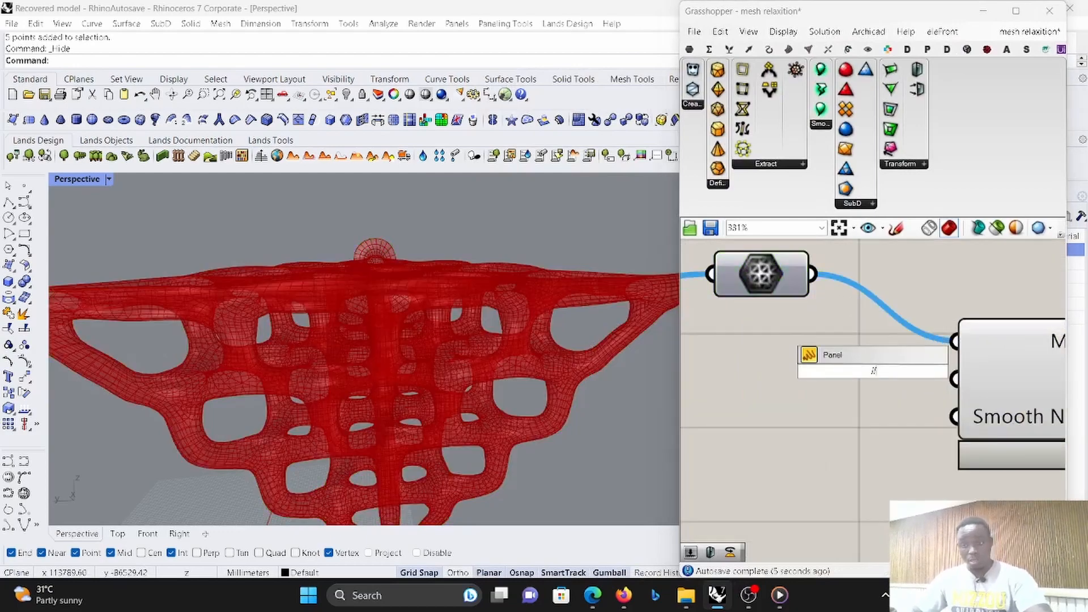
pyautogui.write('2')
pyautogui.press('Return')
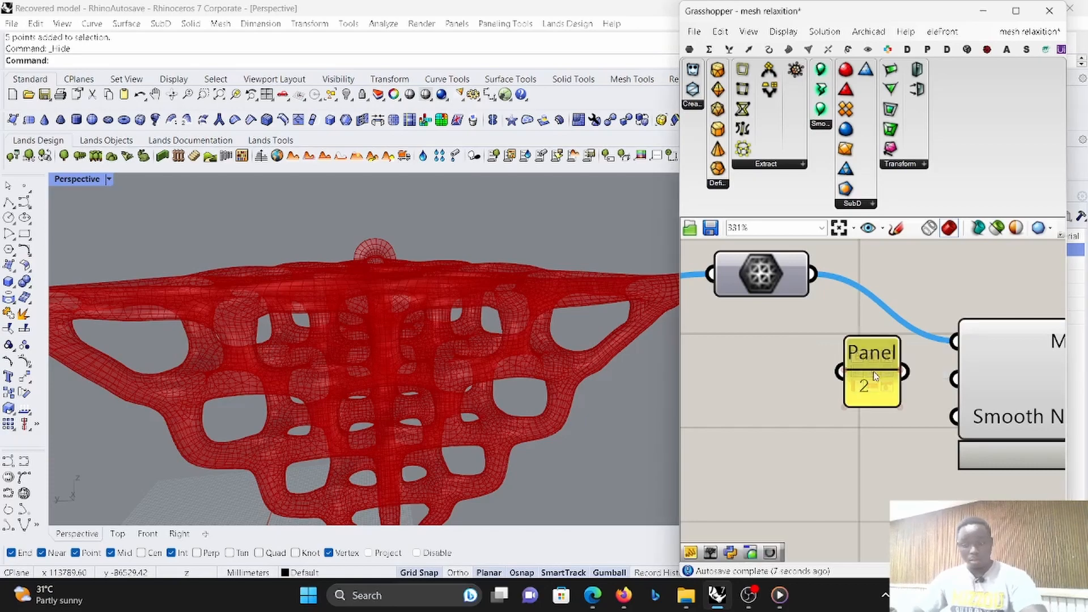
pyautogui.moveTo(905, 371); pyautogui.dragTo(955, 379)
pyautogui.scroll(-5, 923, 379)
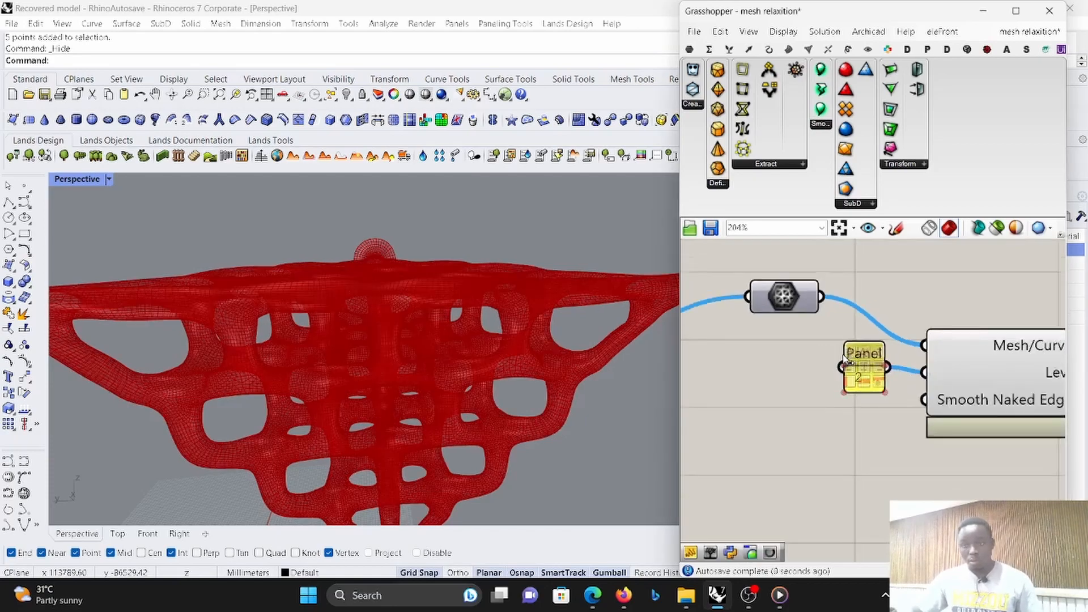
pyautogui.click(875, 343)
pyautogui.scroll(-5, 875, 342)
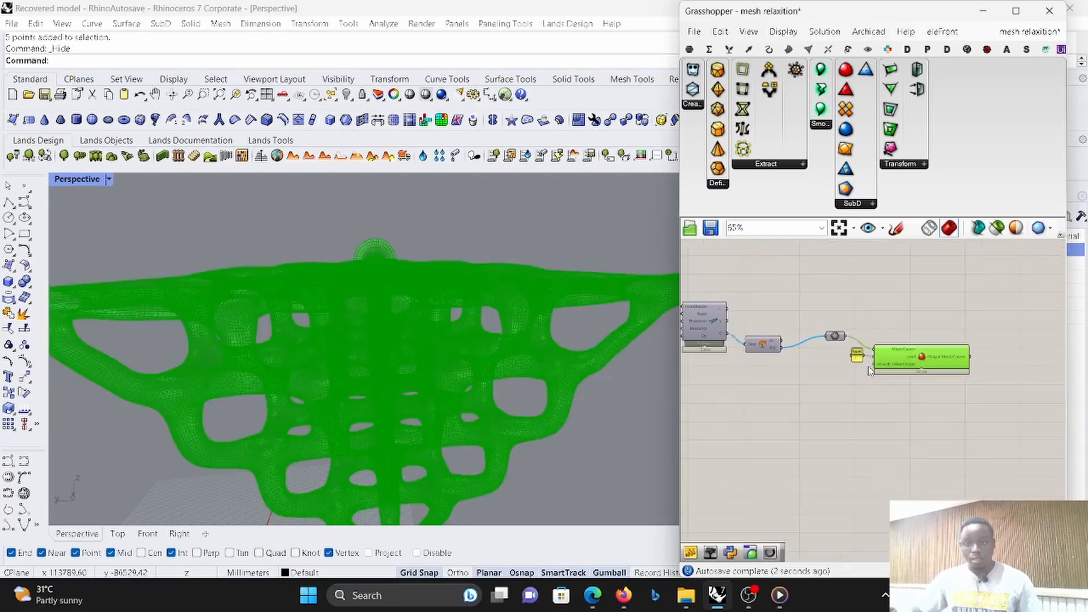
pyautogui.moveTo(376, 347); pyautogui.dragTo(417, 340, button='right')
pyautogui.scroll(-8, 392, 297)
pyautogui.scroll(8, 392, 403)
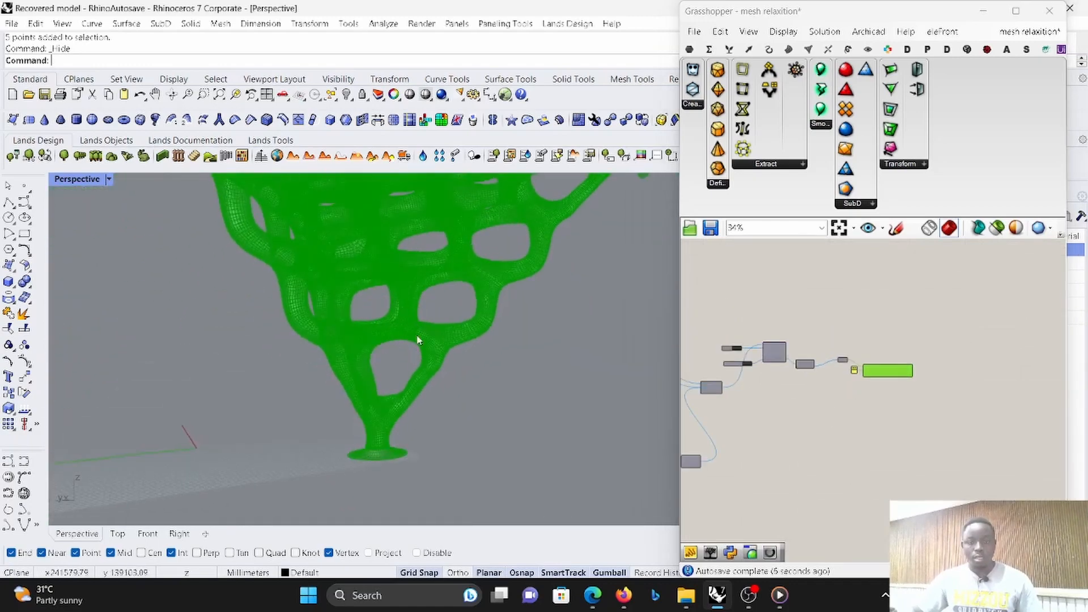
pyautogui.scroll(4, 925, 412)
# - Place Kangaroo's mesh component with the SortedMesh output and connect the Catmull-Clark output to its Mesh input
pyautogui.click(872, 431)
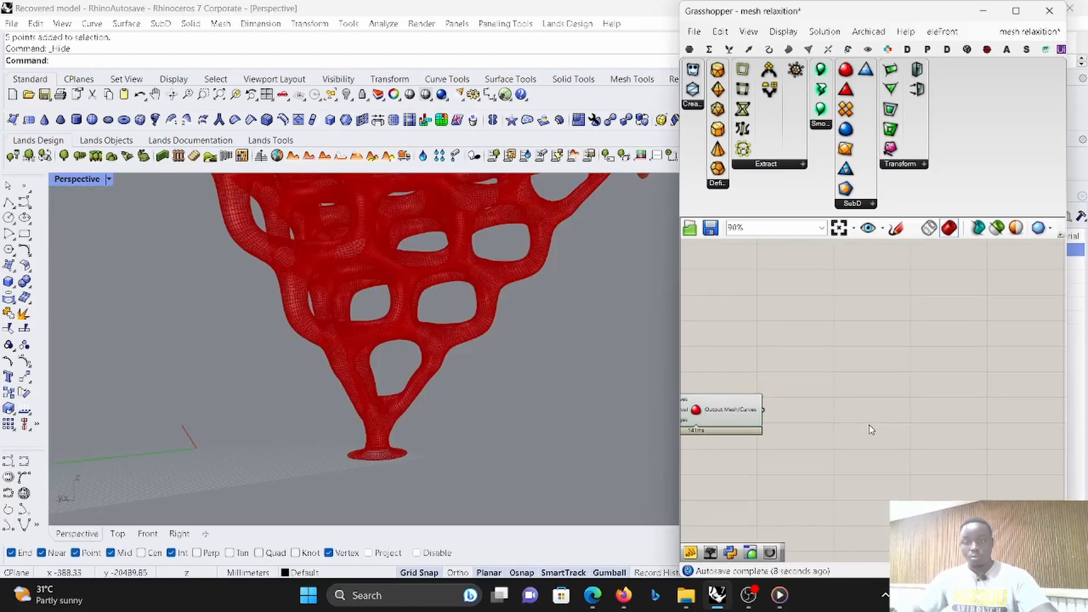
pyautogui.doubleClick(872, 431)
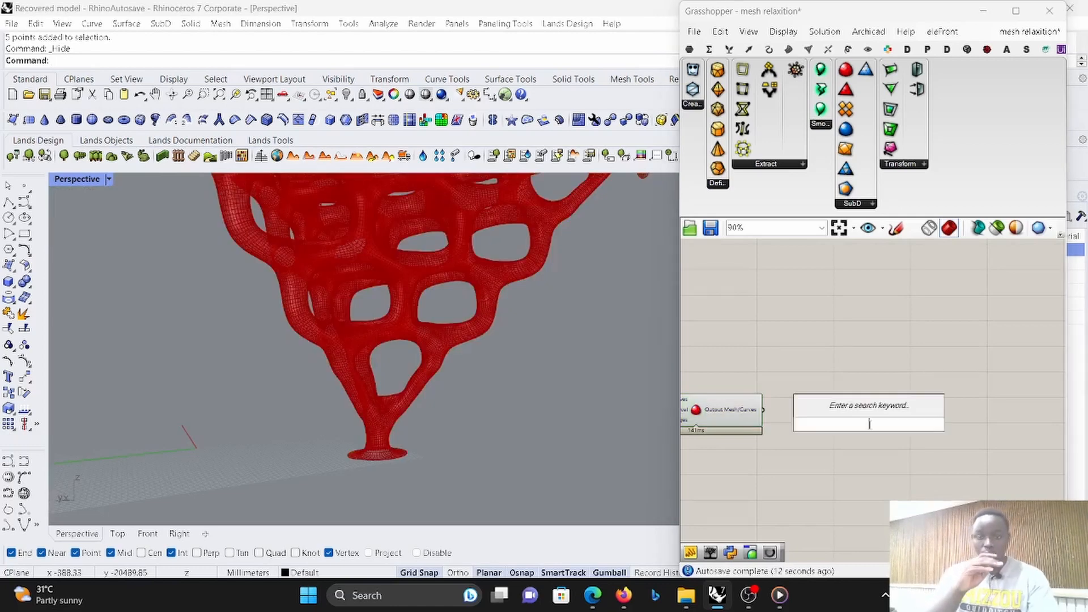
pyautogui.click(1015, 10)
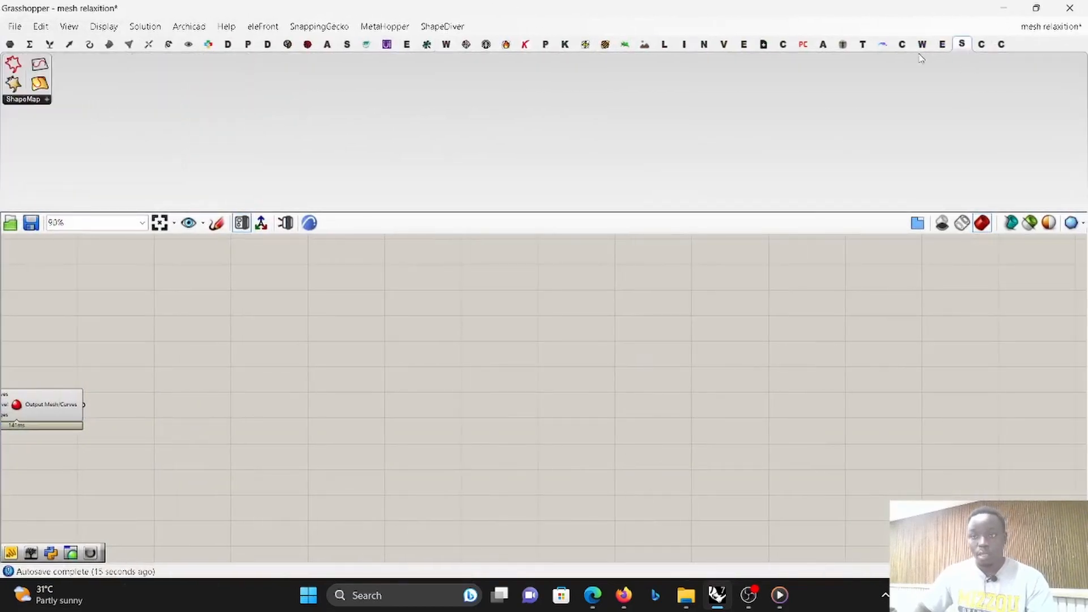
pyautogui.click(743, 44)
pyautogui.click(545, 44)
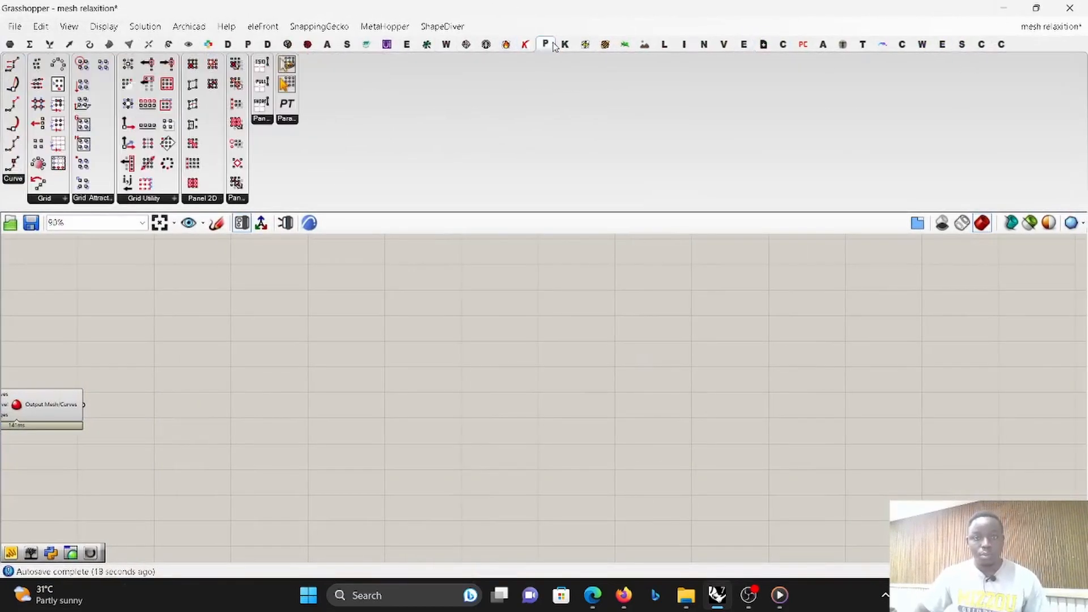
pyautogui.click(565, 44)
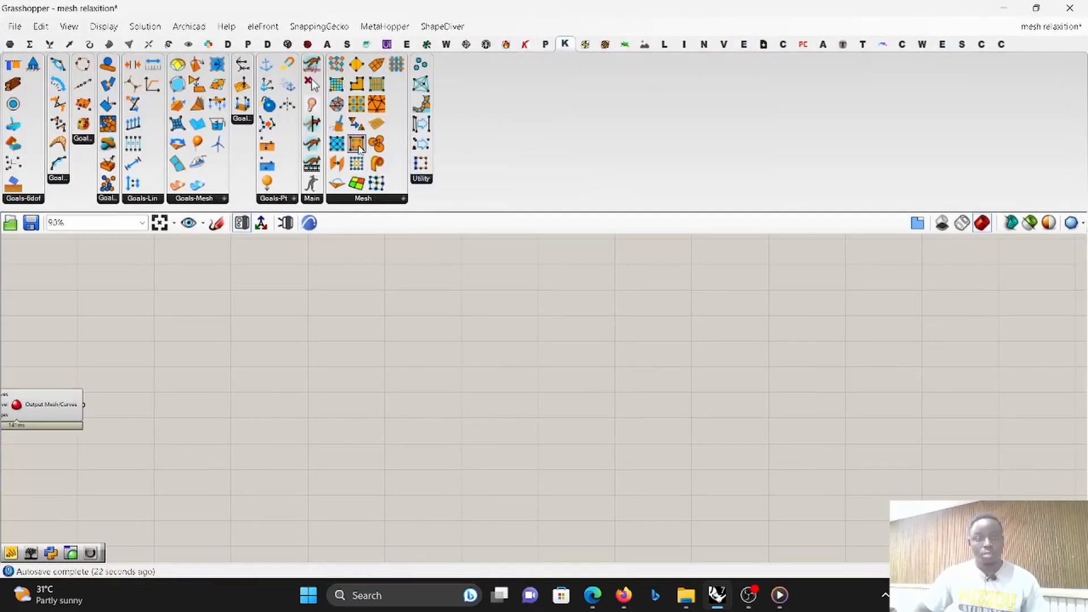
pyautogui.moveTo(357, 184); pyautogui.dragTo(85, 406)
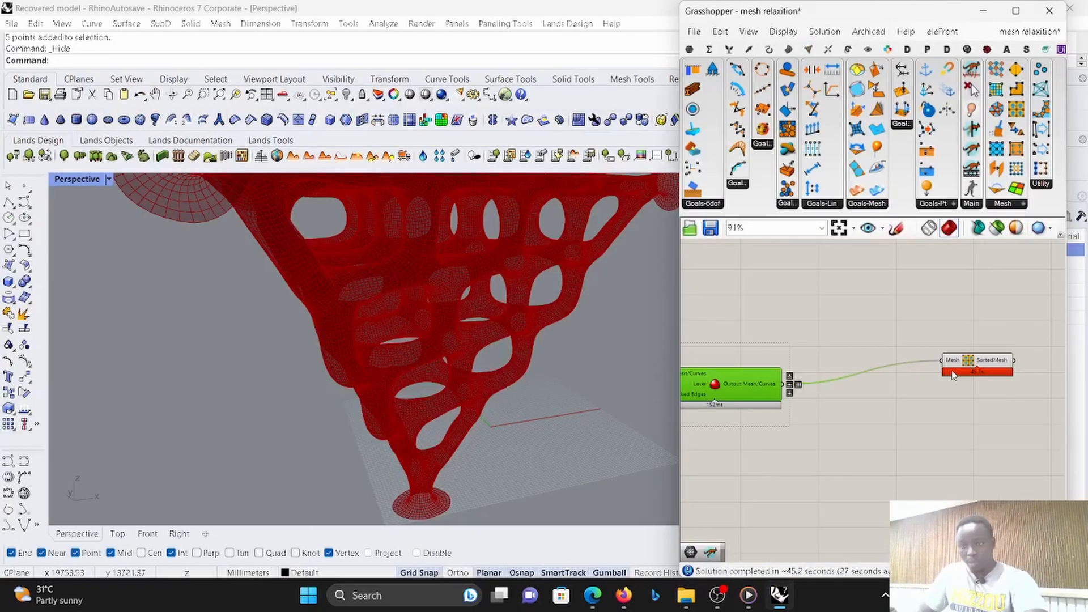
# - Move the mesh-sorting component slightly down on the canvas and examine the mesh from different angles
pyautogui.scroll(5, 945, 365)
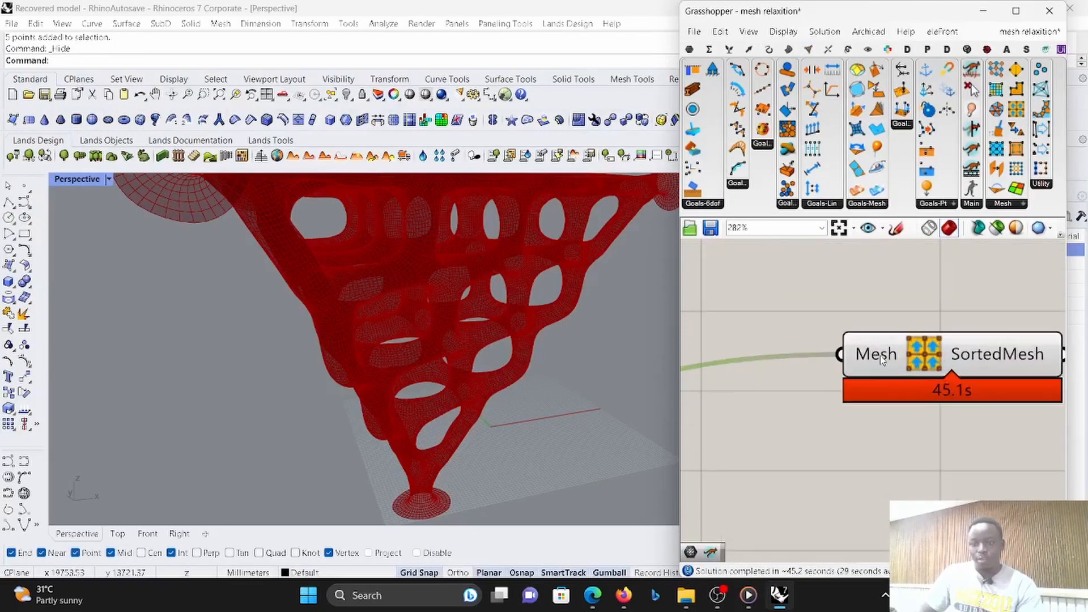
pyautogui.scroll(-5, 881, 360)
pyautogui.scroll(3, 873, 359)
pyautogui.scroll(-4, 838, 357)
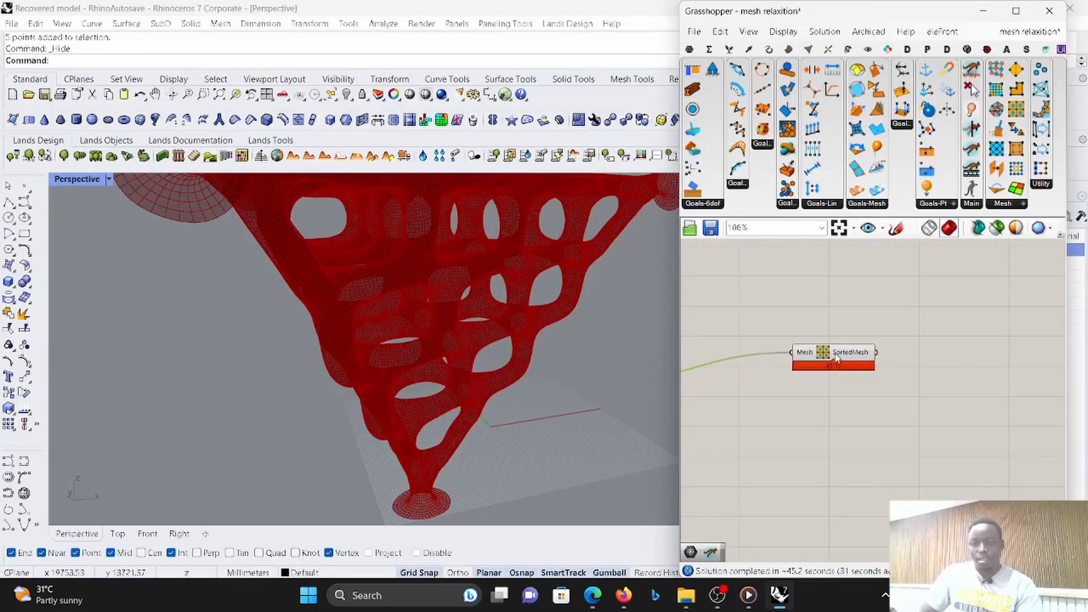
pyautogui.moveTo(837, 356); pyautogui.dragTo(820, 405)
pyautogui.moveTo(517, 383); pyautogui.dragTo(483, 357, button='right')
pyautogui.scroll(3, 483, 357)
pyautogui.click(784, 376)
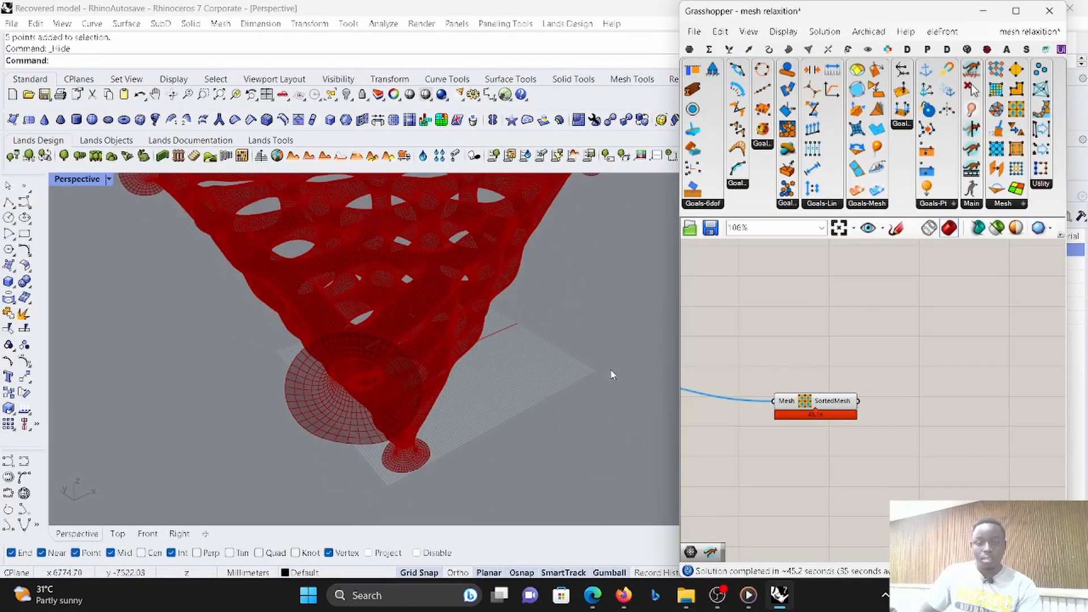
pyautogui.moveTo(611, 375); pyautogui.dragTo(376, 306, button='right')
pyautogui.scroll(3, 882, 402)
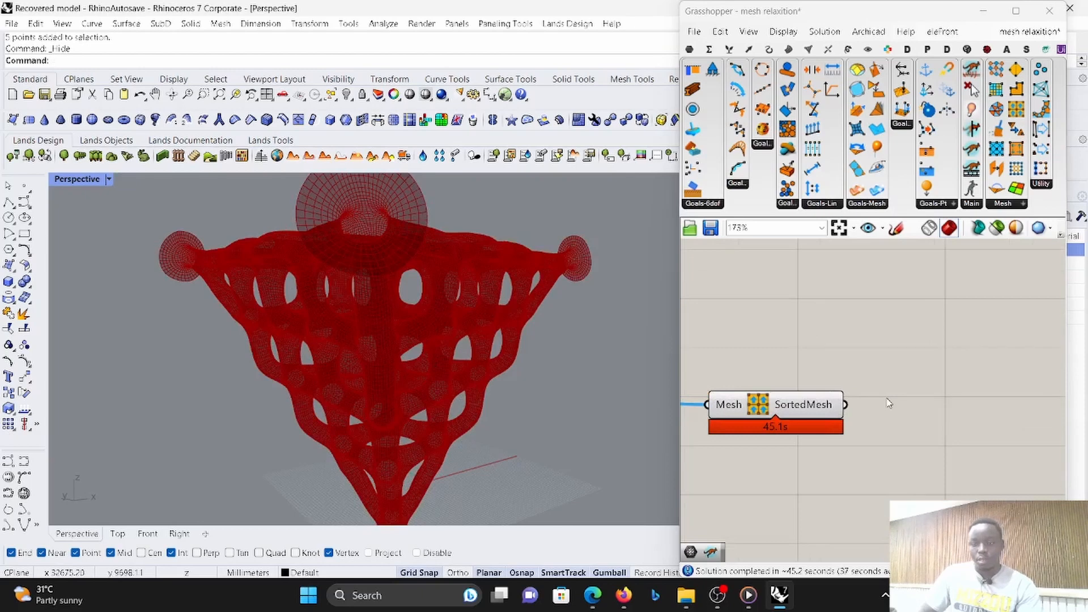
# - Add a List Length component below the mesh-sorting component and connect the SortedMesh output to its List input
pyautogui.doubleClick(927, 400)
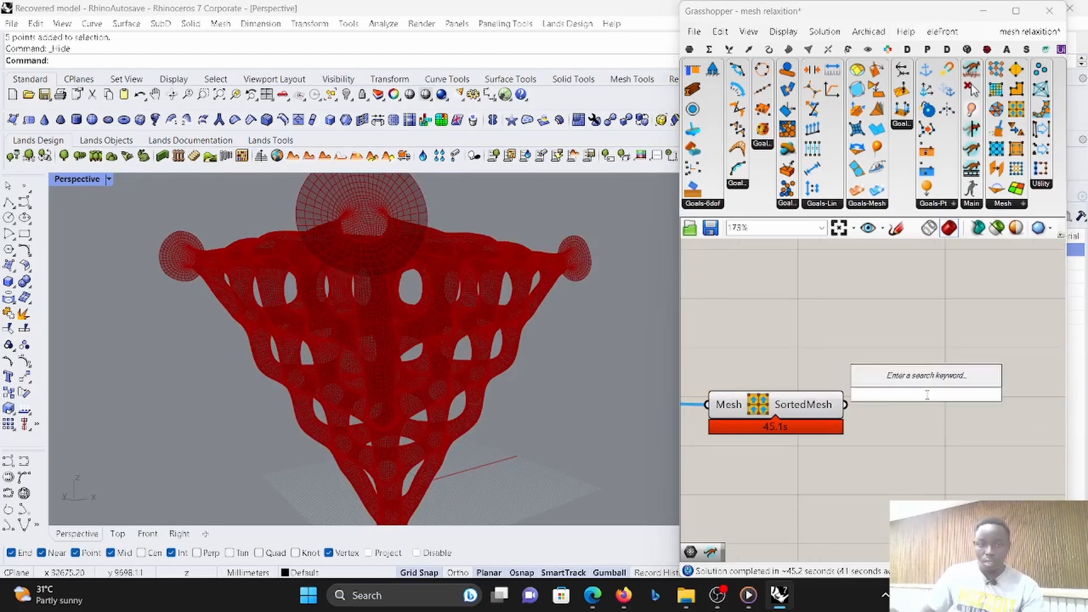
pyautogui.write('list')
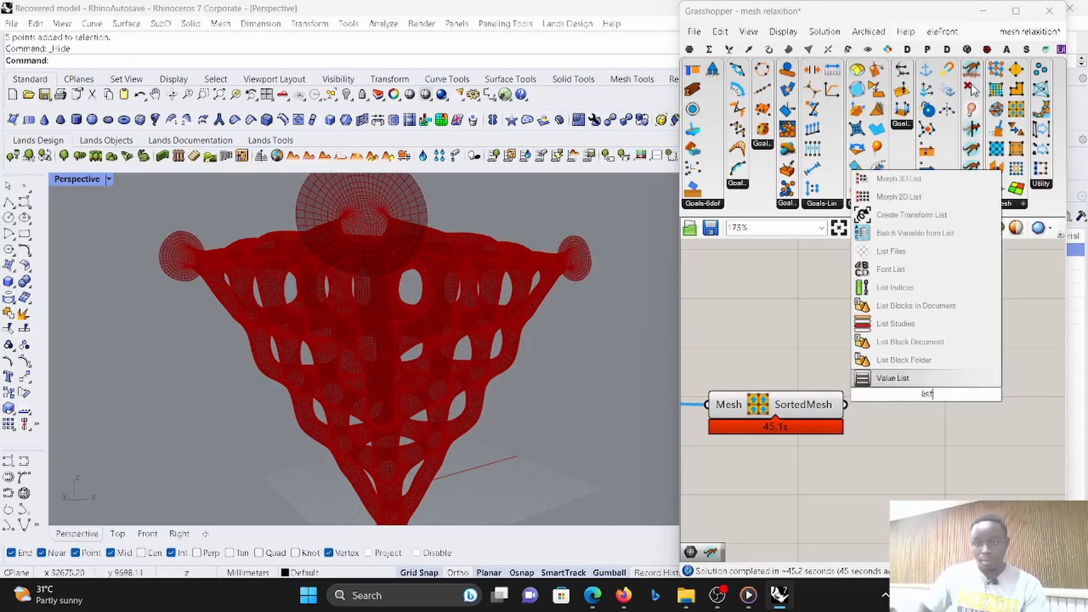
pyautogui.write(' len')
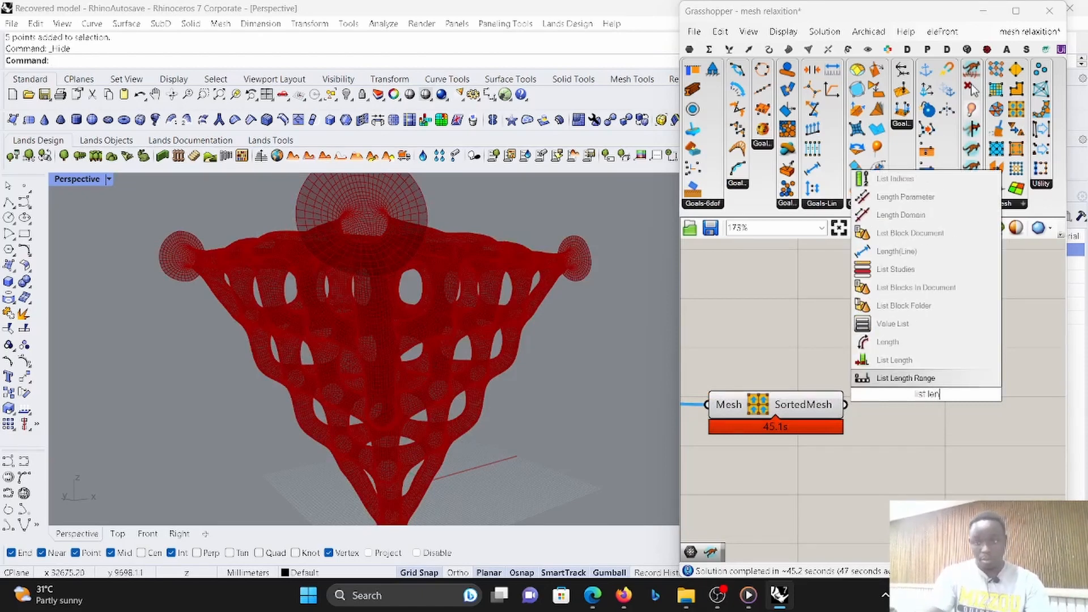
pyautogui.click(900, 376)
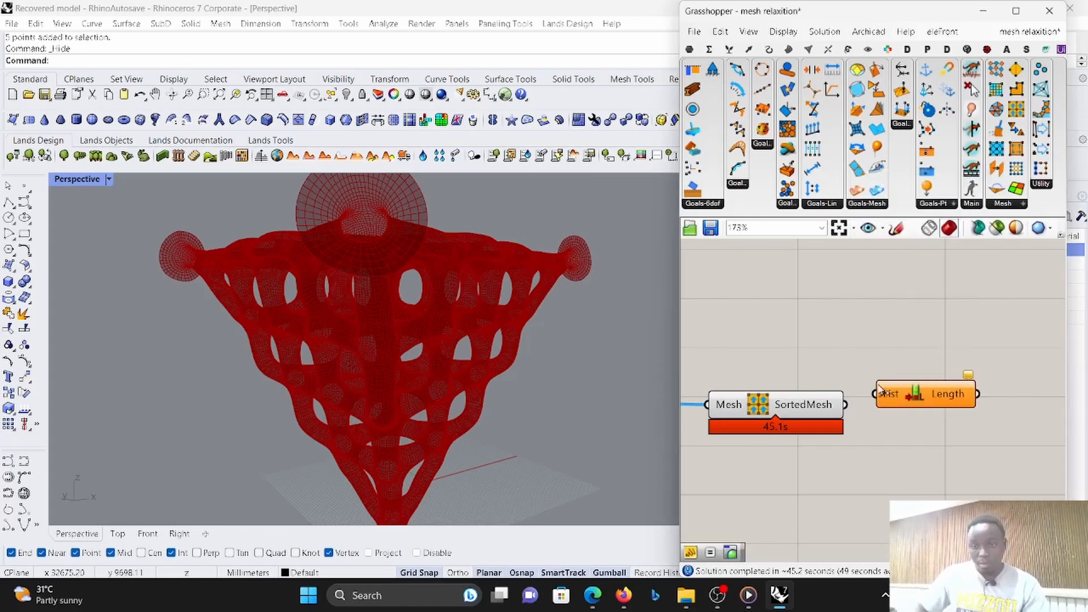
pyautogui.moveTo(875, 394); pyautogui.dragTo(875, 473)
pyautogui.scroll(-3, 854, 416)
pyautogui.scroll(3, 912, 398)
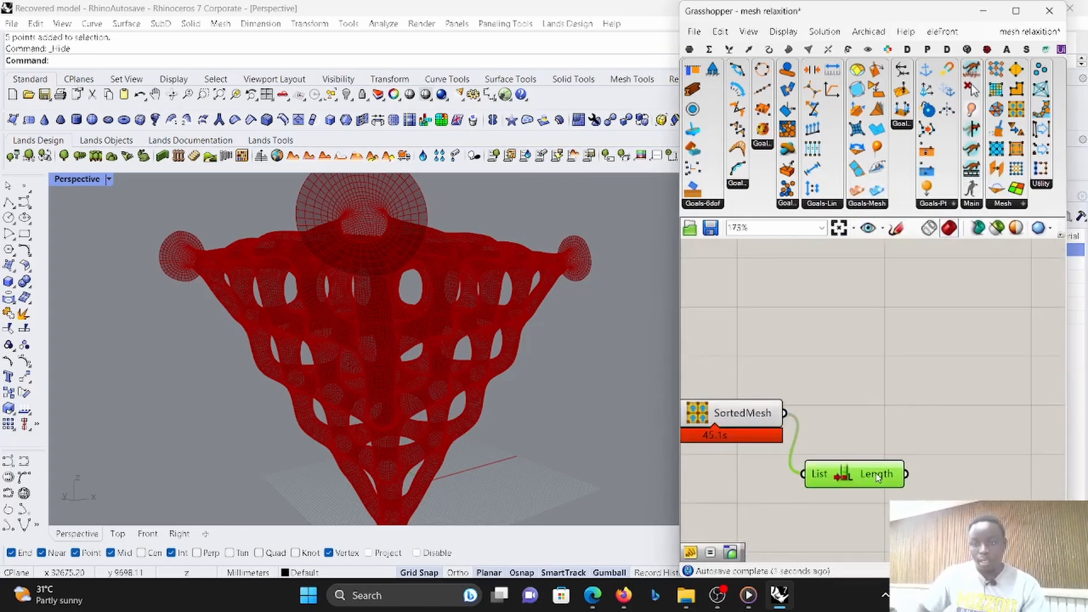
# - Add a Colour Wheel after the List Length component and connect the Length output to the wheel's input
pyautogui.click(955, 414)
pyautogui.doubleClick(957, 418)
pyautogui.write('wr')
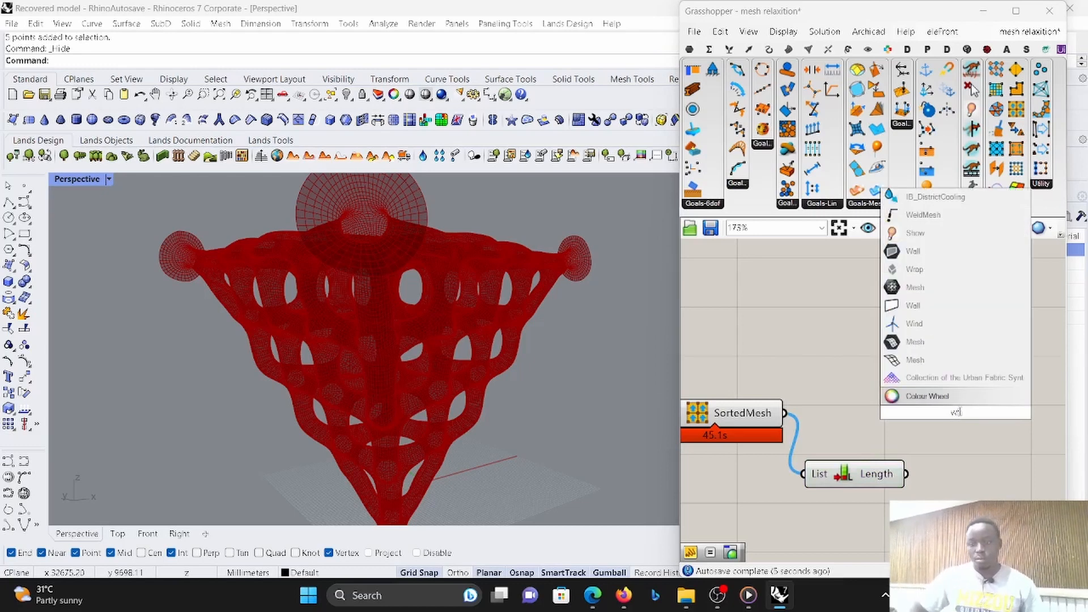
pyautogui.click(964, 400)
pyautogui.moveTo(941, 413); pyautogui.dragTo(1053, 438)
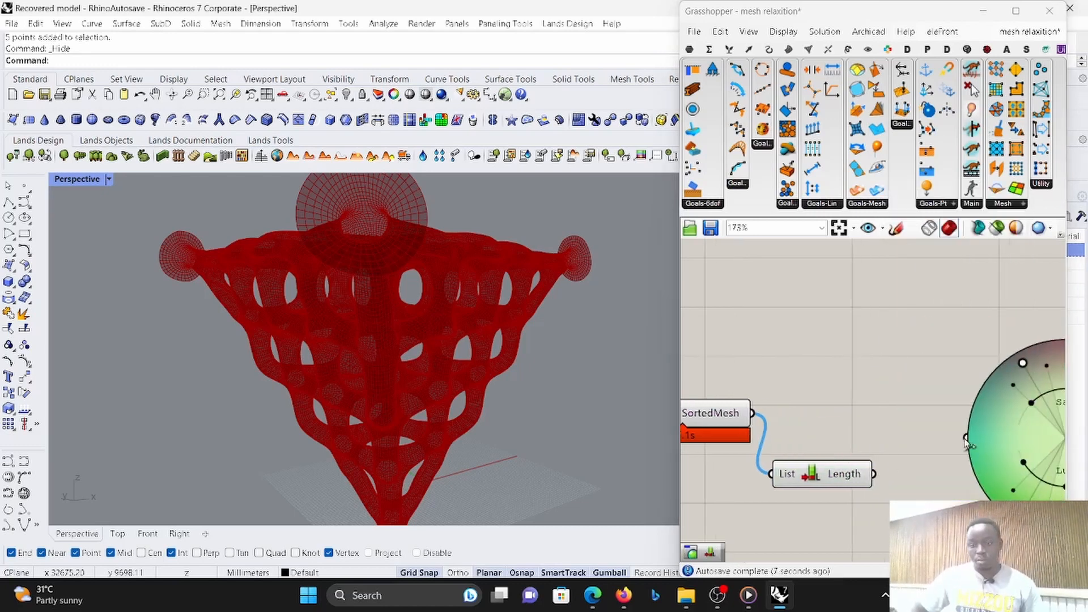
pyautogui.moveTo(965, 437); pyautogui.dragTo(884, 470)
pyautogui.scroll(-5, 885, 470)
pyautogui.scroll(4, 1029, 416)
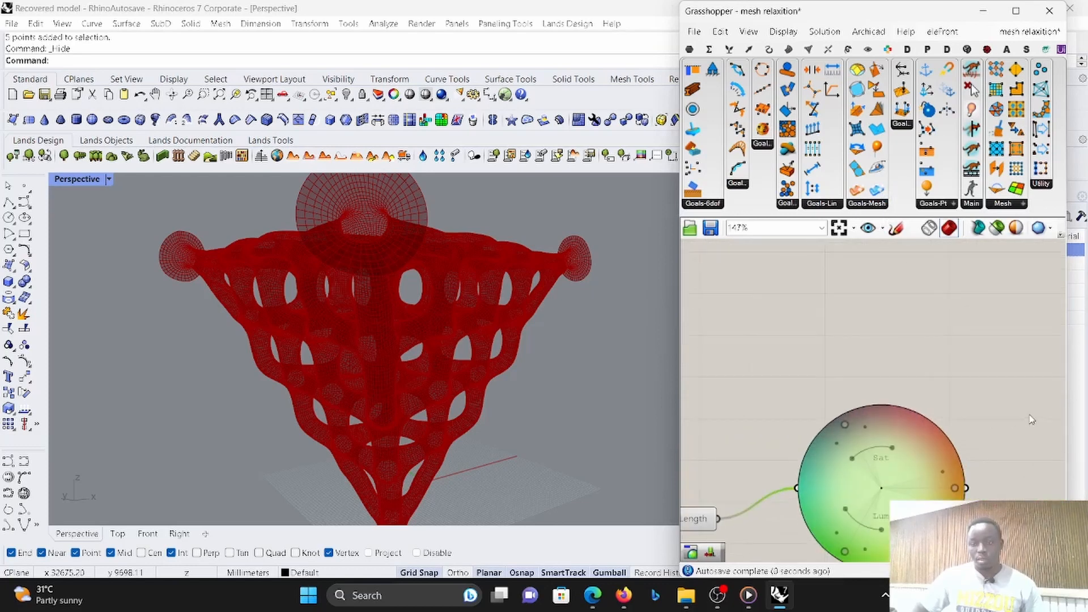
# - Add a Custom Preview component, connecting the SortedMesh output to Geometry and the Colour Wheel output to Material
pyautogui.doubleClick(1028, 416)
pyautogui.write('prs')
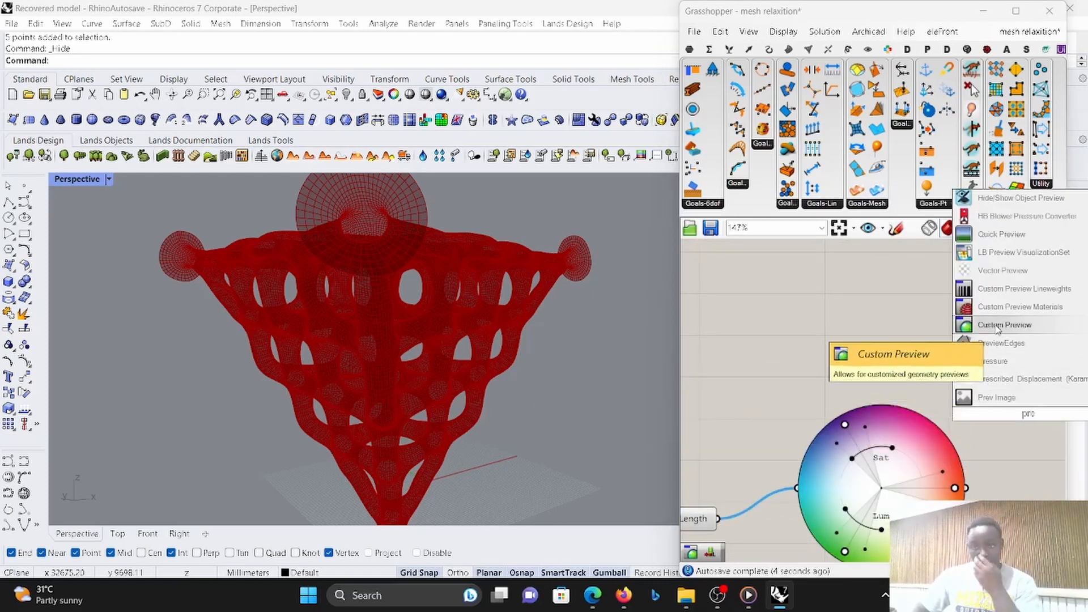
pyautogui.click(988, 325)
pyautogui.moveTo(990, 449); pyautogui.dragTo(965, 488)
pyautogui.scroll(-4, 1002, 422)
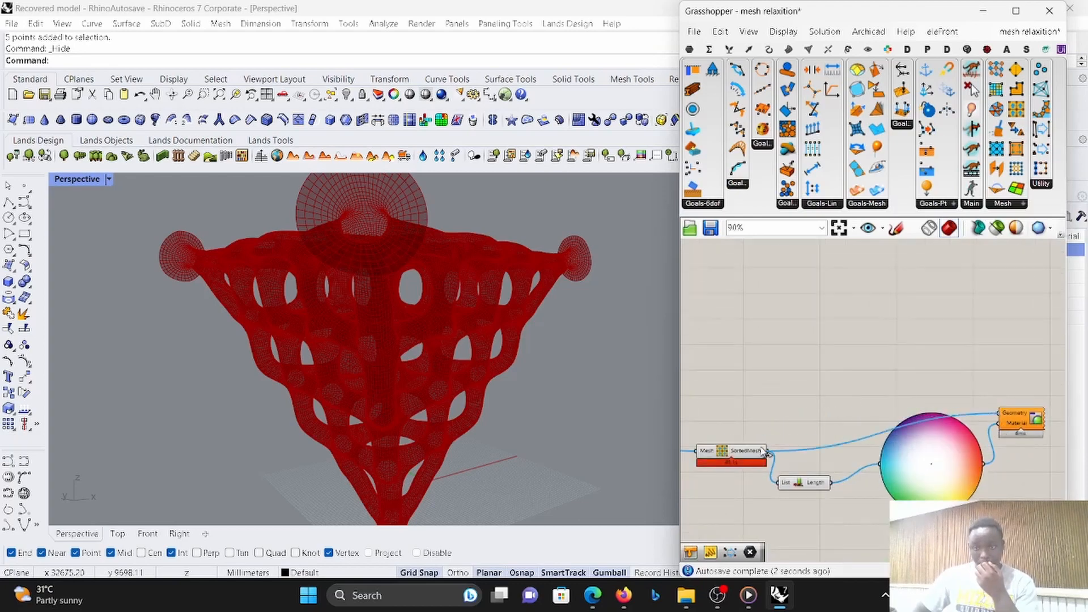
# - Turn off the preview of the mesh-sorting and List Length components
pyautogui.scroll(-3, 908, 436)
pyautogui.scroll(3, 907, 435)
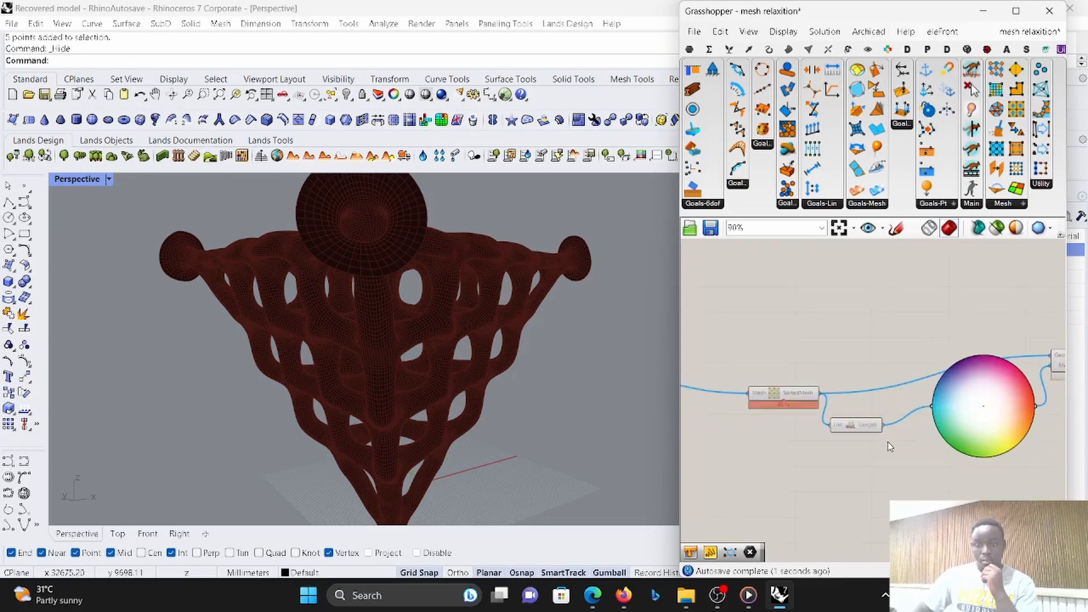
pyautogui.moveTo(880, 467); pyautogui.dragTo(775, 345)
pyautogui.rightClick(788, 327)
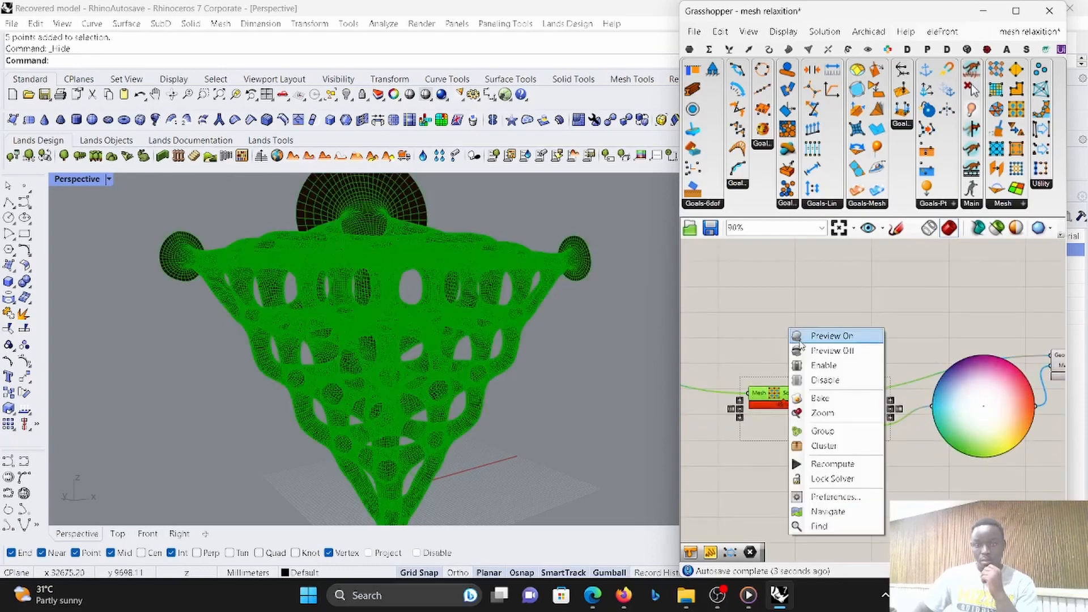
pyautogui.click(812, 354)
pyautogui.click(853, 321)
pyautogui.scroll(-2, 855, 326)
pyautogui.scroll(6, 899, 378)
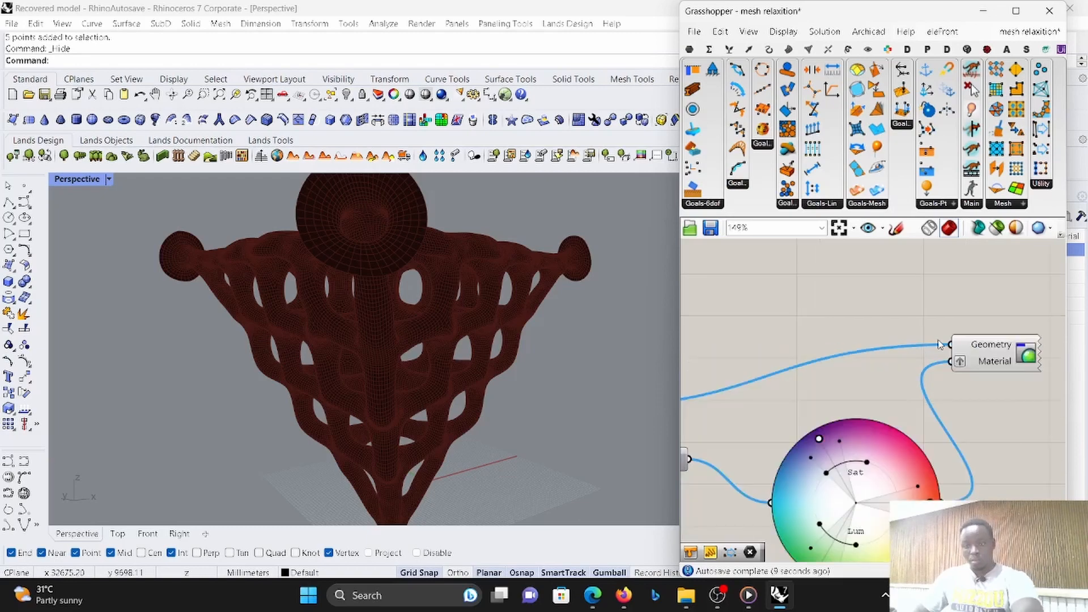
pyautogui.scroll(2, 961, 353)
pyautogui.scroll(-6, 978, 357)
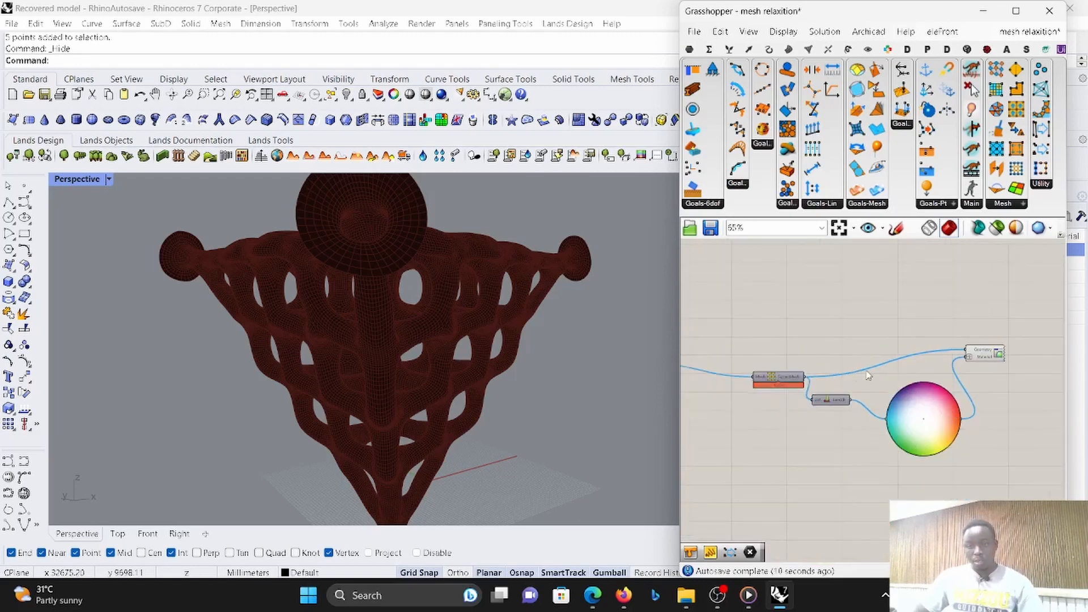
pyautogui.scroll(3, 867, 381)
pyautogui.scroll(-6, 866, 386)
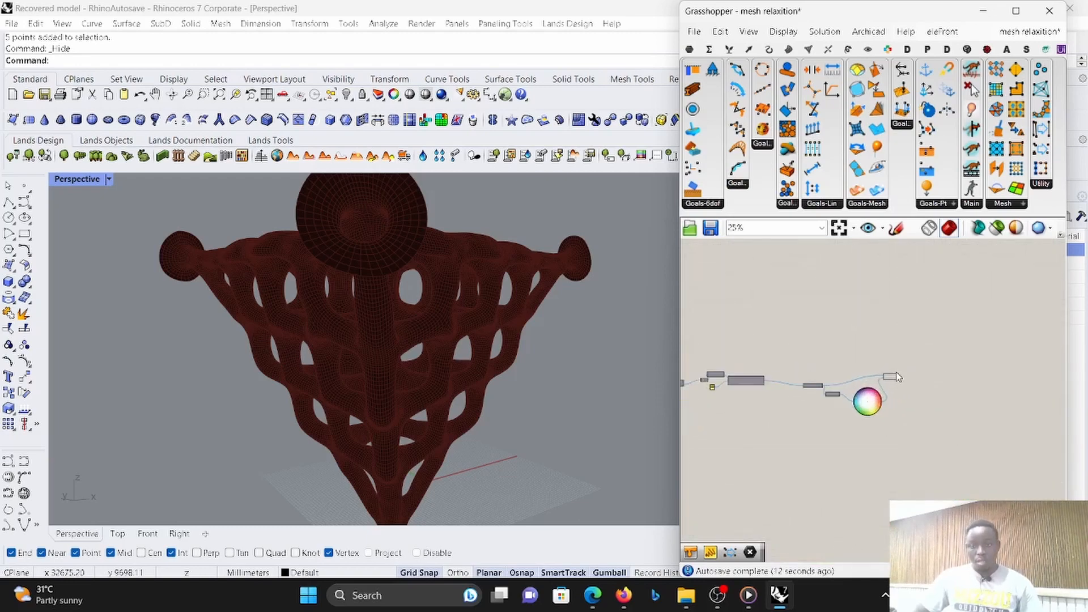
# - Set the Perspective viewport's display mode to Color and examine the coloured mesh
pyautogui.click(109, 180)
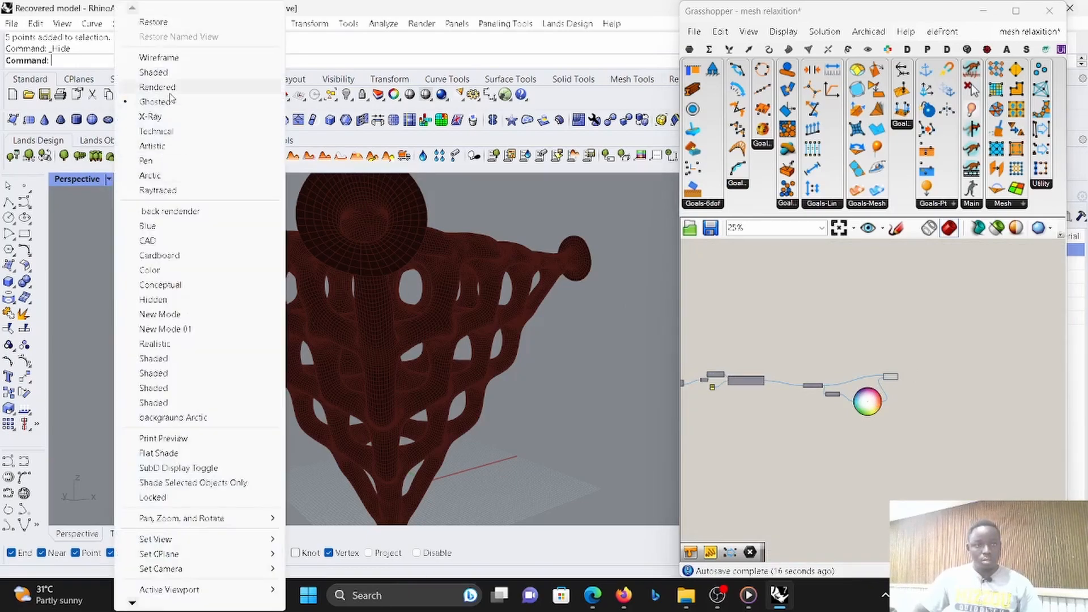
pyautogui.click(289, 293)
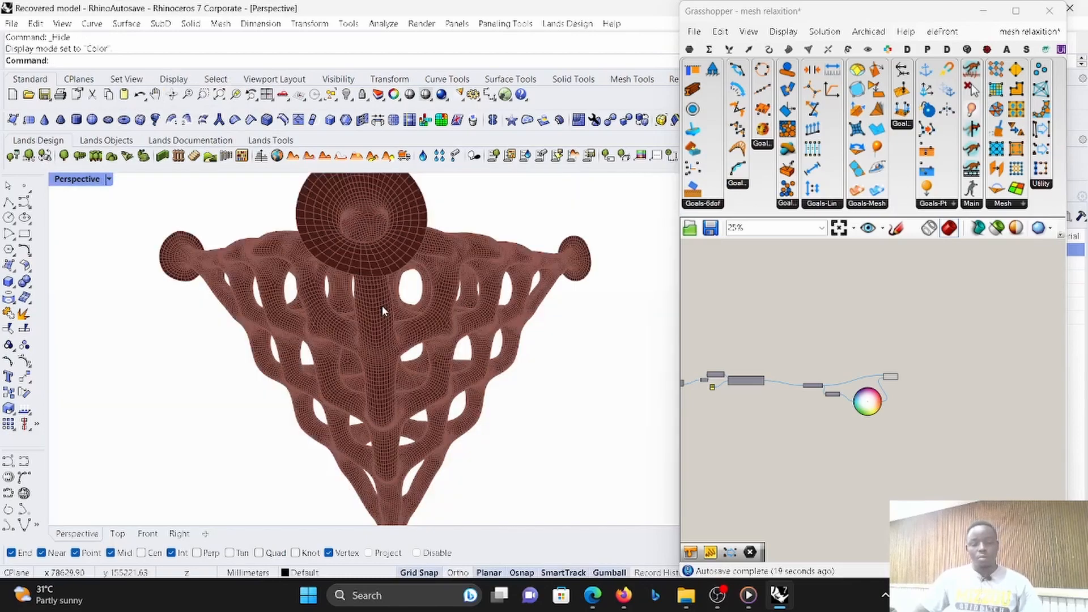
pyautogui.scroll(-3, 459, 304)
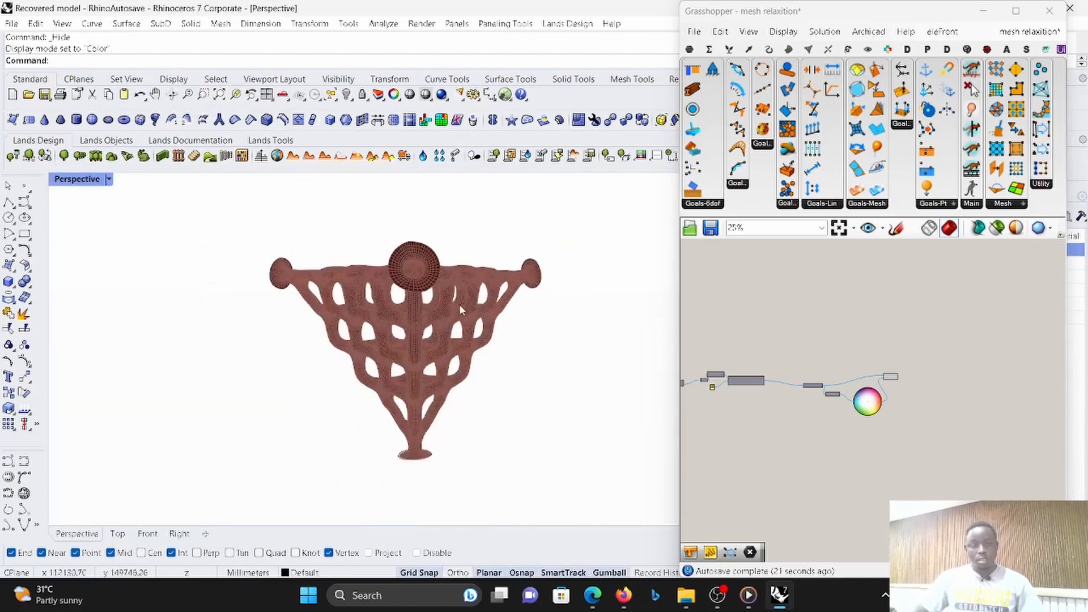
pyautogui.scroll(3, 580, 348)
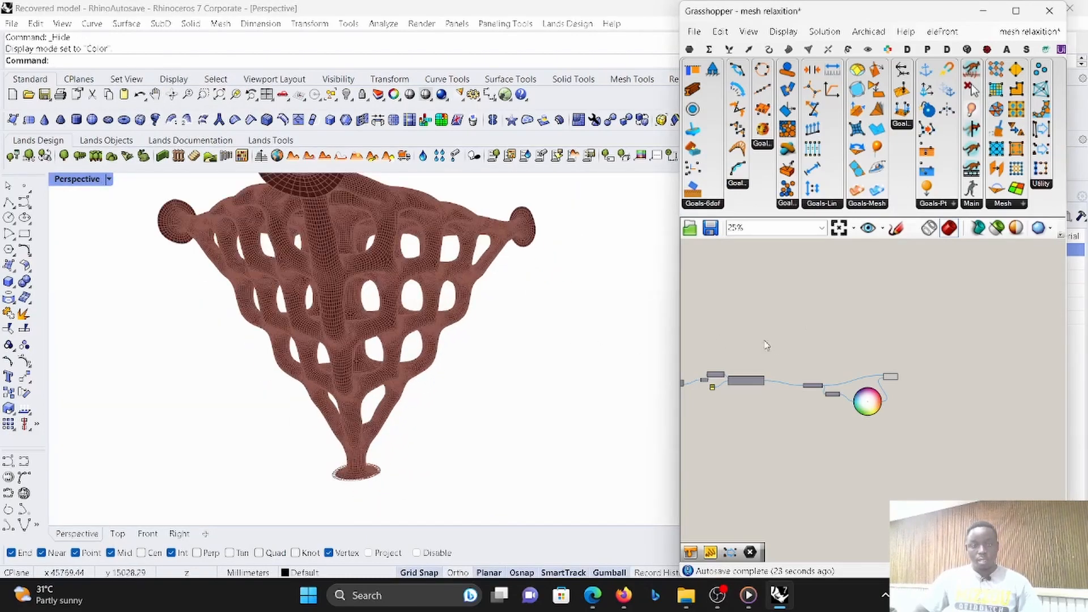
# - Turn off the preview of all components in the lower mesh definition
pyautogui.scroll(-5, 973, 413)
pyautogui.moveTo(732, 351); pyautogui.dragTo(894, 451)
pyautogui.rightClick(938, 363)
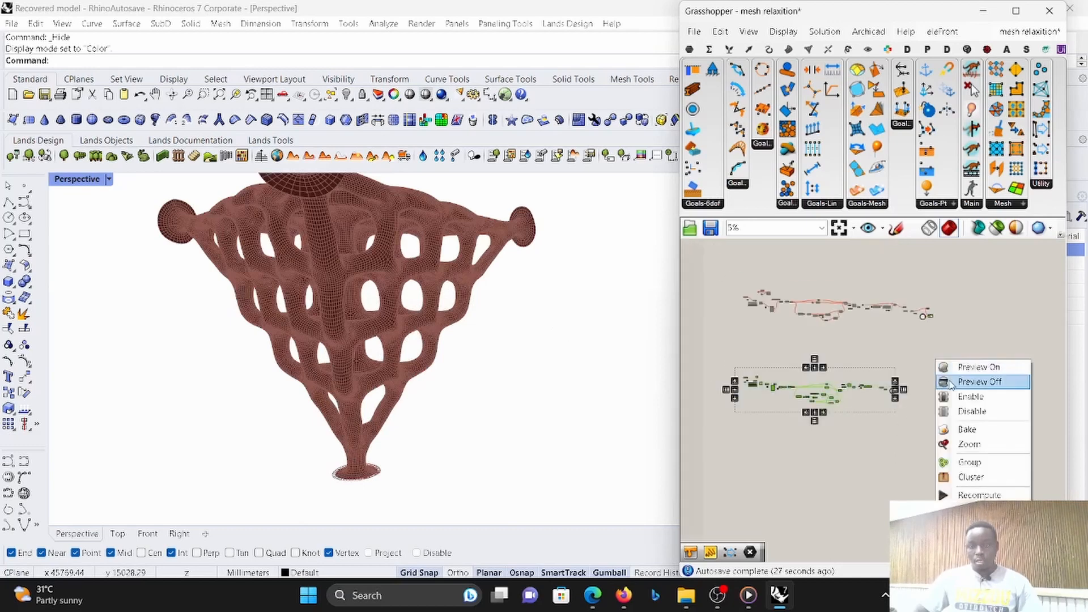
pyautogui.click(957, 381)
# - Insert a Stripper component after the SortedMesh output and feed its Strips output to List Length and the Custom Preview's Geometry input
pyautogui.scroll(2, 886, 377)
pyautogui.scroll(10, 875, 420)
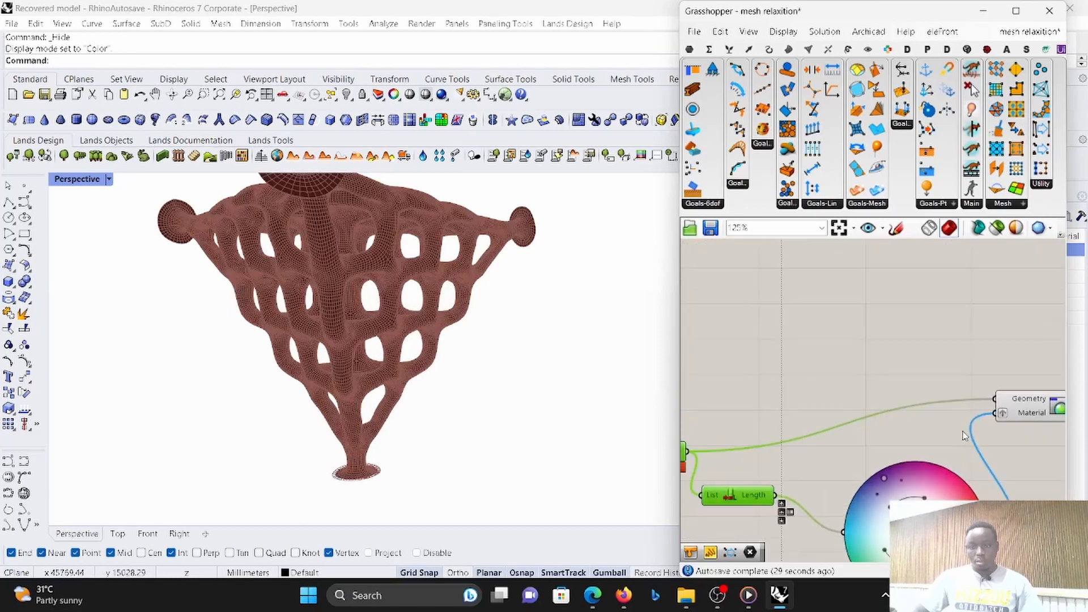
pyautogui.scroll(-1, 907, 414)
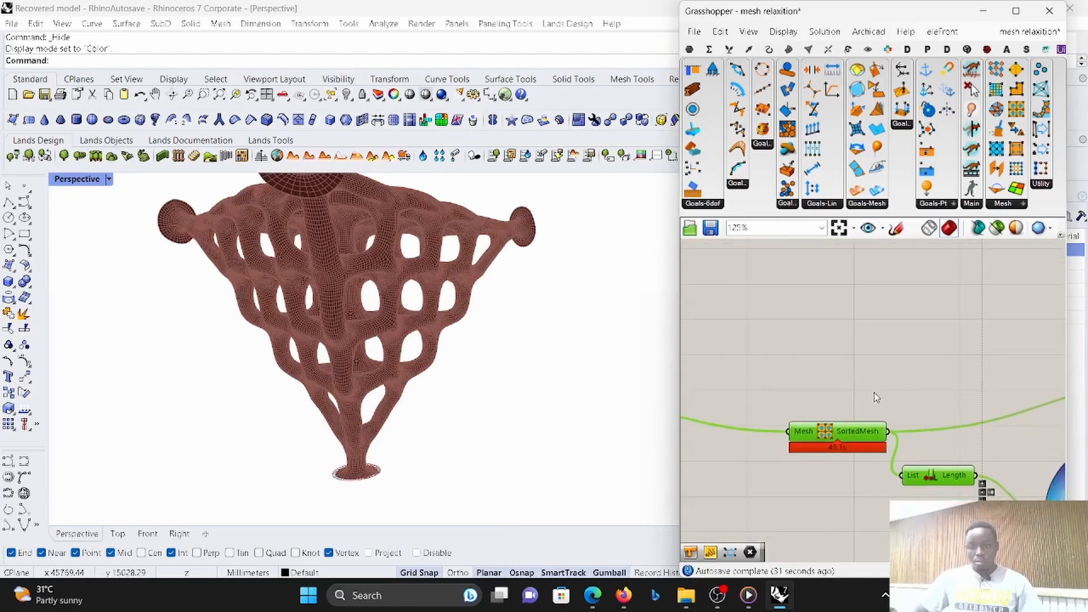
pyautogui.scroll(-4, 870, 418)
pyautogui.scroll(4, 826, 429)
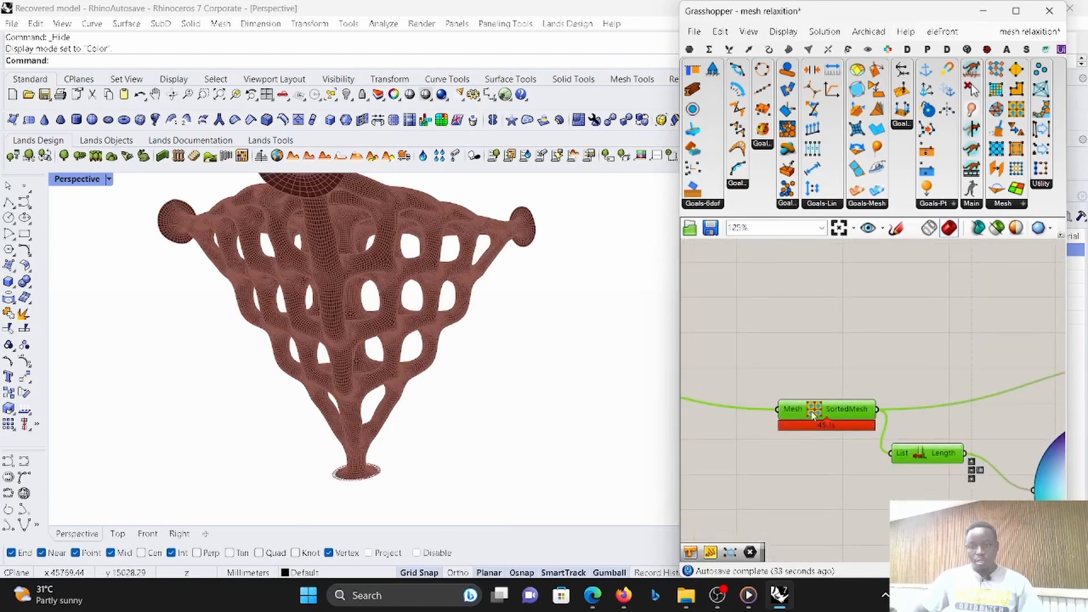
pyautogui.scroll(-5, 773, 379)
pyautogui.scroll(6, 742, 405)
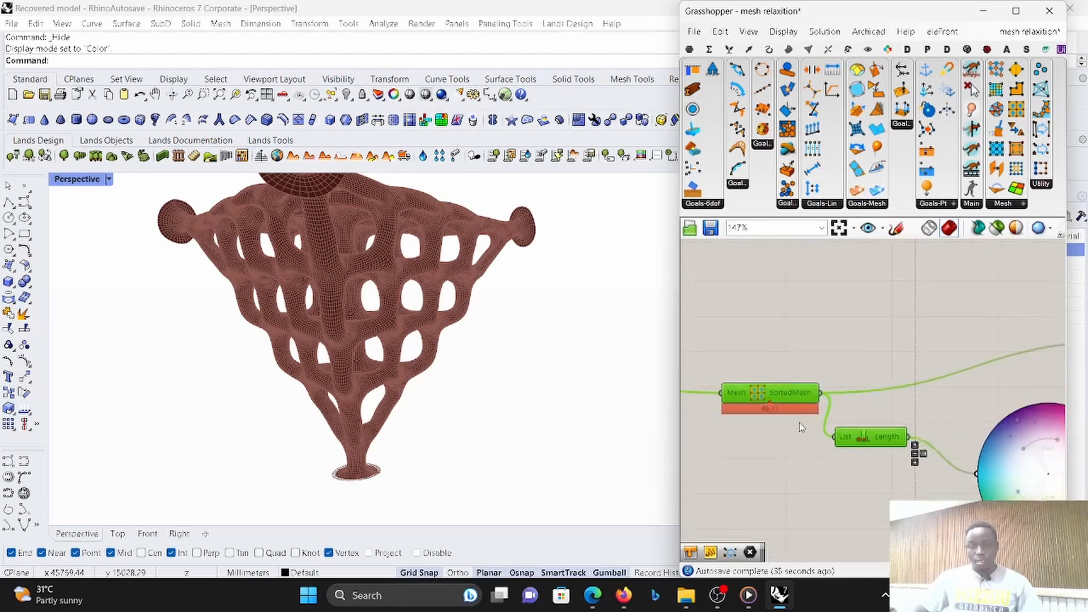
pyautogui.scroll(-2, 767, 394)
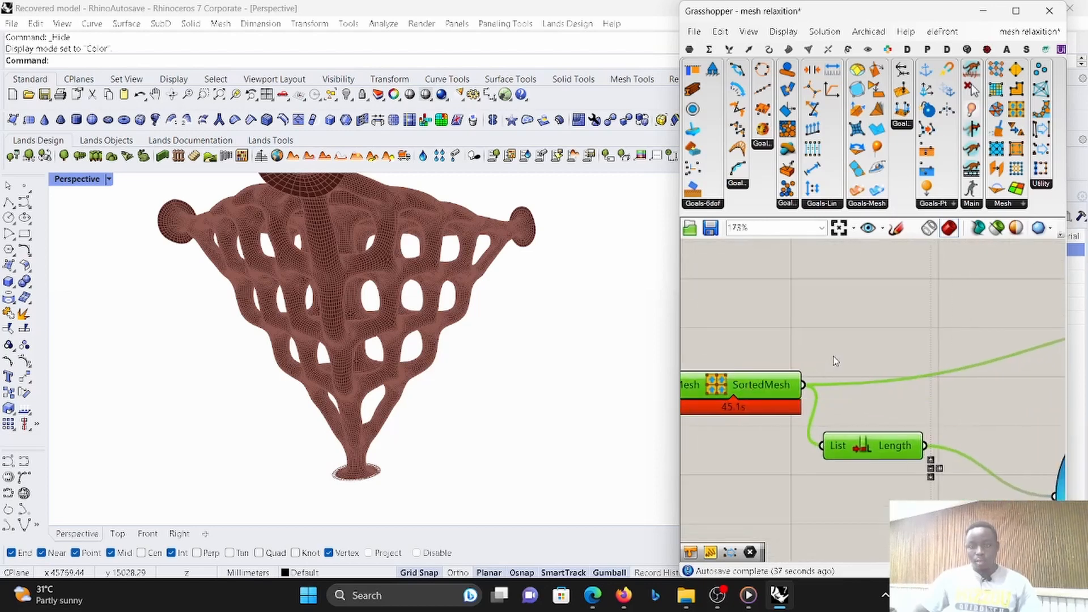
pyautogui.scroll(-3, 827, 361)
pyautogui.scroll(3, 827, 362)
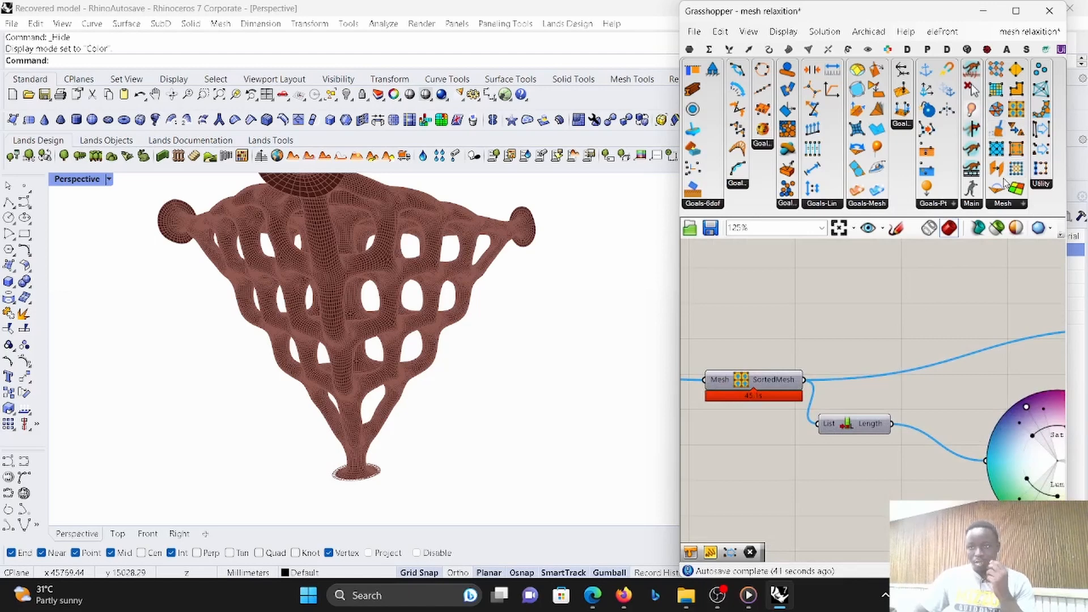
pyautogui.click(1000, 205)
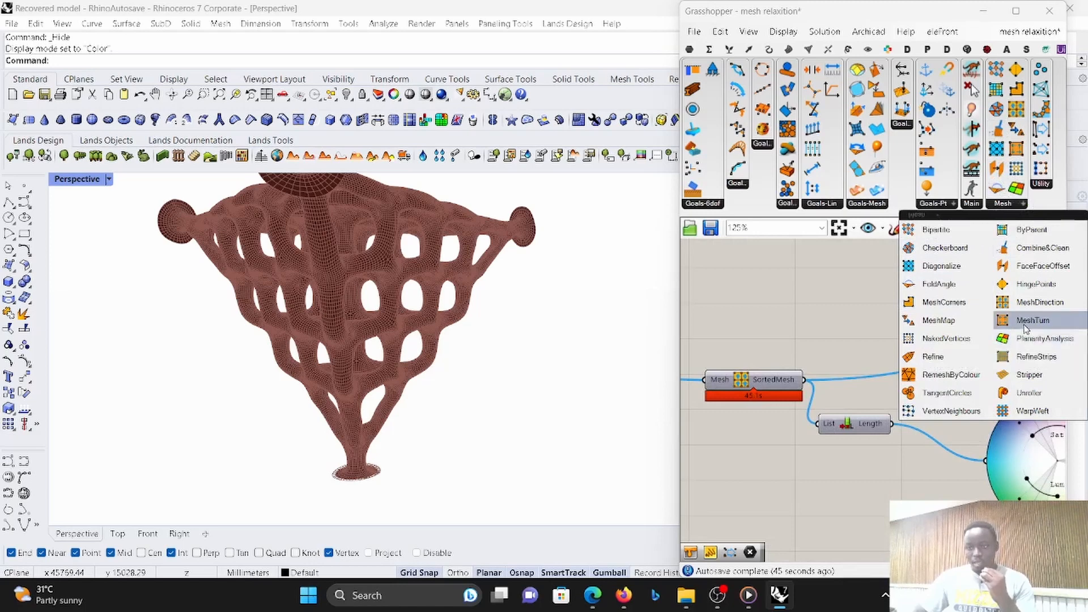
pyautogui.click(1022, 375)
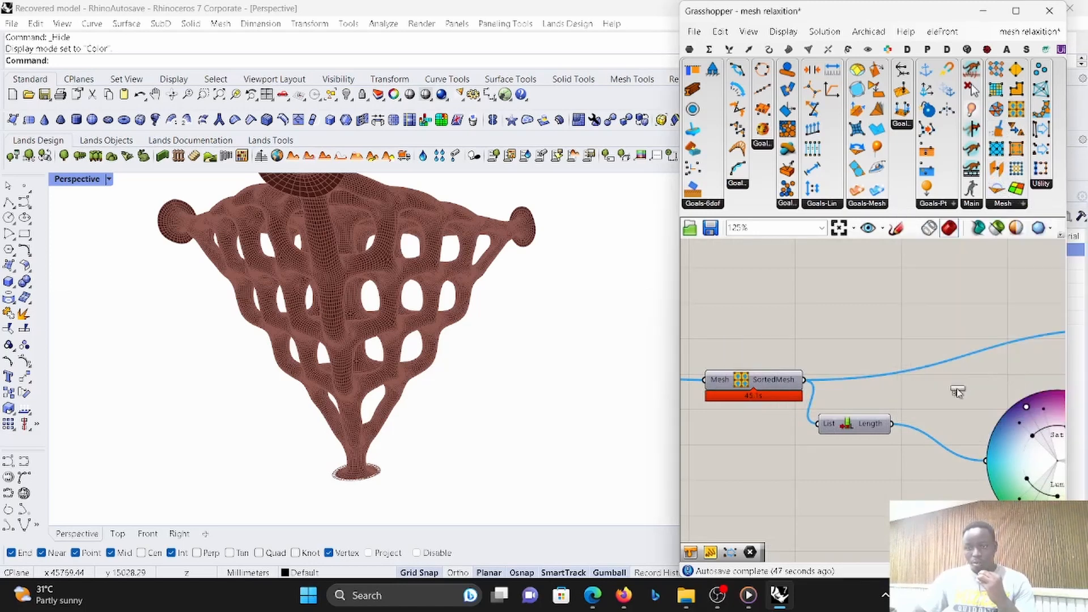
pyautogui.click(874, 351)
pyautogui.scroll(3, 819, 345)
pyautogui.moveTo(848, 360); pyautogui.dragTo(805, 395)
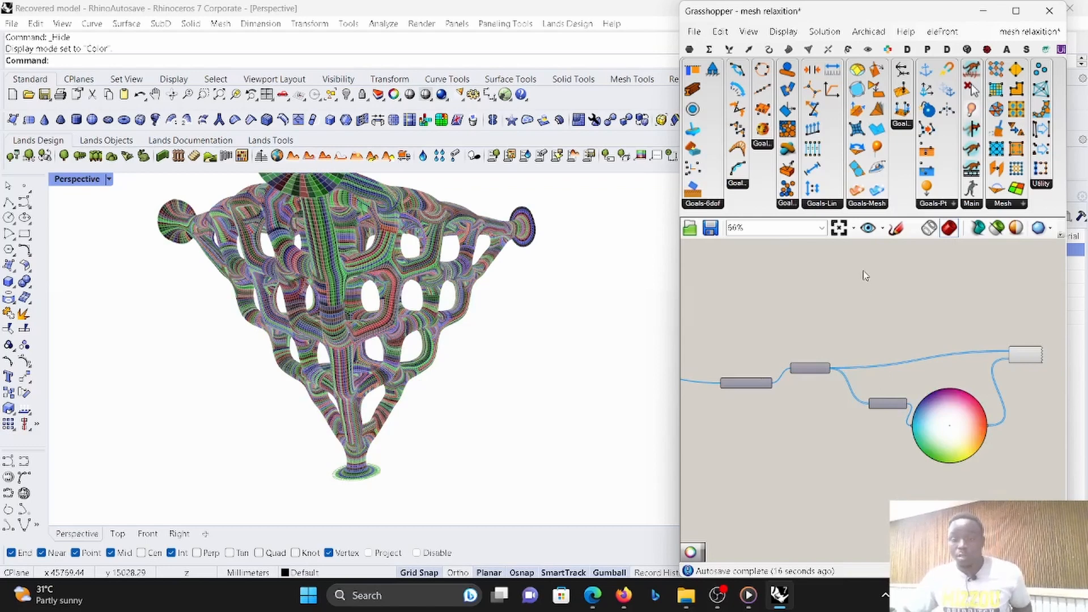
# - Examine the mesh-sorting component and its connection to the Stripper component
pyautogui.scroll(4, 728, 365)
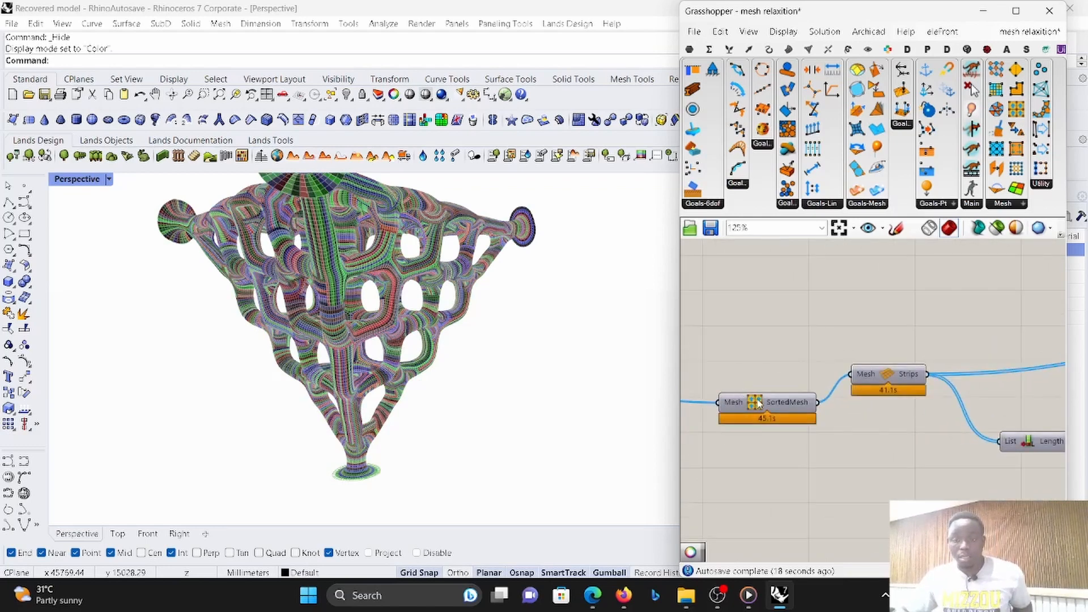
pyautogui.click(758, 402)
pyautogui.scroll(-3, 759, 400)
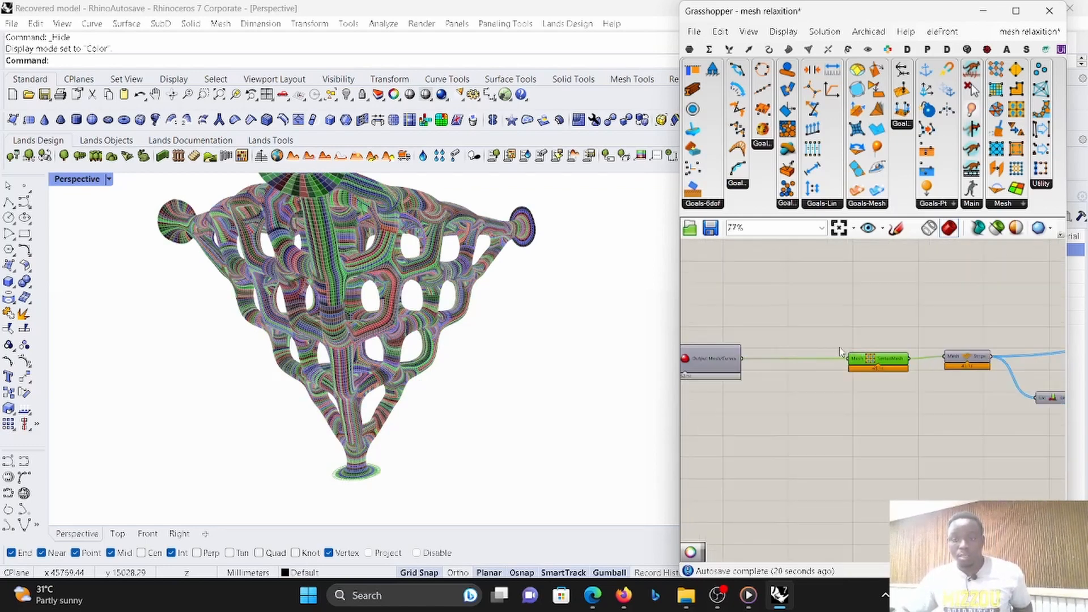
pyautogui.scroll(1, 728, 352)
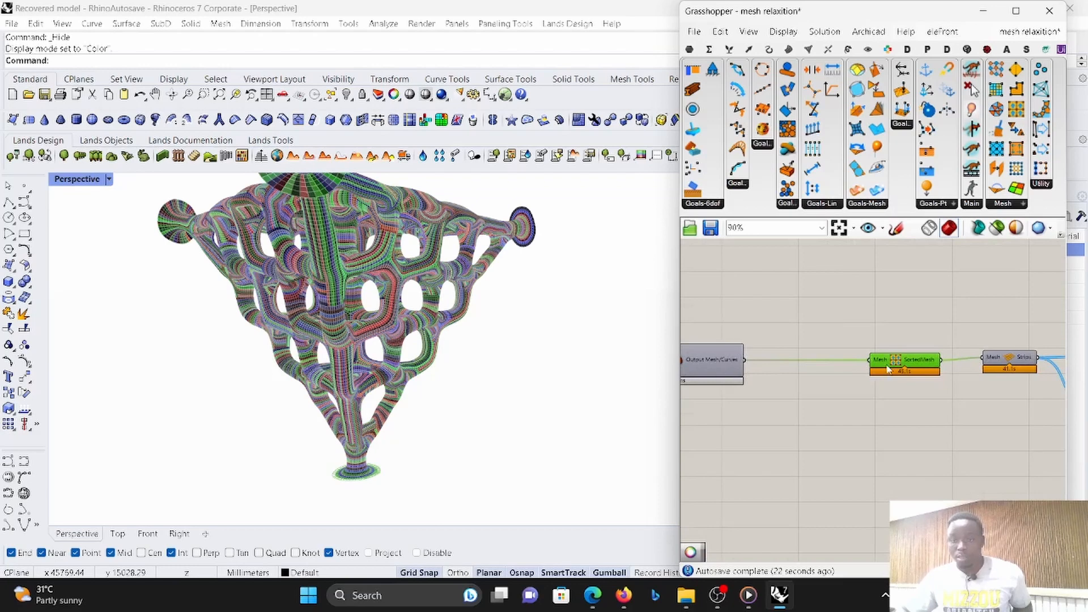
pyautogui.scroll(4, 889, 370)
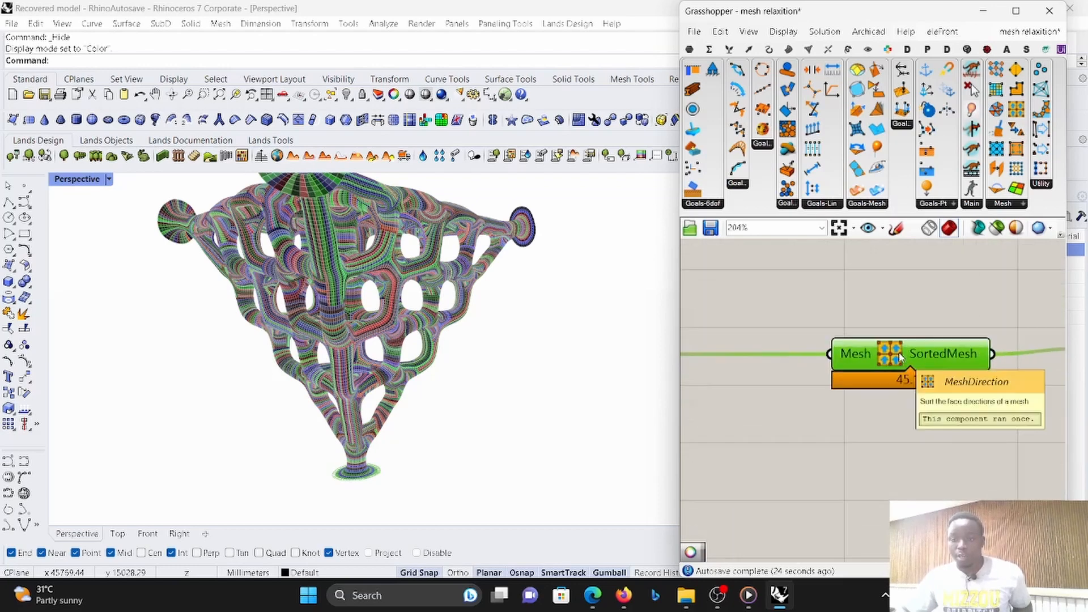
pyautogui.scroll(-6, 855, 358)
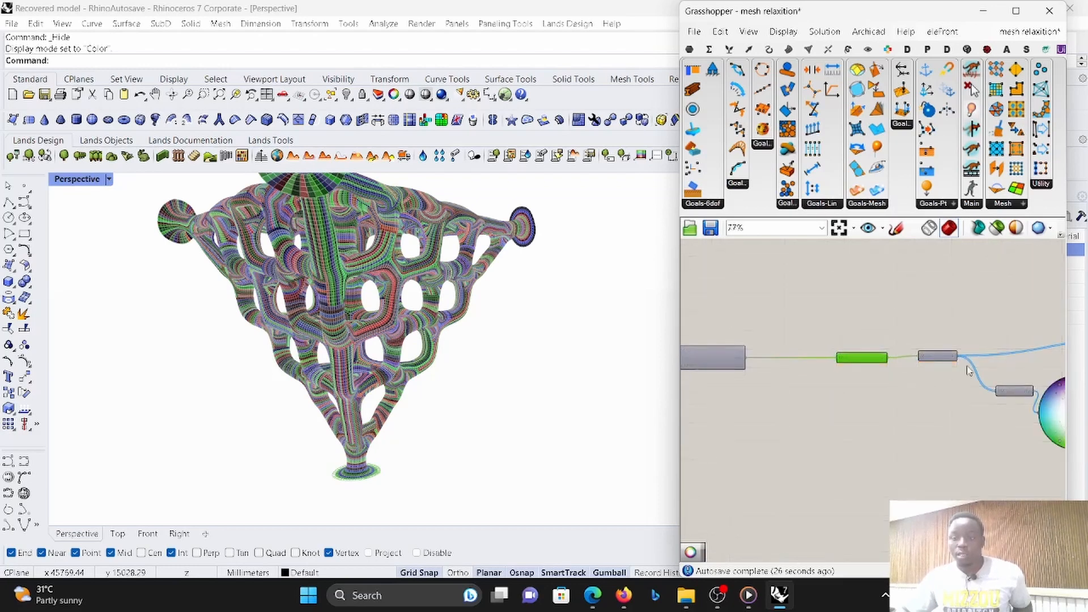
pyautogui.scroll(3, 959, 359)
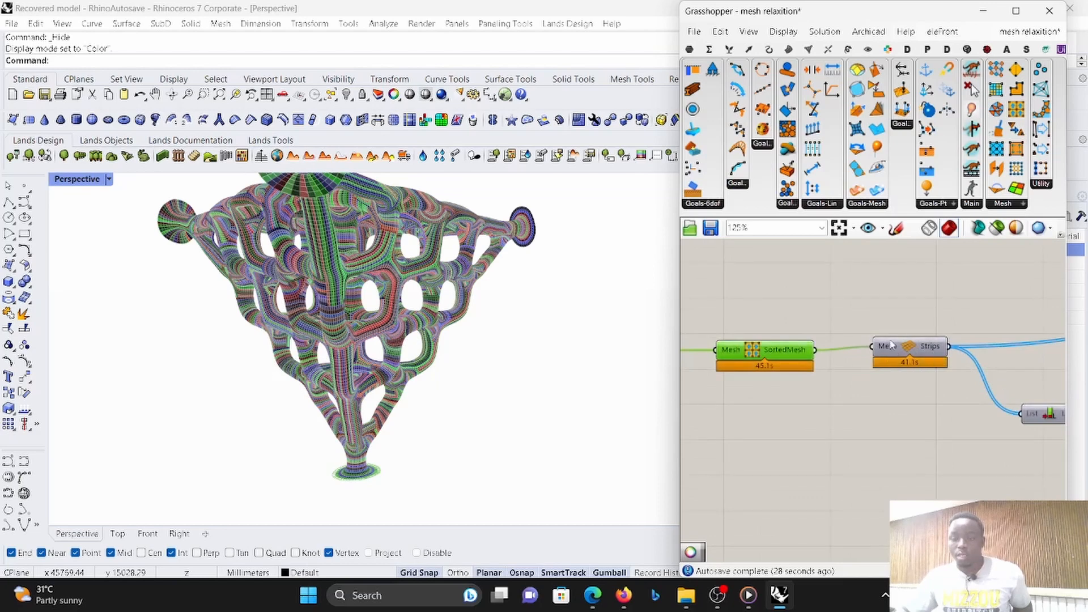
pyautogui.scroll(-7, 905, 360)
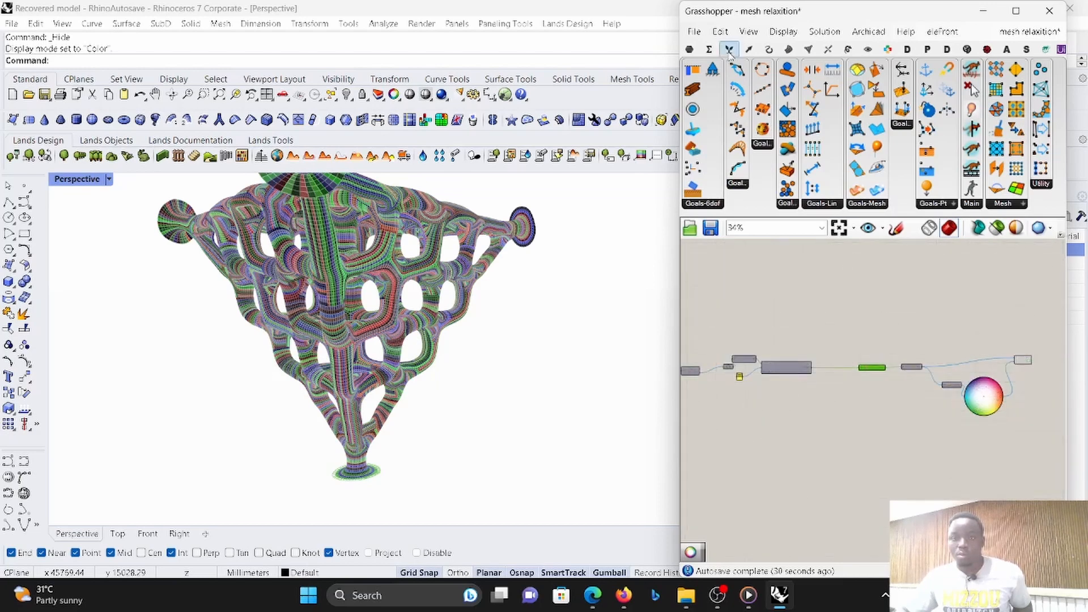
# - Place the Bifocals component on an empty area of the canvas to label every component with its name
pyautogui.click(691, 49)
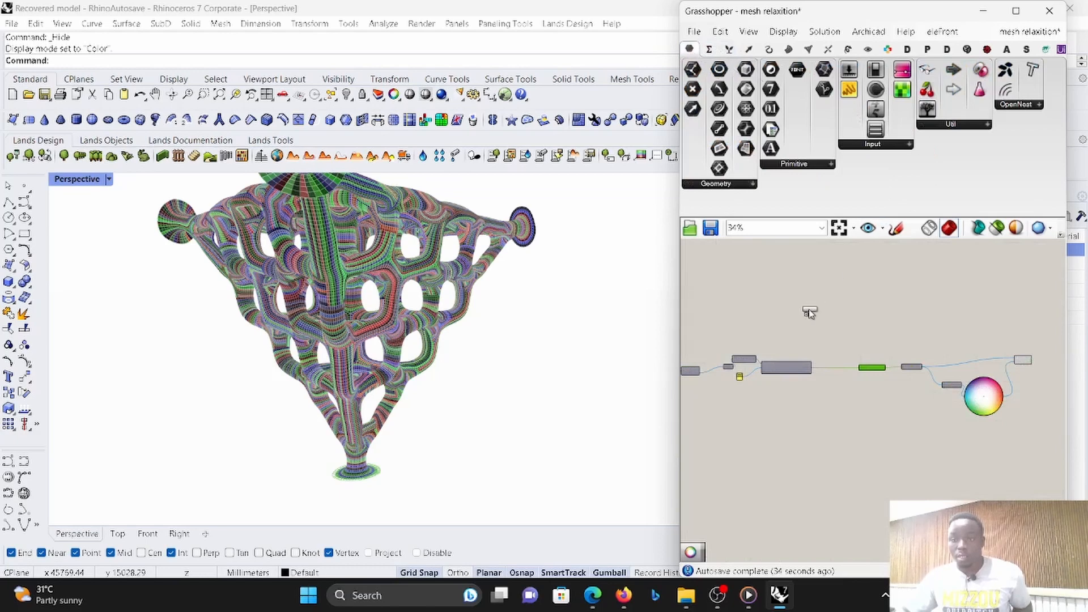
pyautogui.scroll(-5, 809, 313)
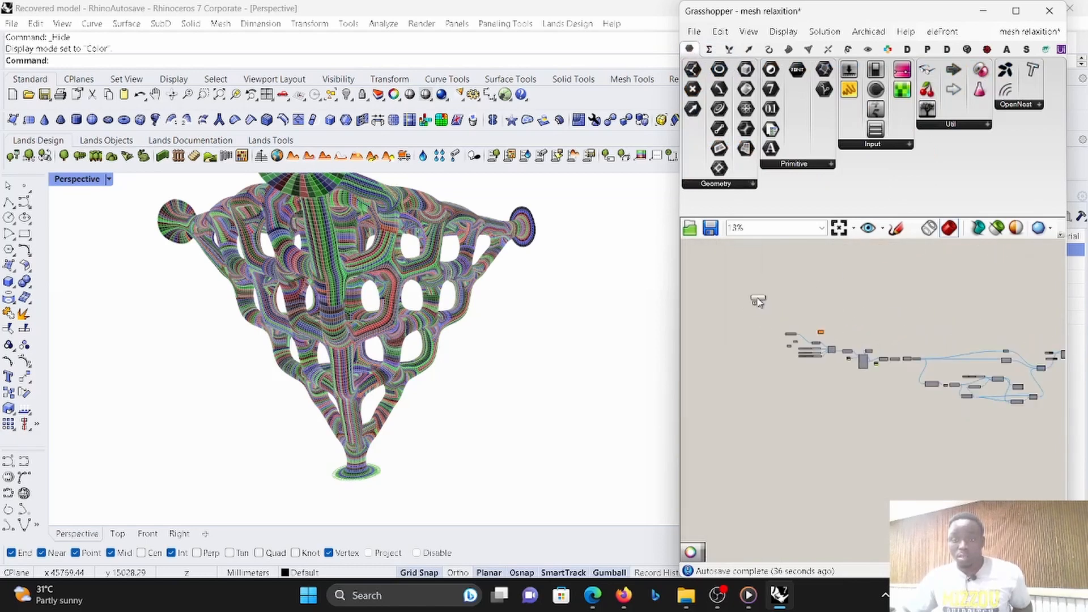
pyautogui.scroll(10, 757, 302)
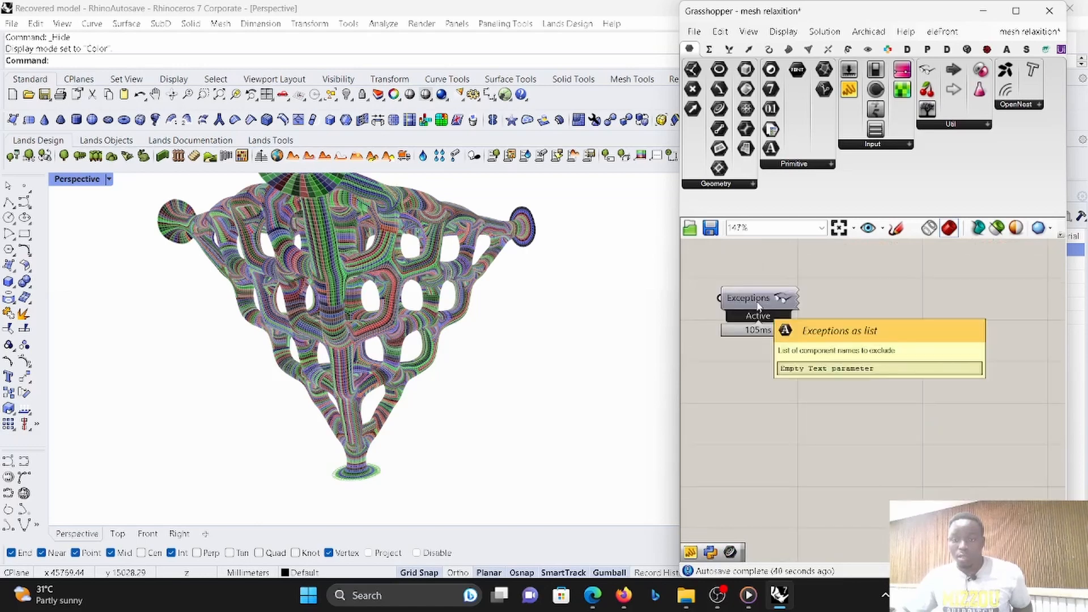
# - Review the labelled definition from the first components through to MeshDirection, Stripper and Custom Preview
pyautogui.scroll(-8, 757, 312)
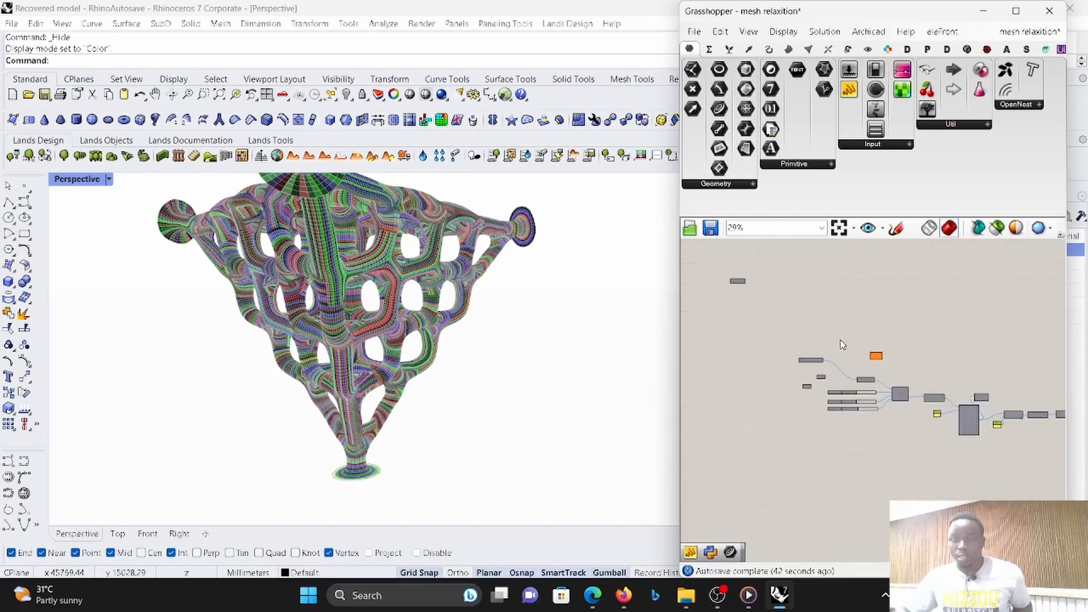
pyautogui.scroll(6, 895, 385)
pyautogui.scroll(-5, 894, 384)
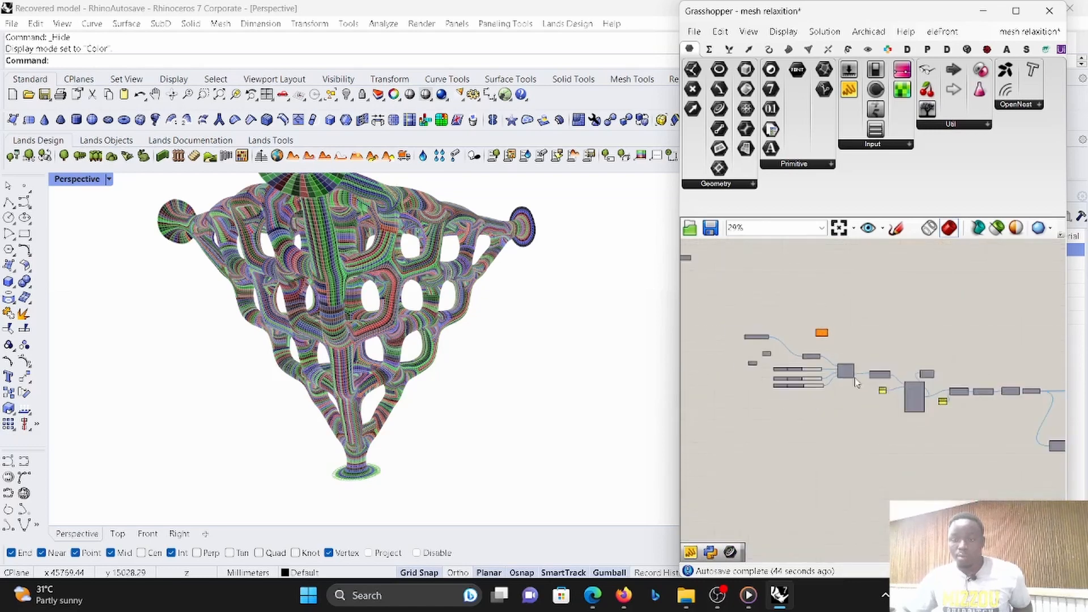
pyautogui.scroll(6, 891, 361)
pyautogui.scroll(-5, 891, 360)
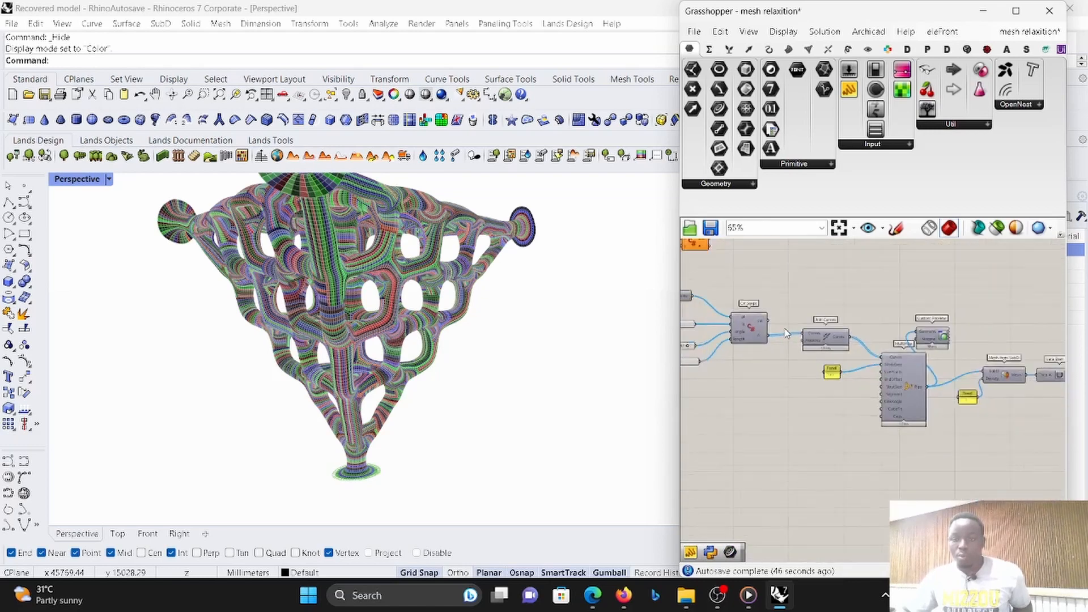
pyautogui.scroll(4, 901, 350)
pyautogui.scroll(-8, 902, 349)
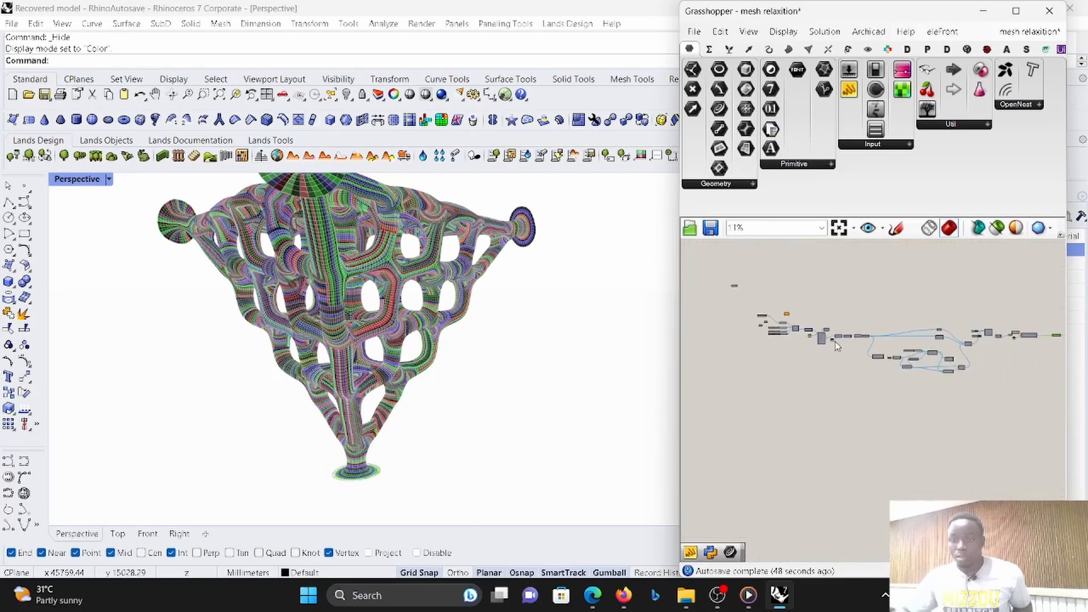
pyautogui.scroll(10, 934, 334)
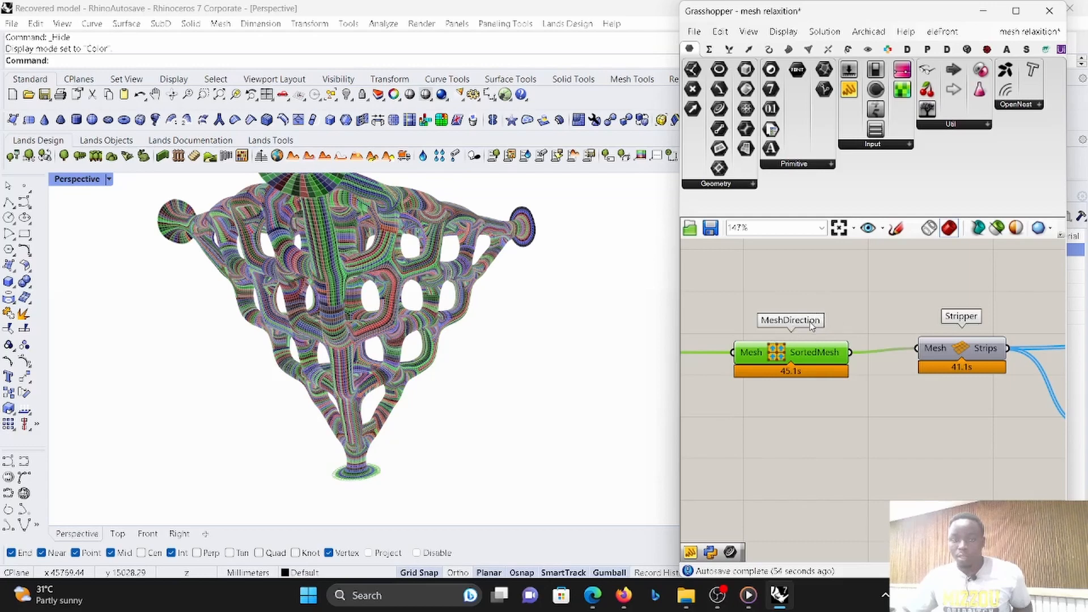
pyautogui.scroll(-3, 811, 326)
pyautogui.scroll(3, 929, 336)
pyautogui.scroll(-3, 834, 315)
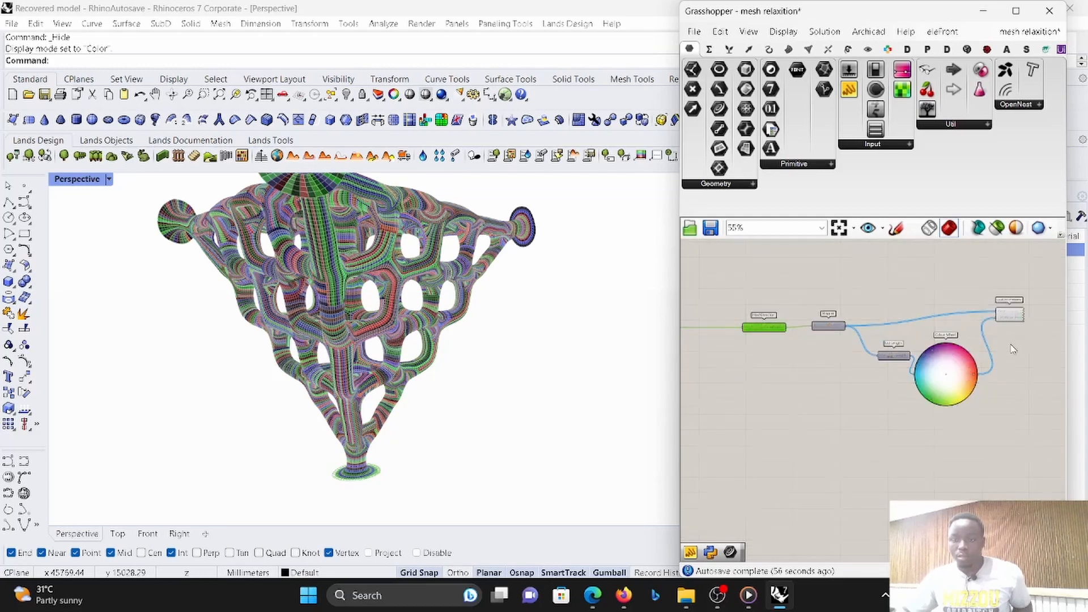
# - Highlight the Custom Preview geometry, clear the selection and examine the coloured mesh strips from several angles in the Perspective viewport
pyautogui.scroll(4, 969, 317)
pyautogui.click(971, 317)
pyautogui.scroll(-3, 971, 317)
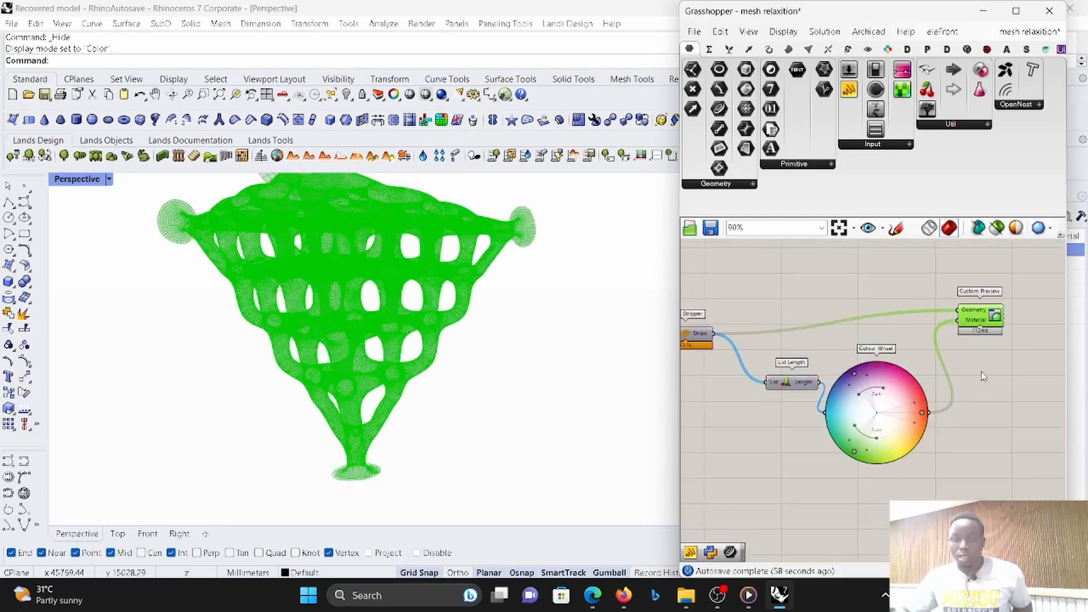
pyautogui.click(983, 391)
pyautogui.scroll(6, 498, 233)
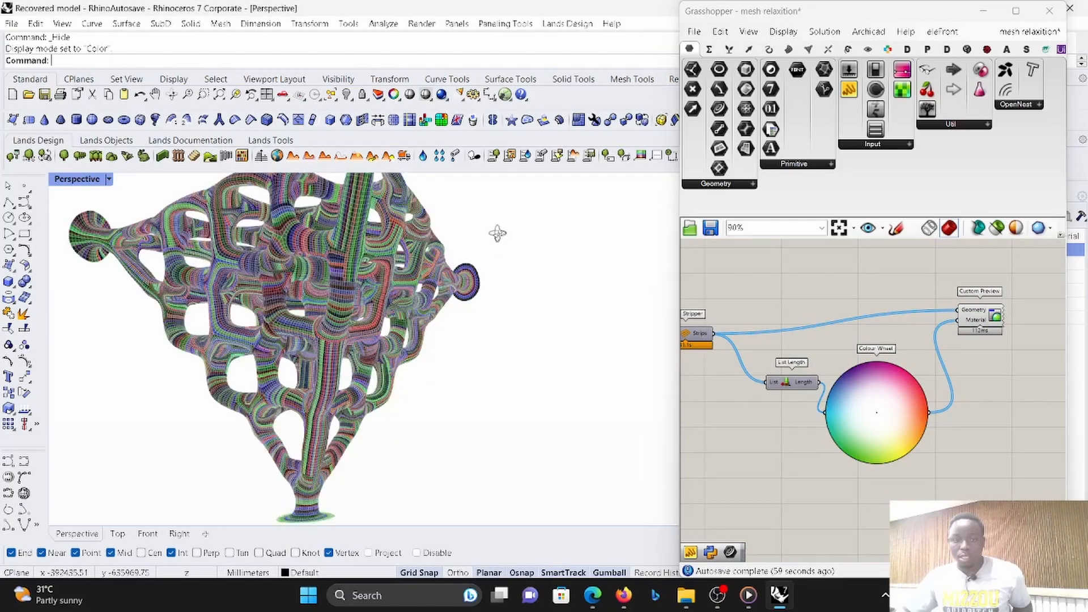
pyautogui.moveTo(447, 287); pyautogui.dragTo(414, 371, button='right')
pyautogui.scroll(-8, 414, 376)
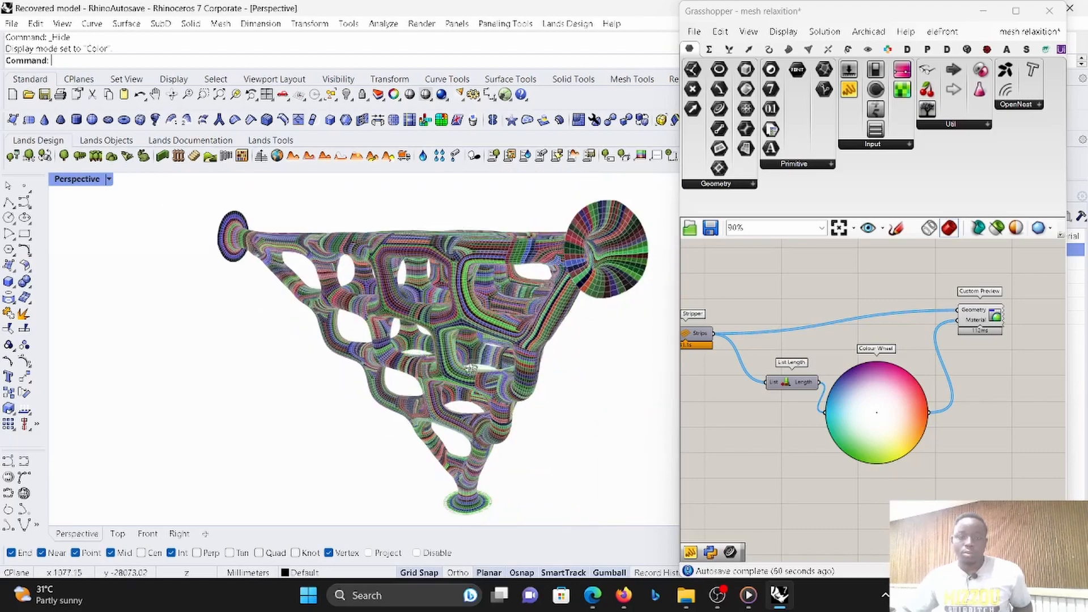
pyautogui.moveTo(474, 346); pyautogui.dragTo(421, 302, button='right')
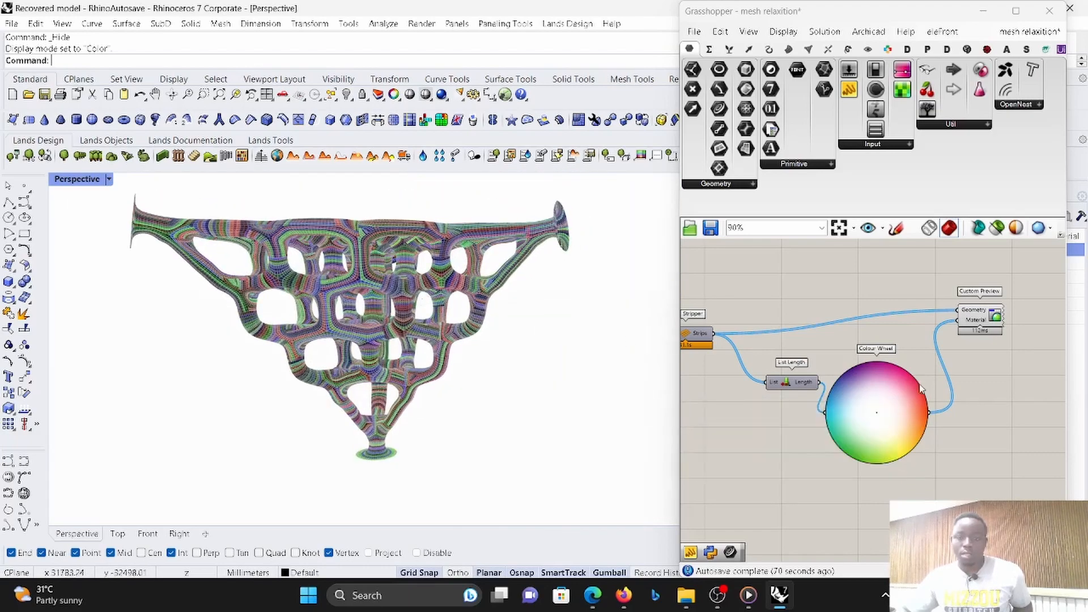
# - Move the Custom Preview component slightly farther from the Colour Wheel
pyautogui.scroll(-10, 921, 389)
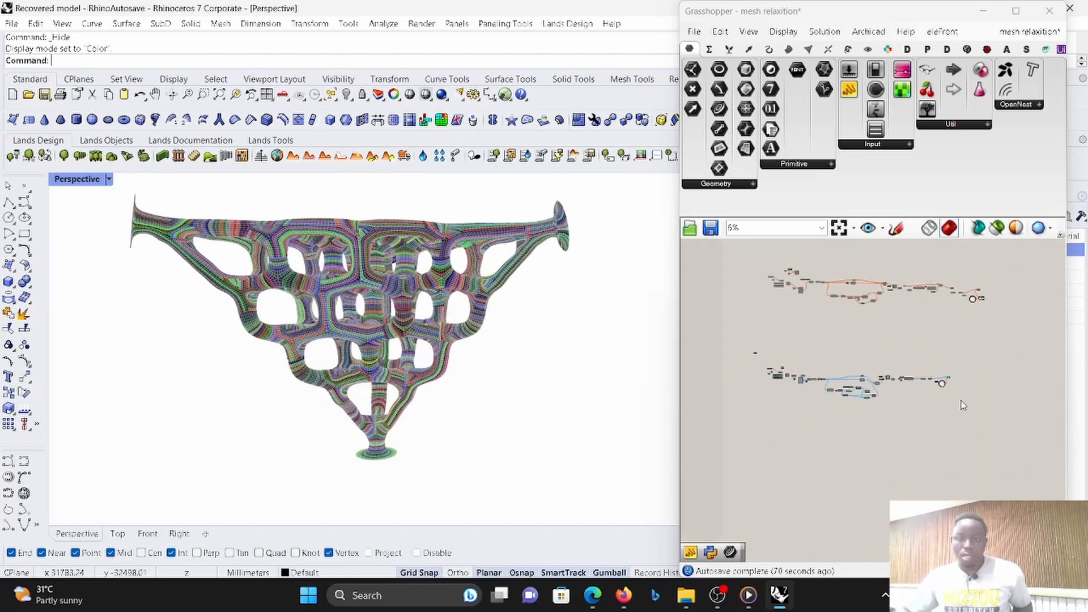
pyautogui.scroll(10, 946, 406)
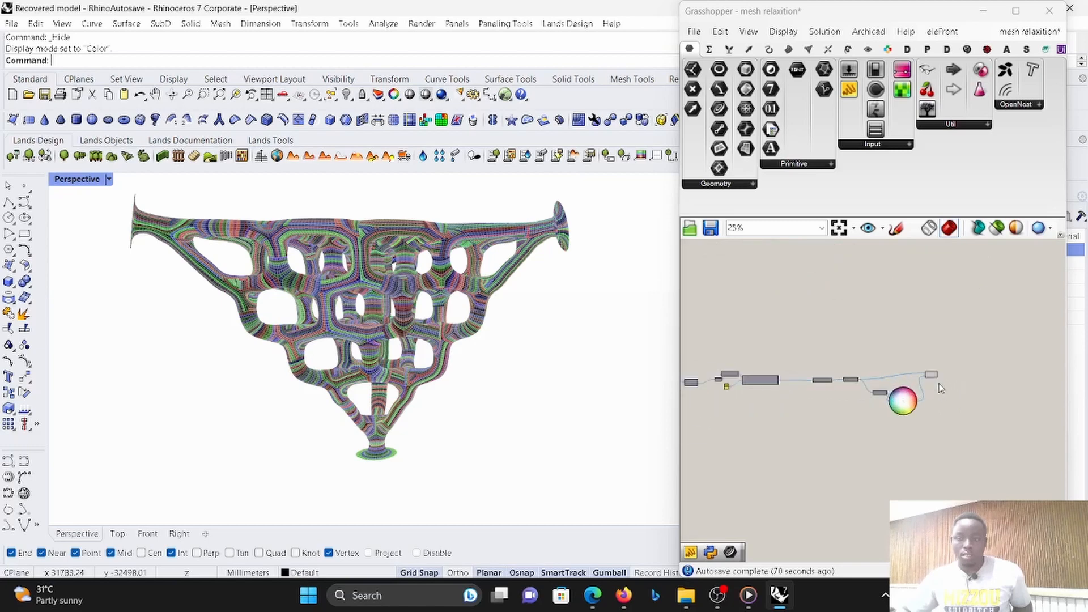
pyautogui.scroll(2, 933, 374)
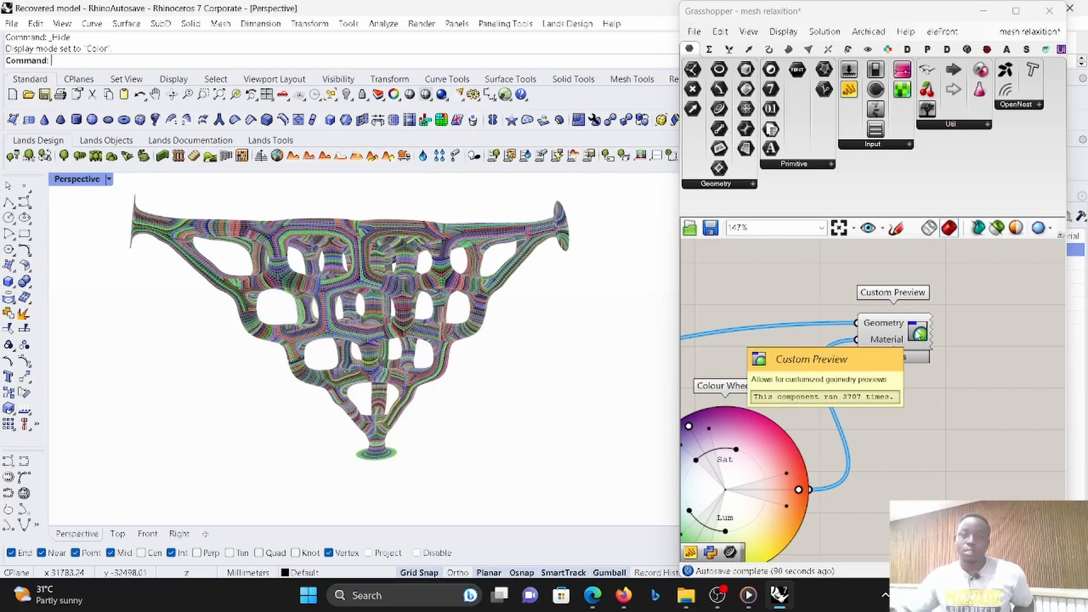
pyautogui.moveTo(915, 337); pyautogui.dragTo(952, 351)
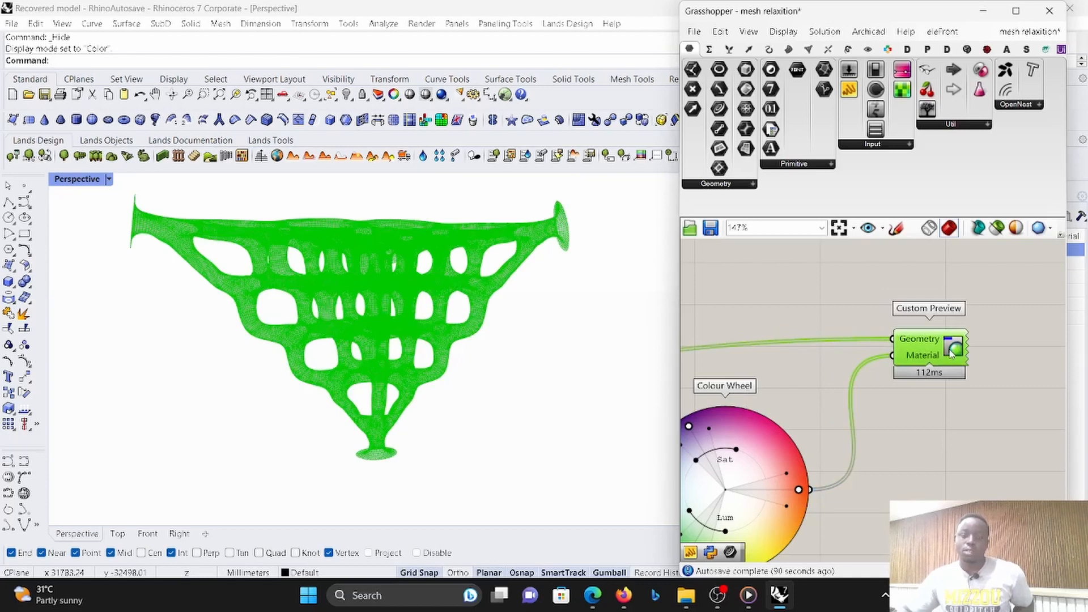
pyautogui.click(980, 316)
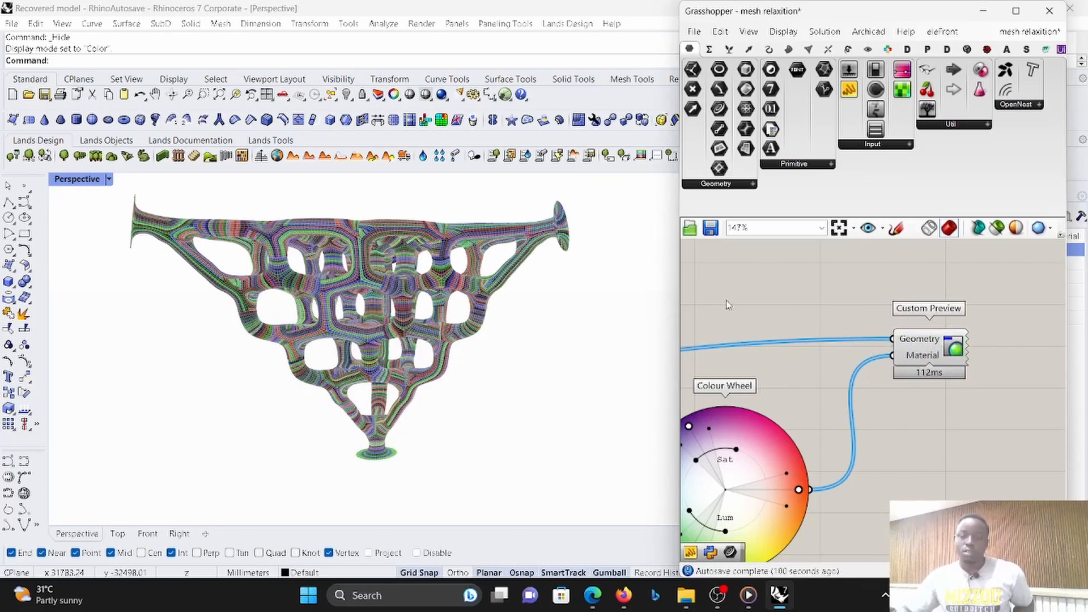
# - Examine the Colour Wheel wiring and inspect the multicoloured mesh closely from different sides
pyautogui.scroll(-3, 929, 333)
pyautogui.scroll(2, 849, 351)
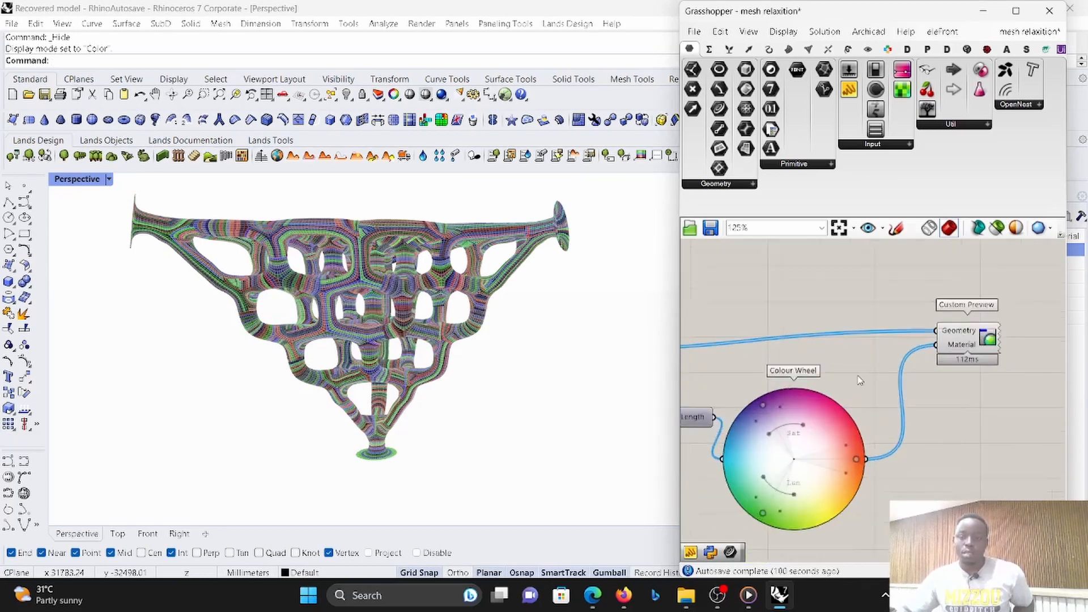
pyautogui.scroll(1, 859, 380)
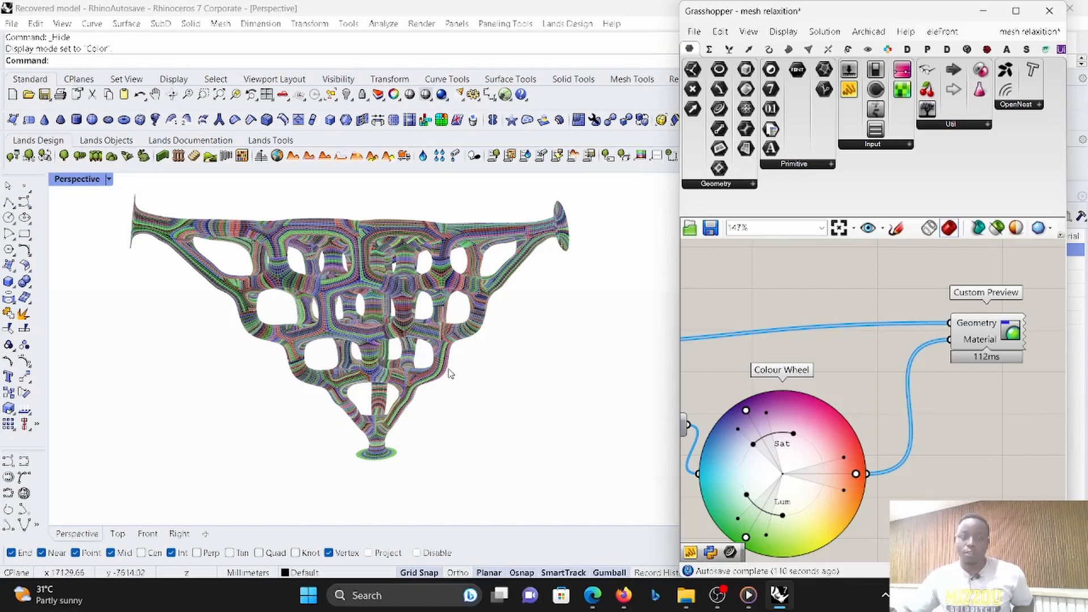
pyautogui.moveTo(449, 376); pyautogui.dragTo(479, 367, button='right')
pyautogui.scroll(6, 479, 367)
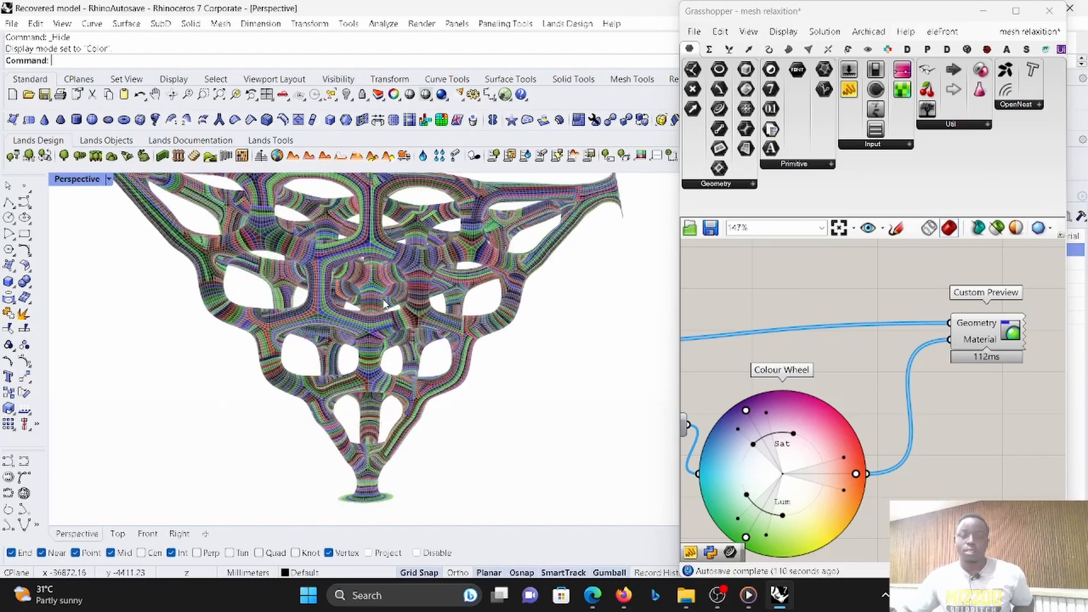
pyautogui.scroll(-5, 416, 326)
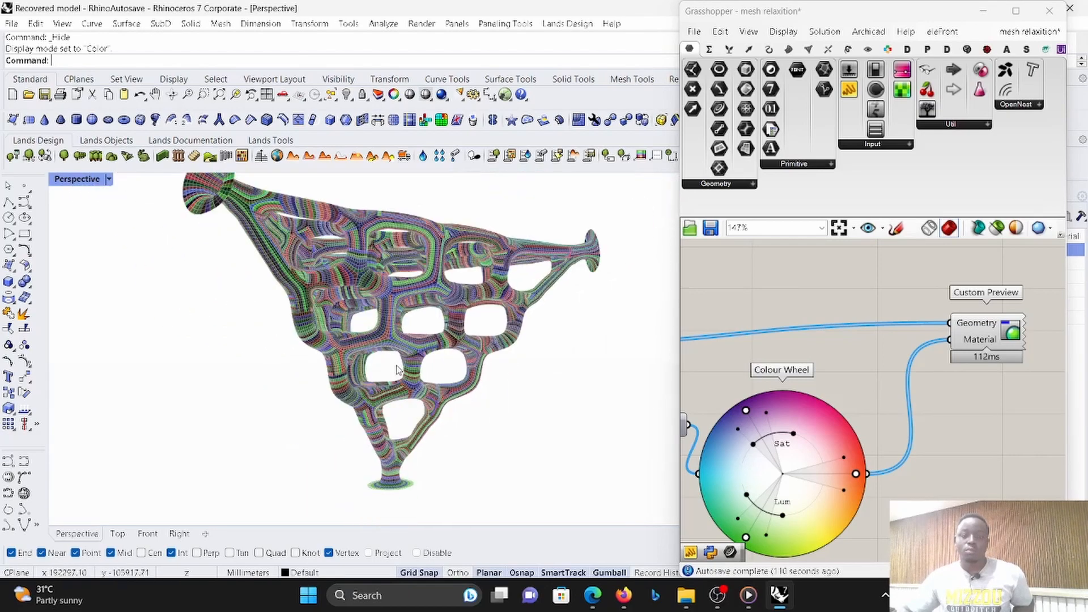
pyautogui.moveTo(416, 326); pyautogui.dragTo(401, 383, button='right')
pyautogui.scroll(-4, 1012, 336)
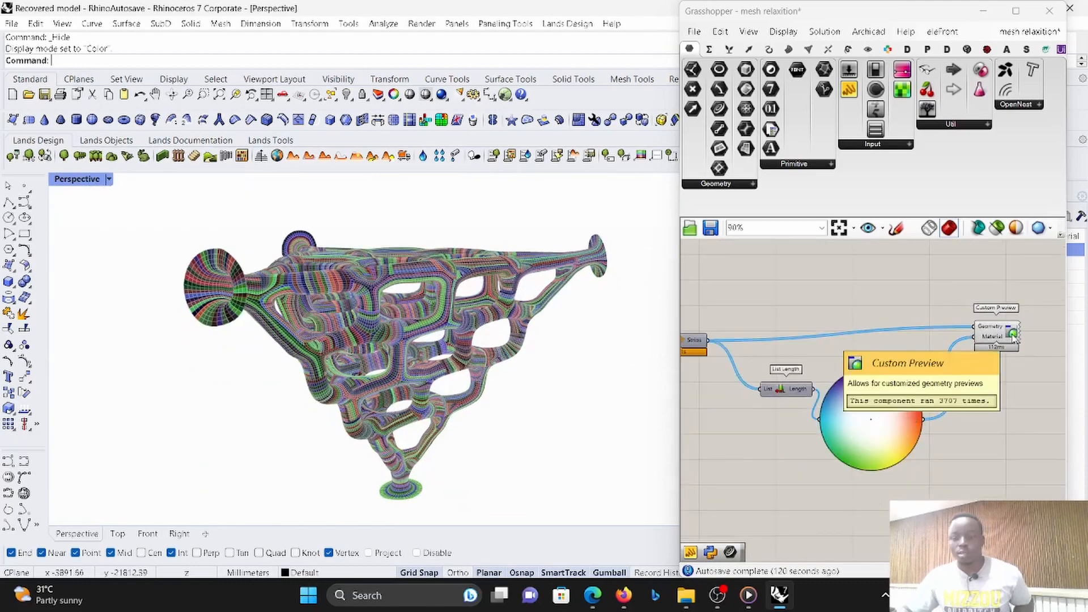